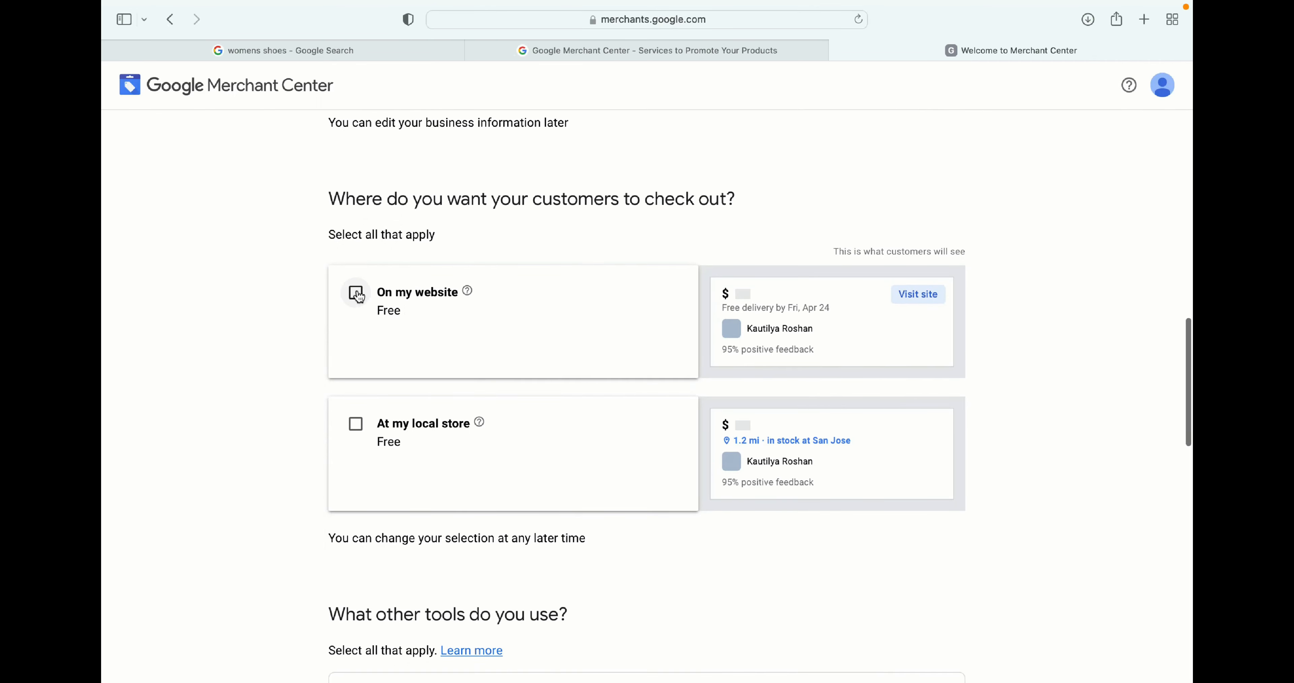
- Select On my website as where customers check out
{"action": "left_click", "coordinate": [357, 294]}
{"action": "scroll", "coordinate": [615, 246], "scroll_direction": "down", "scroll_amount": 5}
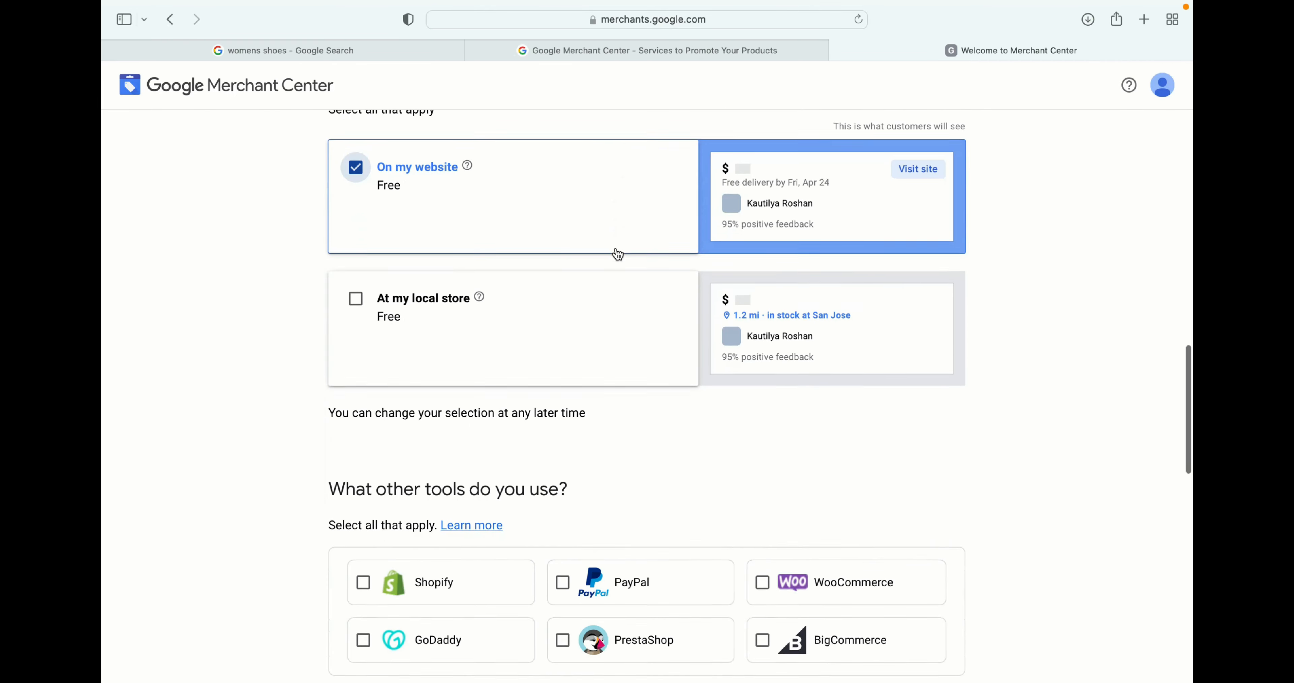
{"action": "scroll", "coordinate": [618, 254], "scroll_direction": "down", "scroll_amount": 10}
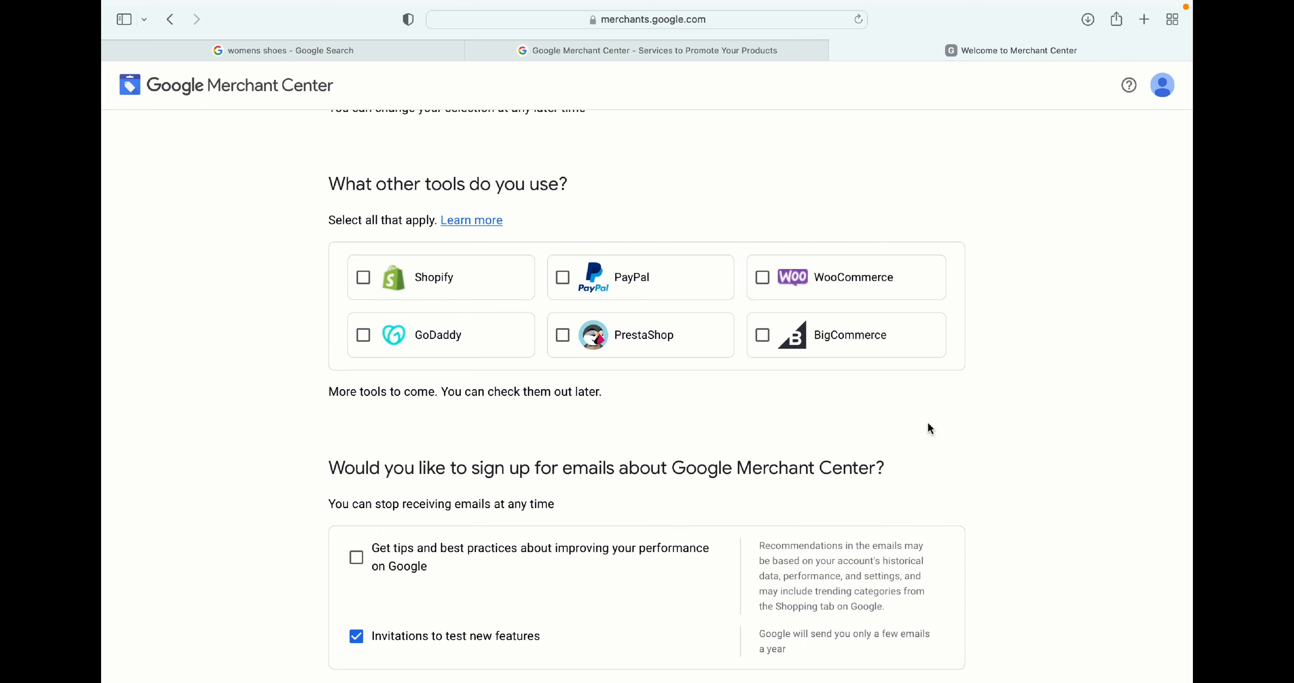
{"action": "scroll", "coordinate": [928, 425], "scroll_direction": "down", "scroll_amount": 7}
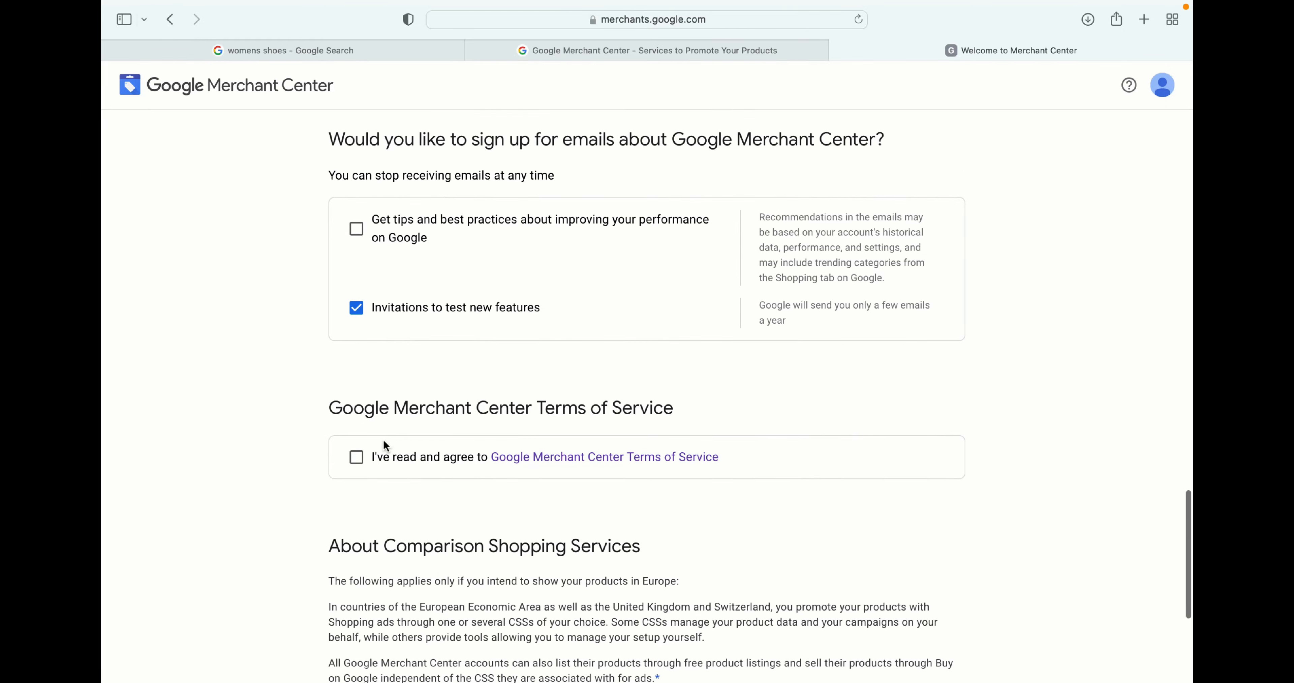
- Agree to the Google Merchant Center Terms of Service and create the account
{"action": "left_click", "coordinate": [356, 457]}
{"action": "scroll", "coordinate": [772, 296], "scroll_direction": "down", "scroll_amount": 6}
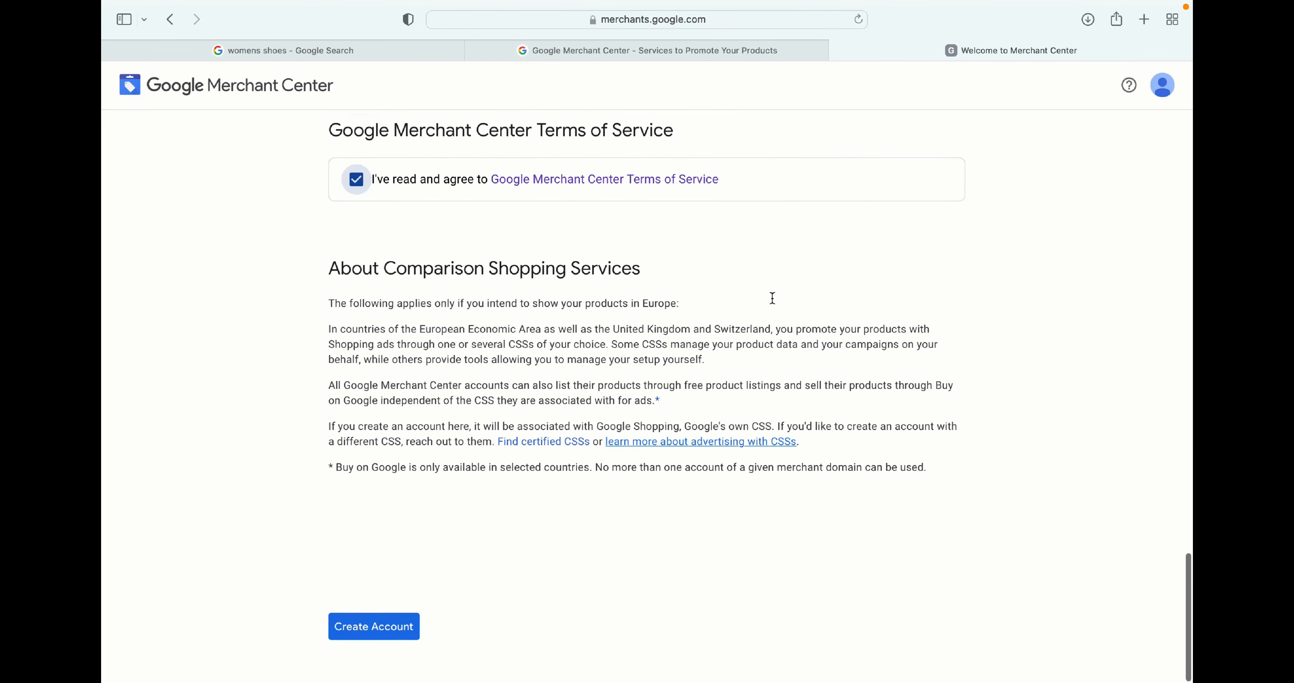
{"action": "scroll", "coordinate": [773, 298], "scroll_direction": "up", "scroll_amount": 20}
{"action": "scroll", "coordinate": [773, 298], "scroll_direction": "down", "scroll_amount": 6}
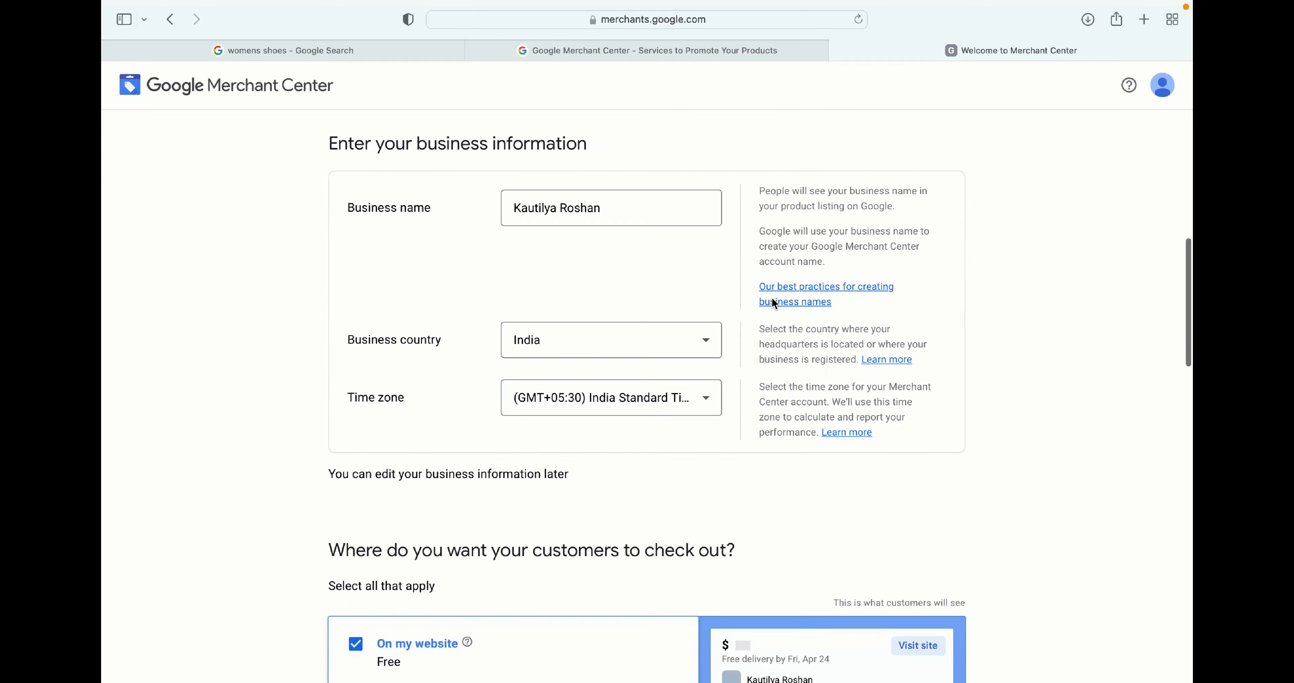
{"action": "scroll", "coordinate": [604, 420], "scroll_direction": "down", "scroll_amount": 14}
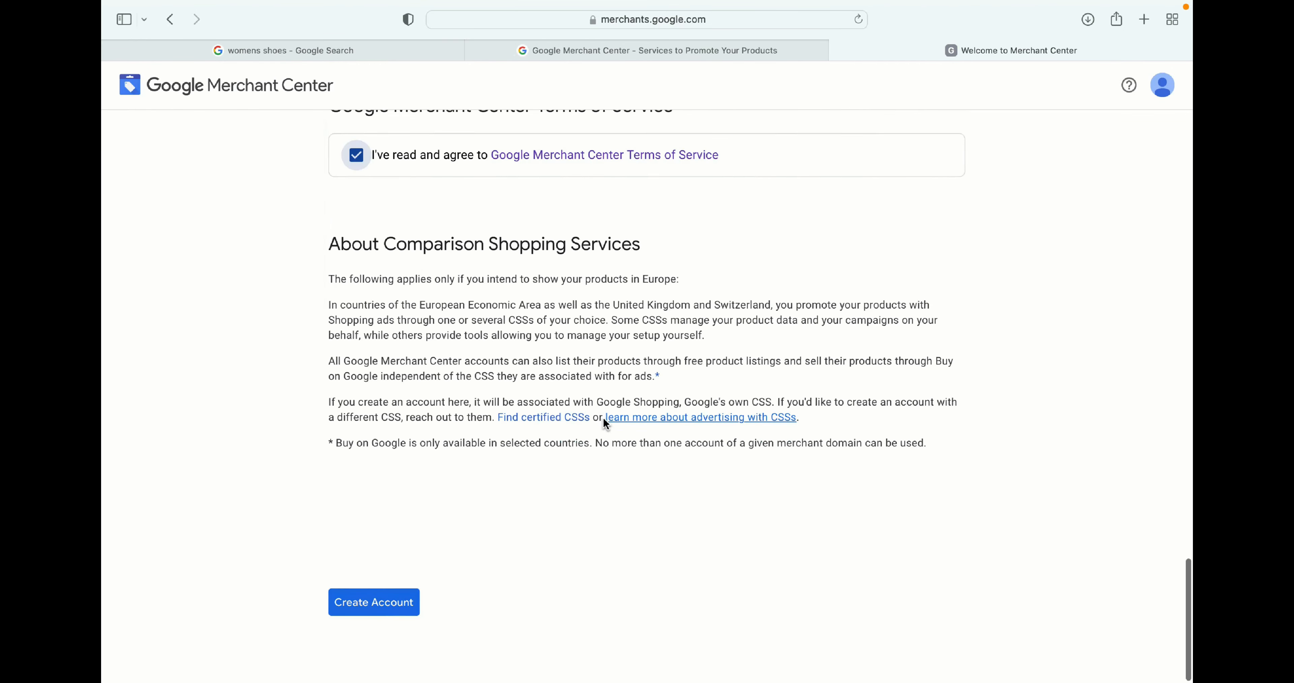
{"action": "left_click", "coordinate": [368, 628]}
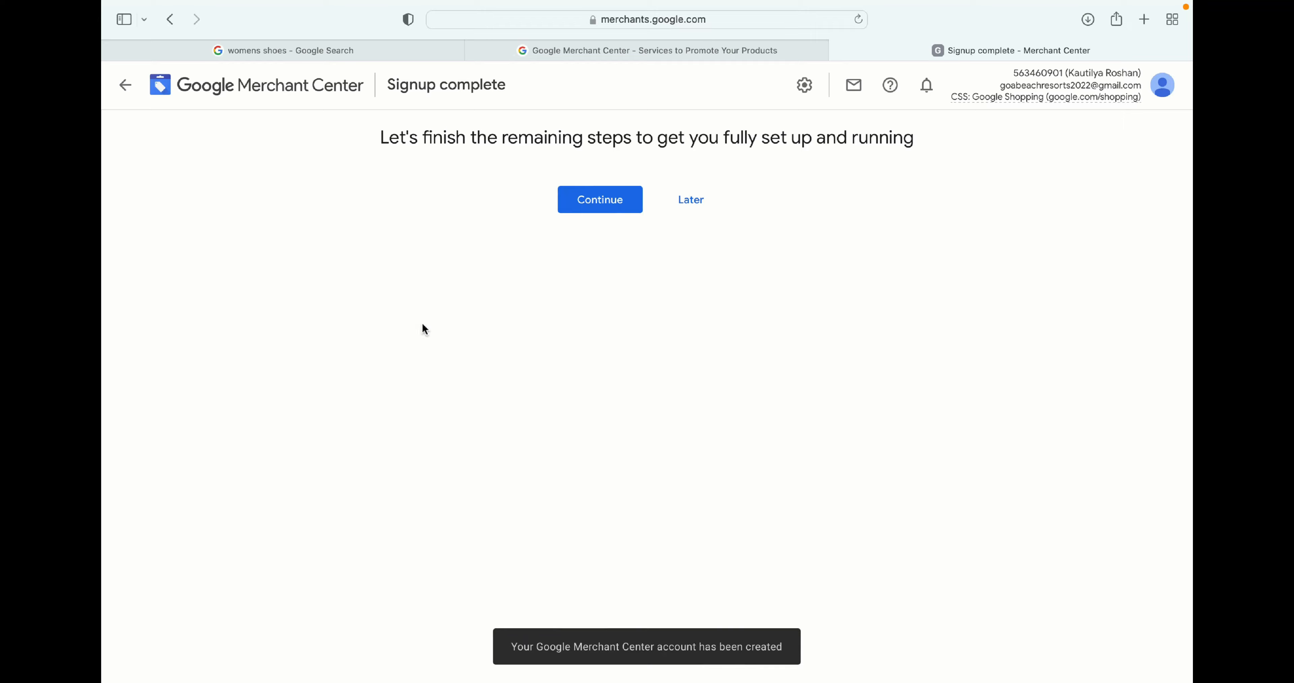
- Postpone the remaining setup and open the account issues from the overview
{"action": "left_click", "coordinate": [697, 200]}
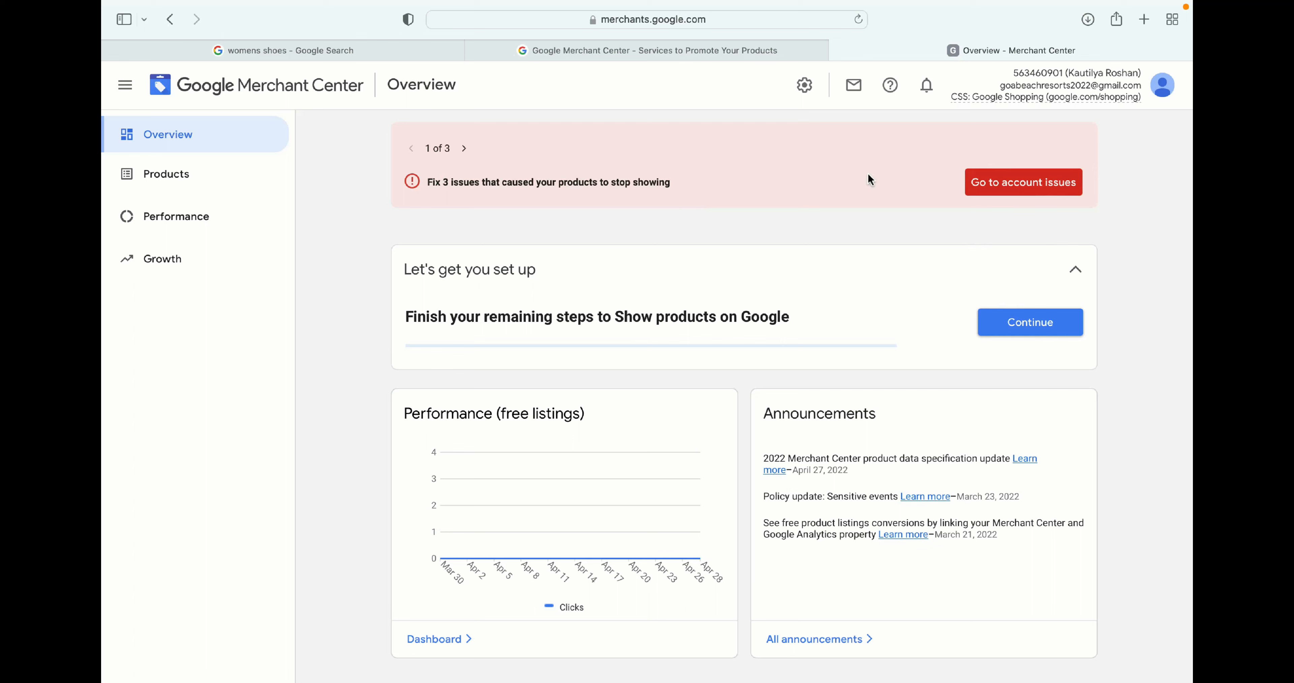
{"action": "left_click_drag", "start_coordinate": [430, 179], "coordinate": [663, 185]}
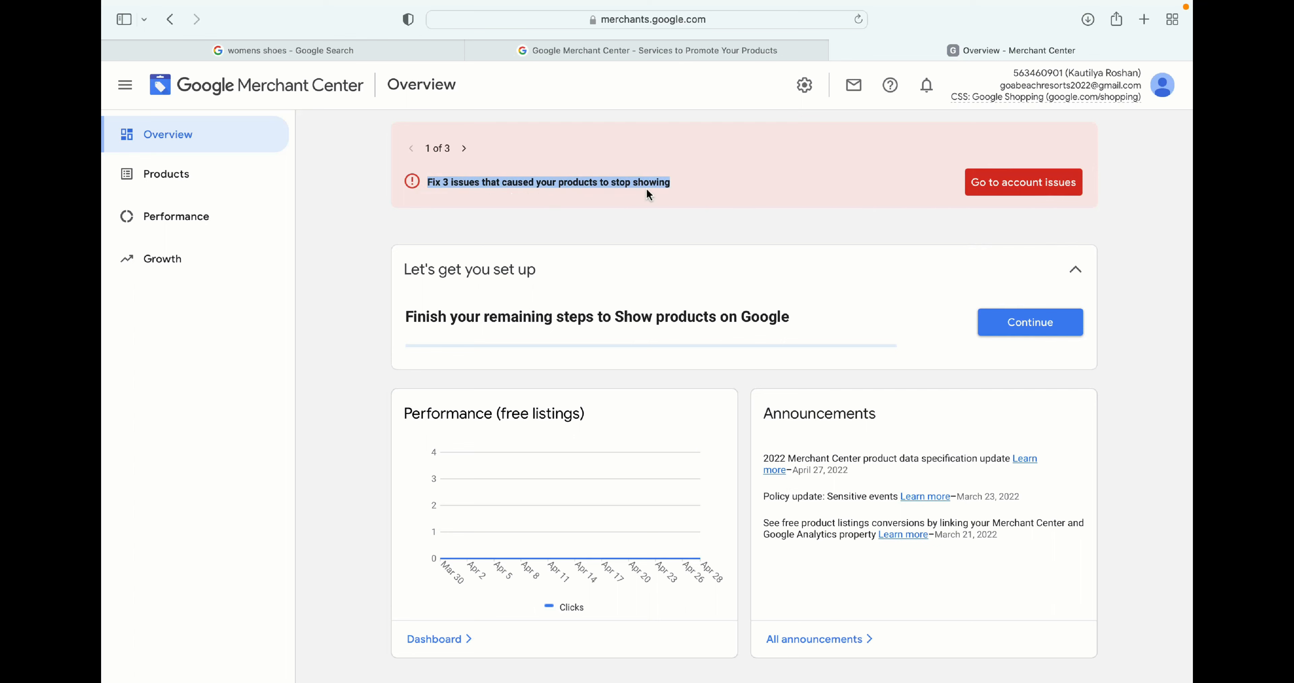
{"action": "left_click", "coordinate": [1019, 183]}
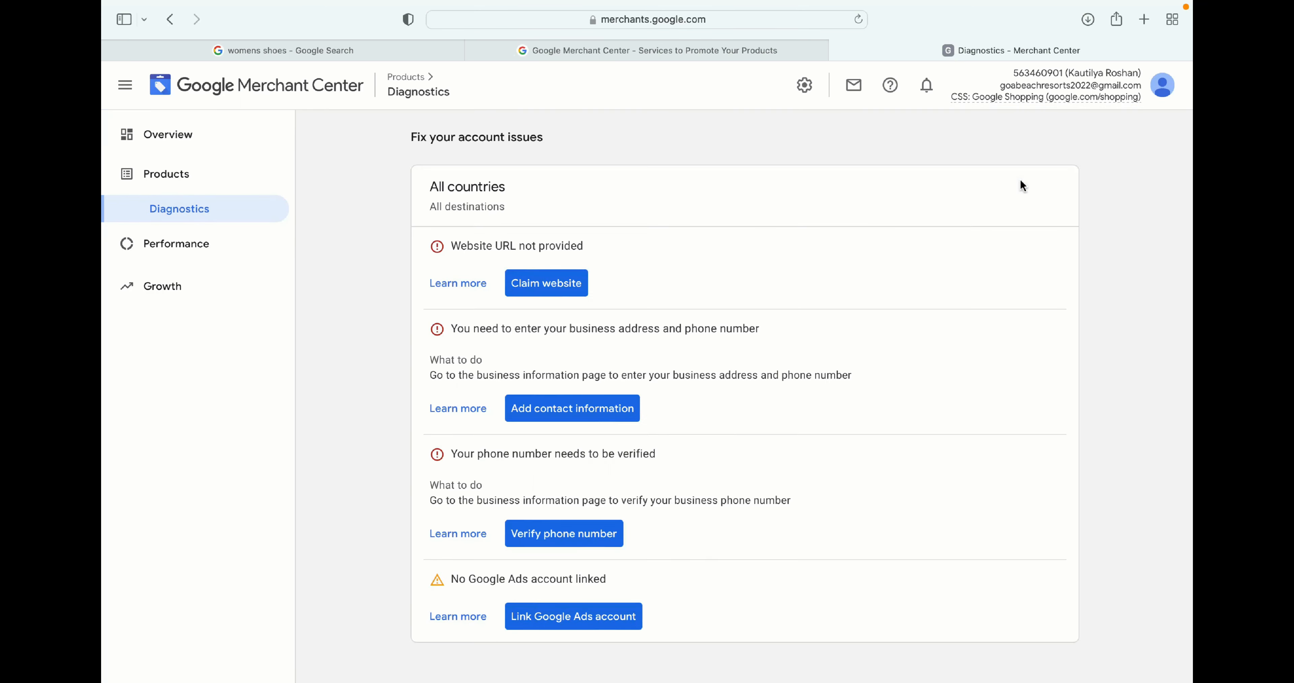
- Review each listed account issue on the diagnostics page
{"action": "scroll", "coordinate": [721, 201], "scroll_direction": "down", "scroll_amount": 2}
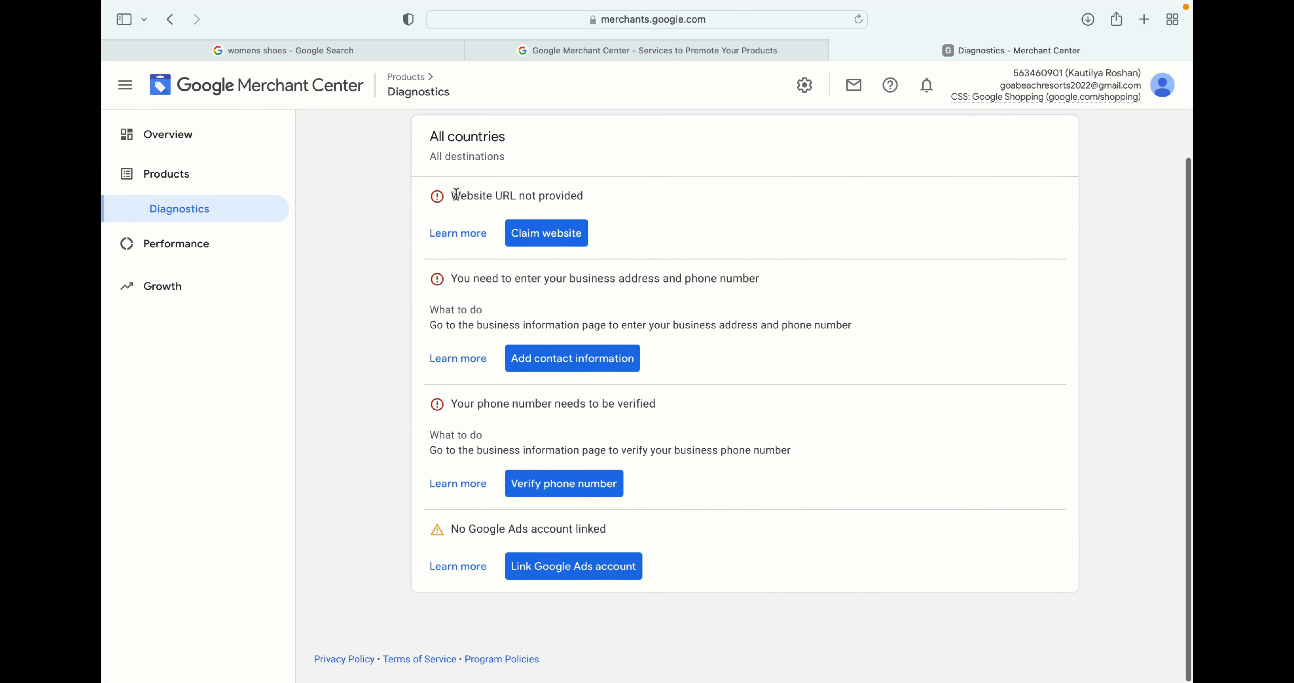
{"action": "left_click_drag", "start_coordinate": [456, 194], "coordinate": [610, 196]}
{"action": "left_click_drag", "start_coordinate": [520, 278], "coordinate": [770, 283]}
{"action": "left_click_drag", "start_coordinate": [458, 404], "coordinate": [668, 404]}
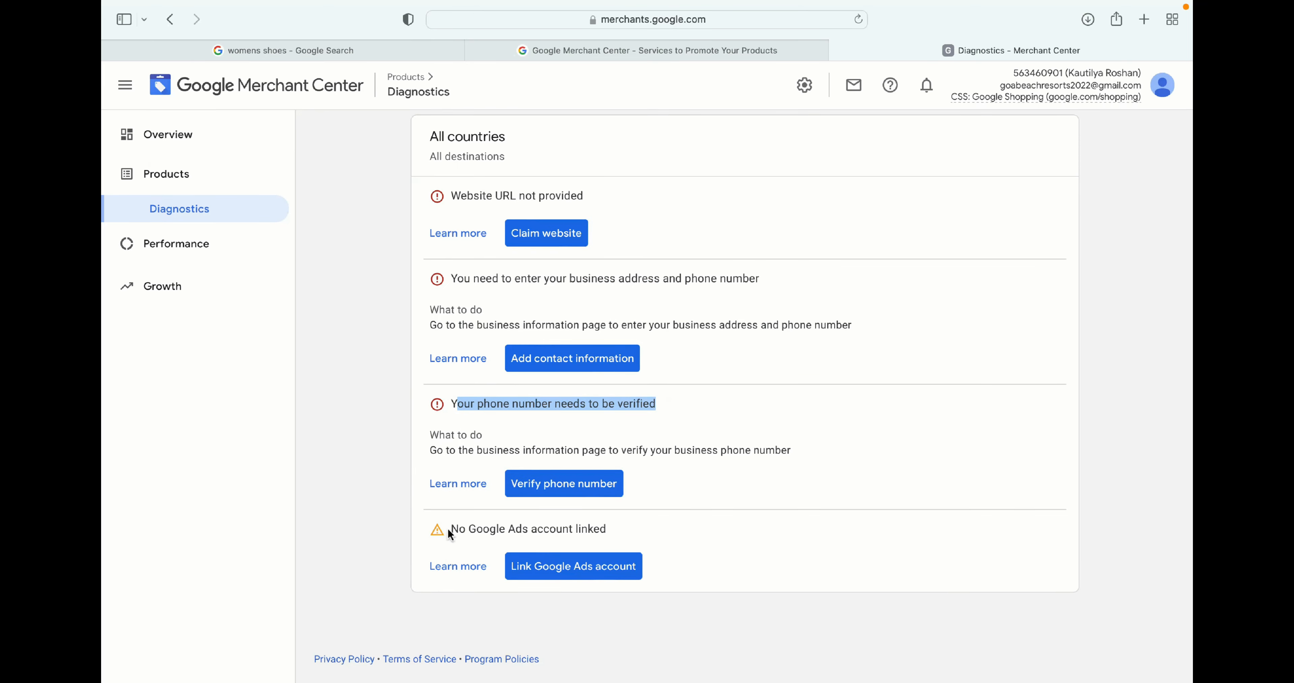
{"action": "left_click_drag", "start_coordinate": [448, 530], "coordinate": [626, 532]}
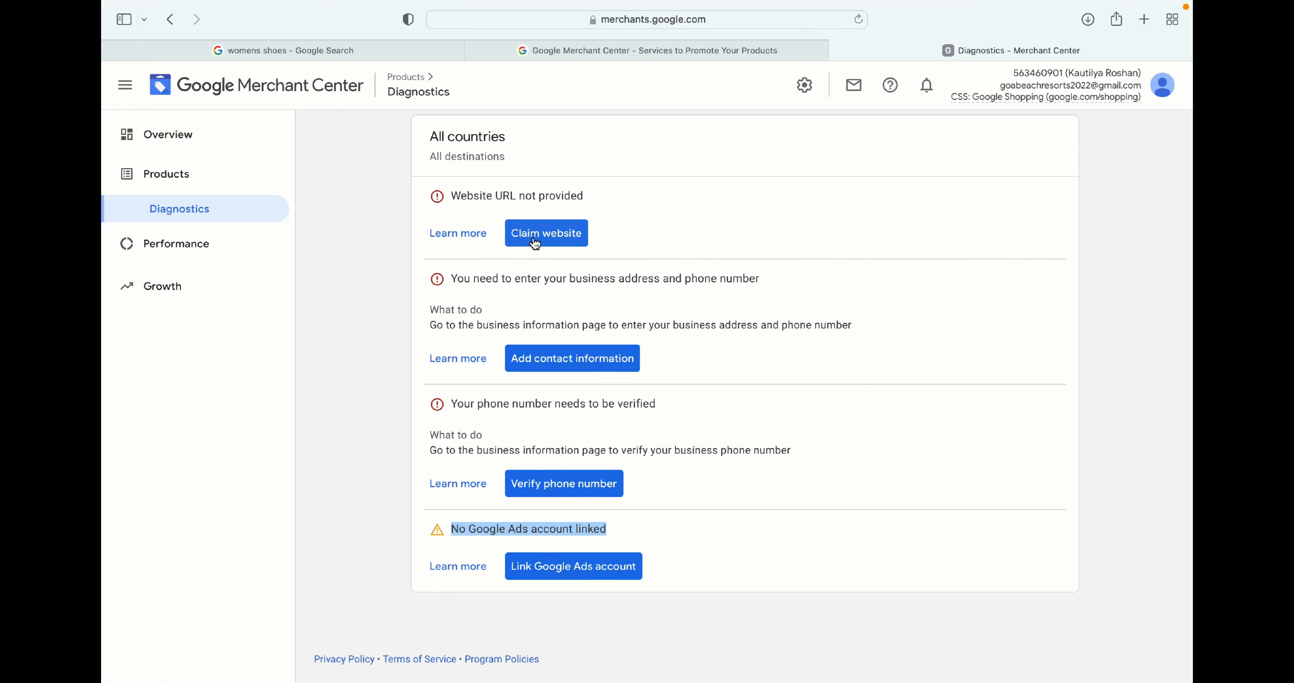
- Start claiming the website and open the business's own website in a new browser tab to take its address
{"action": "left_click", "coordinate": [545, 234]}
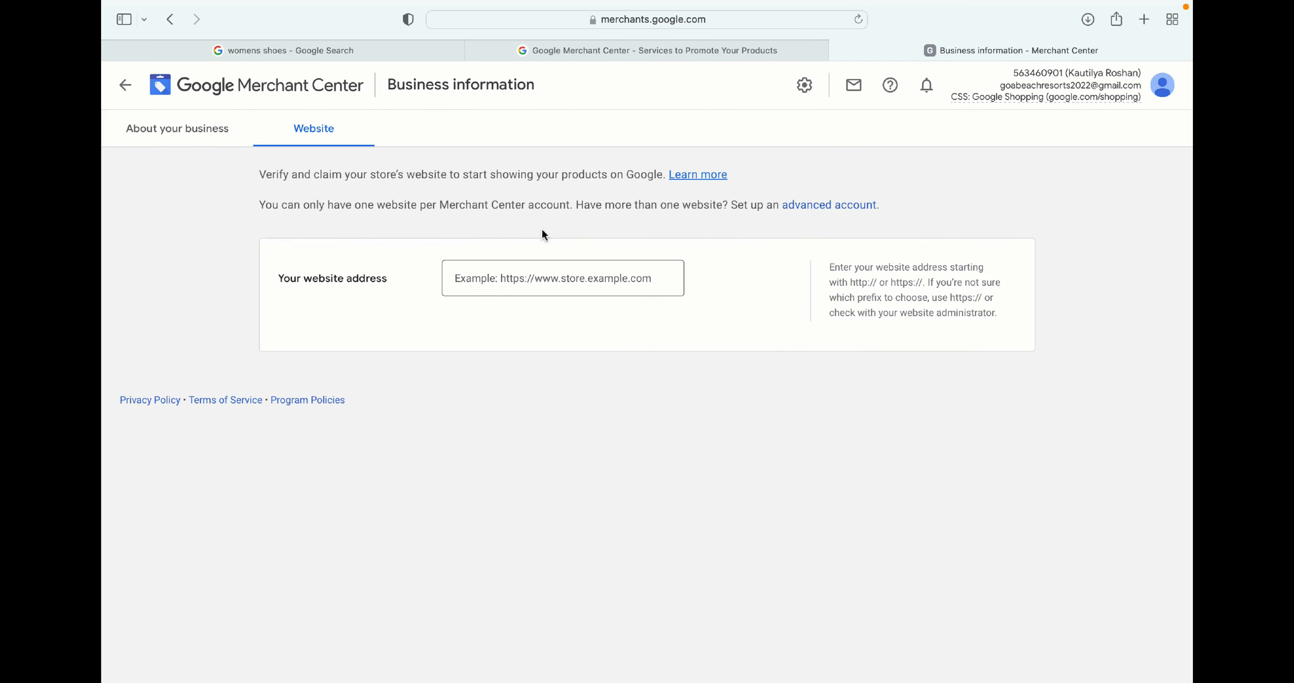
{"action": "left_click", "coordinate": [1146, 19]}
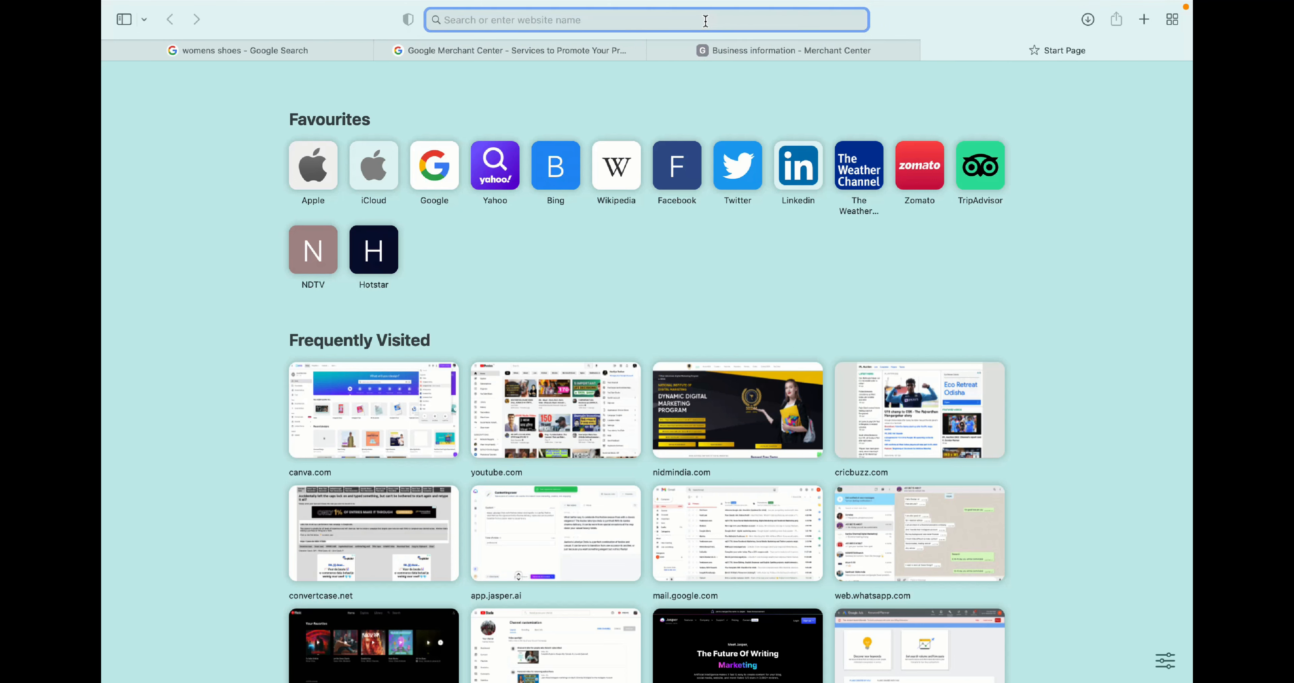
{"action": "type", "text": "kautil"}
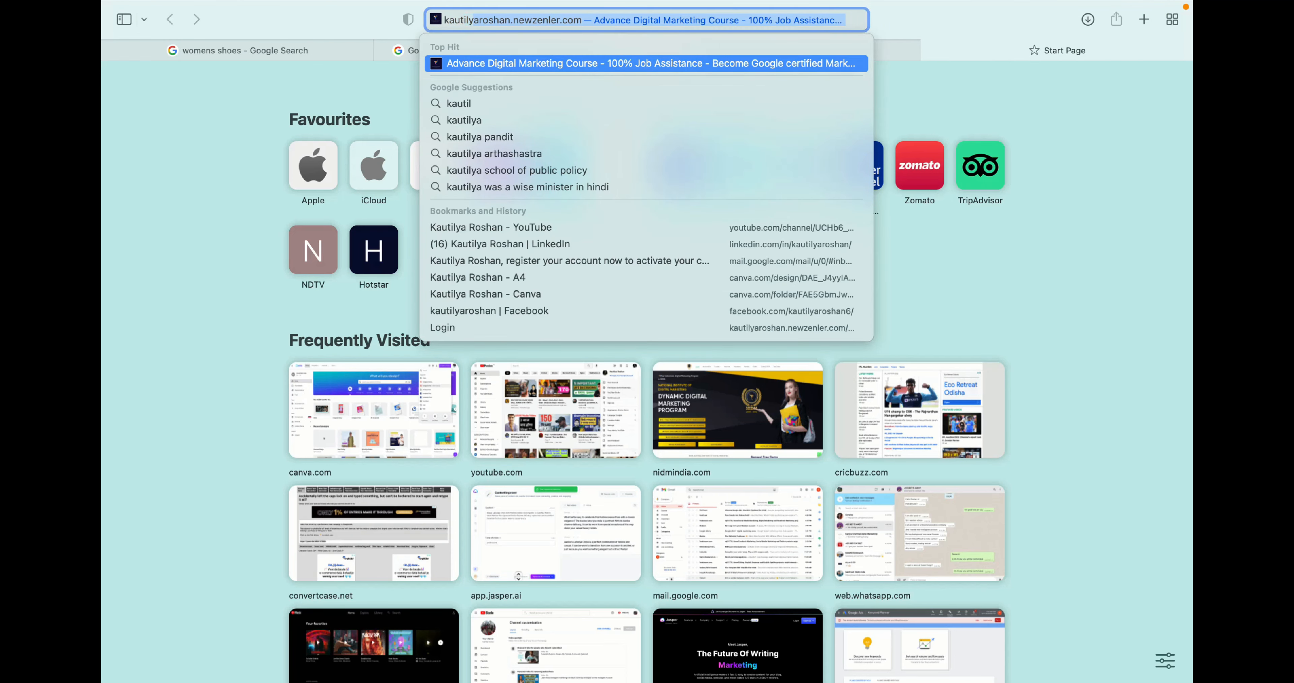
{"action": "type", "text": "ya"}
{"action": "key", "text": "Return"}
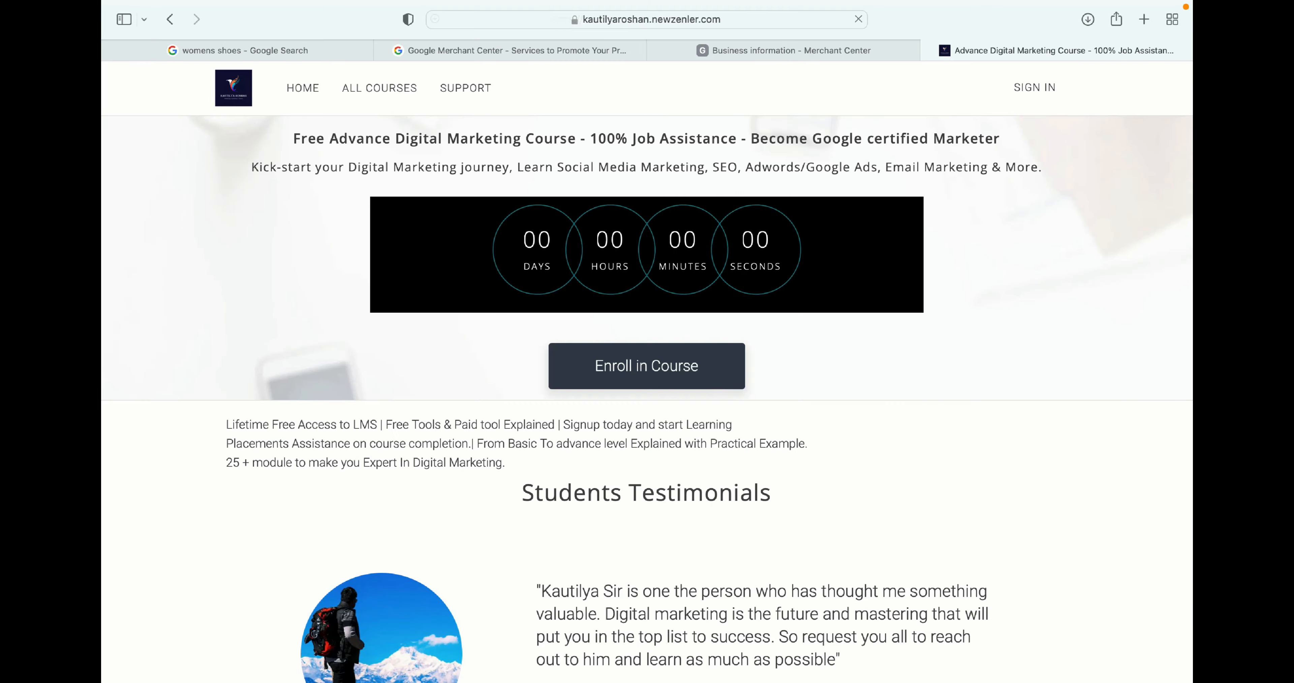
{"action": "left_click", "coordinate": [643, 21]}
{"action": "key", "text": "super+c"}
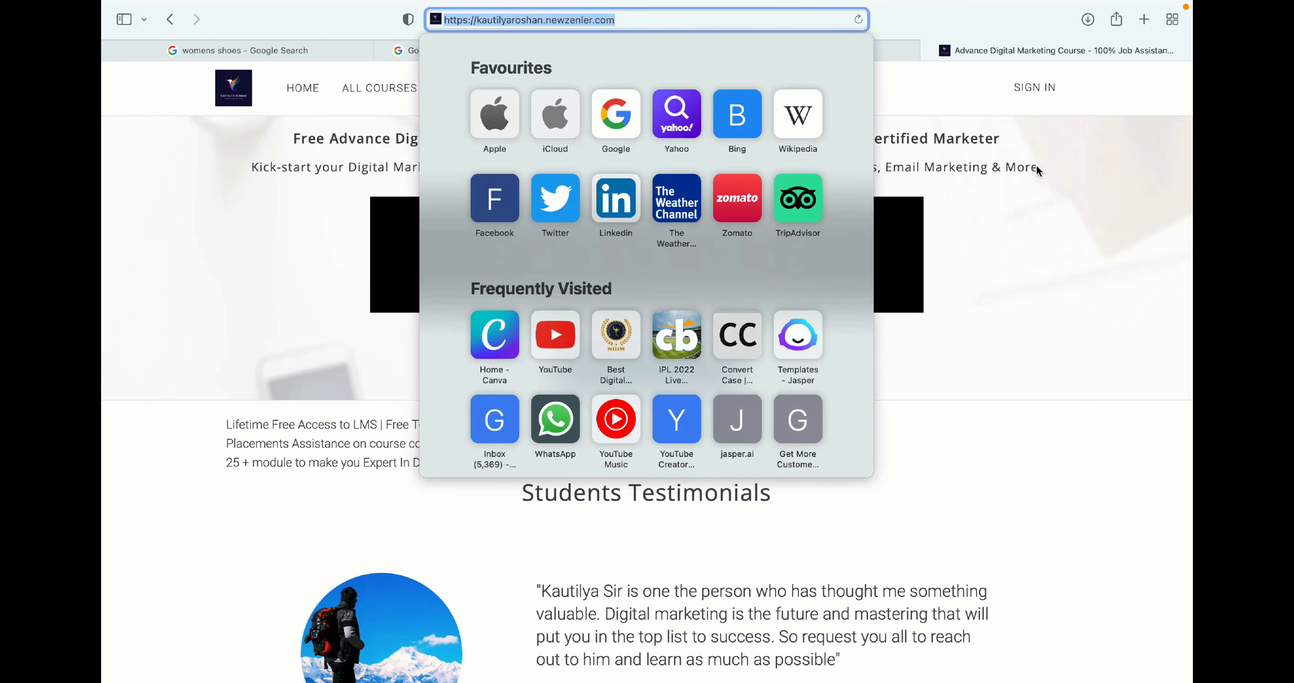
{"action": "left_click", "coordinate": [1065, 171]}
- Paste the business website's https address as the website address and continue
{"action": "left_click", "coordinate": [850, 55]}
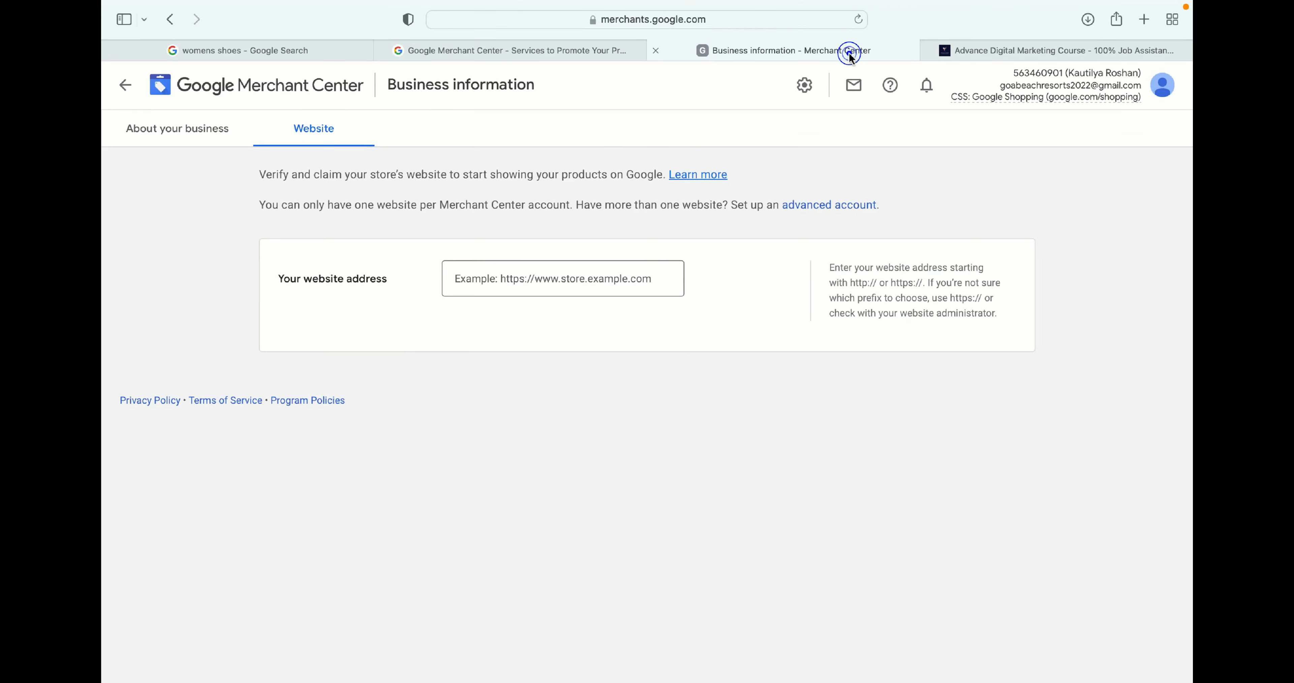
{"action": "left_click", "coordinate": [550, 279]}
{"action": "key", "text": "super+v"}
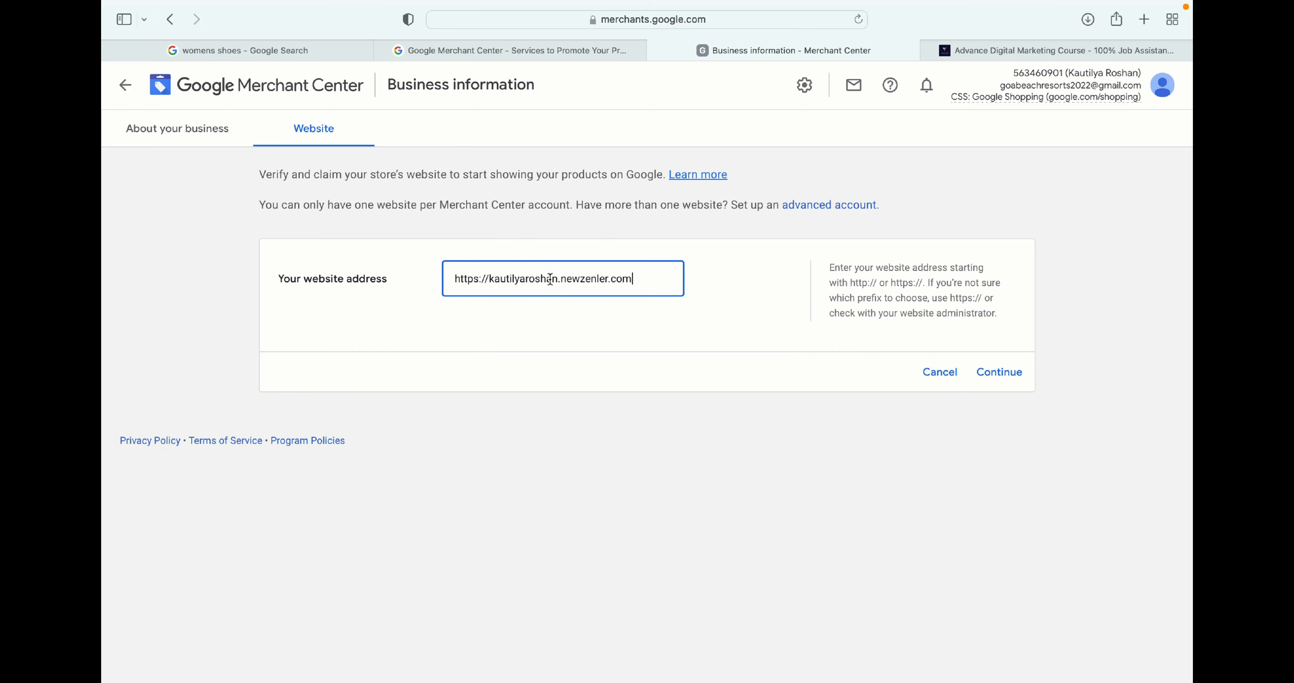
{"action": "left_click", "coordinate": [608, 375]}
{"action": "left_click", "coordinate": [999, 373]}
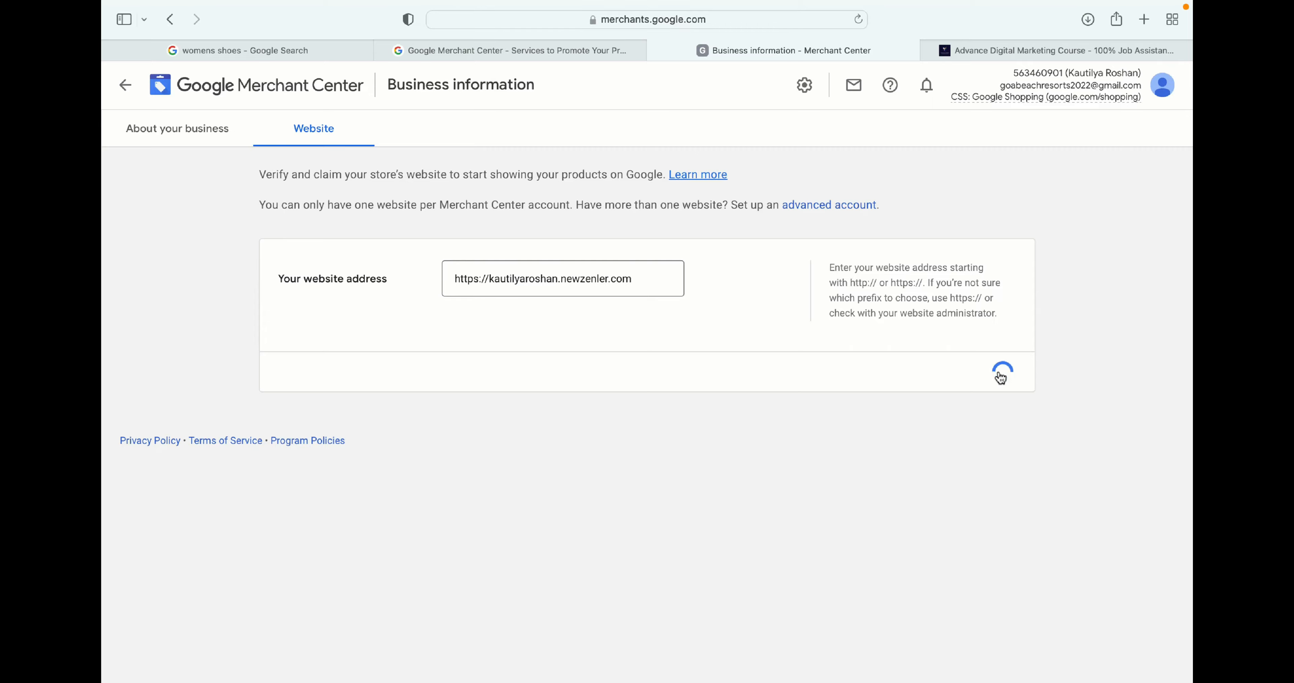
- Choose the HTML tag verification method and copy the generated google-site-verification meta tag
{"action": "scroll", "coordinate": [657, 416], "scroll_direction": "down", "scroll_amount": 5}
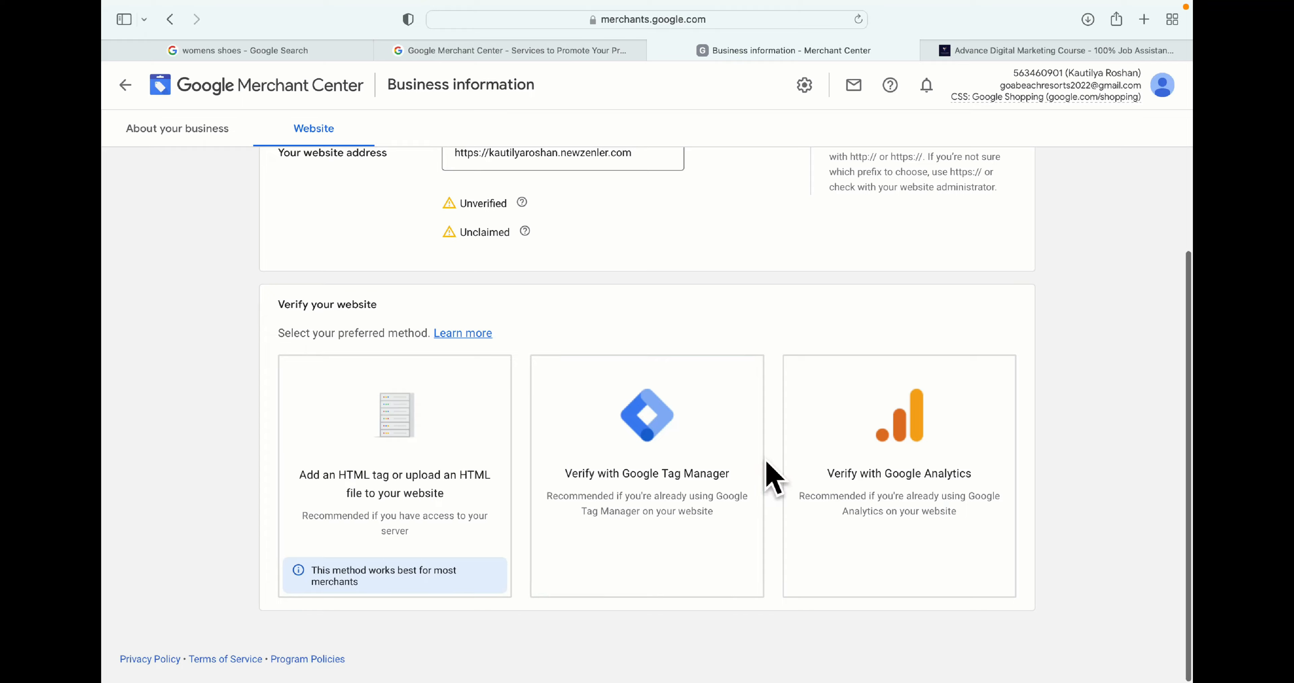
{"action": "left_click", "coordinate": [388, 466]}
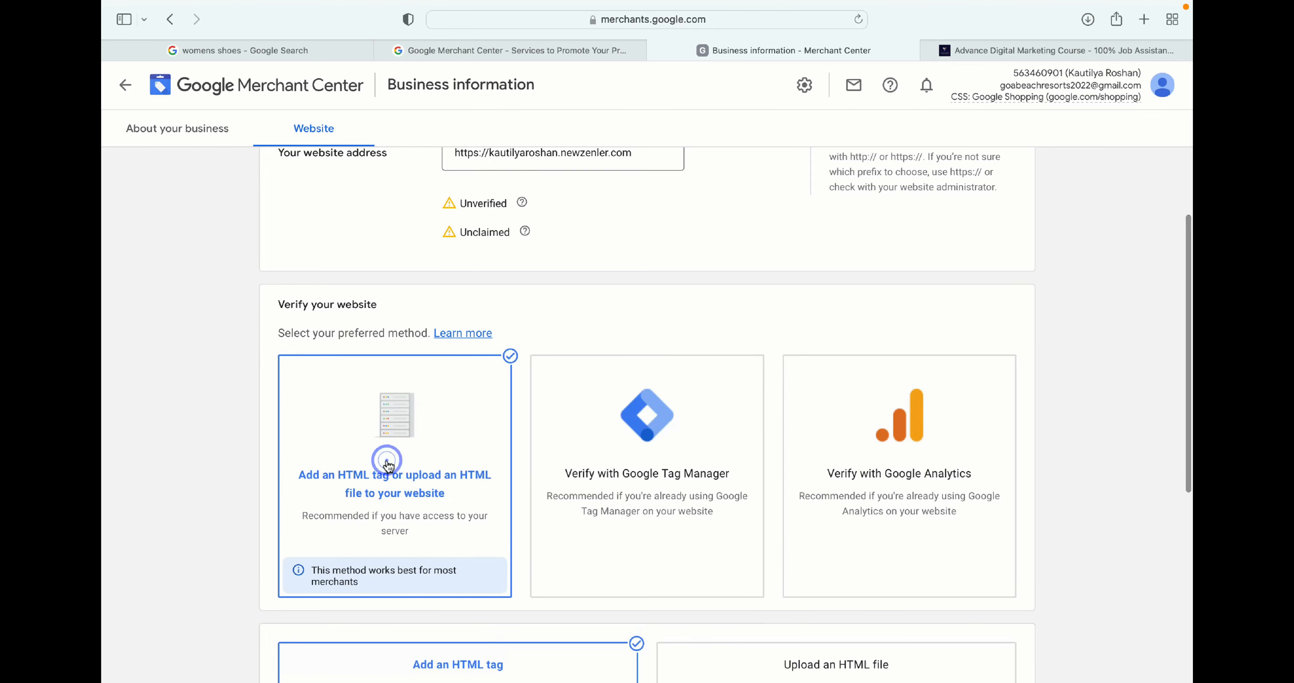
{"action": "scroll", "coordinate": [702, 285], "scroll_direction": "down", "scroll_amount": 7}
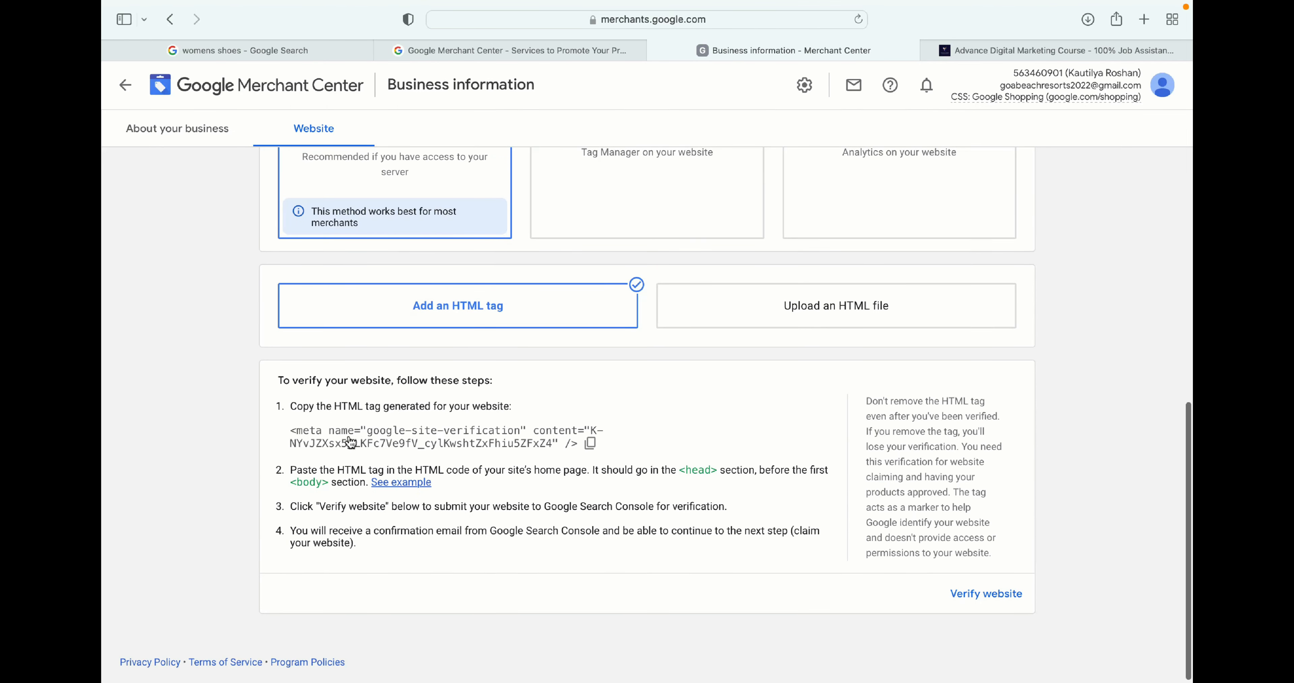
{"action": "left_click", "coordinate": [591, 445]}
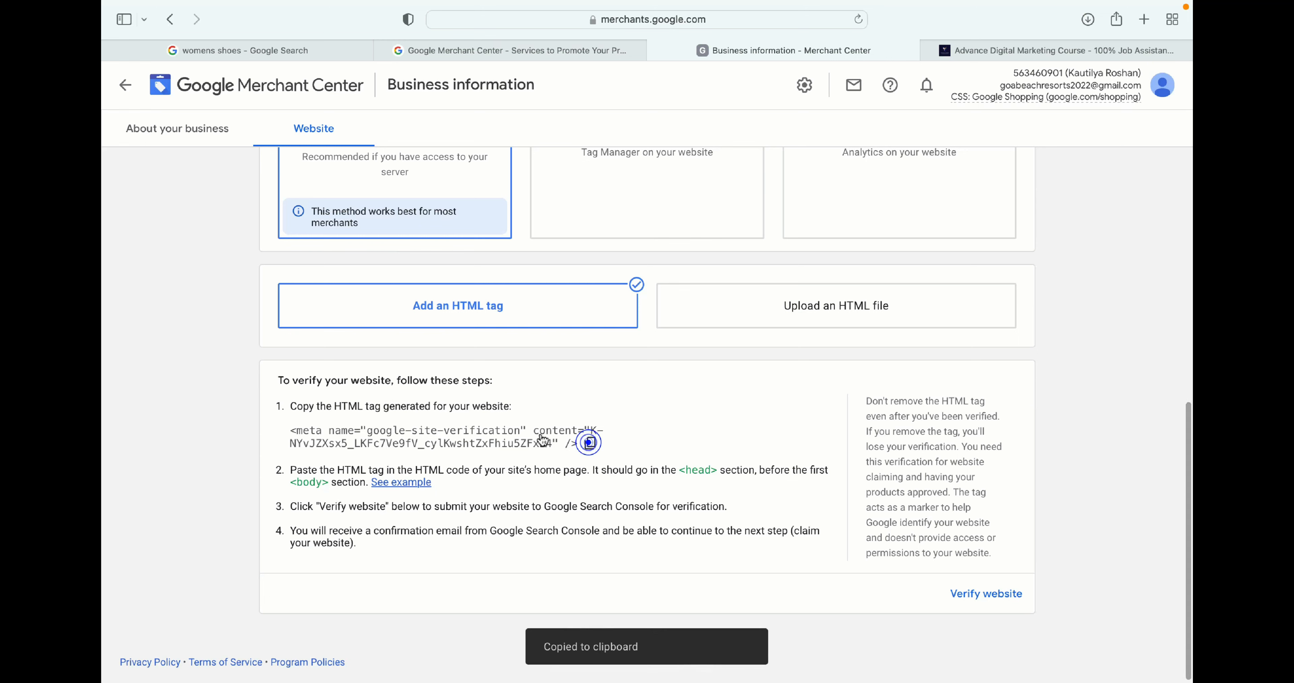
{"action": "left_click_drag", "start_coordinate": [290, 432], "coordinate": [571, 445]}
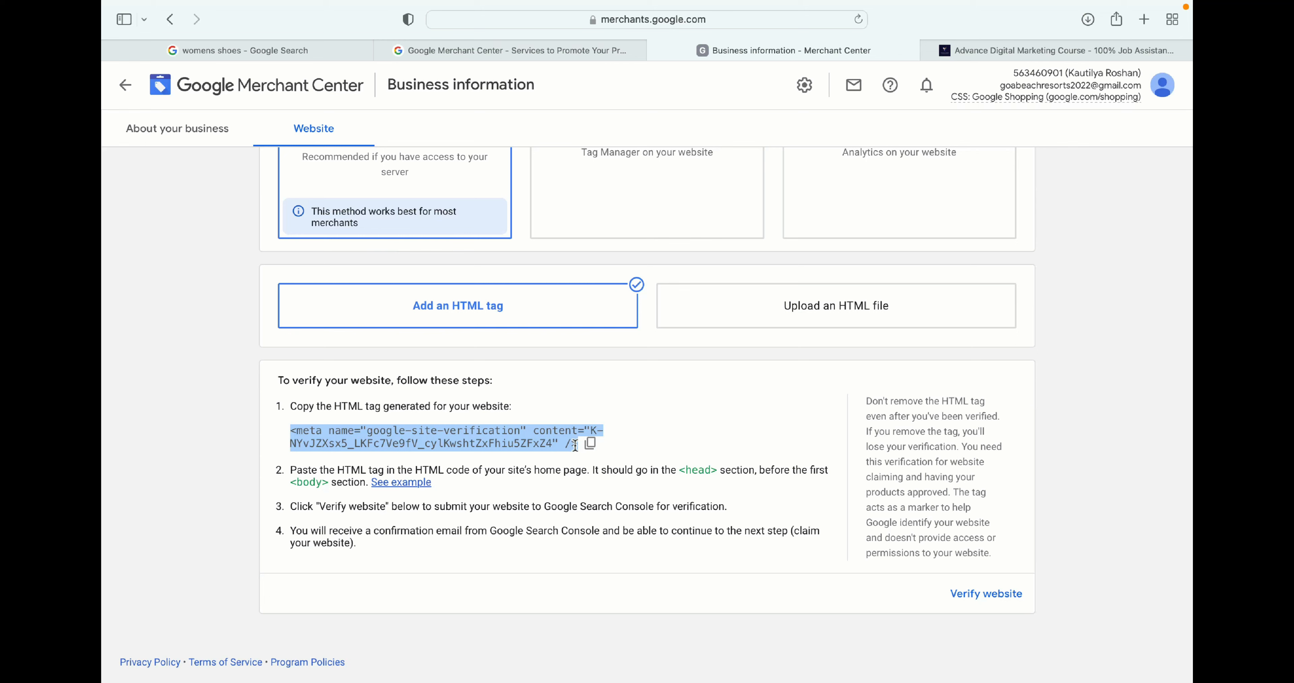
- Go back to the account diagnostics page
{"action": "scroll", "coordinate": [508, 468], "scroll_direction": "up", "scroll_amount": 3}
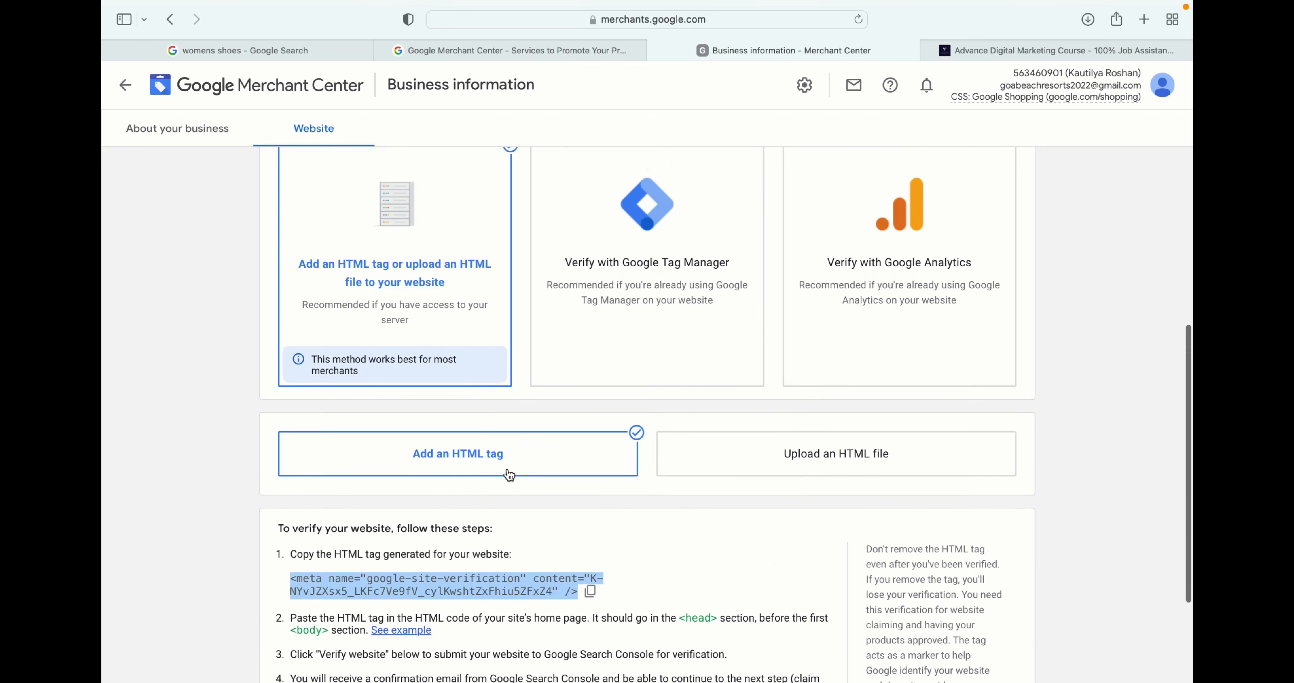
{"action": "scroll", "coordinate": [508, 469], "scroll_direction": "down", "scroll_amount": 3}
{"action": "scroll", "coordinate": [481, 417], "scroll_direction": "up", "scroll_amount": 5}
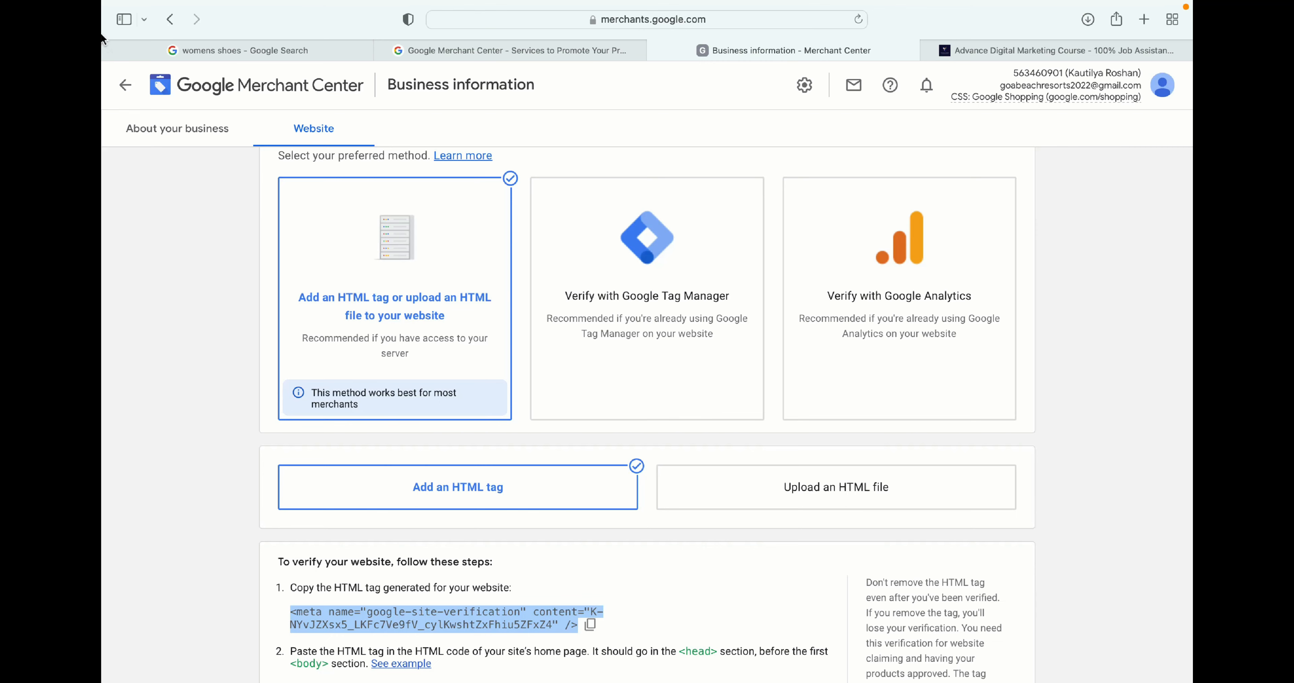
{"action": "left_click", "coordinate": [125, 87]}
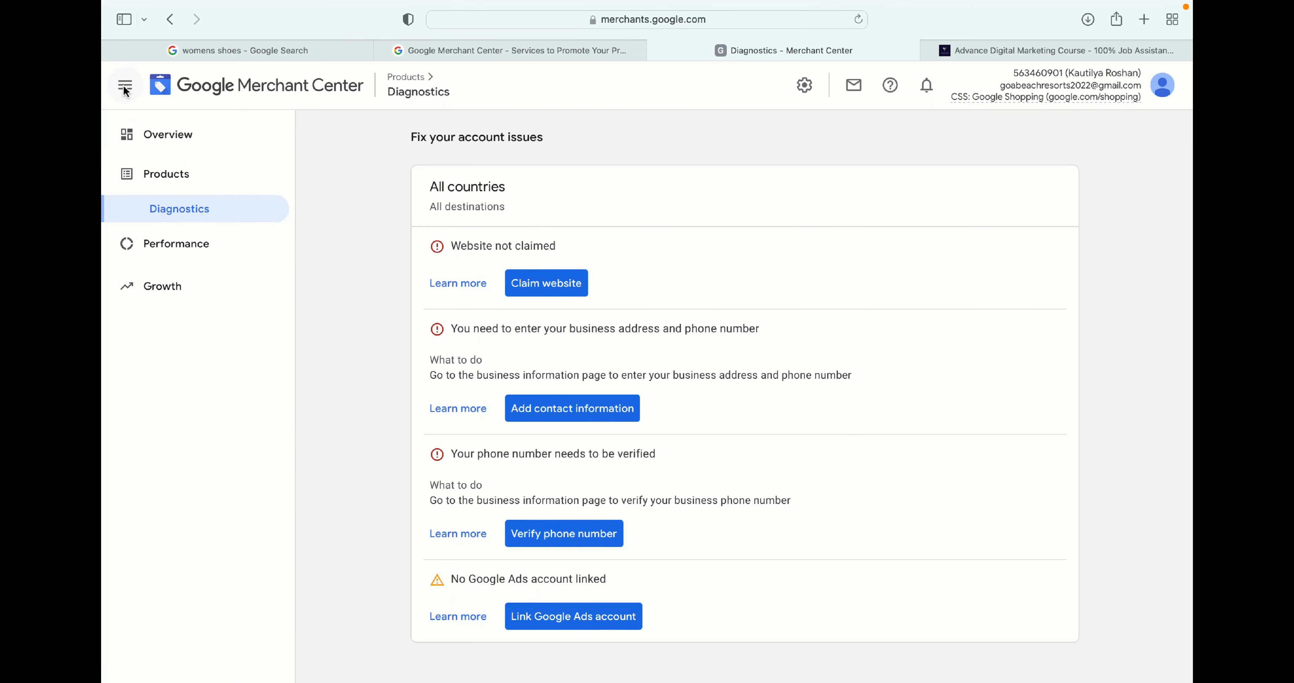
- Review the remaining account issues and open the Linked accounts settings
{"action": "scroll", "coordinate": [497, 292], "scroll_direction": "down", "scroll_amount": 2}
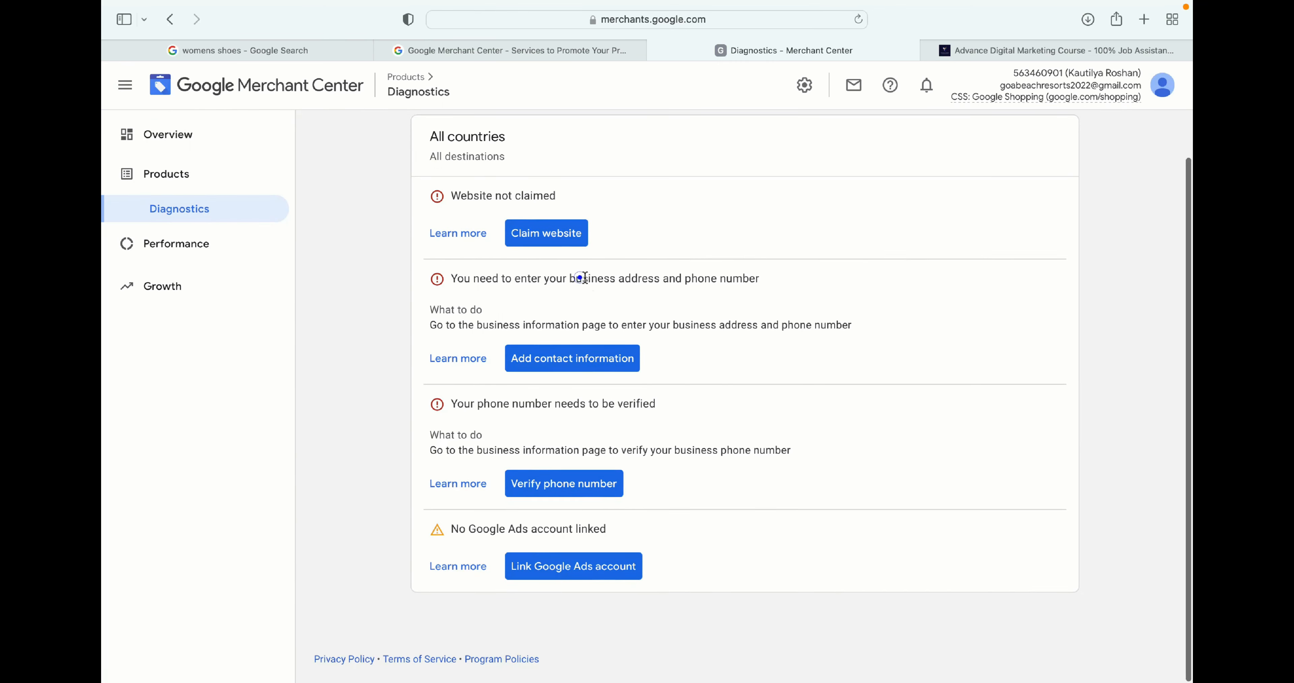
{"action": "left_click_drag", "start_coordinate": [583, 277], "coordinate": [783, 277]}
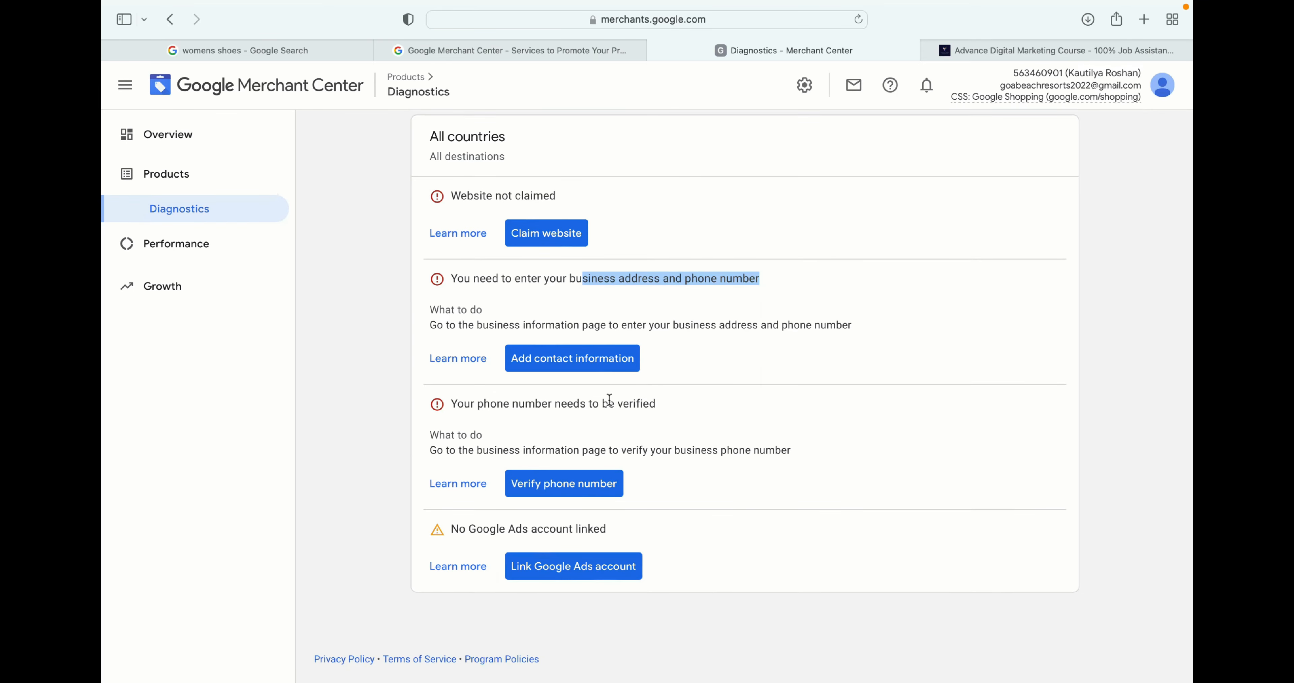
{"action": "left_click_drag", "start_coordinate": [484, 404], "coordinate": [641, 405]}
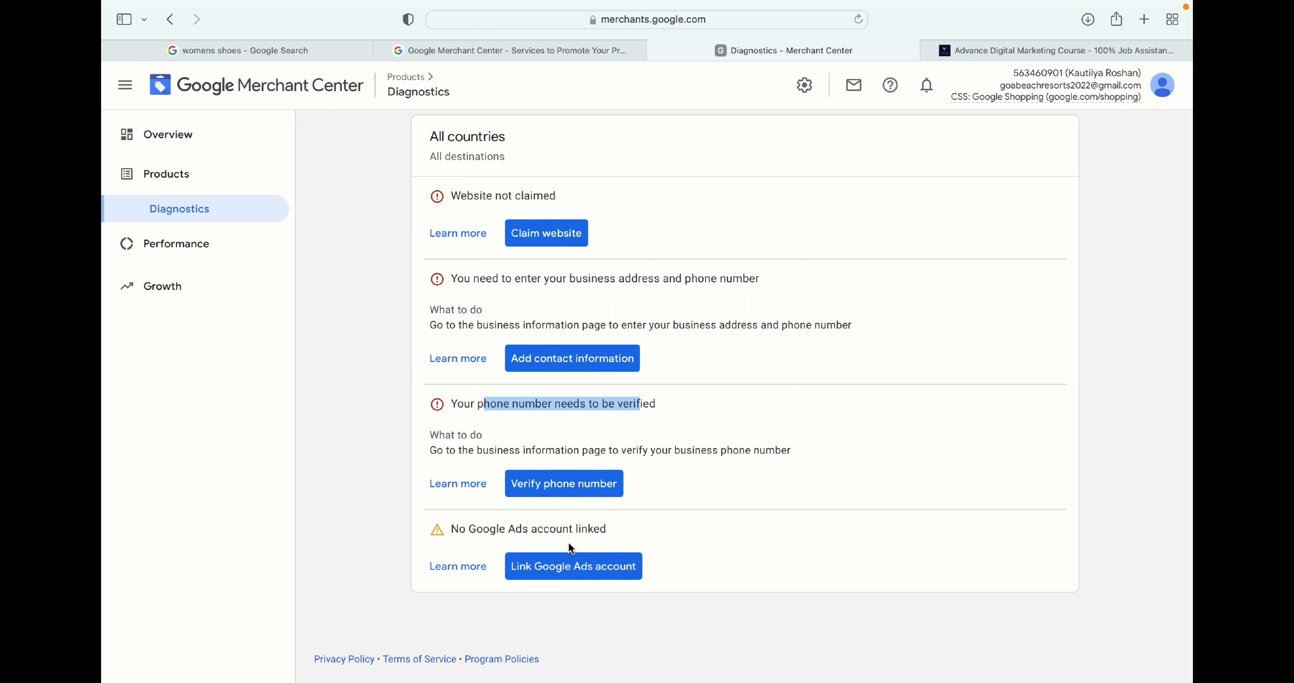
{"action": "scroll", "coordinate": [781, 193], "scroll_direction": "up", "scroll_amount": 2}
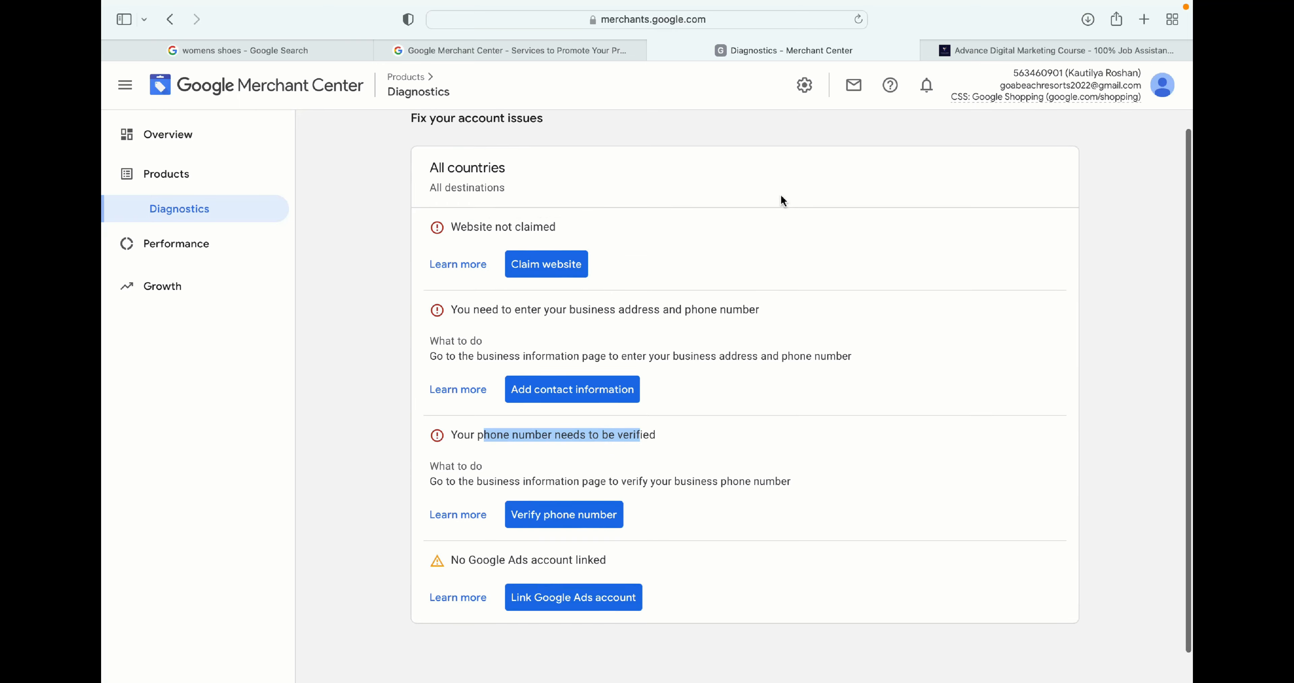
{"action": "left_click", "coordinate": [805, 87]}
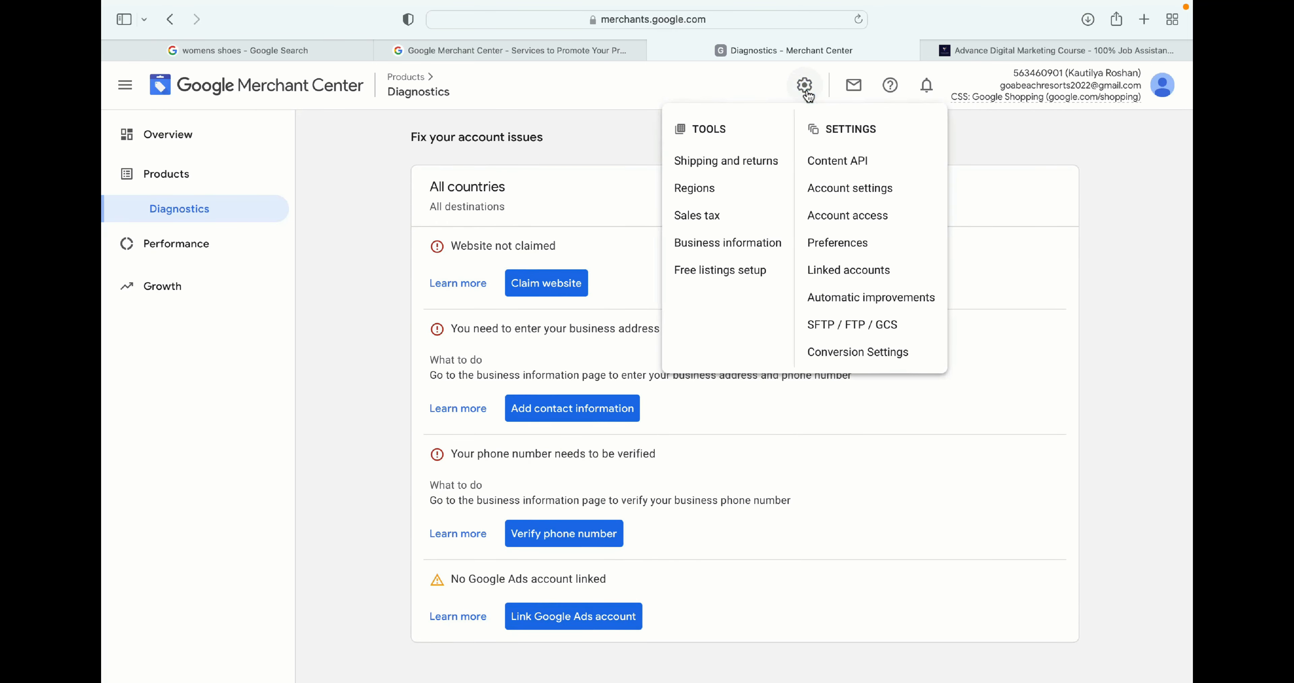
{"action": "left_click", "coordinate": [847, 271]}
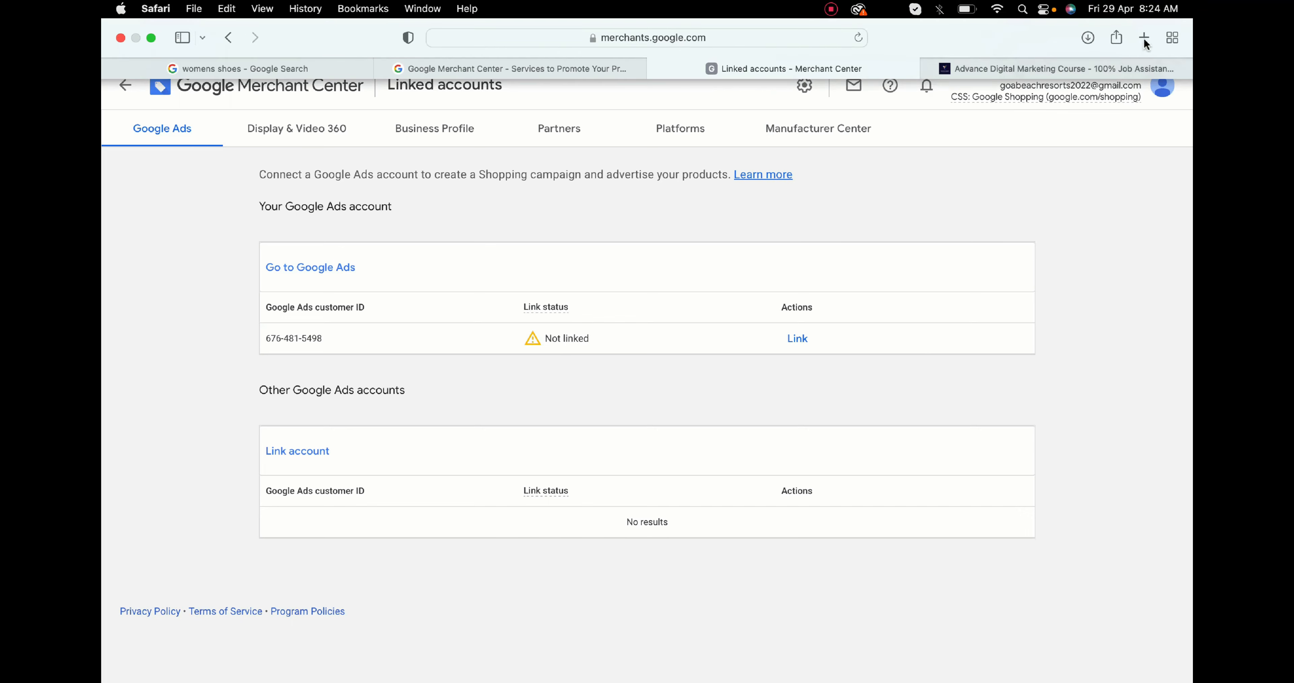
- Open Google Ads in a new browser tab, sign in, and choose the active Google Ads account
{"action": "left_click", "coordinate": [1143, 37]}
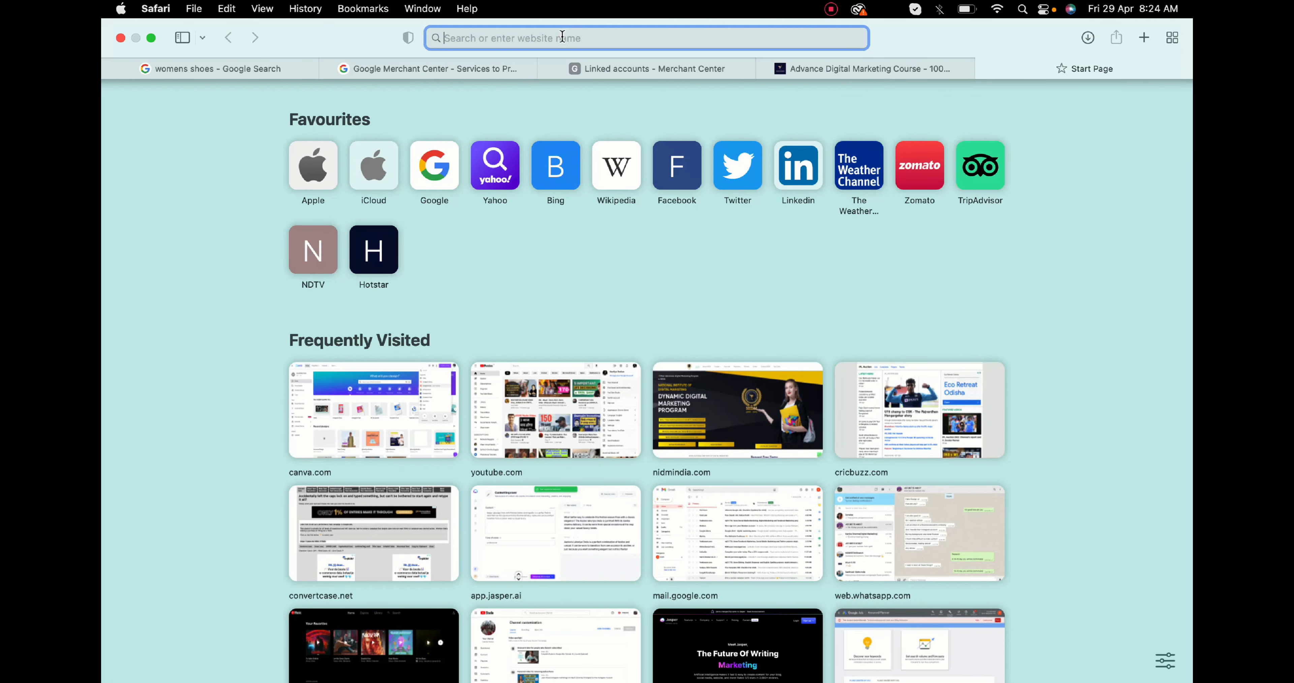
{"action": "type", "text": "ads"}
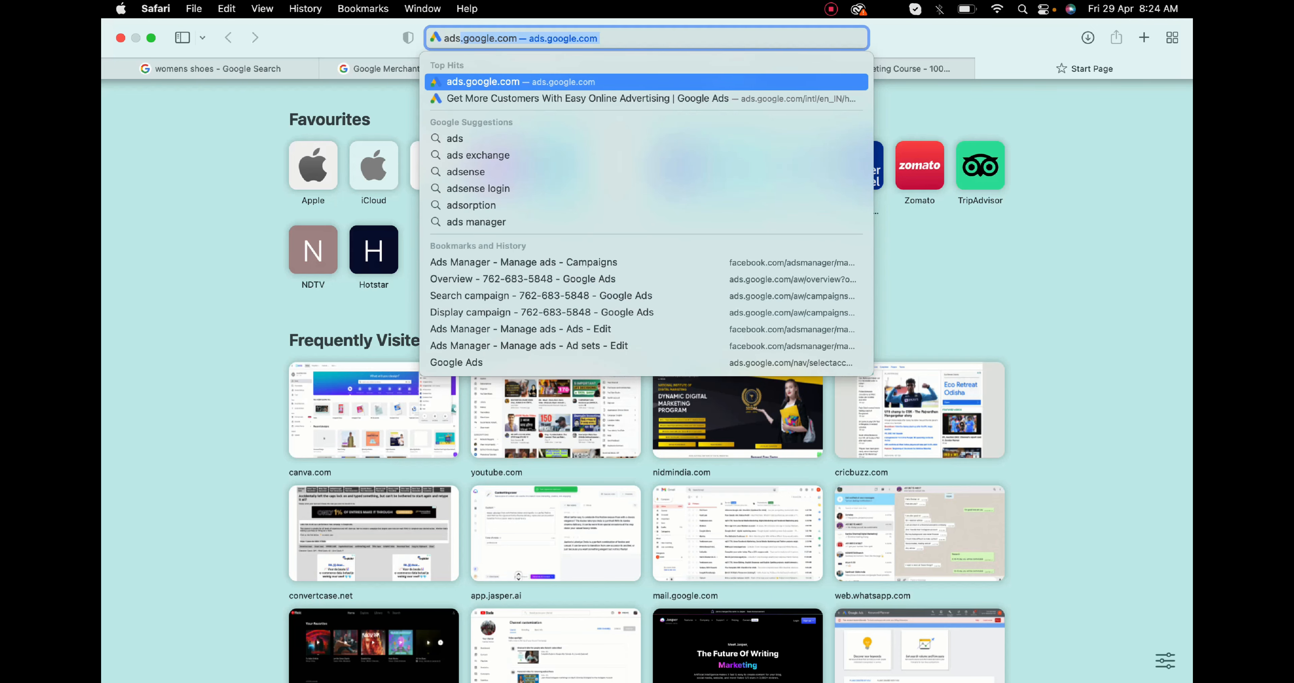
{"action": "key", "text": "Return"}
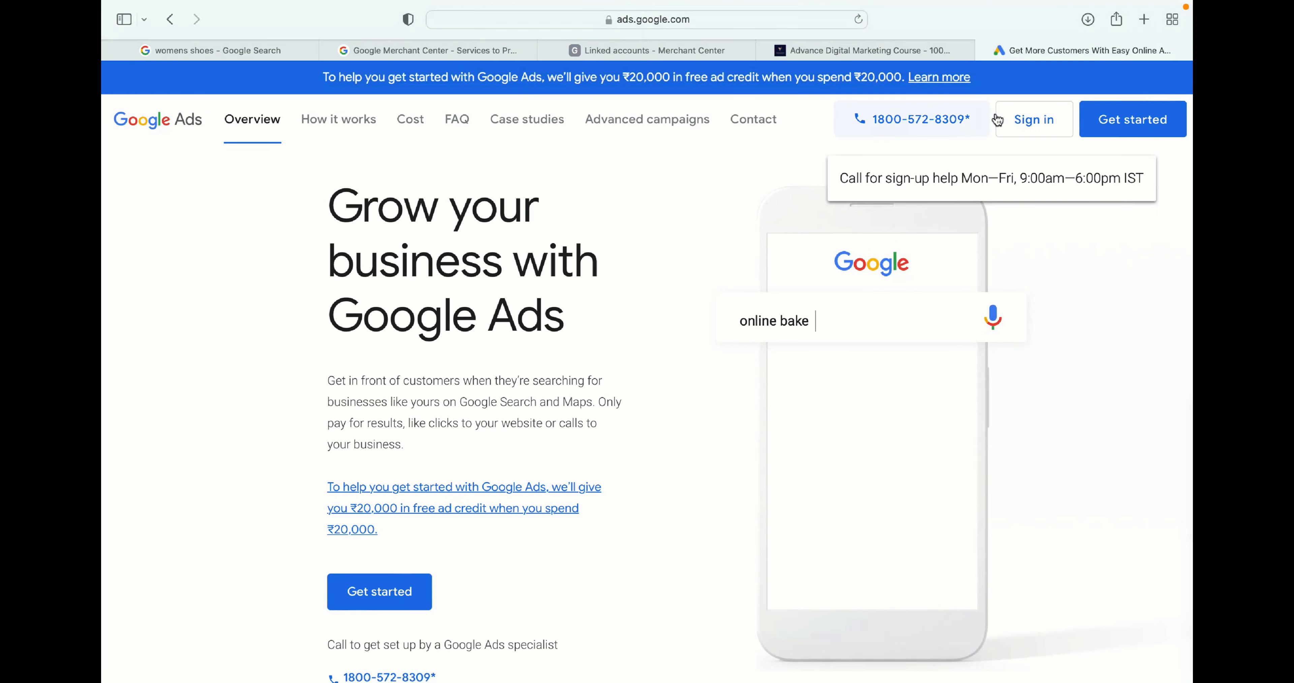
{"action": "left_click", "coordinate": [1037, 128]}
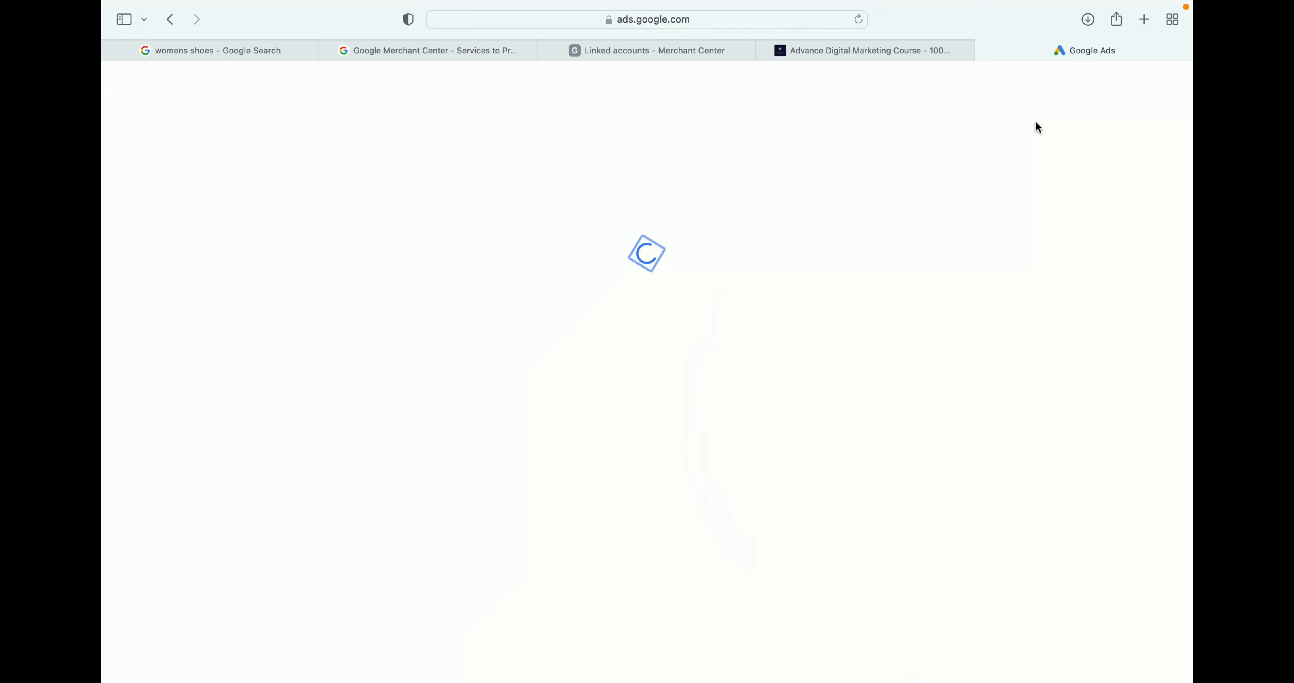
{"action": "scroll", "coordinate": [677, 406], "scroll_direction": "down", "scroll_amount": 2}
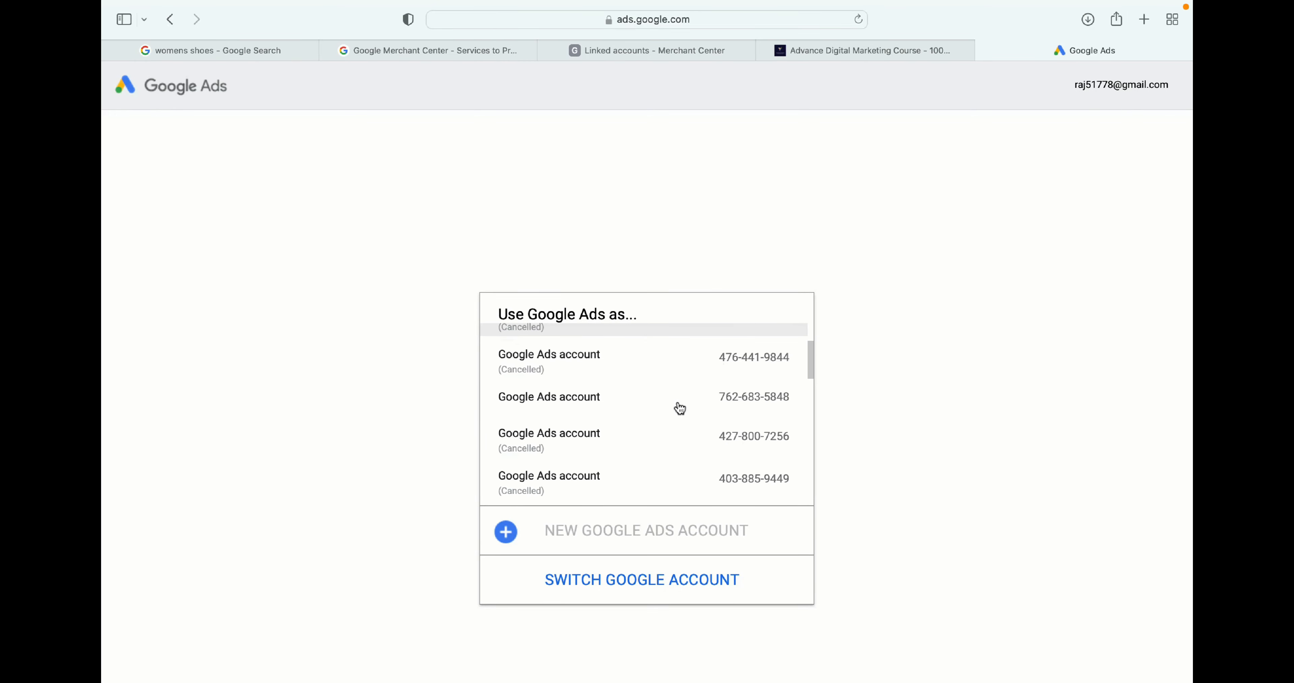
{"action": "left_click", "coordinate": [673, 402]}
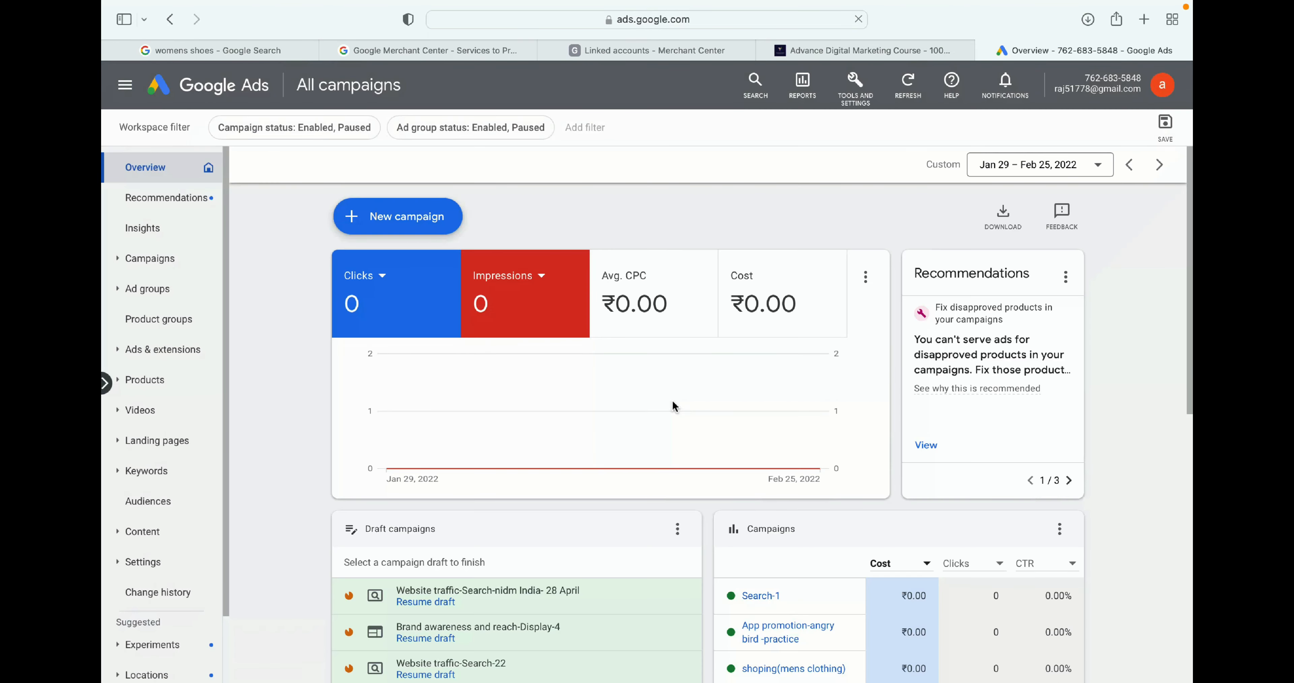
- Copy the Google Ads customer ID and send a link request for it from Merchant Center's other Google Ads accounts
{"action": "left_click", "coordinate": [1085, 78]}
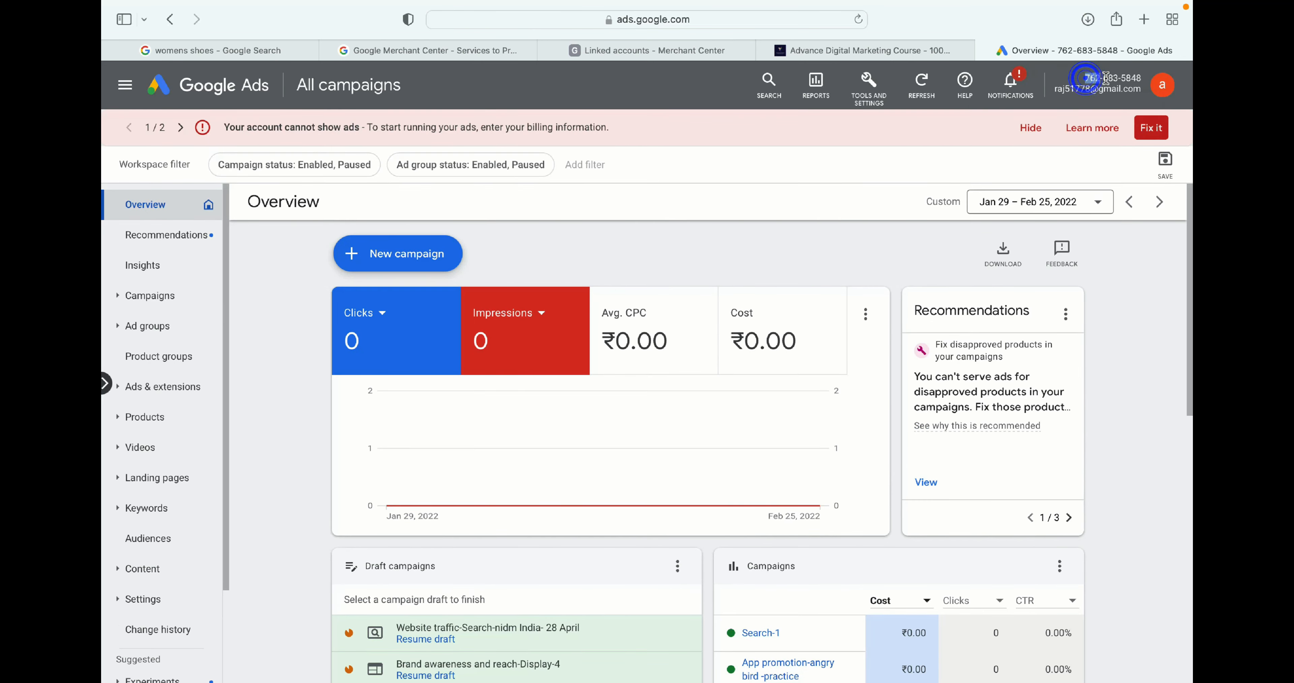
{"action": "left_click_drag", "start_coordinate": [1106, 78], "coordinate": [1142, 75]}
{"action": "key", "text": "super+c"}
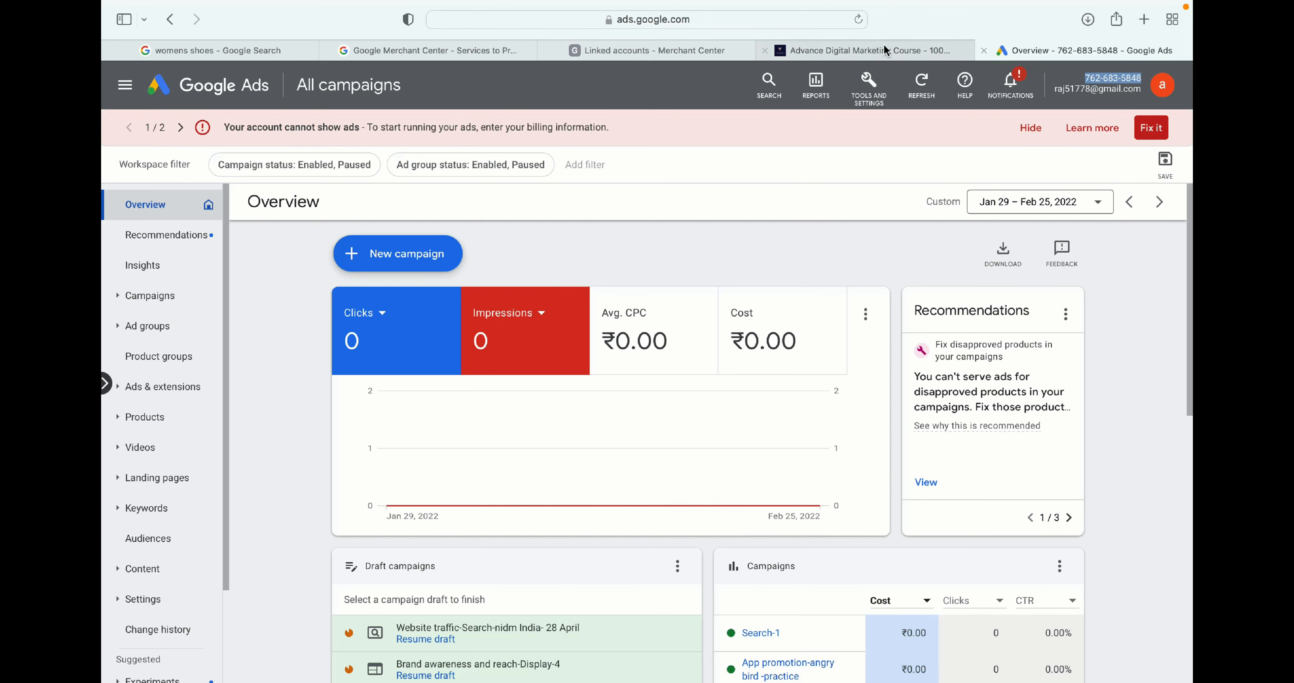
{"action": "left_click", "coordinate": [687, 47]}
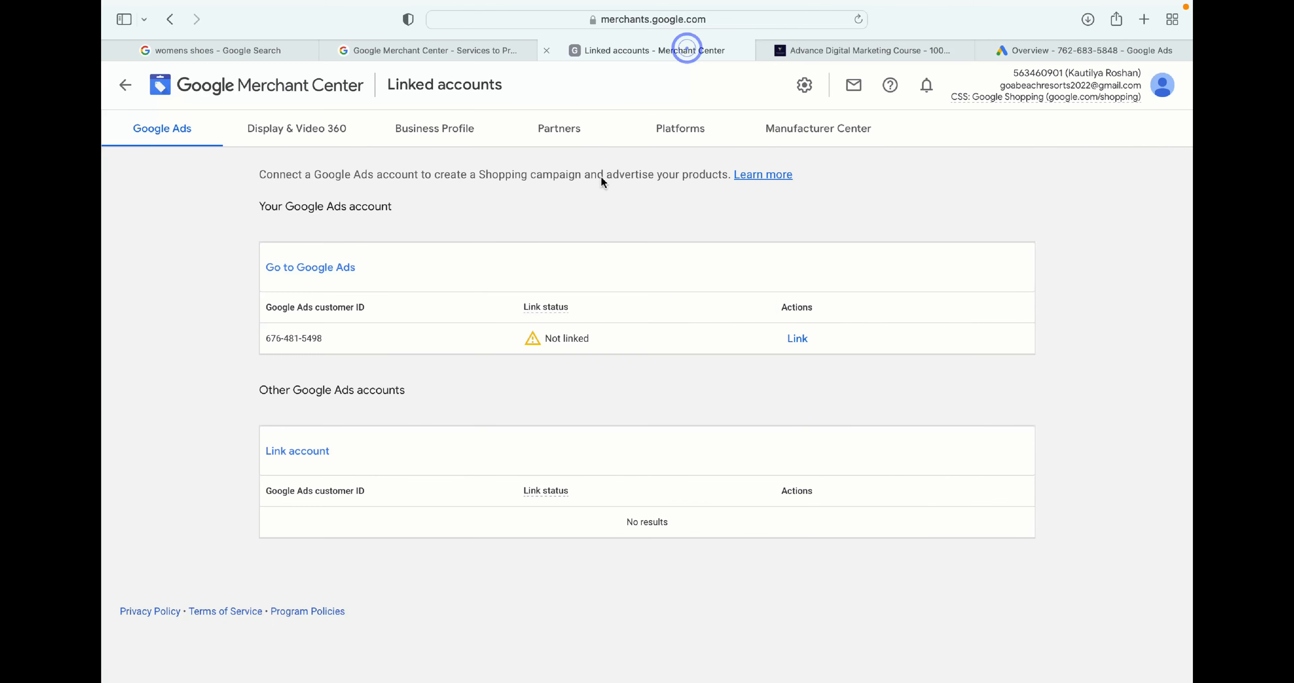
{"action": "left_click", "coordinate": [307, 452]}
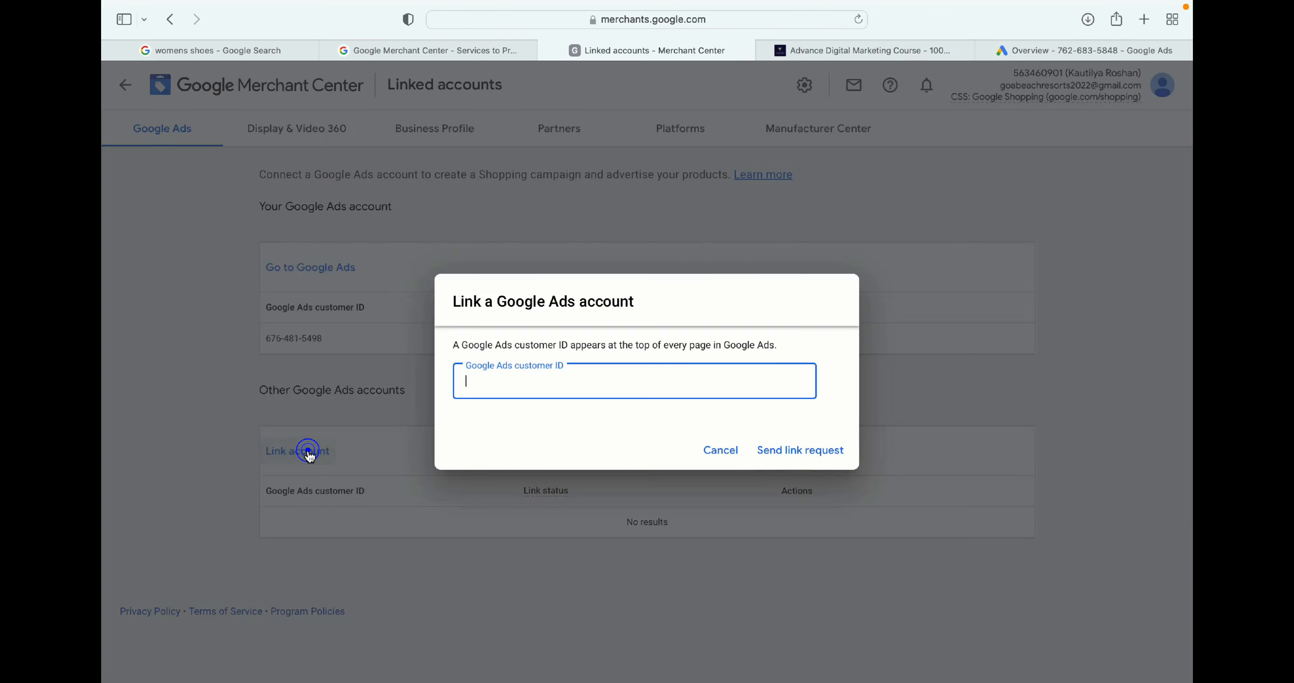
{"action": "key", "text": "super+v"}
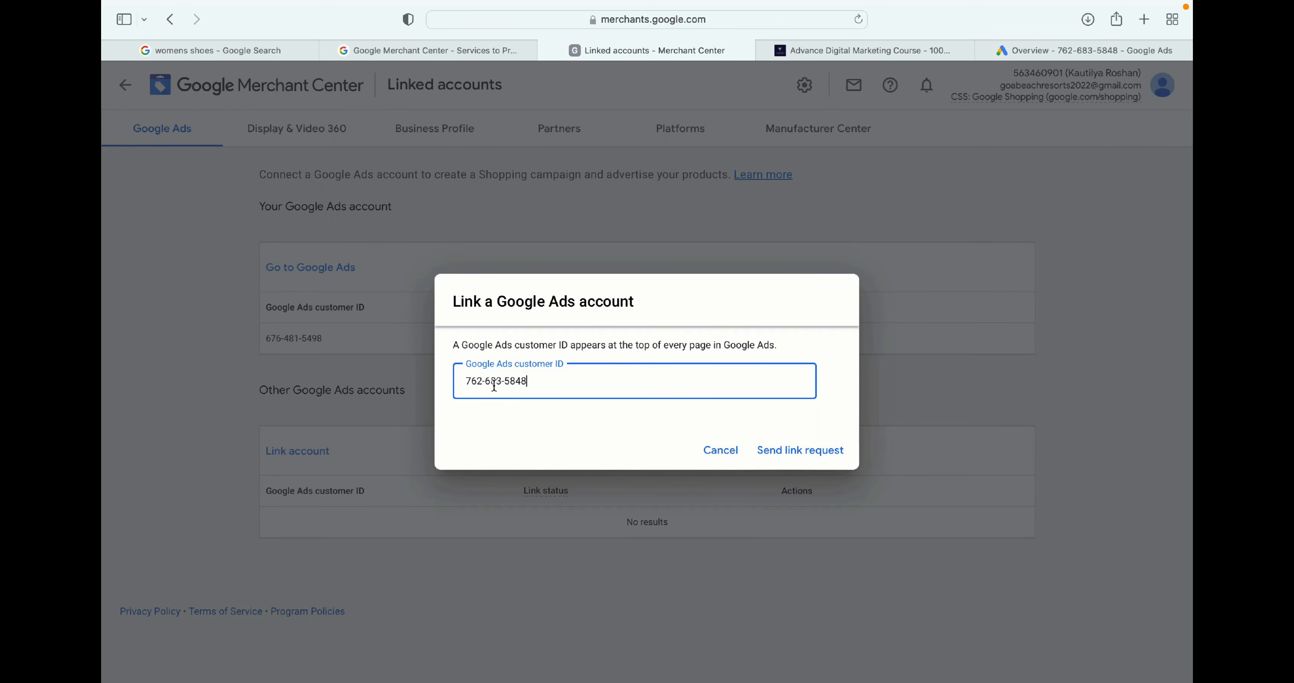
{"action": "left_click", "coordinate": [779, 450]}
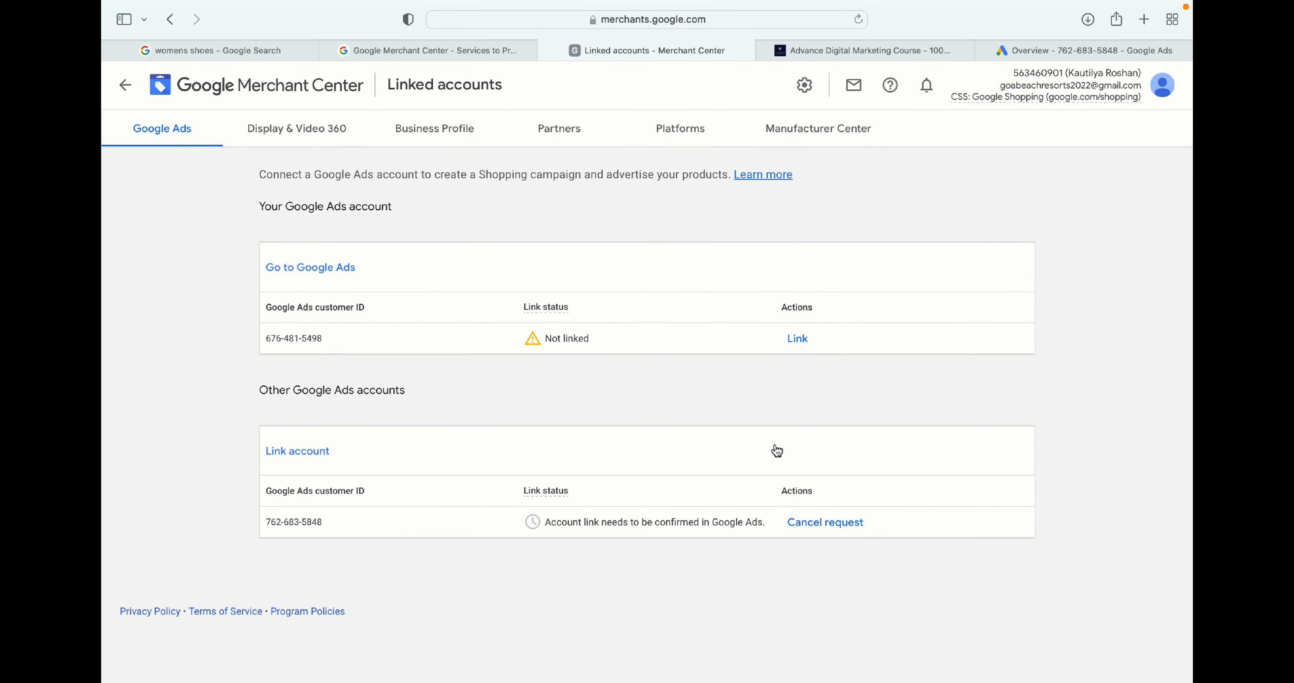
- In Google Ads linked accounts, open the Google Merchant Center links and approve the pending link request
{"action": "left_click", "coordinate": [1031, 52]}
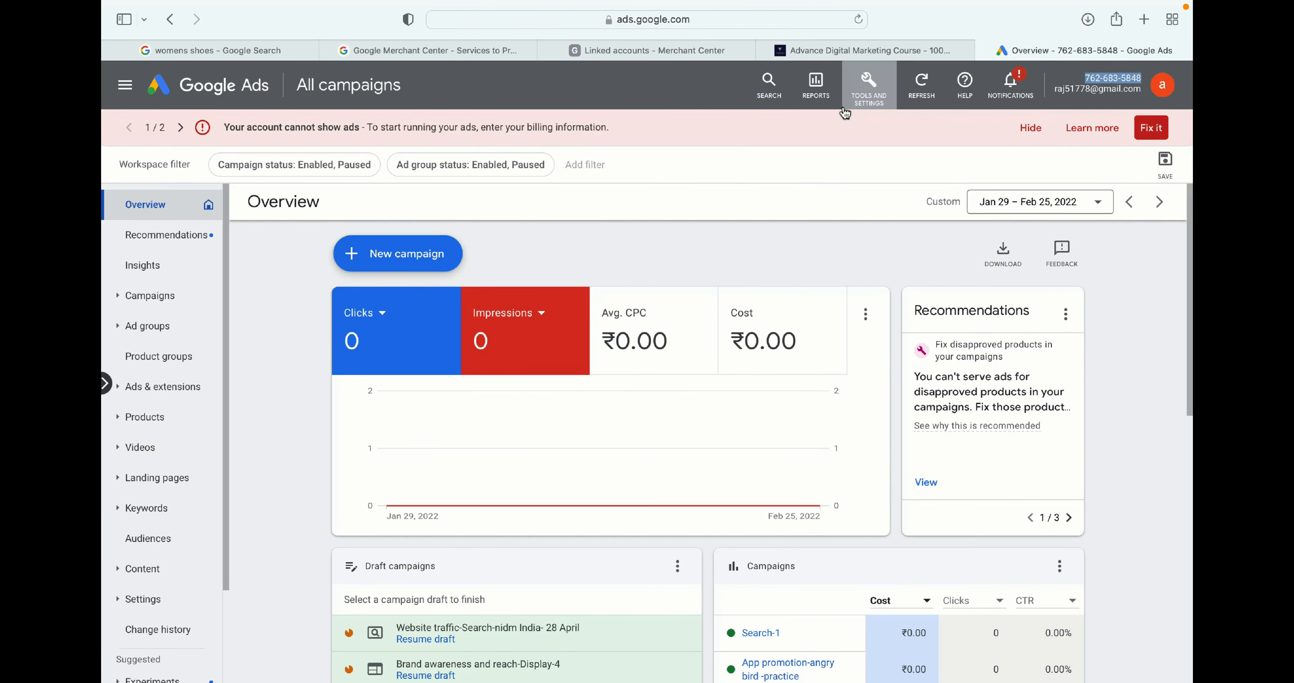
{"action": "left_click", "coordinate": [873, 96]}
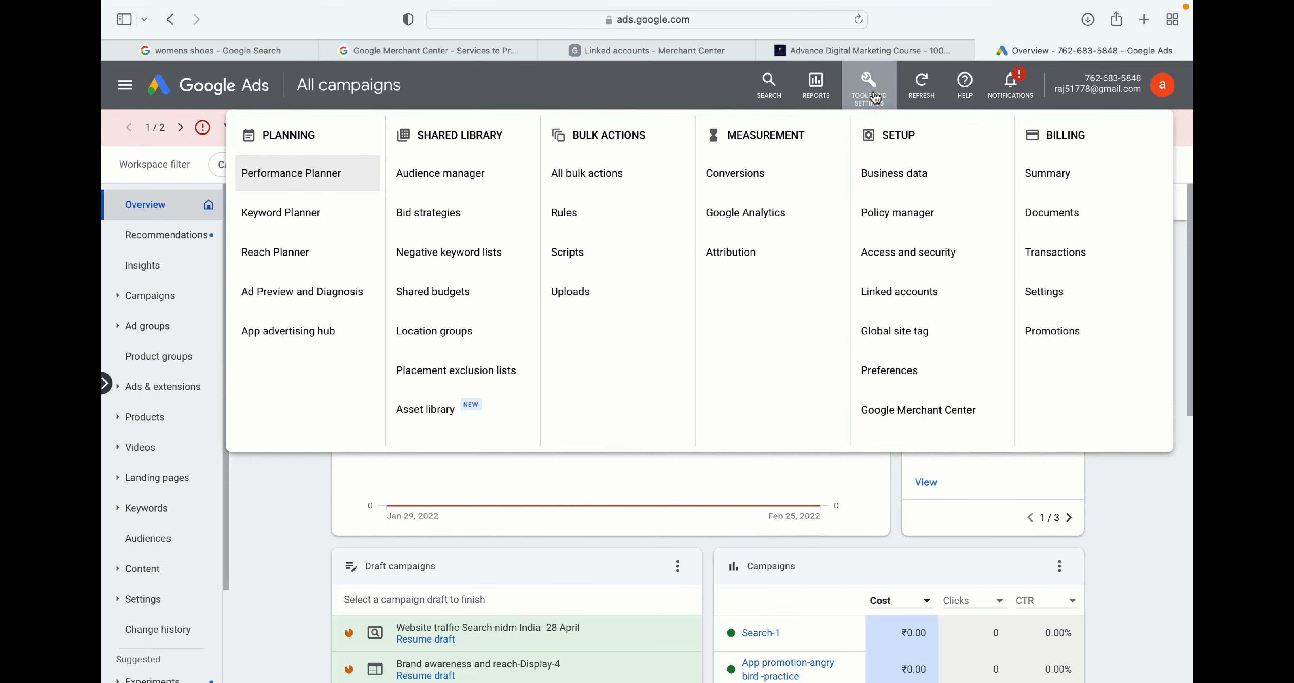
{"action": "left_click", "coordinate": [888, 292]}
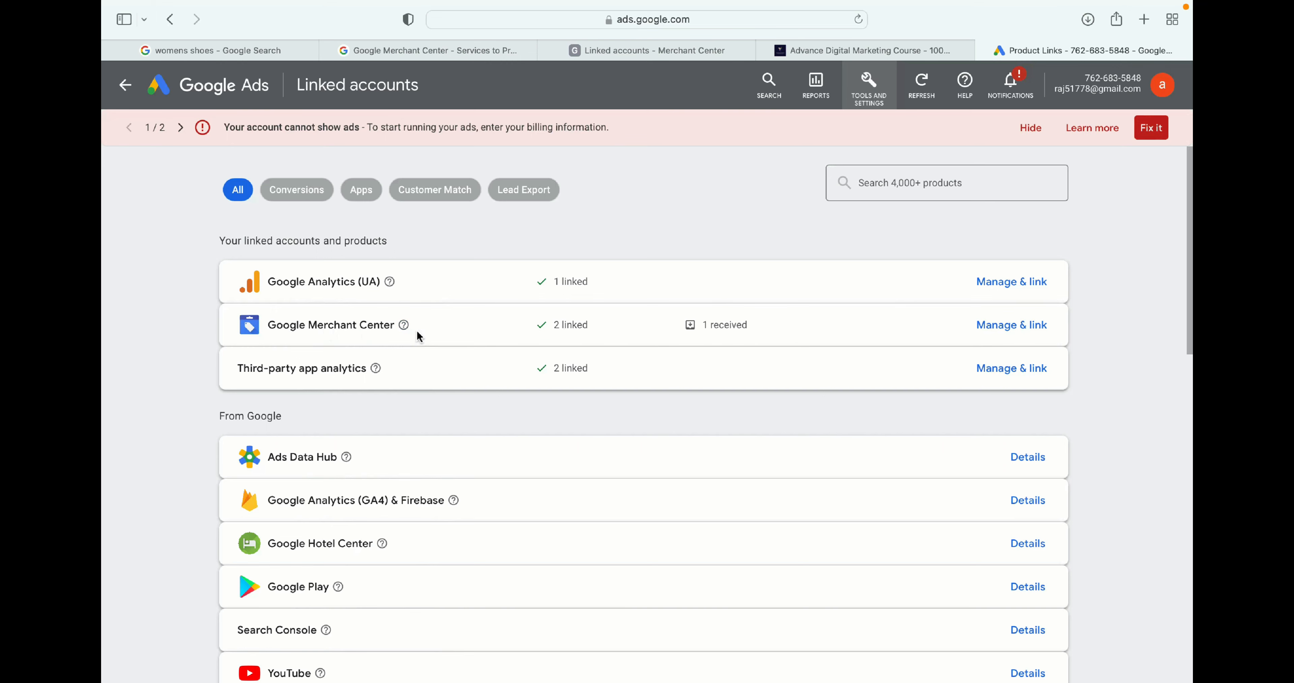
{"action": "left_click", "coordinate": [1001, 327]}
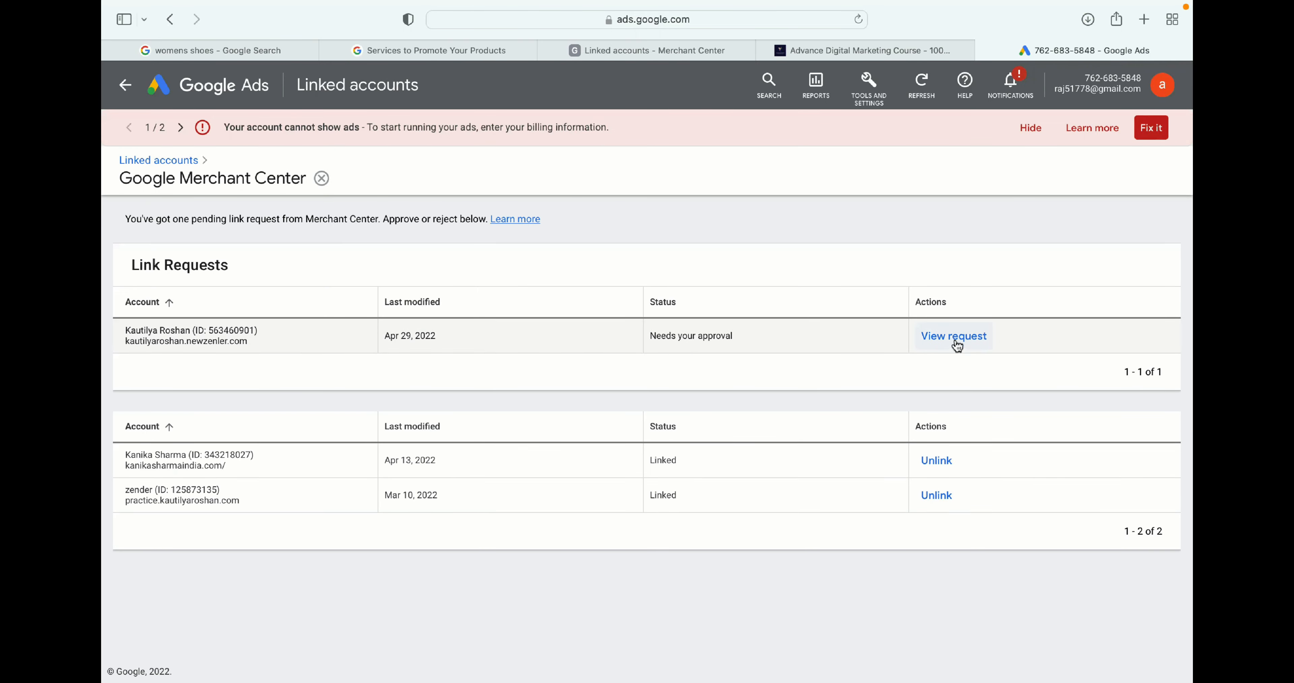
{"action": "left_click", "coordinate": [961, 337]}
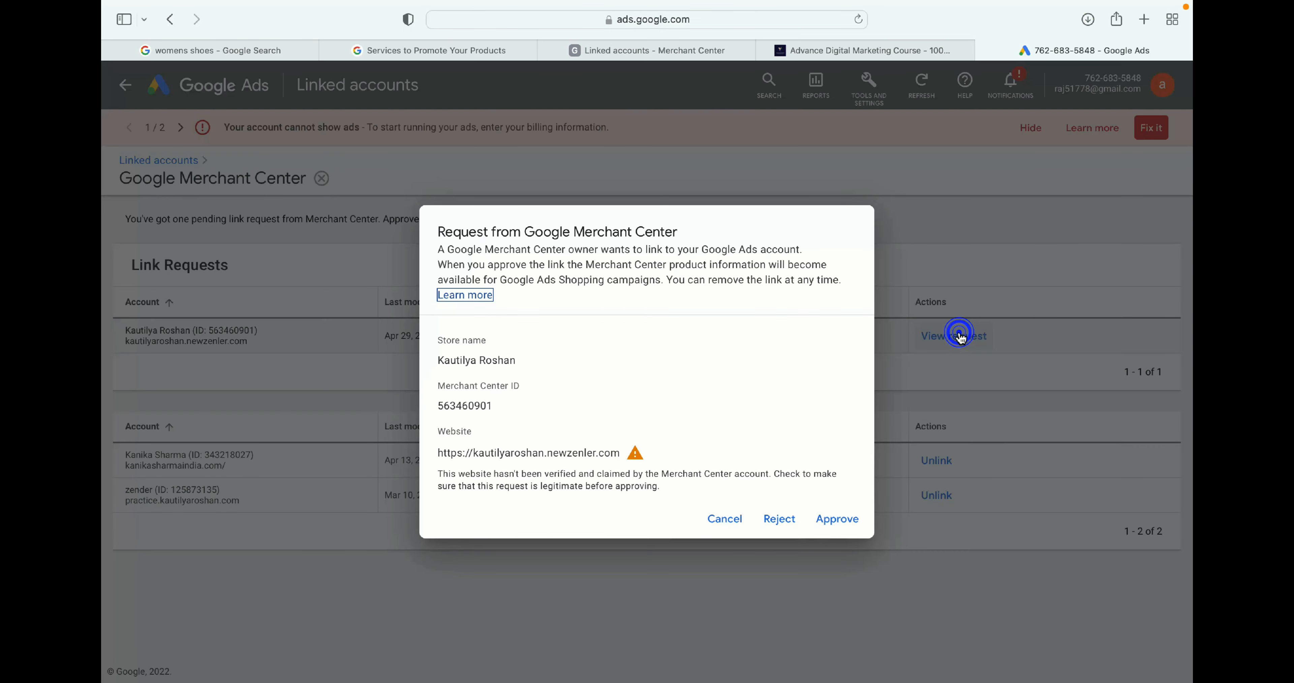
{"action": "left_click", "coordinate": [841, 521]}
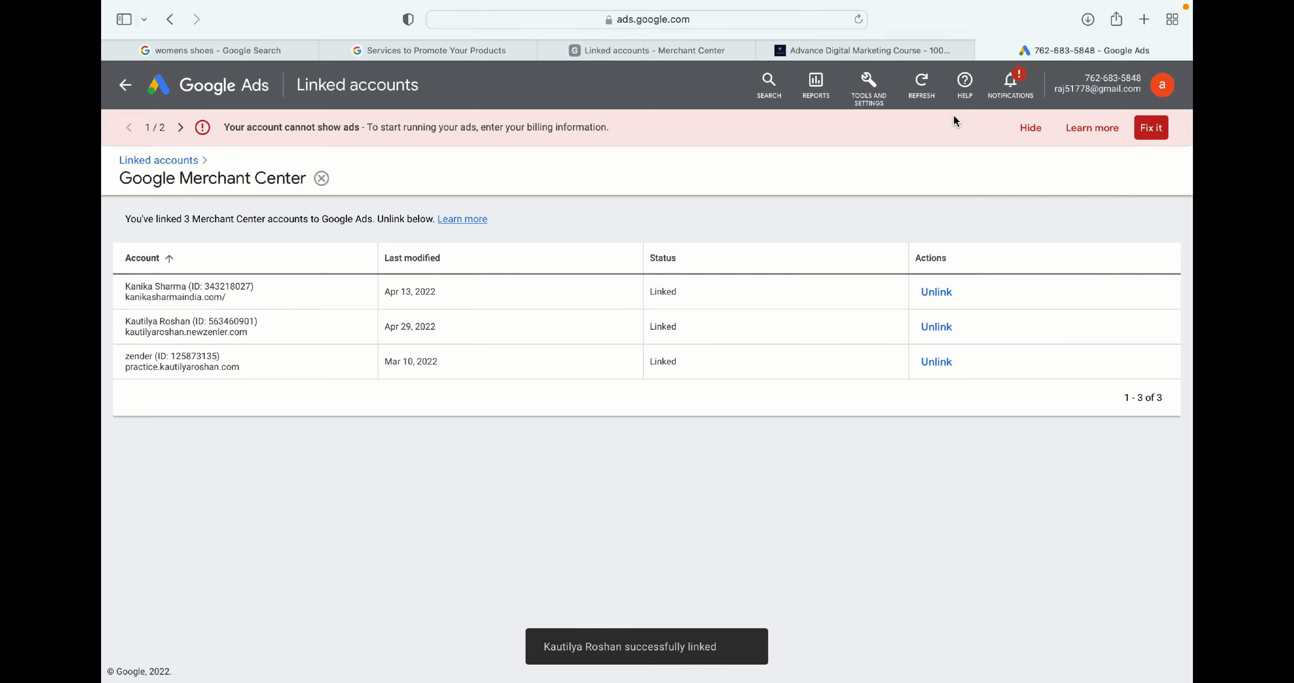
- Return to Merchant Center and start adding a product one by one
{"action": "left_click", "coordinate": [688, 49]}
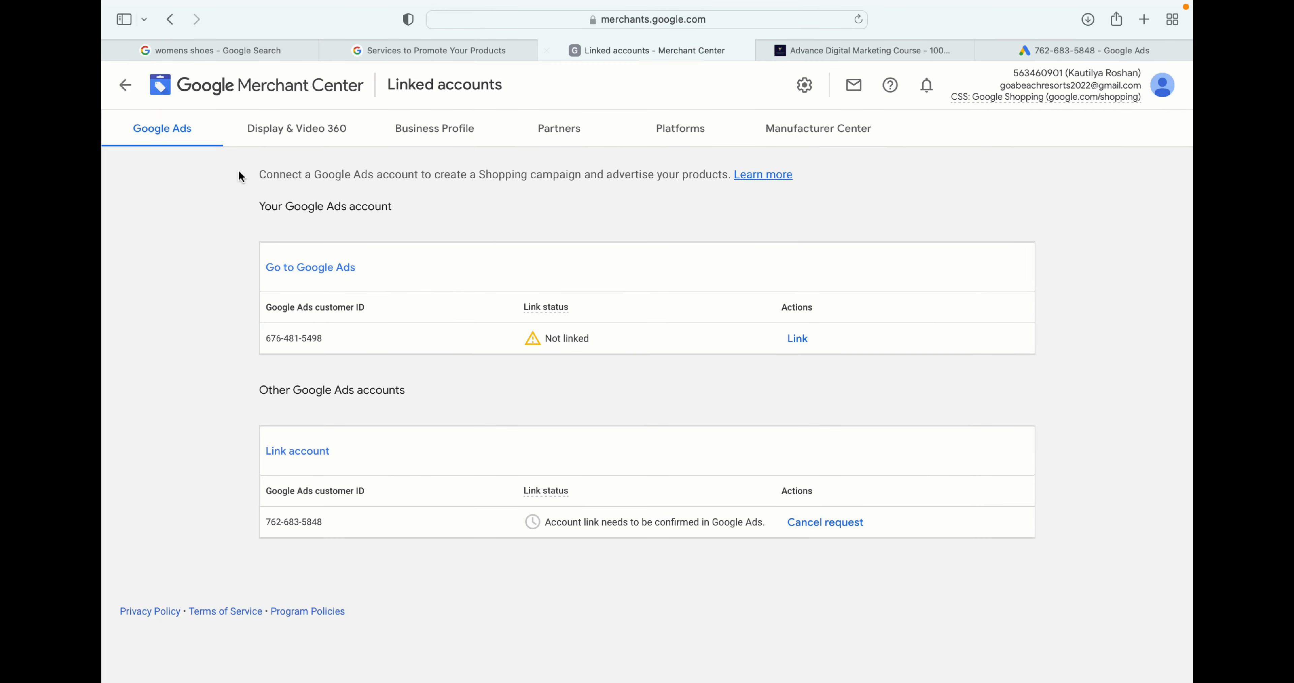
{"action": "left_click", "coordinate": [239, 91]}
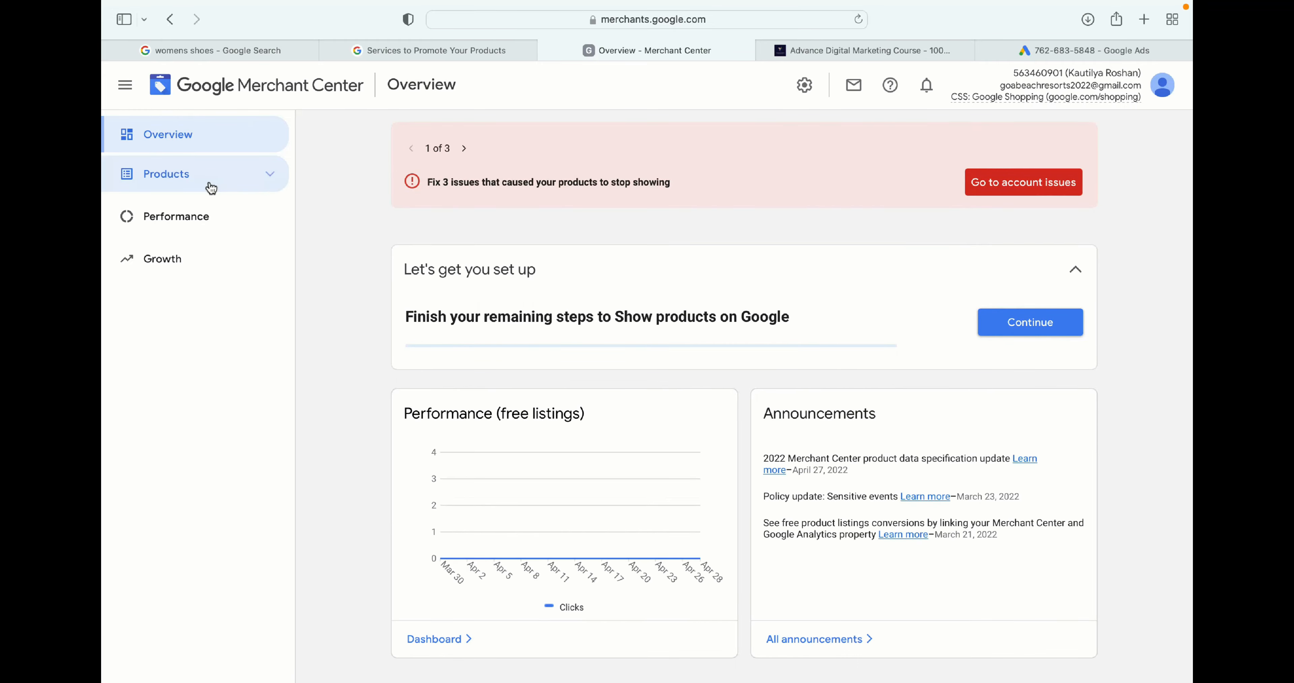
{"action": "left_click", "coordinate": [187, 175]}
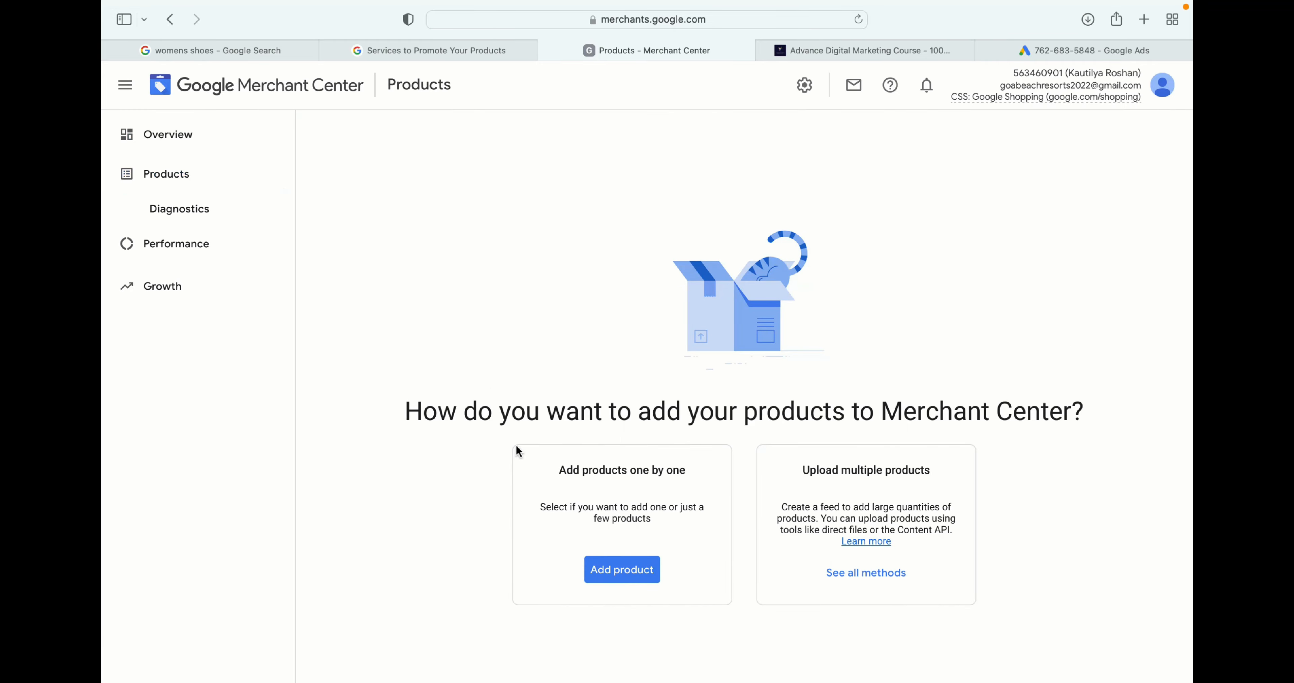
{"action": "left_click", "coordinate": [622, 571]}
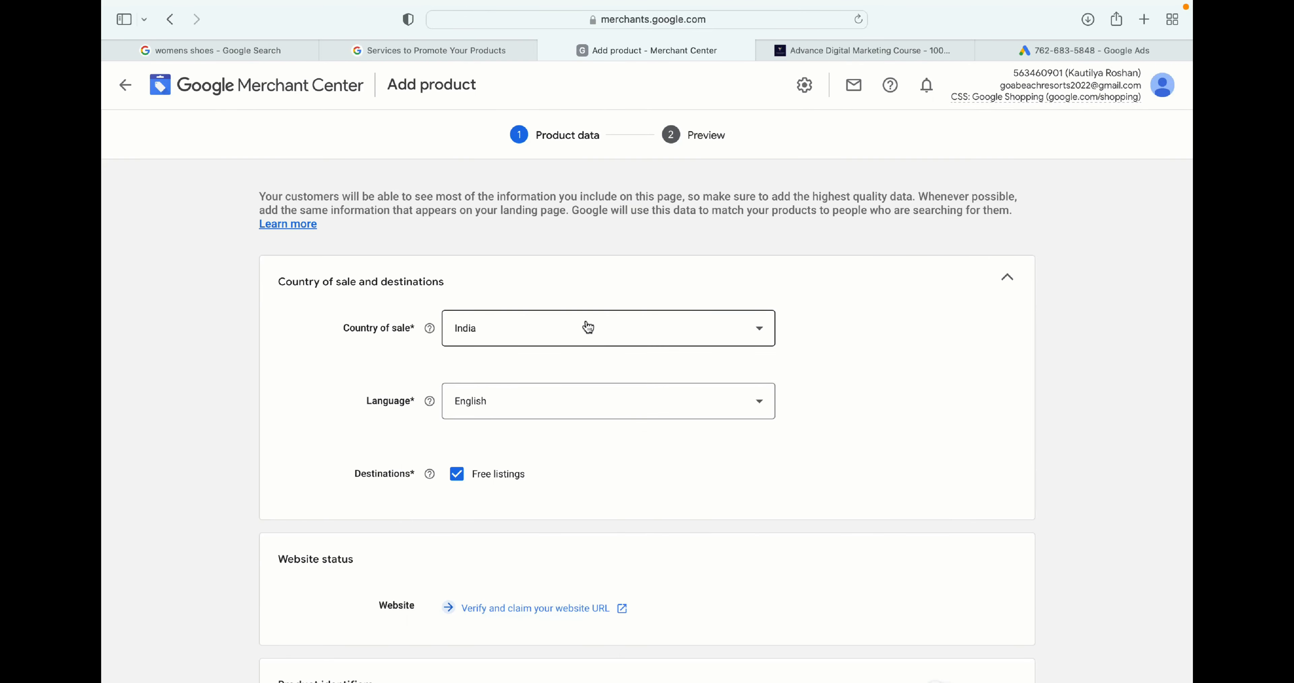
- Examine the Add product form's country, website status, product identifier and product data fields
{"action": "scroll", "coordinate": [588, 327], "scroll_direction": "down", "scroll_amount": 2}
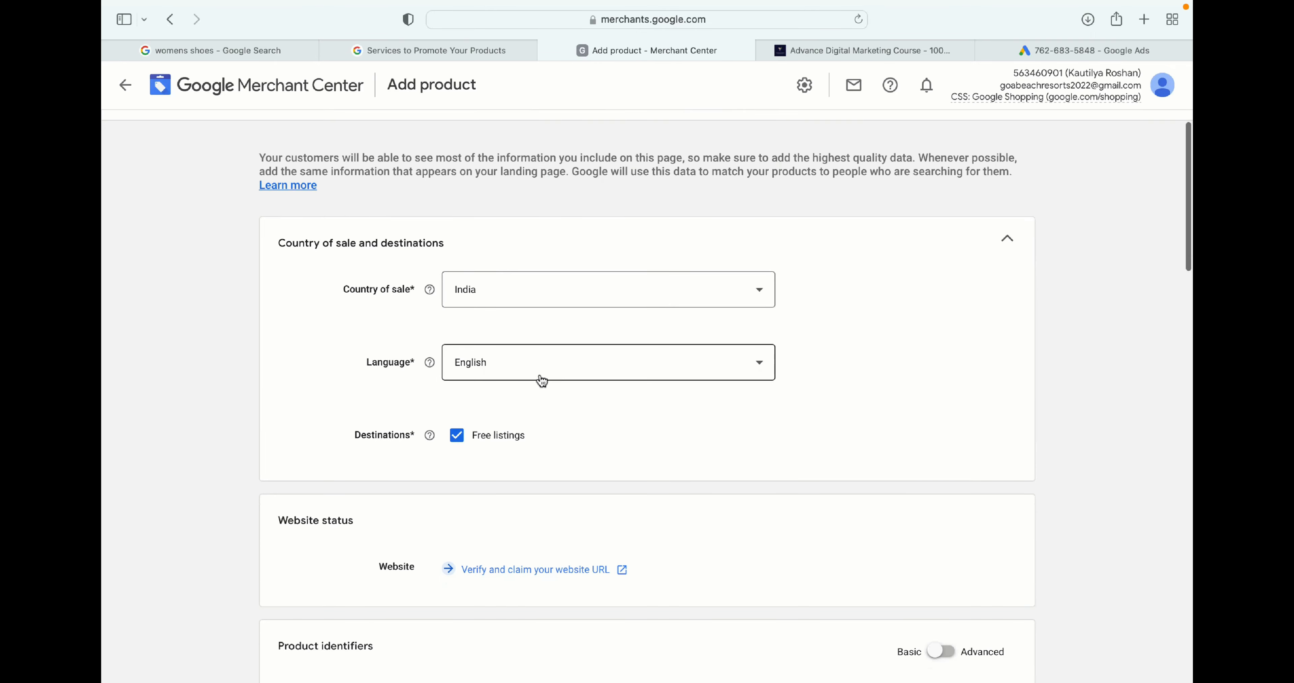
{"action": "scroll", "coordinate": [537, 376], "scroll_direction": "down", "scroll_amount": 2}
{"action": "scroll", "coordinate": [525, 476], "scroll_direction": "down", "scroll_amount": 2}
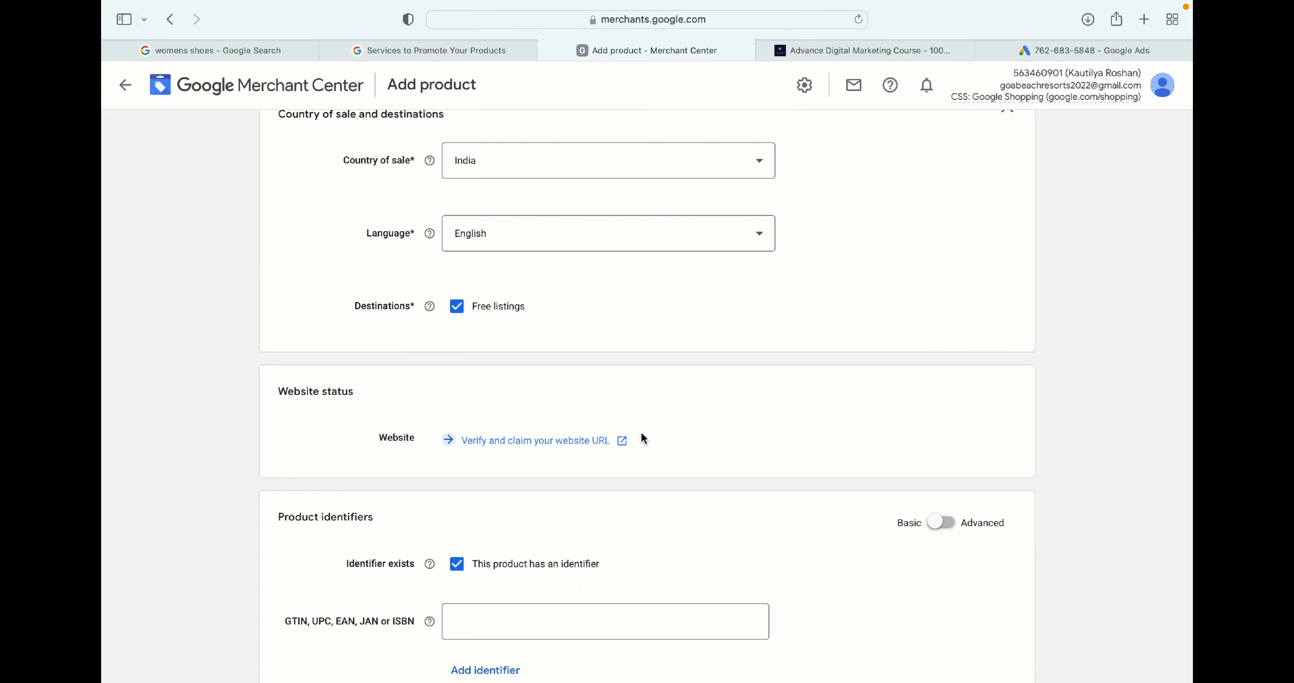
{"action": "scroll", "coordinate": [644, 438], "scroll_direction": "down", "scroll_amount": 2}
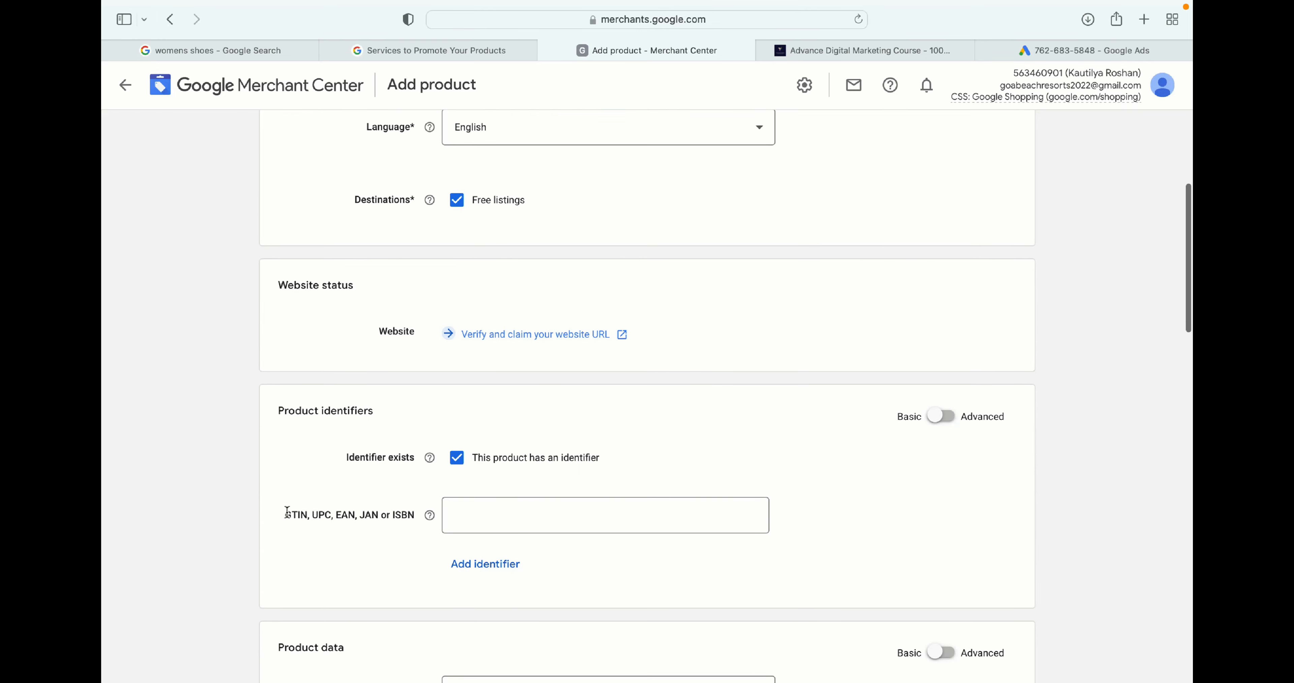
{"action": "left_click_drag", "start_coordinate": [285, 513], "coordinate": [406, 520]}
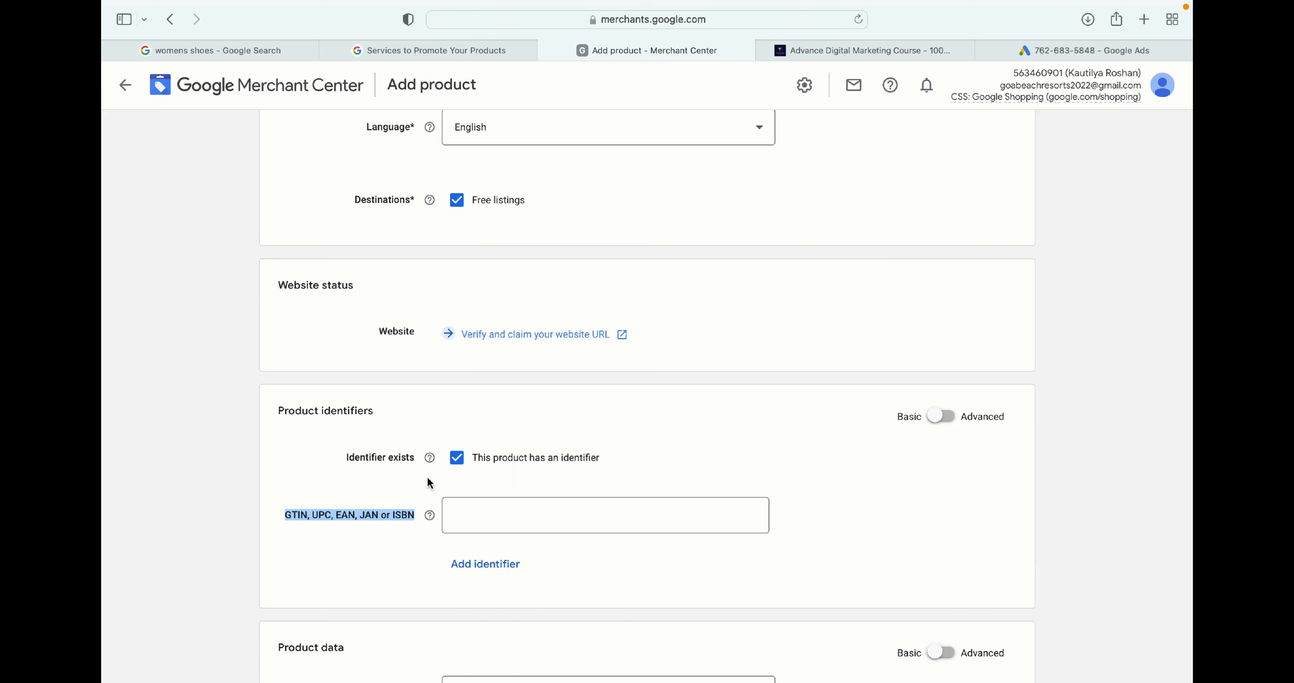
{"action": "scroll", "coordinate": [430, 483], "scroll_direction": "down", "scroll_amount": 3}
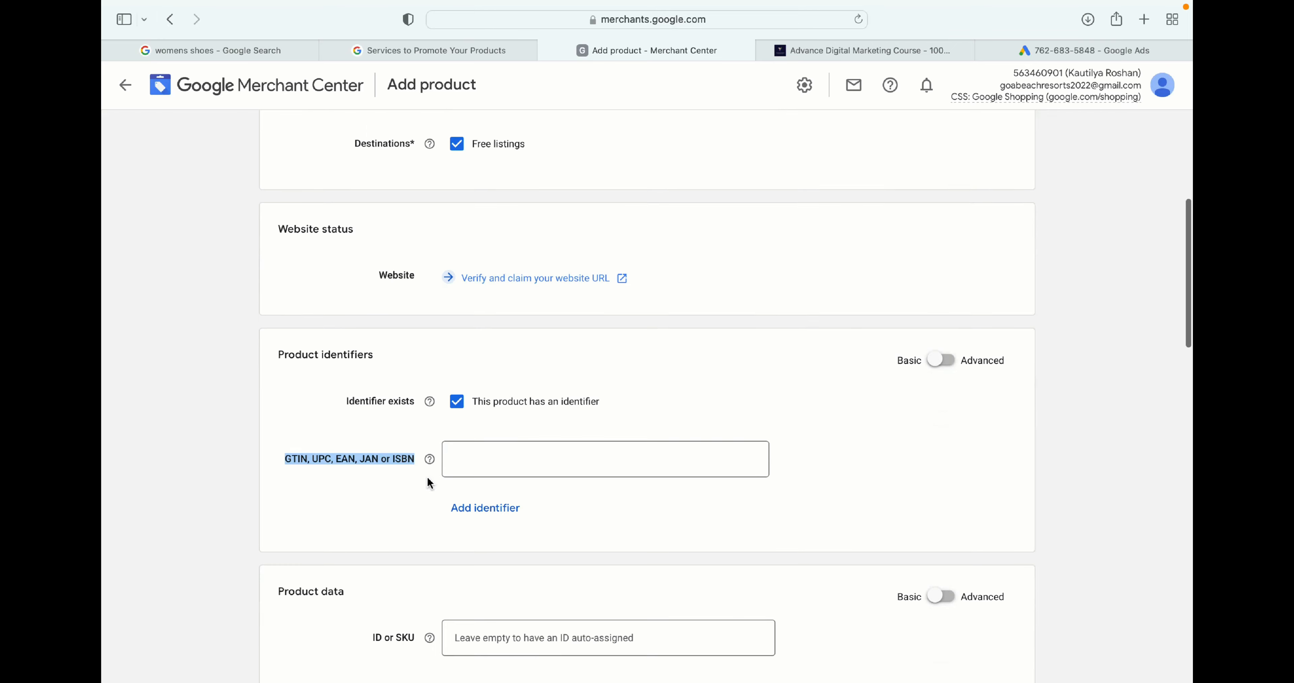
{"action": "left_click", "coordinate": [480, 448]}
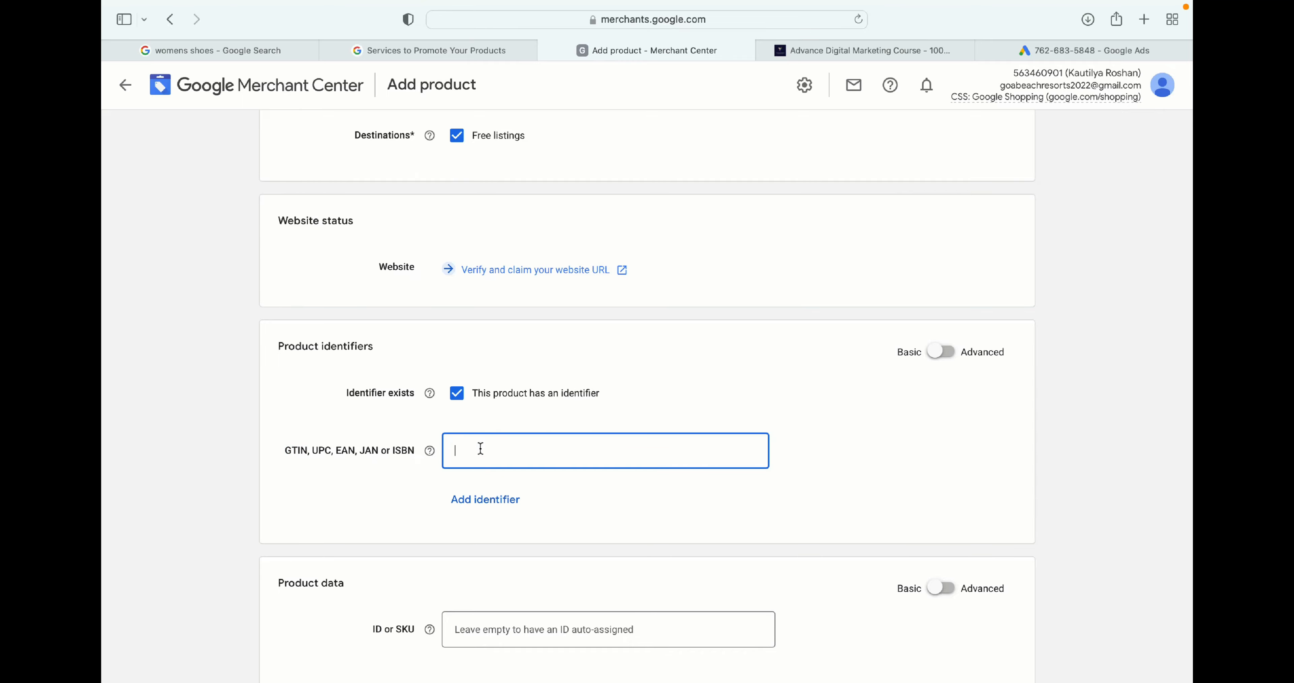
{"action": "scroll", "coordinate": [480, 448], "scroll_direction": "down", "scroll_amount": 10}
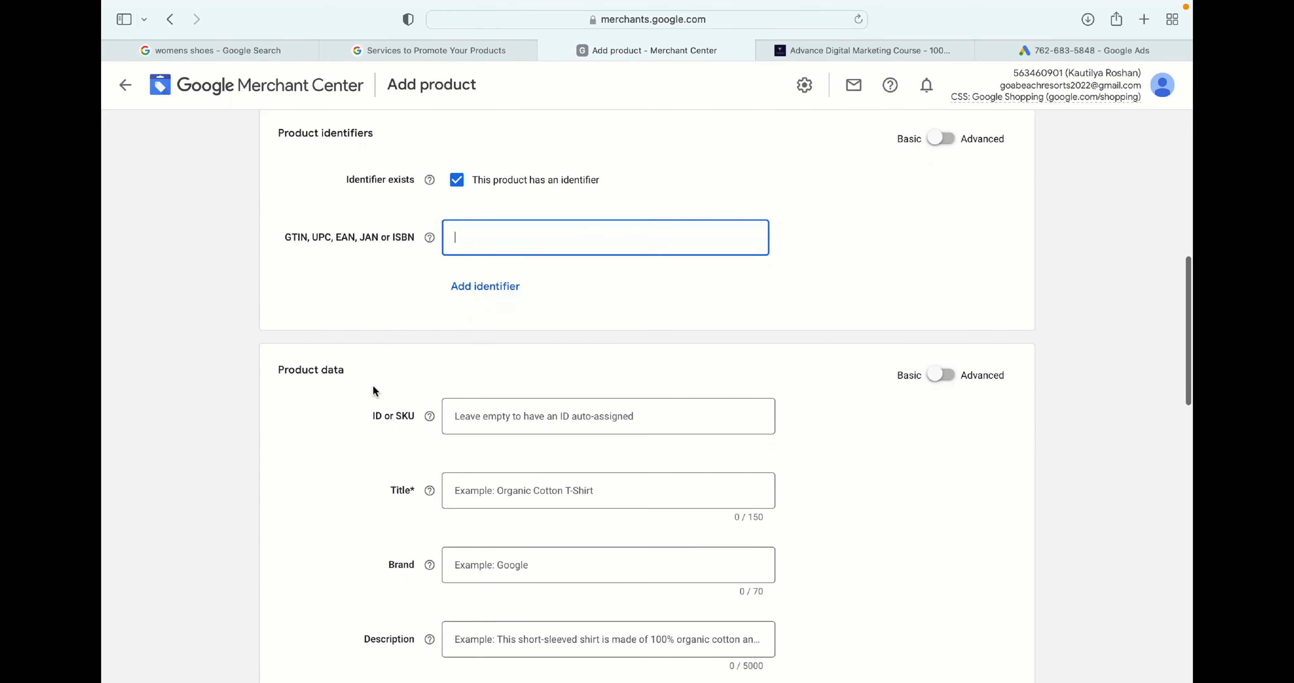
{"action": "scroll", "coordinate": [374, 391], "scroll_direction": "down", "scroll_amount": 3}
{"action": "double_click", "coordinate": [374, 357]}
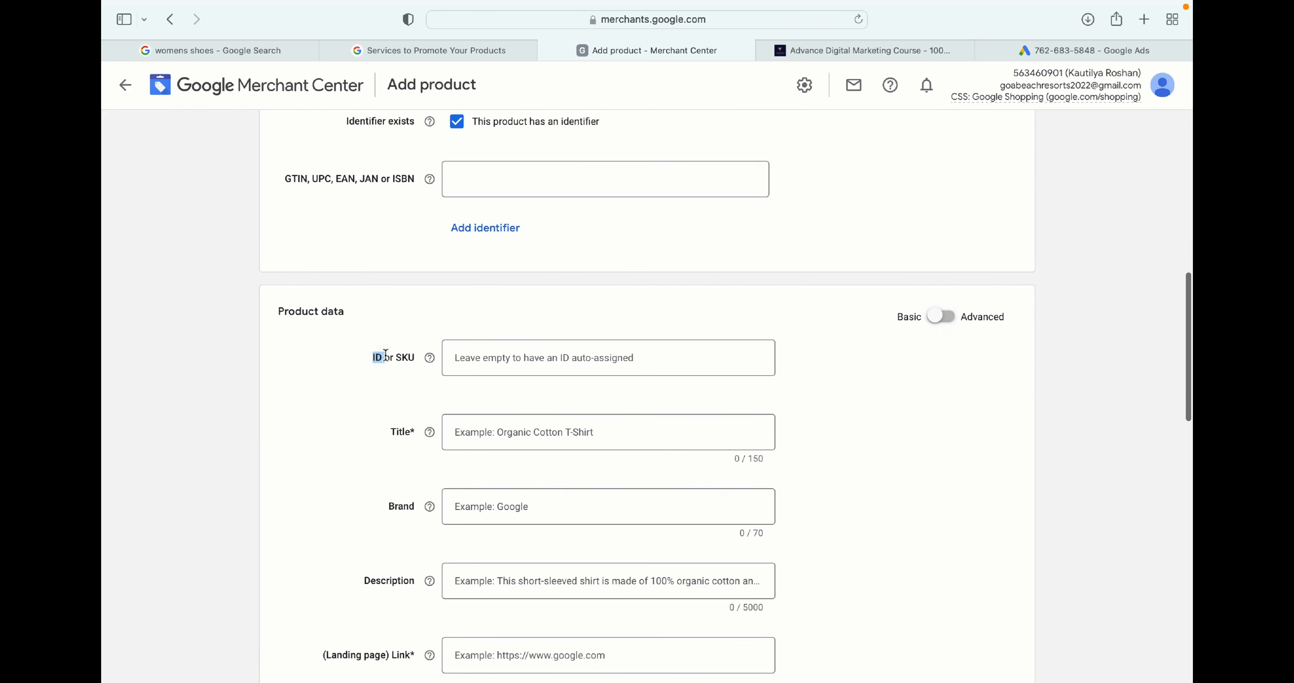
{"action": "double_click", "coordinate": [399, 356]}
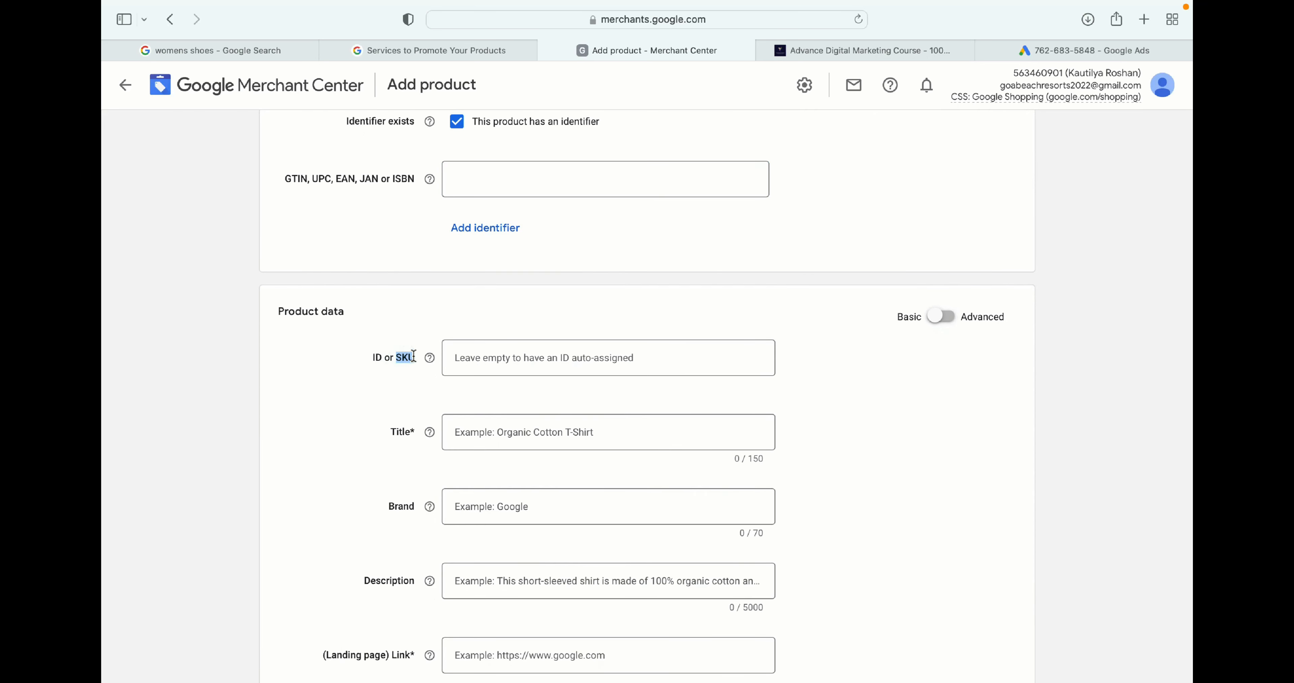
{"action": "scroll", "coordinate": [525, 355], "scroll_direction": "down", "scroll_amount": 2}
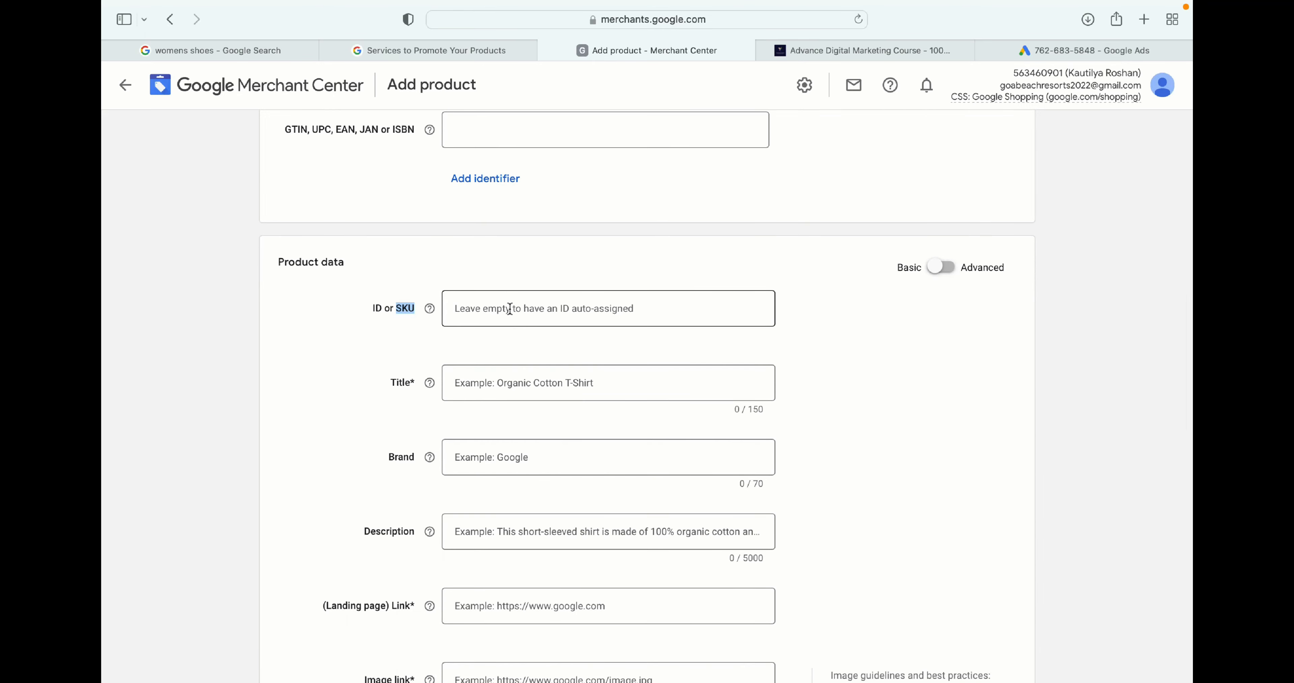
{"action": "scroll", "coordinate": [509, 308], "scroll_direction": "down", "scroll_amount": 1}
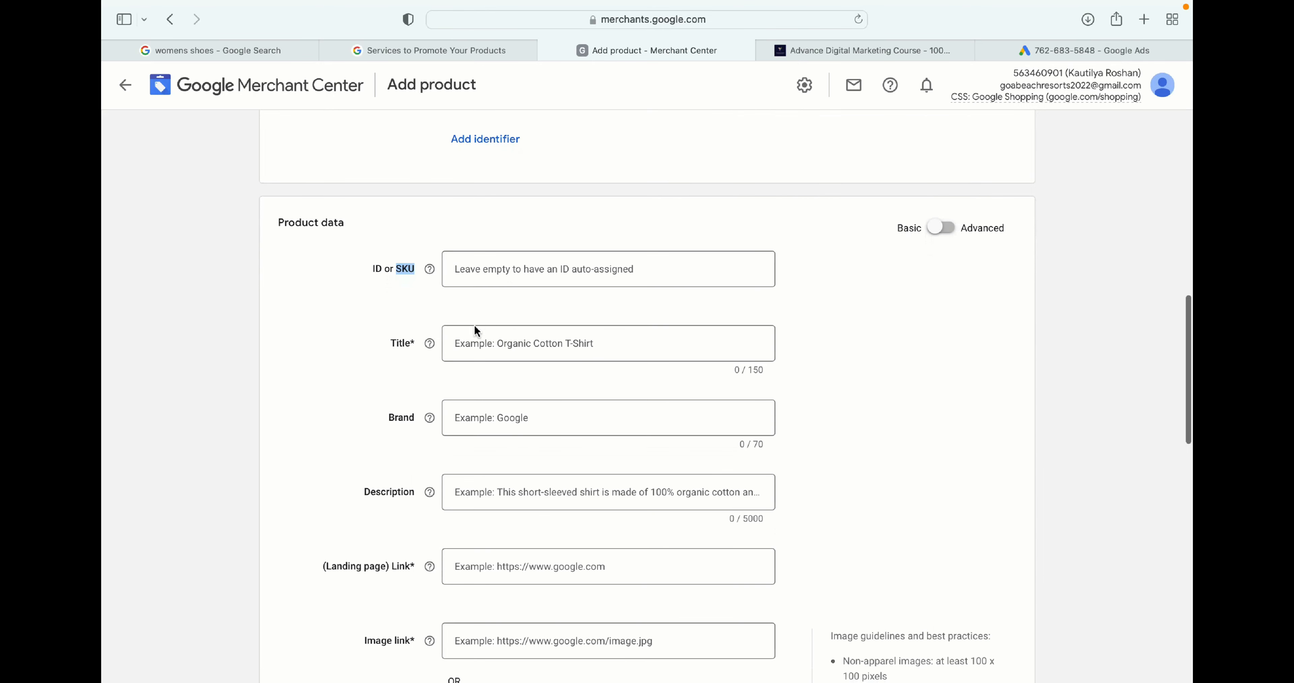
{"action": "double_click", "coordinate": [409, 343]}
{"action": "scroll", "coordinate": [563, 371], "scroll_direction": "down", "scroll_amount": 2}
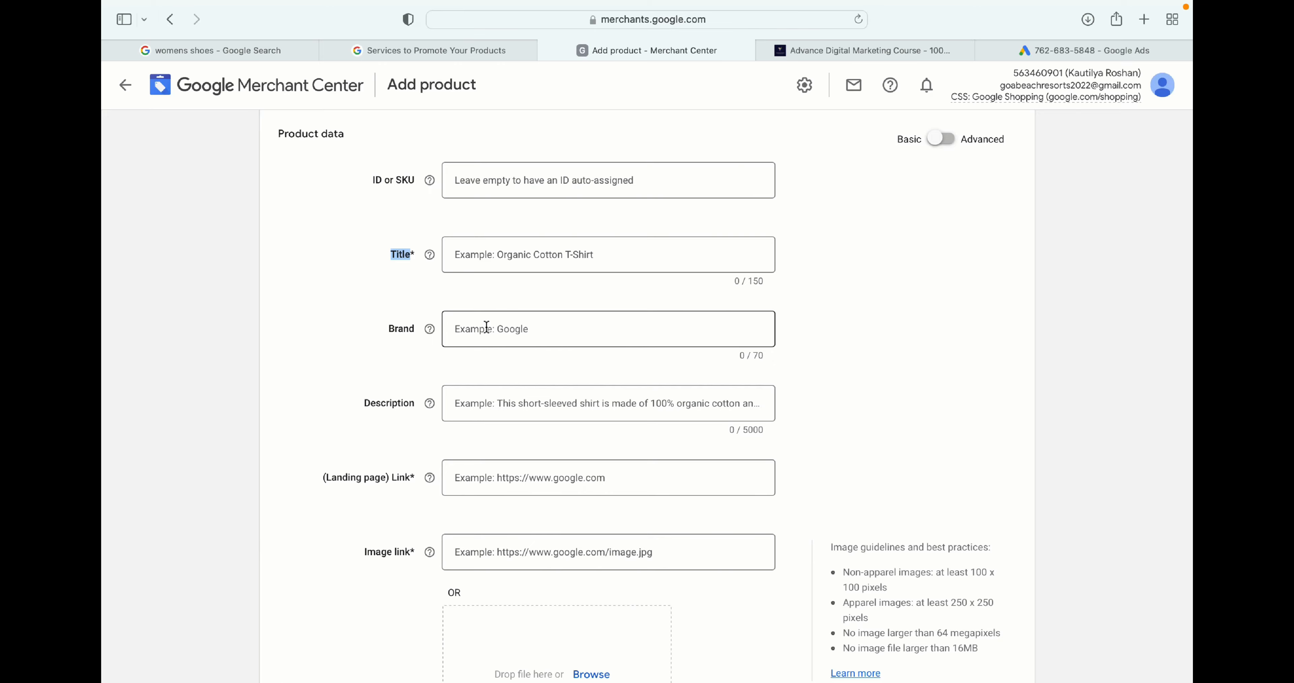
{"action": "scroll", "coordinate": [485, 326], "scroll_direction": "down", "scroll_amount": 1}
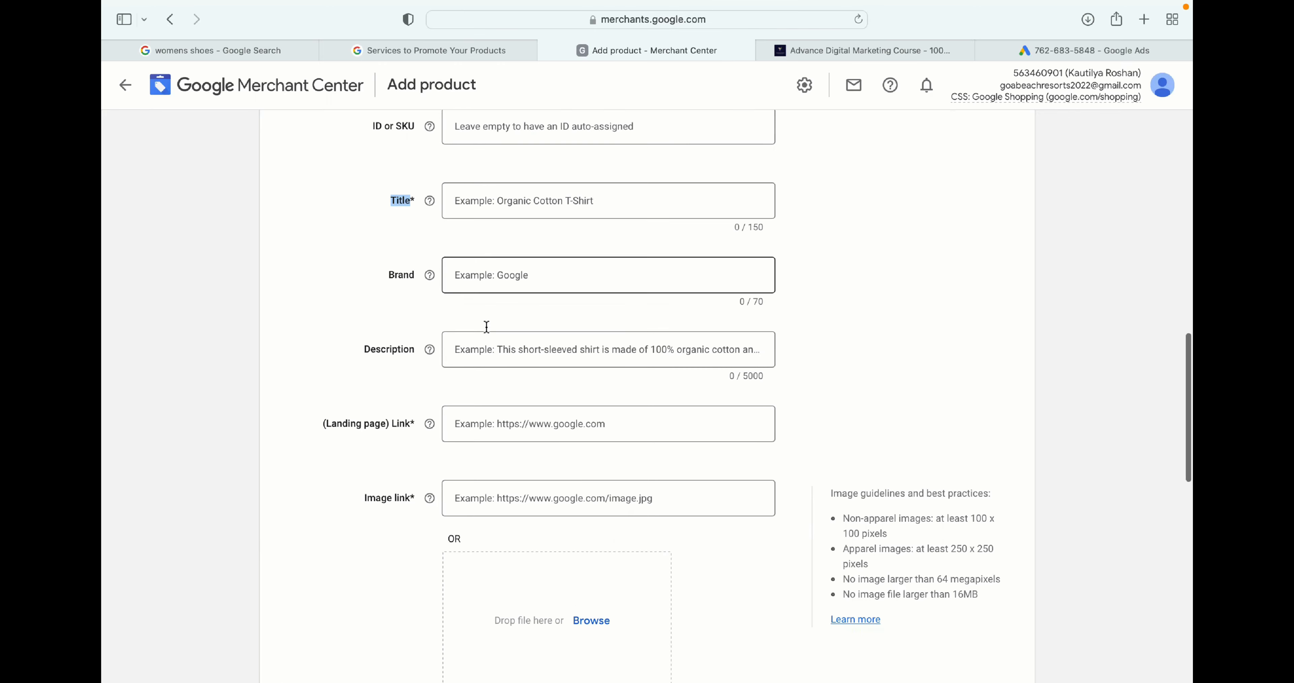
- Copy the course website's URL from its tab and paste it into the product's landing page link field
{"action": "left_click", "coordinate": [470, 349]}
{"action": "scroll", "coordinate": [470, 349], "scroll_direction": "down", "scroll_amount": 1}
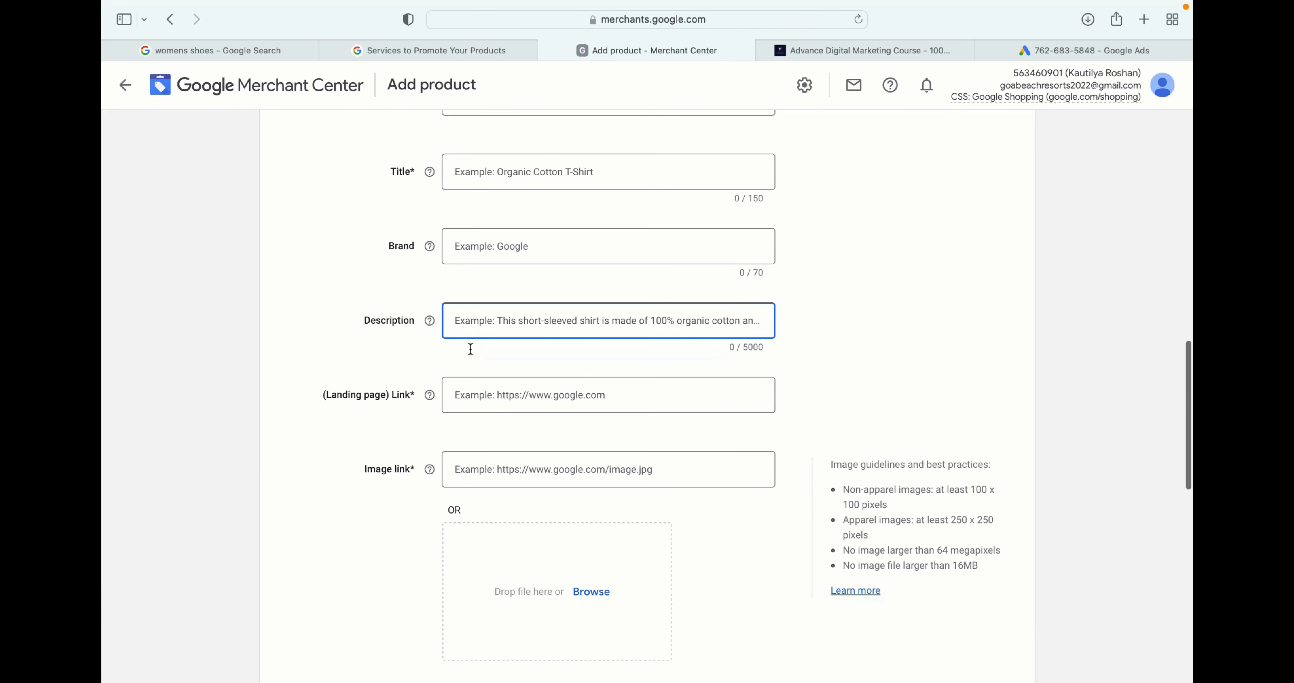
{"action": "left_click_drag", "start_coordinate": [412, 394], "coordinate": [348, 395]}
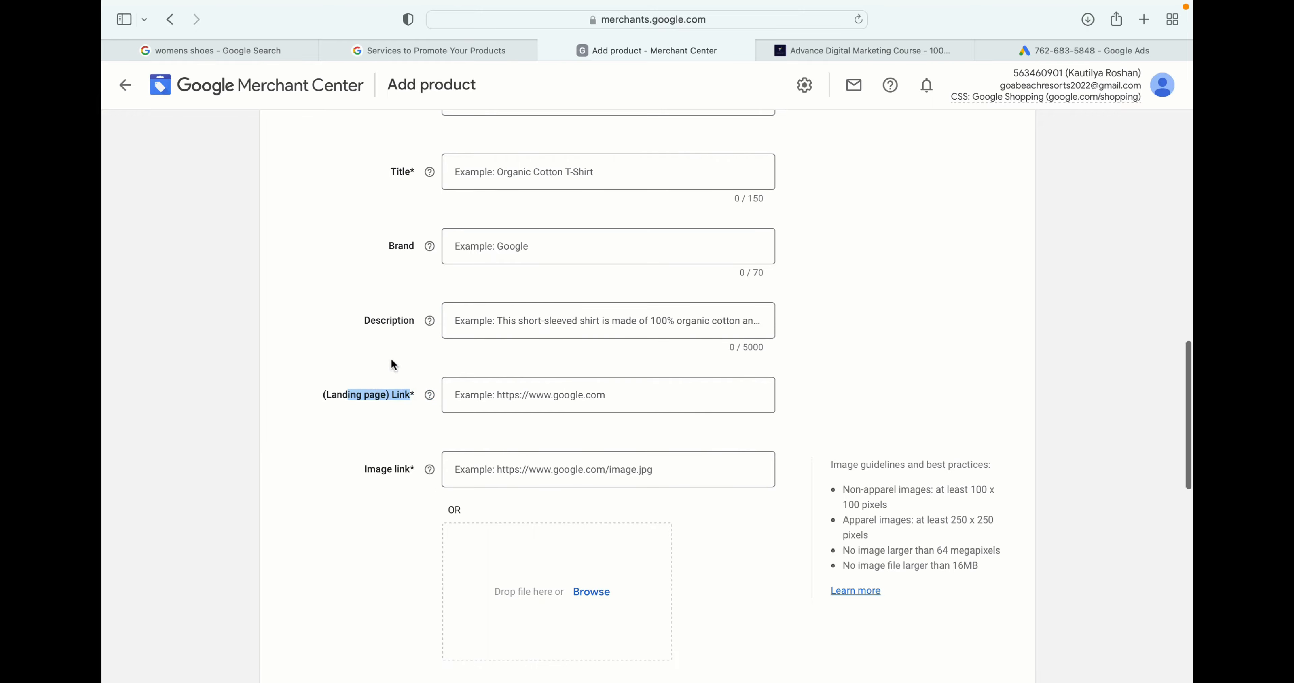
{"action": "left_click", "coordinate": [830, 46]}
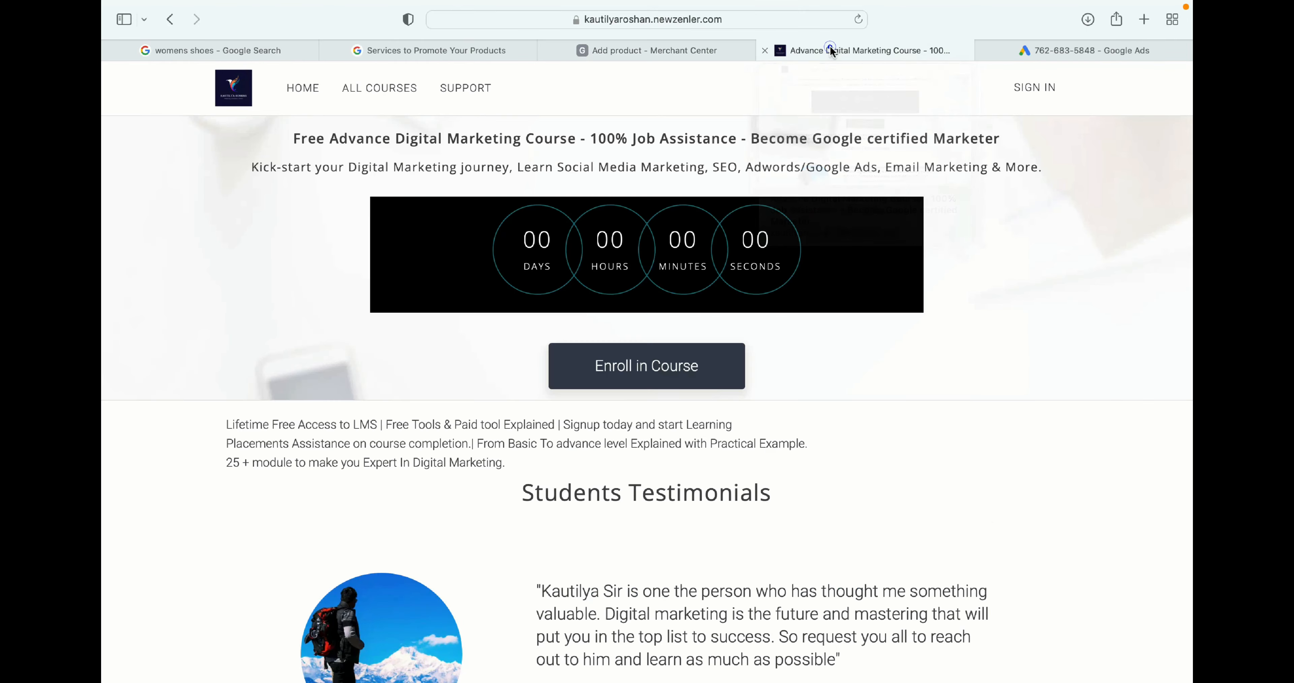
{"action": "left_click", "coordinate": [600, 15]}
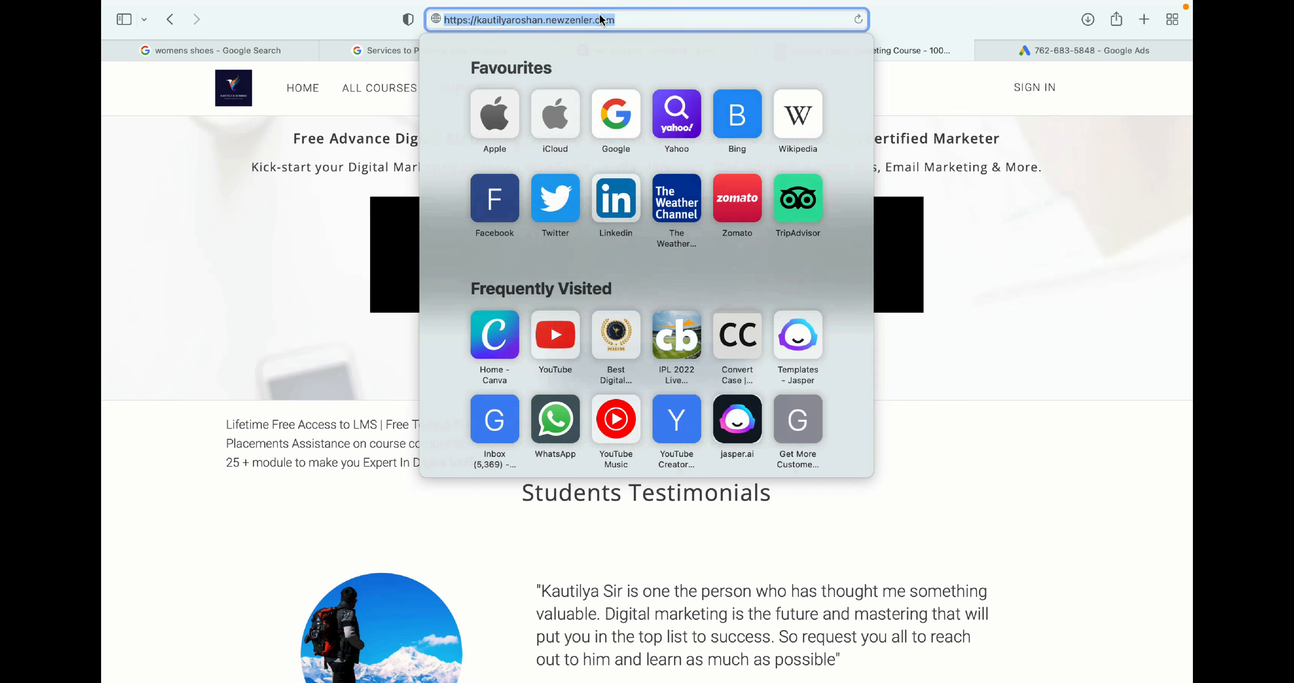
{"action": "left_click", "coordinate": [1104, 211]}
{"action": "left_click", "coordinate": [674, 51]}
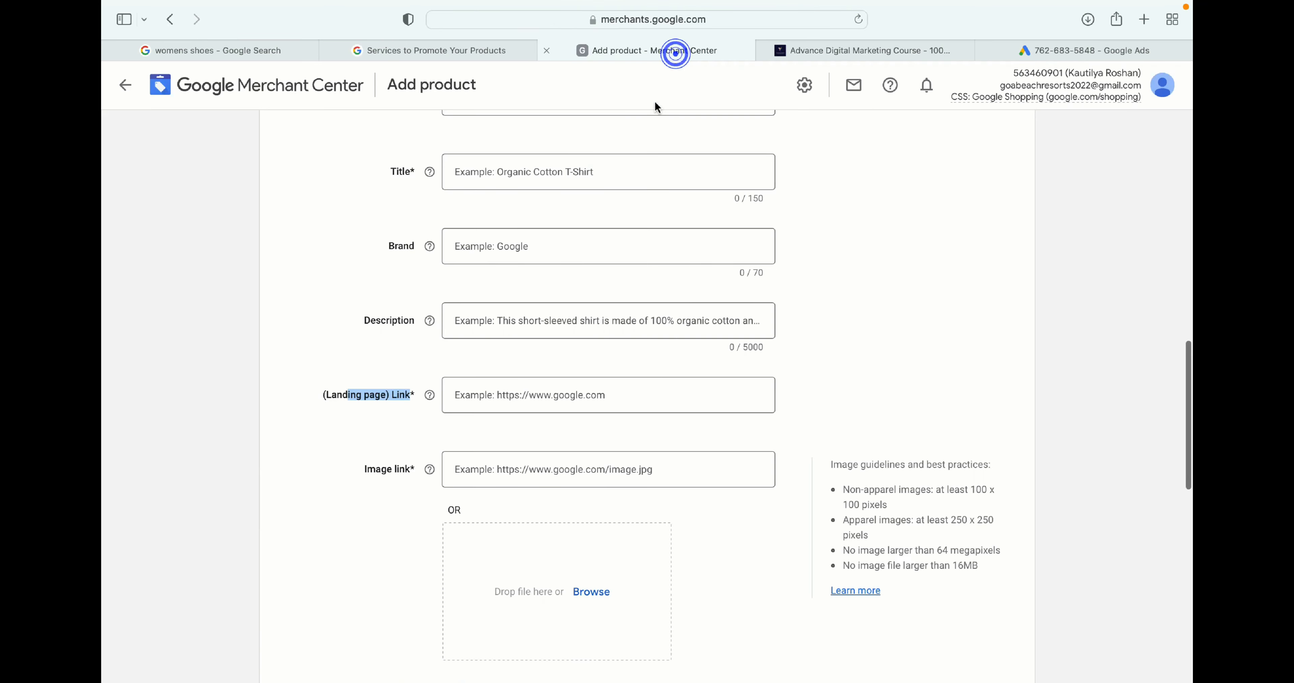
{"action": "left_click", "coordinate": [492, 396]}
{"action": "type", "text": "https://kautilyaroshan.newzenler.com"}
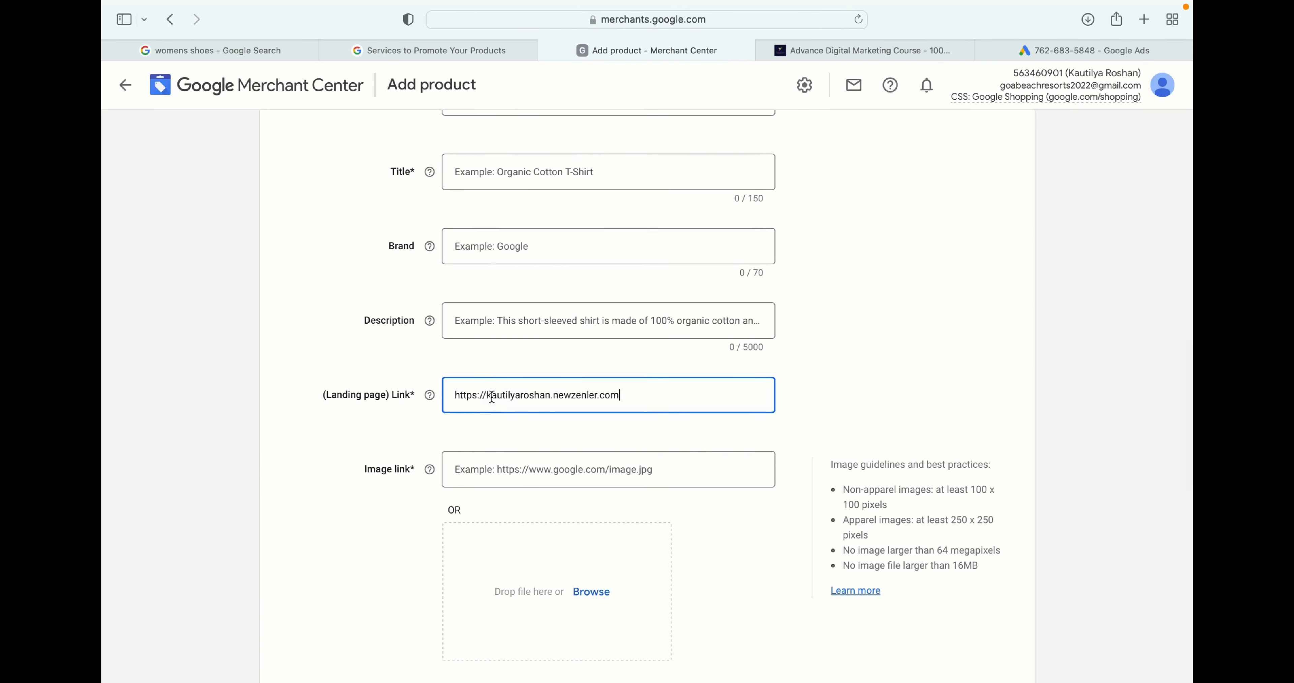
- Upload the image file 1650532931031.jpeg from the Desktop as the product image and review the image guidelines
{"action": "scroll", "coordinate": [703, 414], "scroll_direction": "down", "scroll_amount": 3}
{"action": "left_click", "coordinate": [496, 402]}
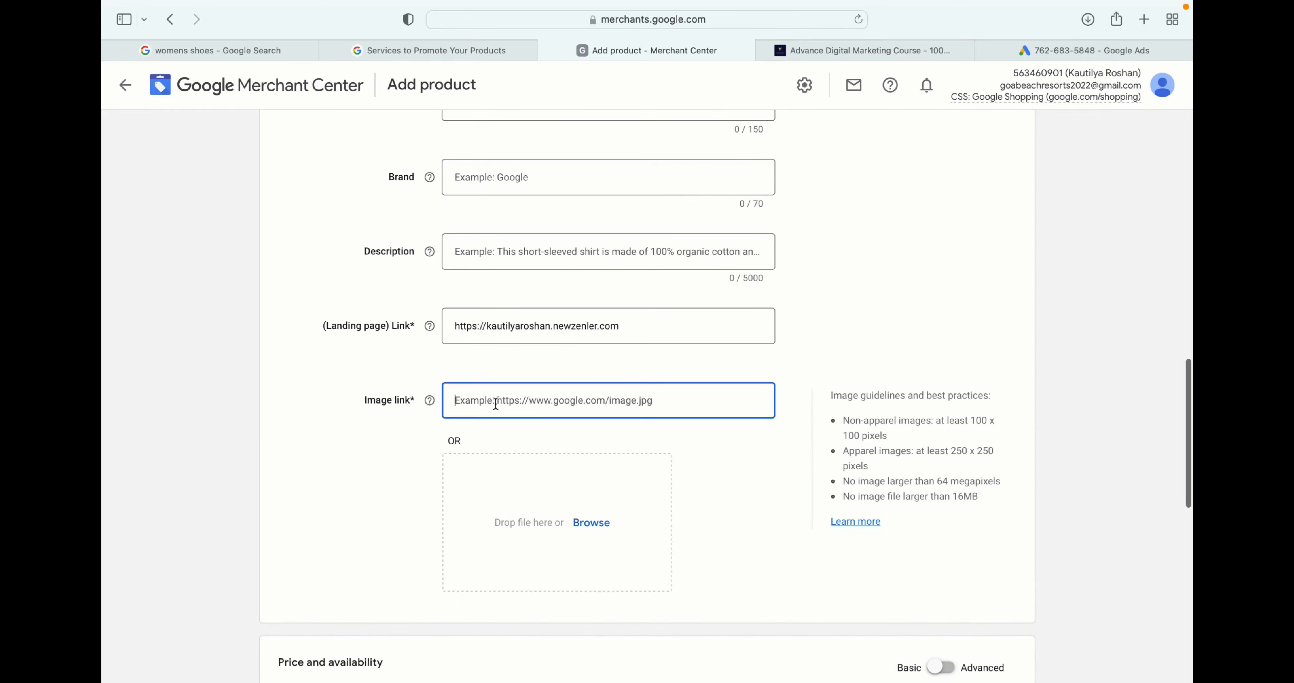
{"action": "scroll", "coordinate": [501, 403], "scroll_direction": "down", "scroll_amount": 4}
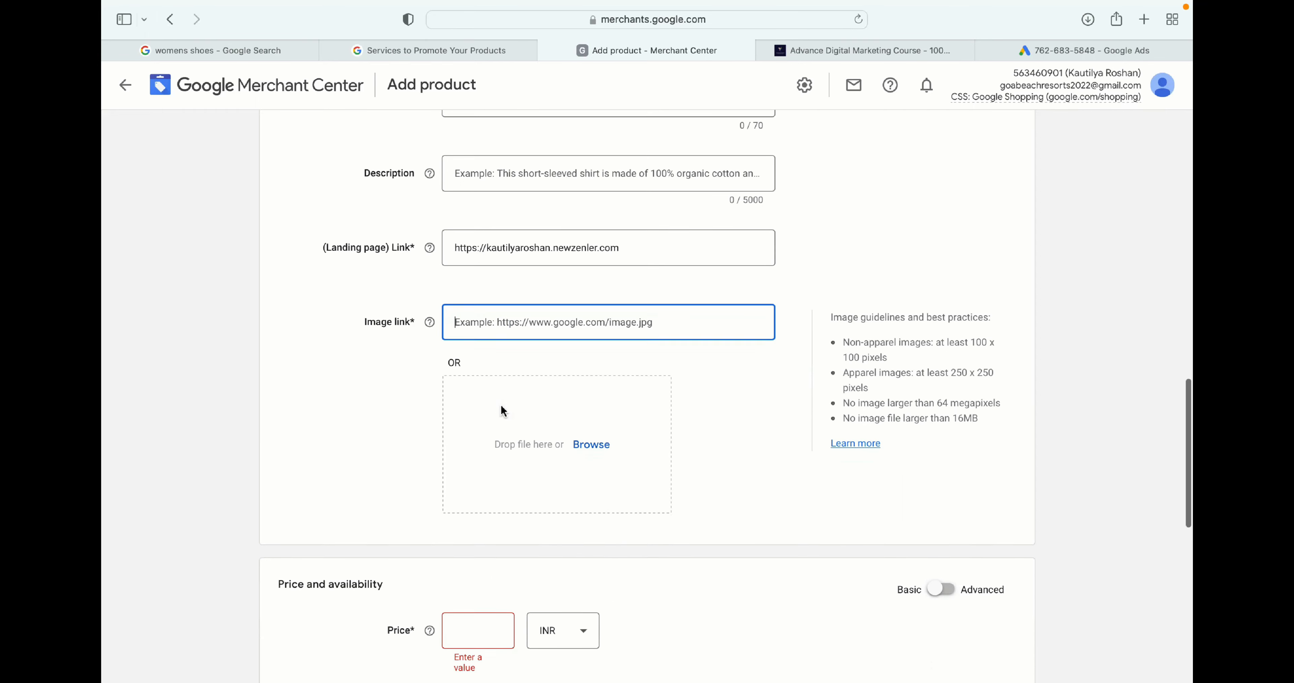
{"action": "scroll", "coordinate": [483, 402], "scroll_direction": "down", "scroll_amount": 1}
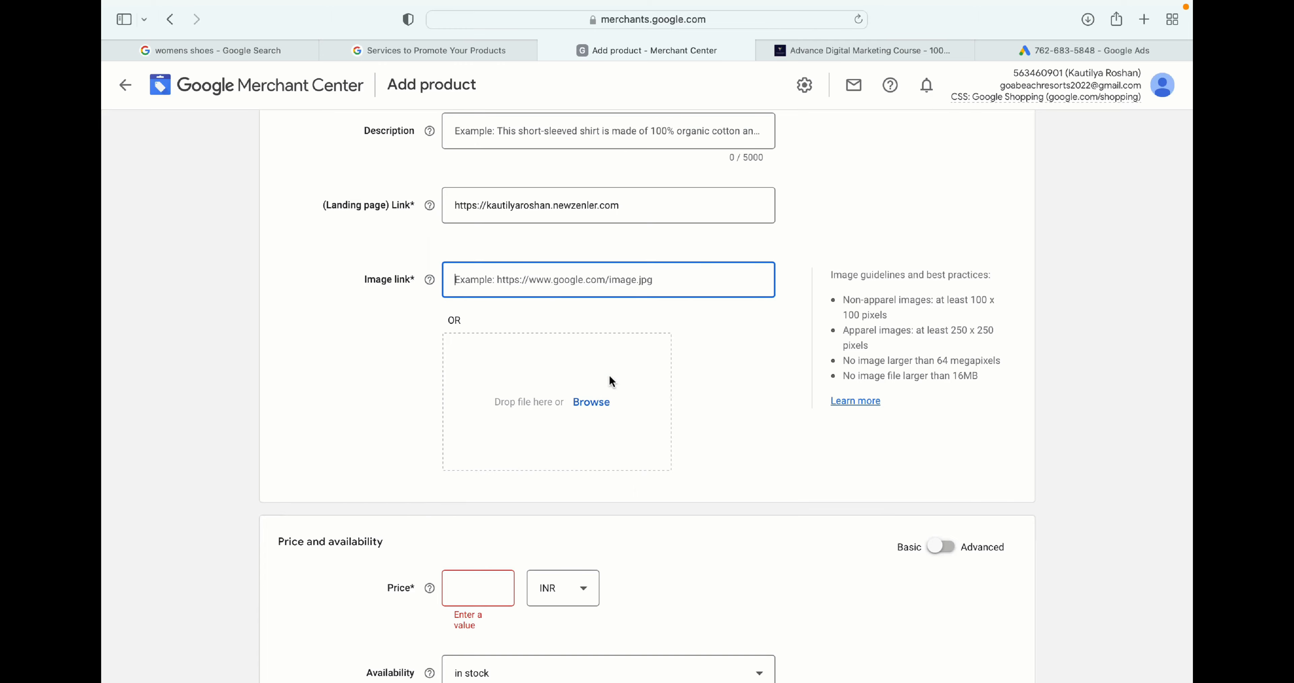
{"action": "left_click", "coordinate": [594, 402]}
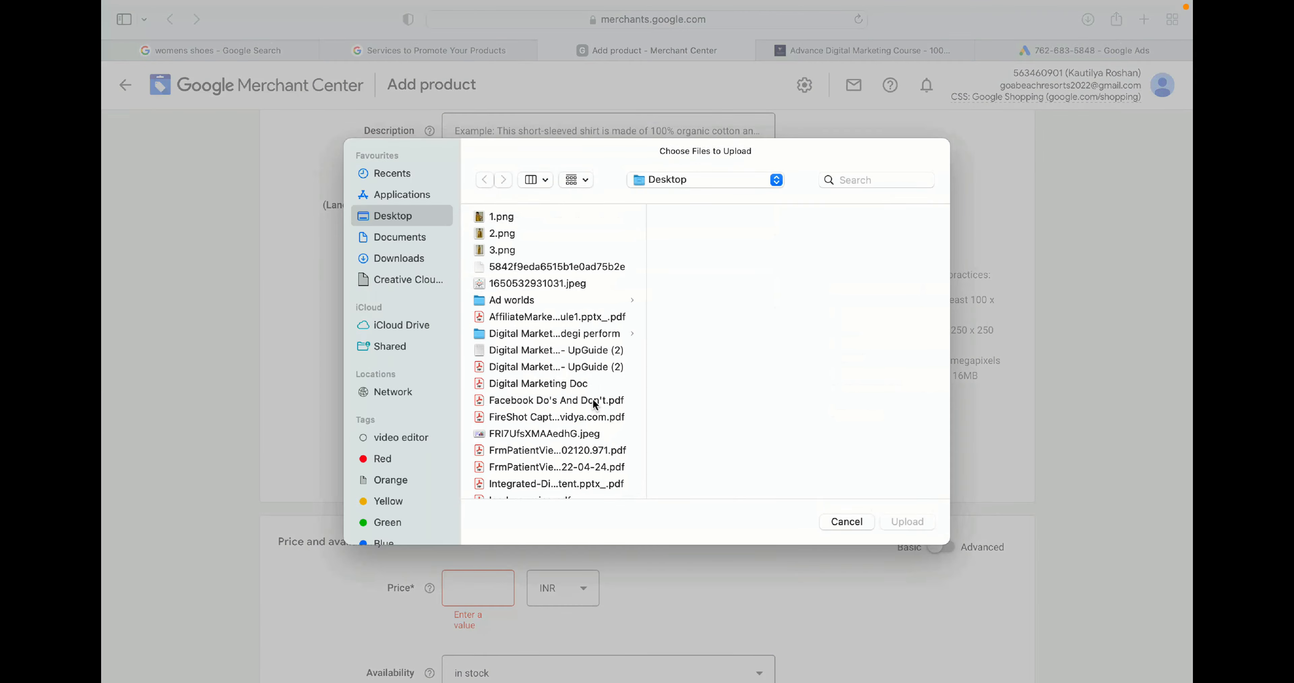
{"action": "left_click", "coordinate": [528, 284]}
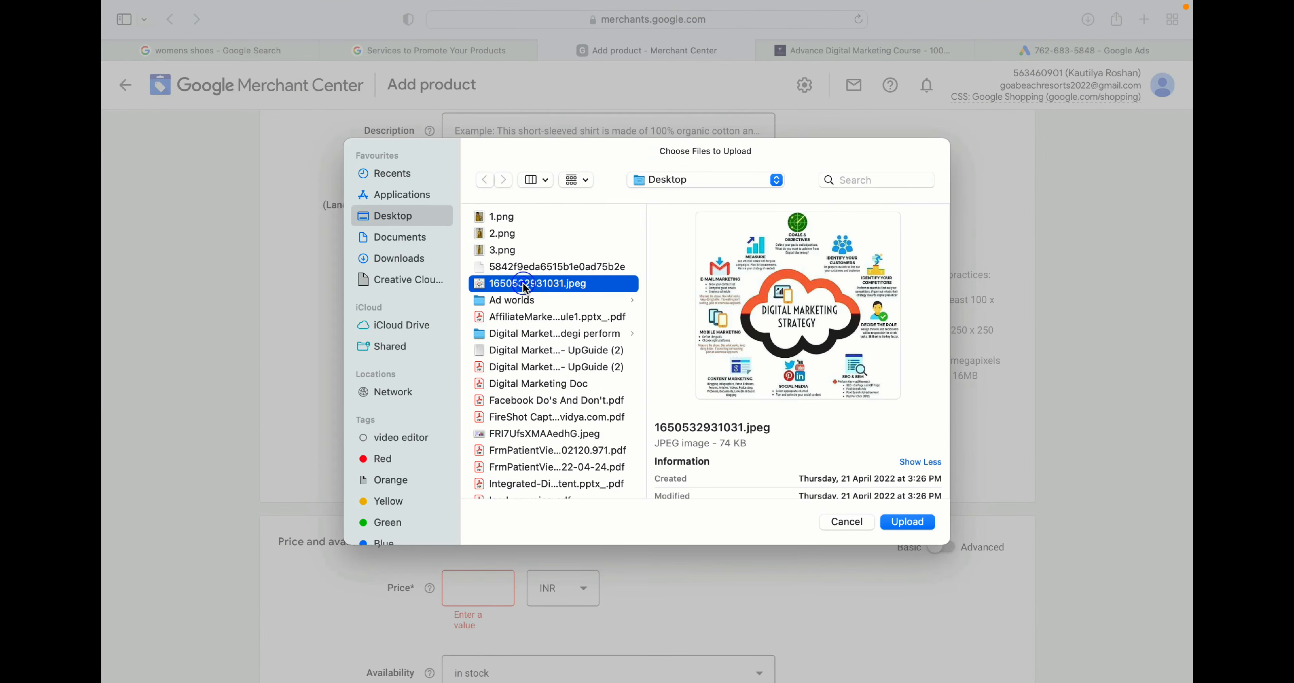
{"action": "left_click", "coordinate": [904, 522]}
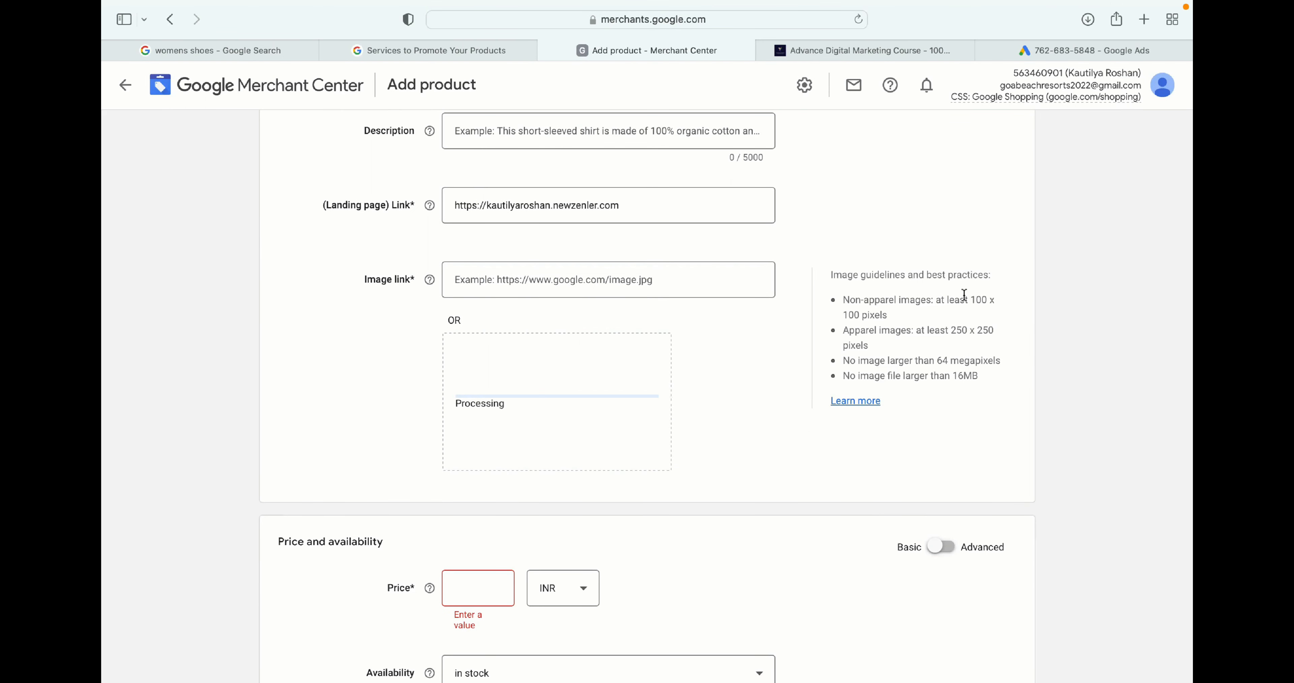
{"action": "left_click_drag", "start_coordinate": [964, 298], "coordinate": [996, 321]}
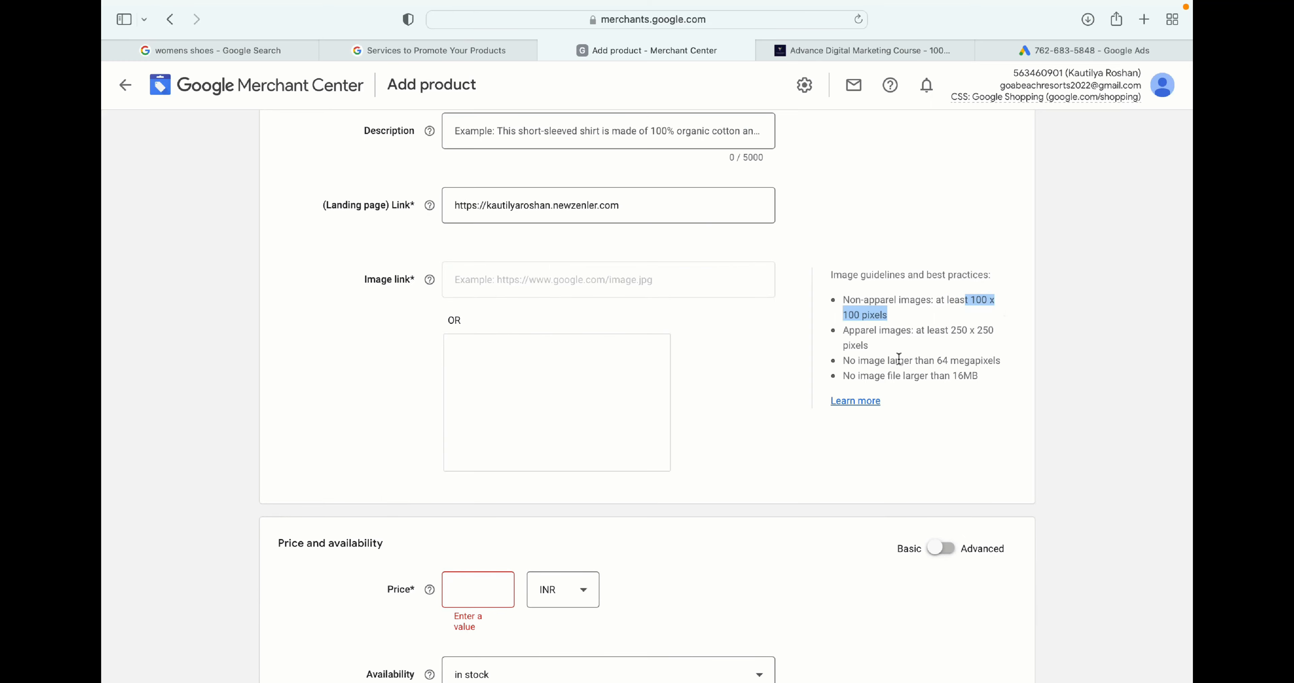
{"action": "scroll", "coordinate": [958, 347], "scroll_direction": "down", "scroll_amount": 1}
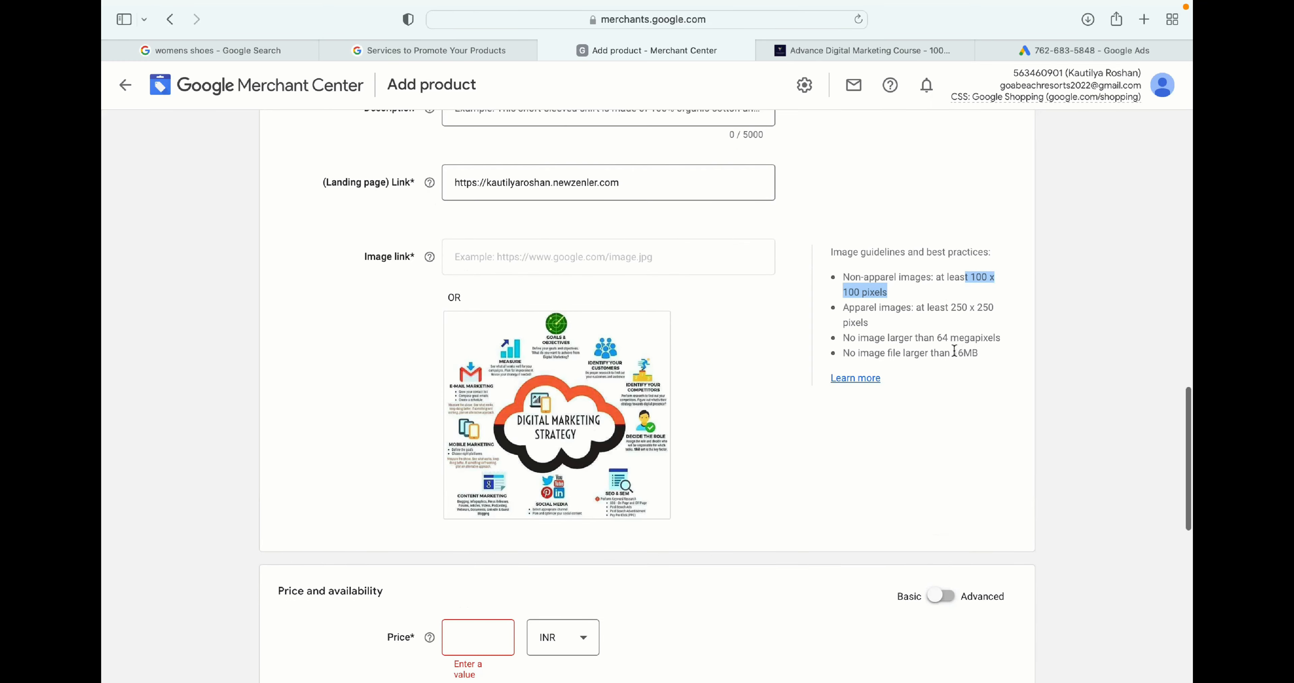
{"action": "left_click_drag", "start_coordinate": [952, 353], "coordinate": [990, 353]}
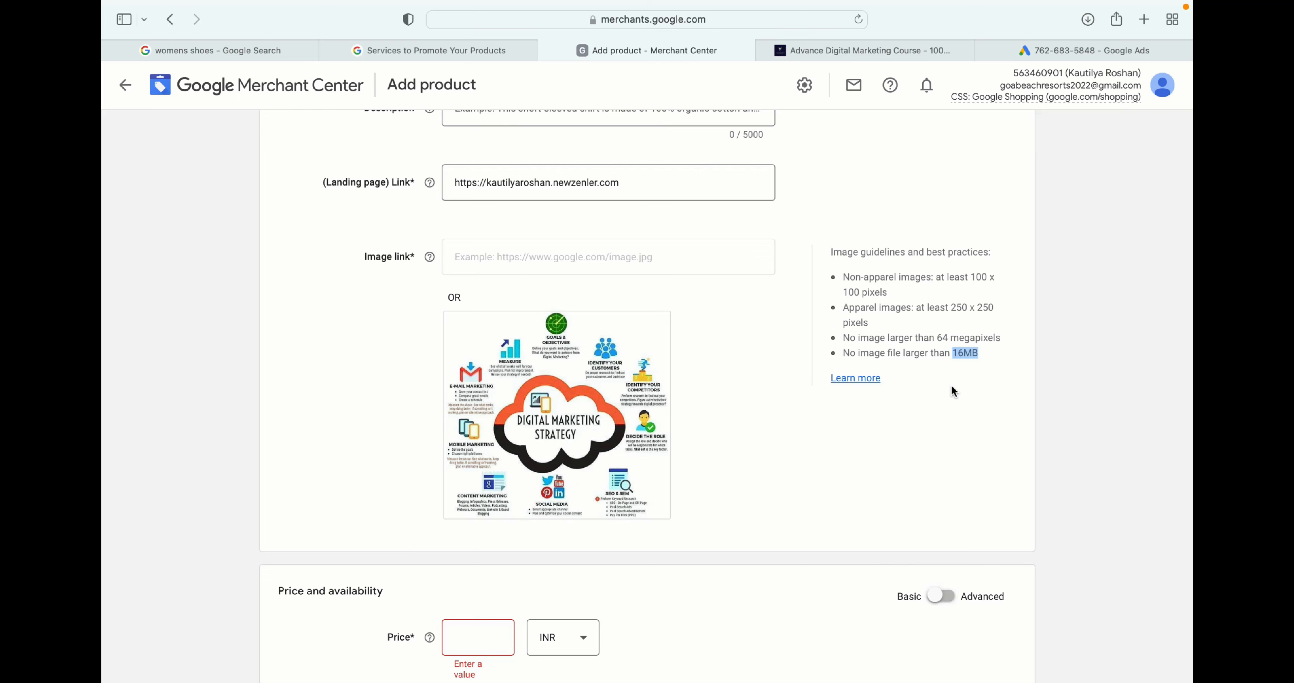
- Set the product price to 200 INR and the availability to in stock
{"action": "scroll", "coordinate": [953, 392], "scroll_direction": "down", "scroll_amount": 5}
{"action": "left_click", "coordinate": [471, 392]}
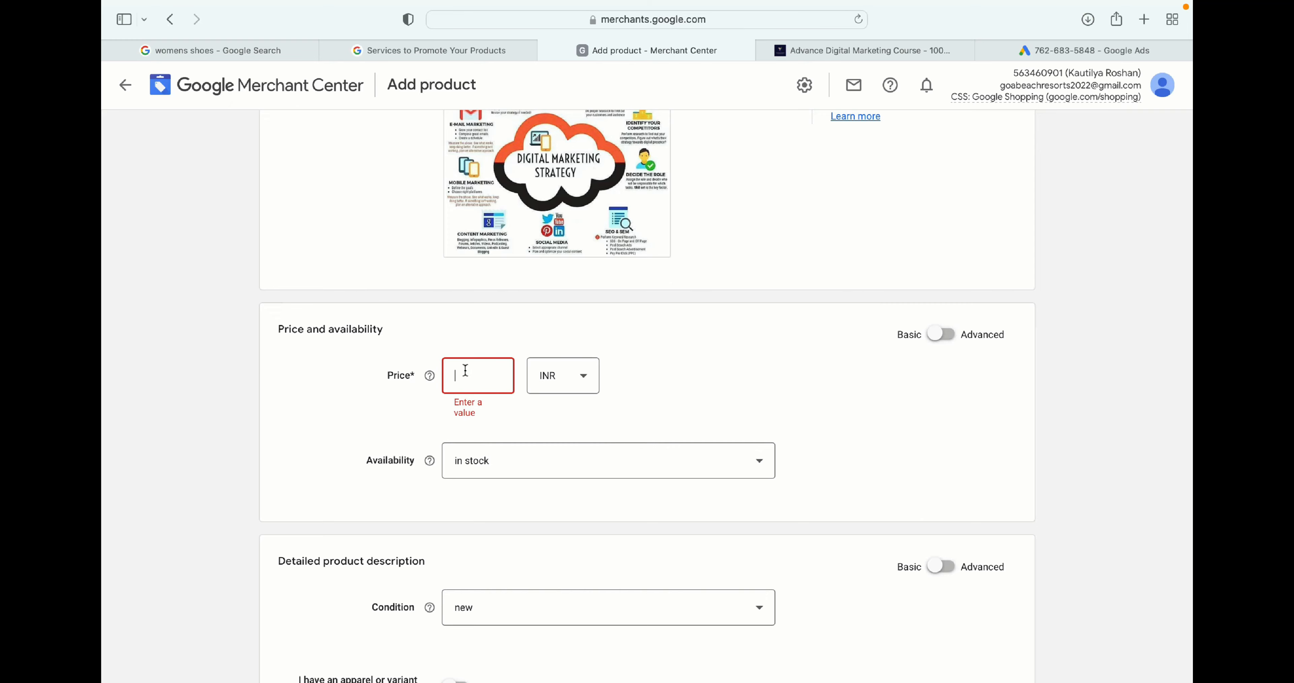
{"action": "type", "text": "200"}
{"action": "scroll", "coordinate": [593, 422], "scroll_direction": "down", "scroll_amount": 2}
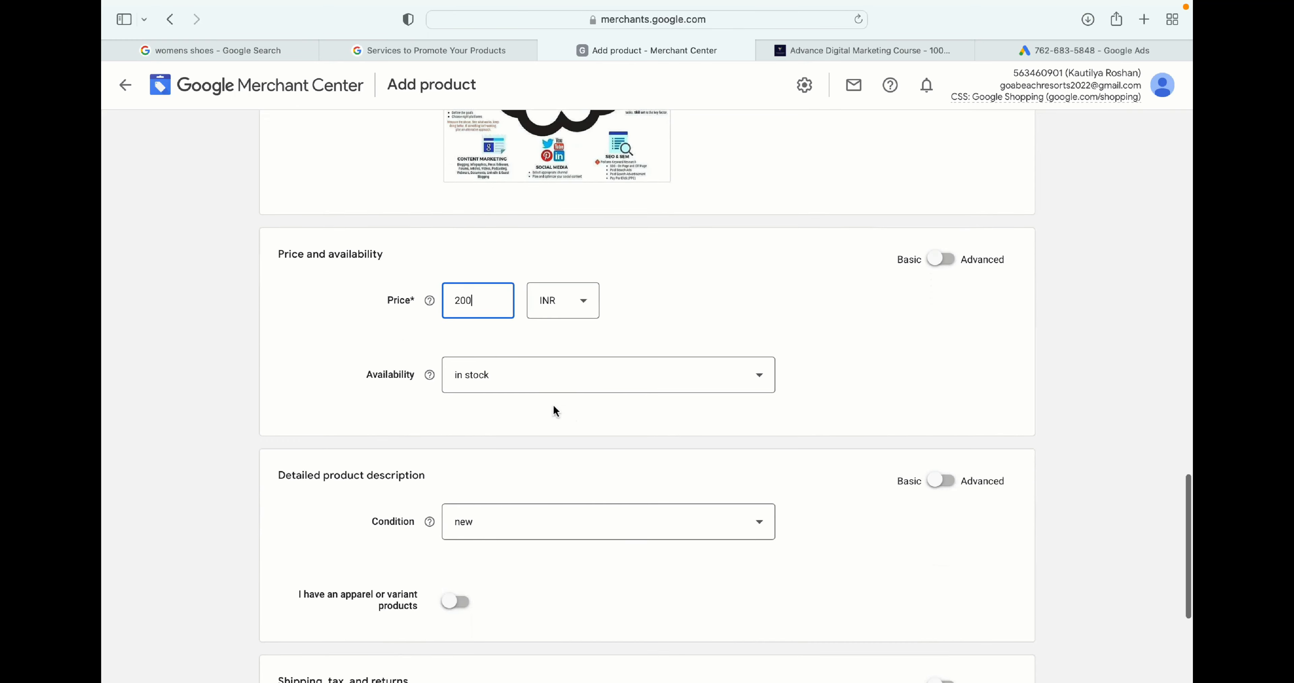
{"action": "left_click", "coordinate": [546, 381]}
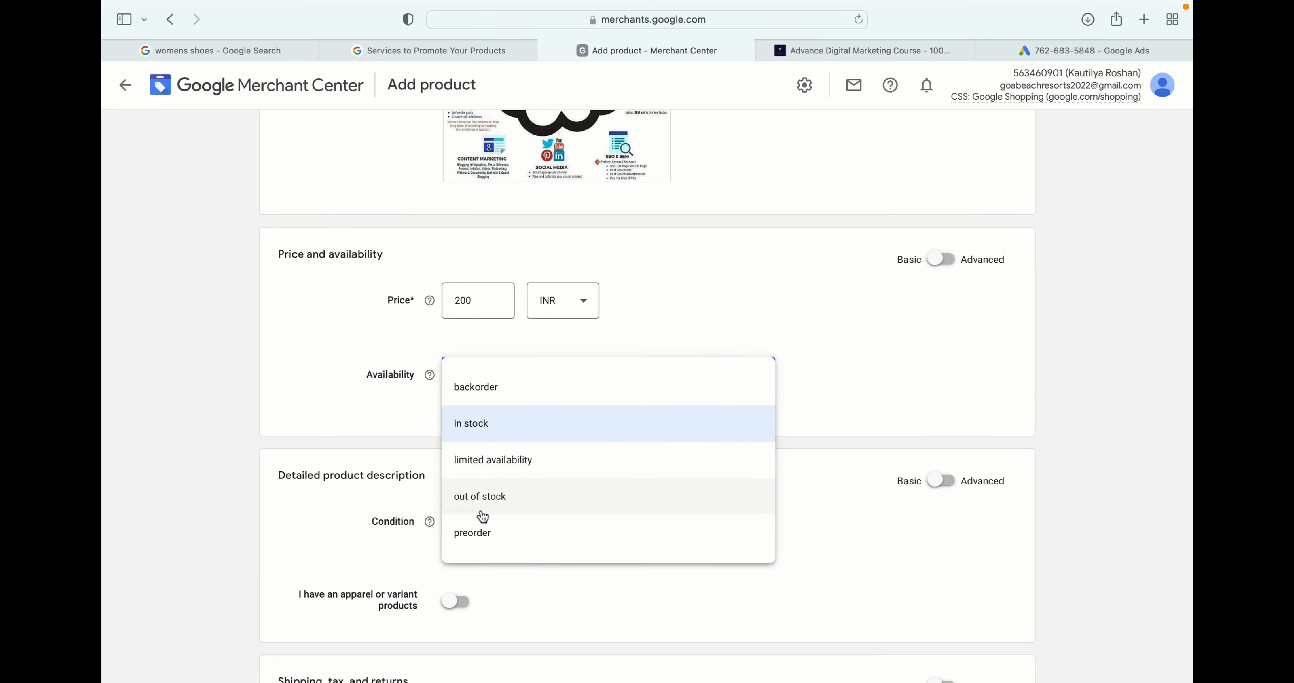
{"action": "left_click", "coordinate": [480, 426]}
- Try to choose a condition for the product in the detailed product description
{"action": "scroll", "coordinate": [632, 396], "scroll_direction": "down", "scroll_amount": 2}
{"action": "scroll", "coordinate": [567, 407], "scroll_direction": "down", "scroll_amount": 2}
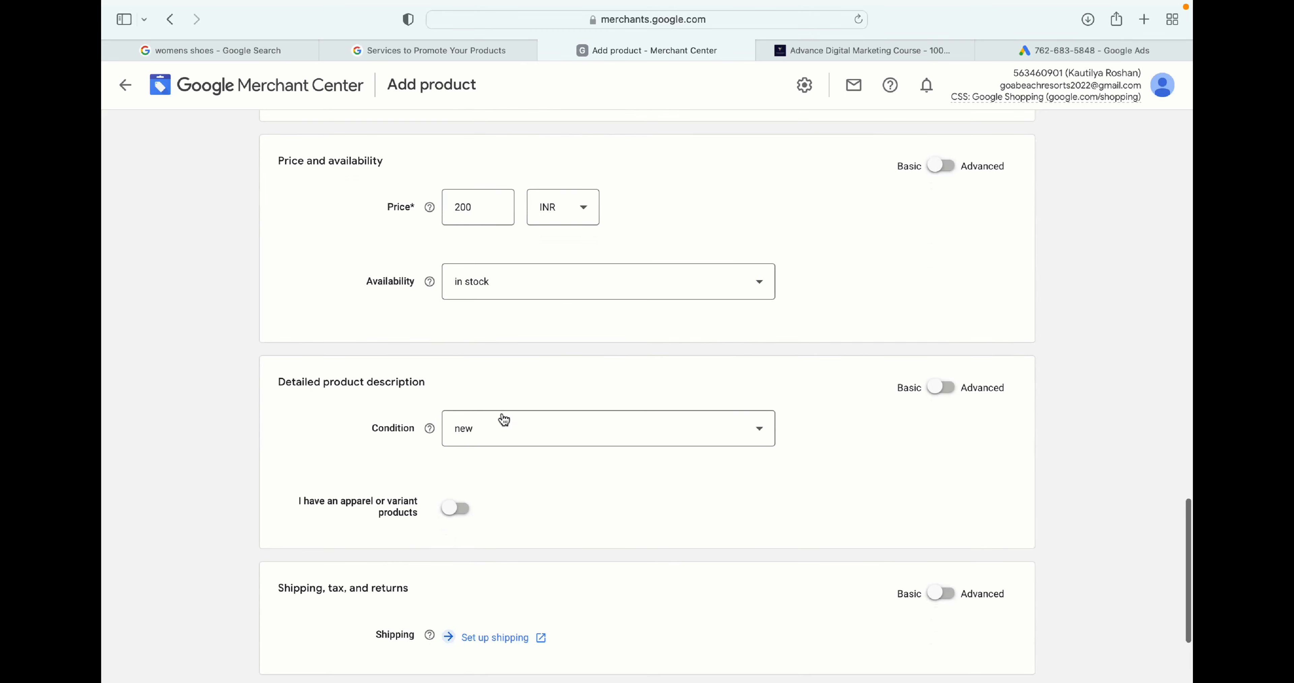
{"action": "scroll", "coordinate": [522, 427], "scroll_direction": "down", "scroll_amount": 3}
{"action": "left_click", "coordinate": [510, 359]}
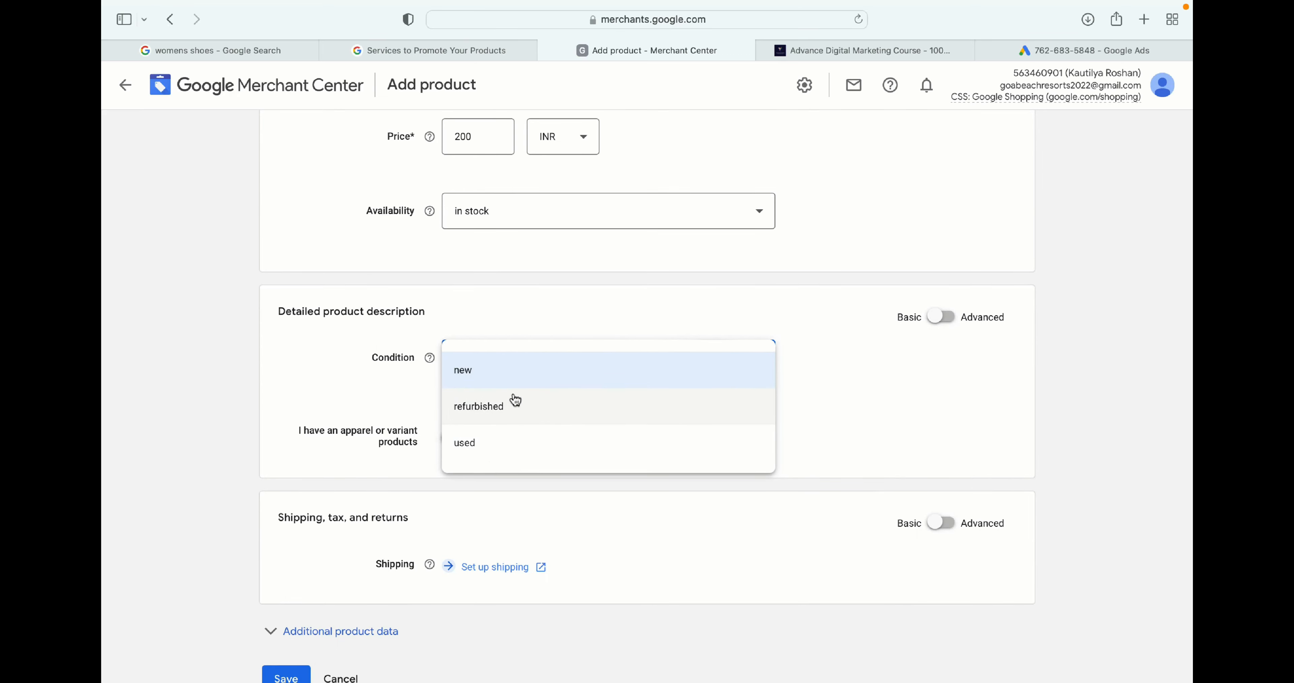
{"action": "left_click", "coordinate": [486, 380]}
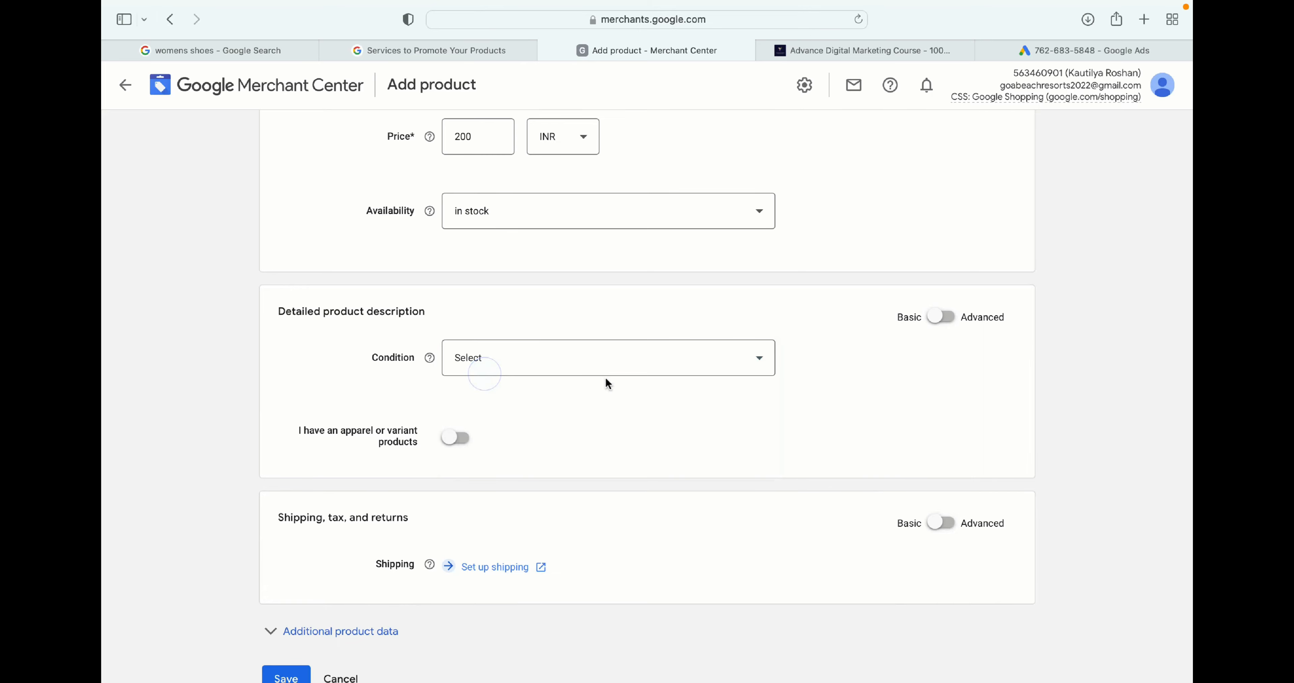
- Turn on the apparel or variant products option to reveal the attribute fields
{"action": "scroll", "coordinate": [608, 384], "scroll_direction": "down", "scroll_amount": 2}
{"action": "left_click_drag", "start_coordinate": [423, 366], "coordinate": [322, 364]}
{"action": "left_click", "coordinate": [445, 384]}
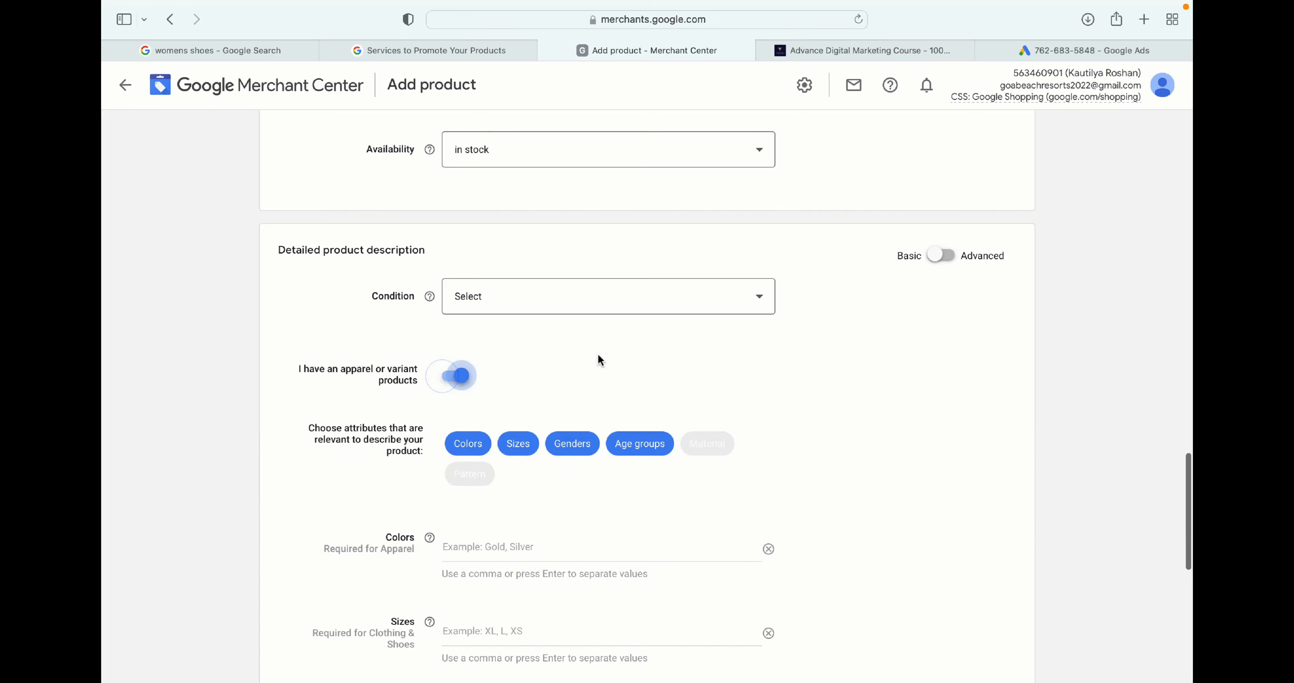
- Enter gold as the product's color
{"action": "scroll", "coordinate": [597, 352], "scroll_direction": "down", "scroll_amount": 3}
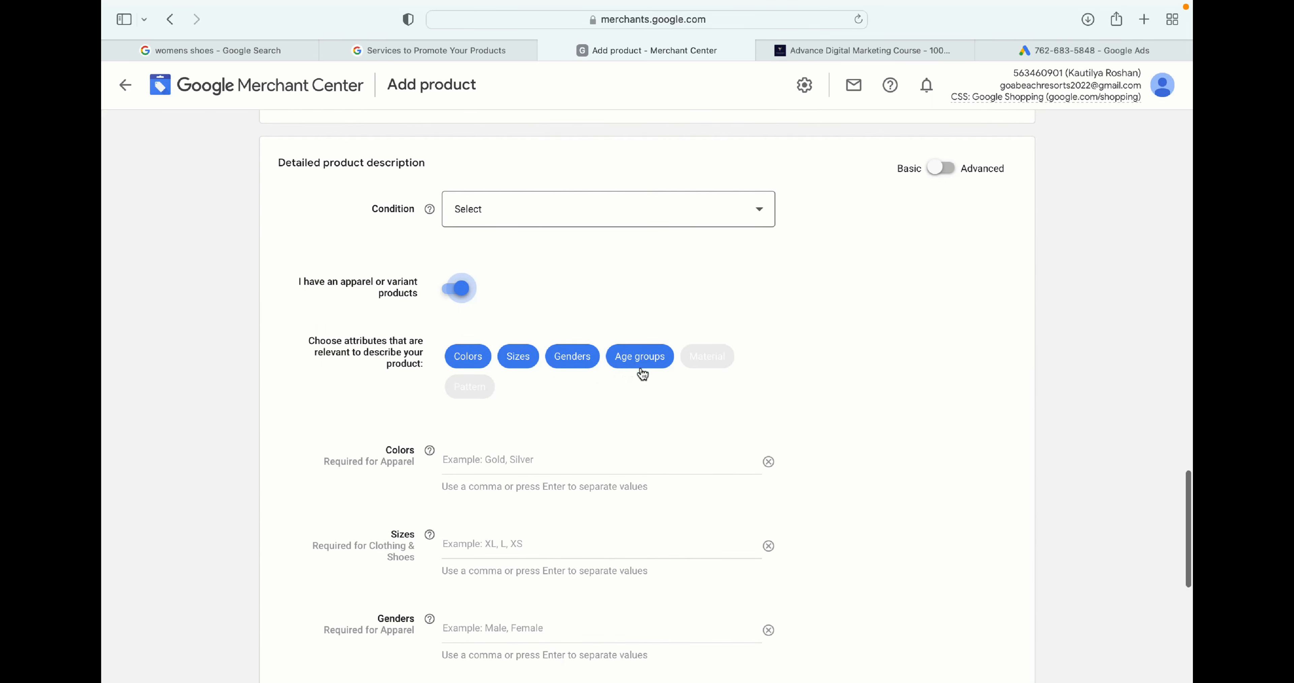
{"action": "scroll", "coordinate": [601, 411], "scroll_direction": "down", "scroll_amount": 2}
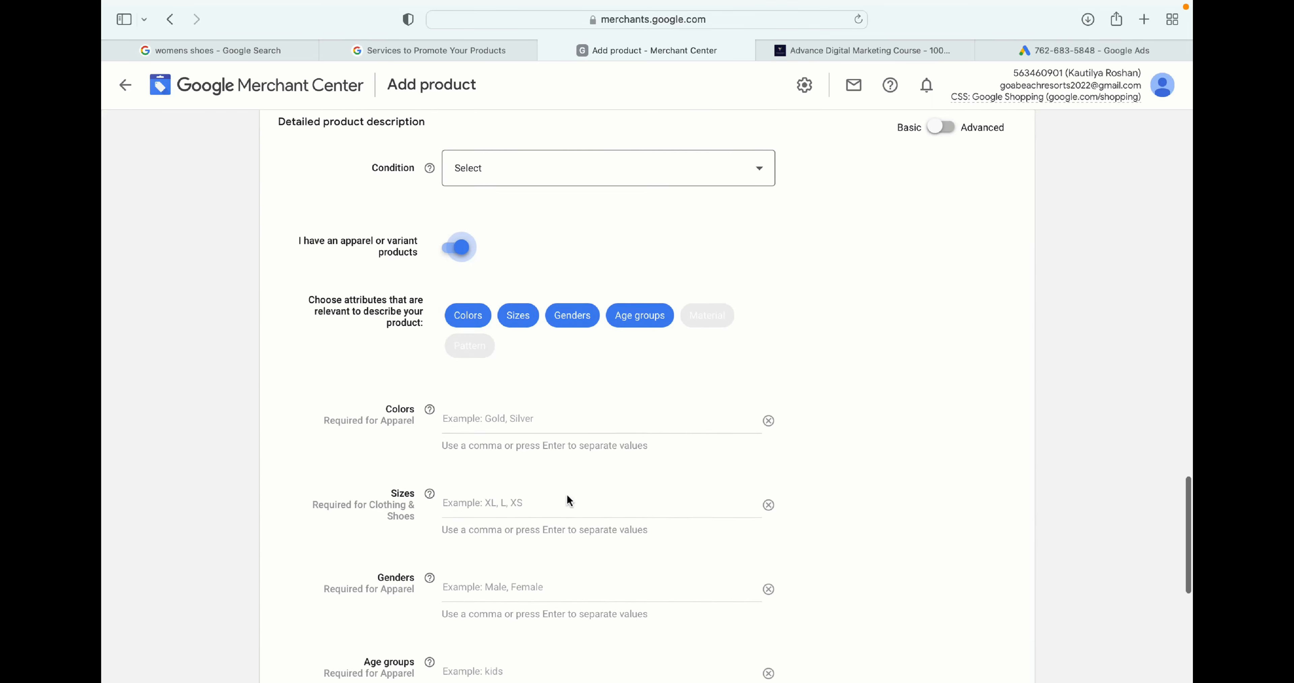
{"action": "left_click", "coordinate": [504, 379]}
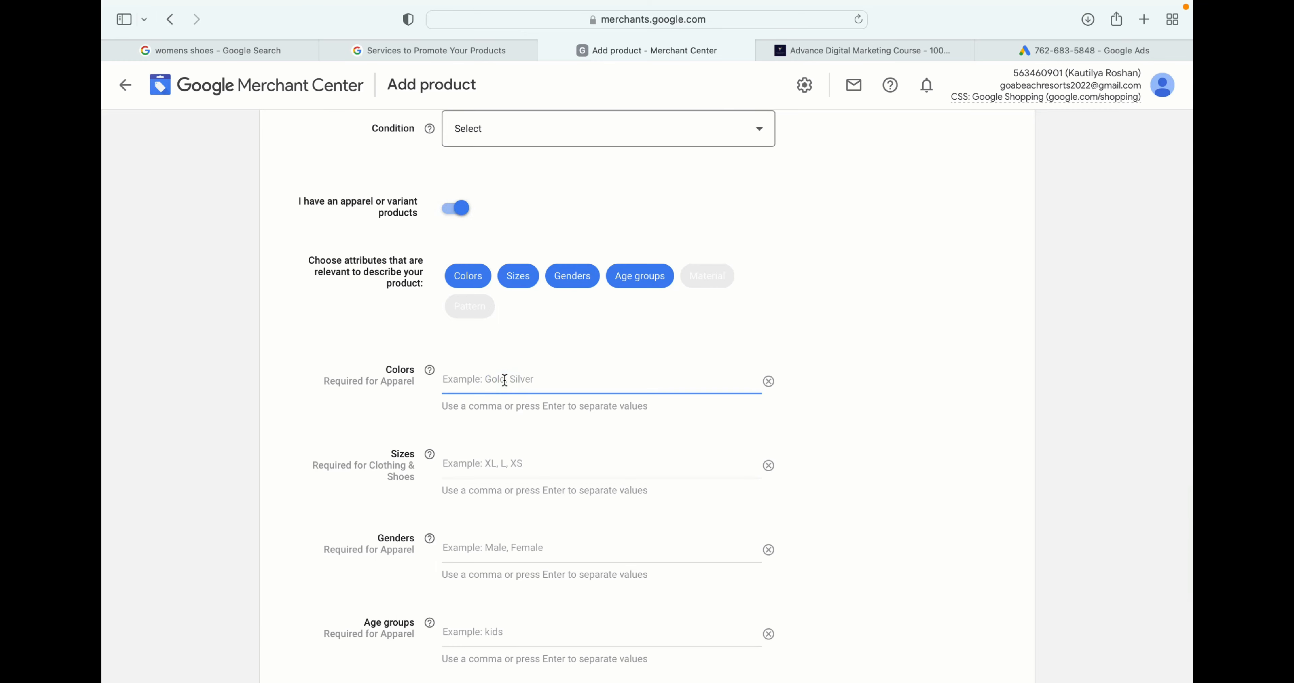
{"action": "type", "text": "gold"}
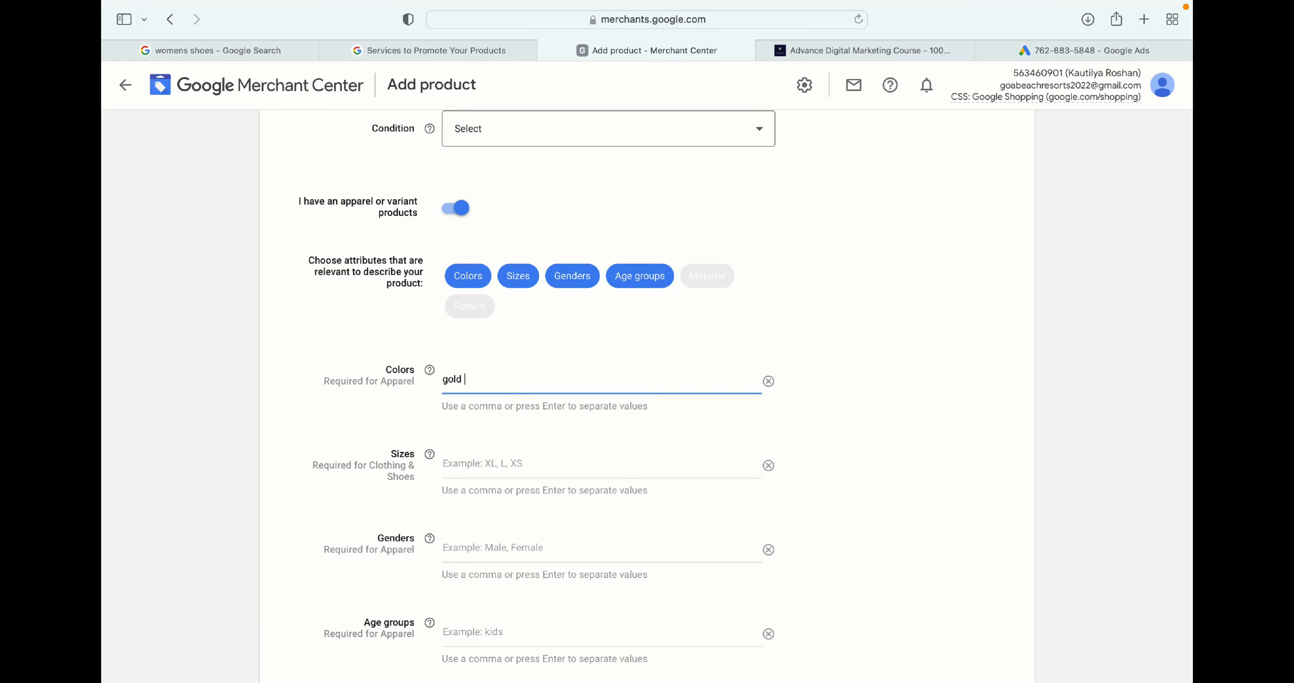
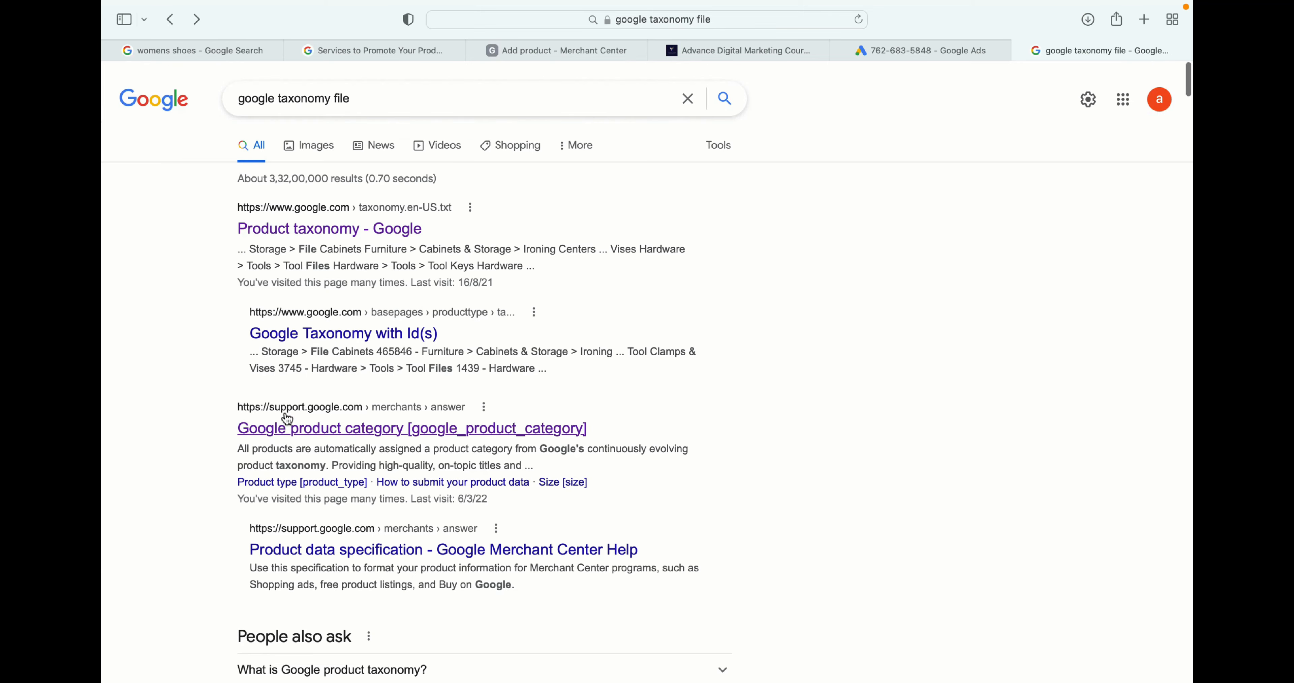
- Open the Google taxonomy file with IDs and find the ID of a brass instrument care category
{"action": "left_click", "coordinate": [318, 334]}
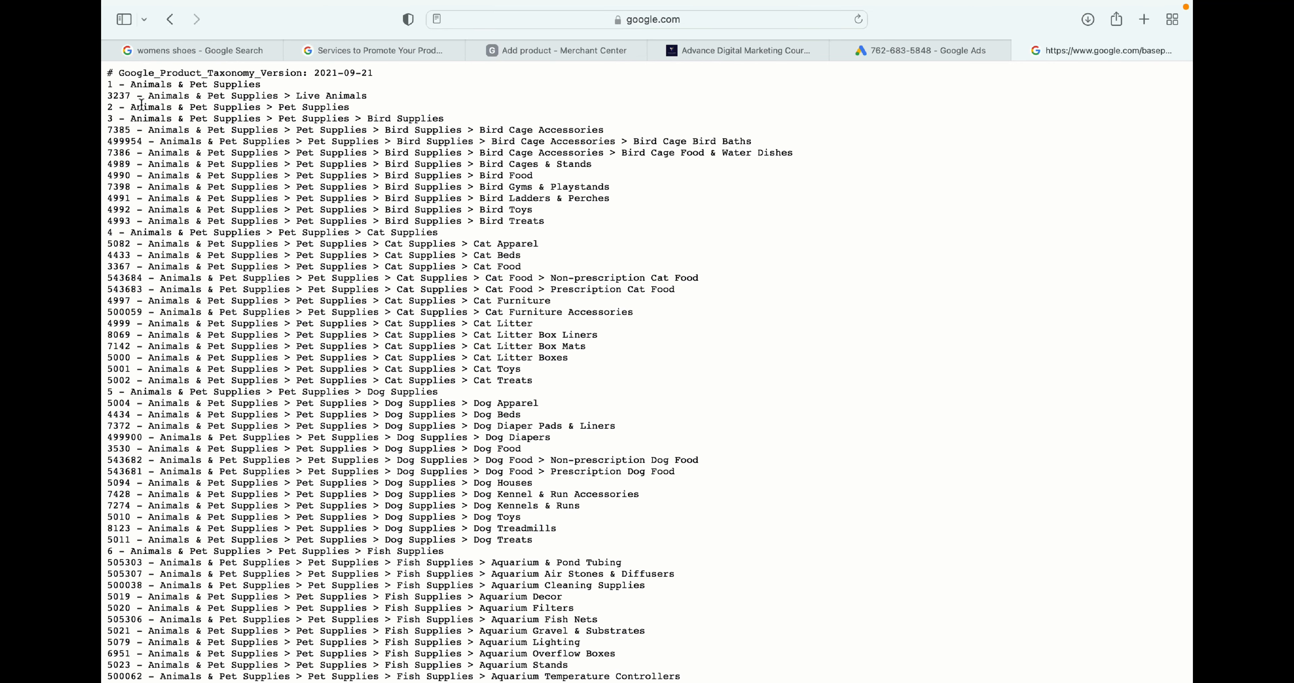
{"action": "scroll", "coordinate": [200, 305], "scroll_direction": "down", "scroll_amount": 20}
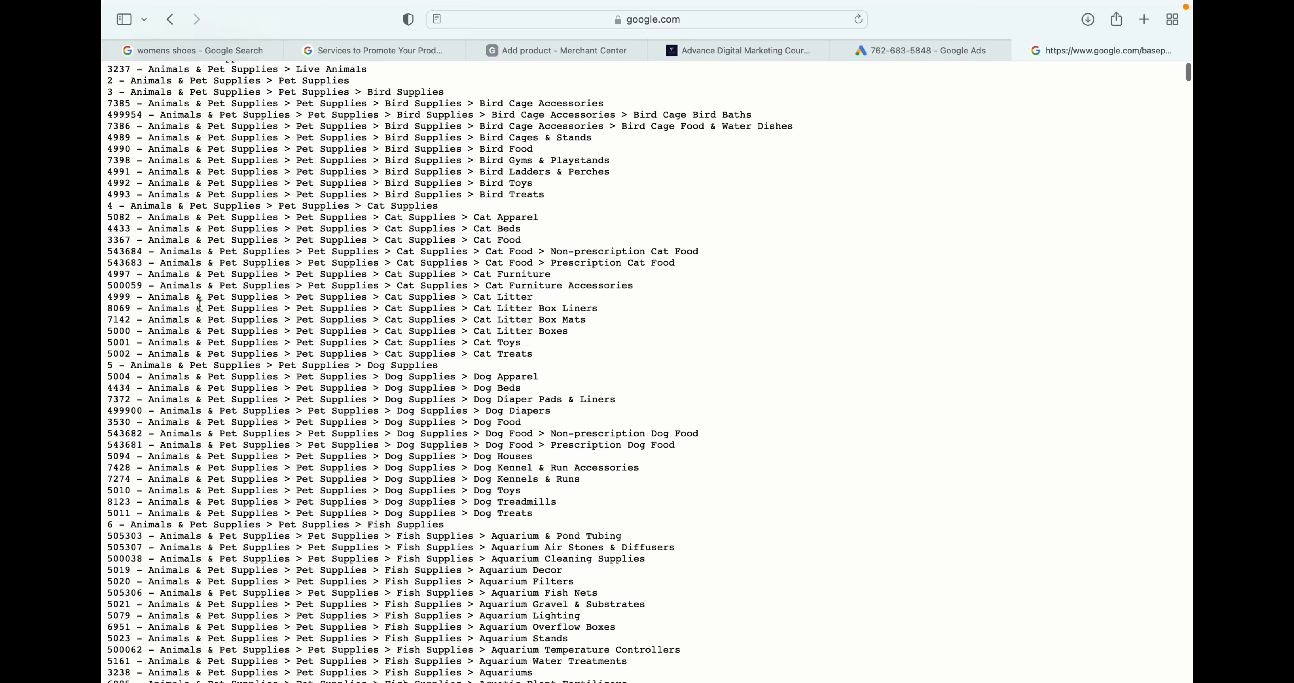
{"action": "scroll", "coordinate": [200, 306], "scroll_direction": "down", "scroll_amount": 20}
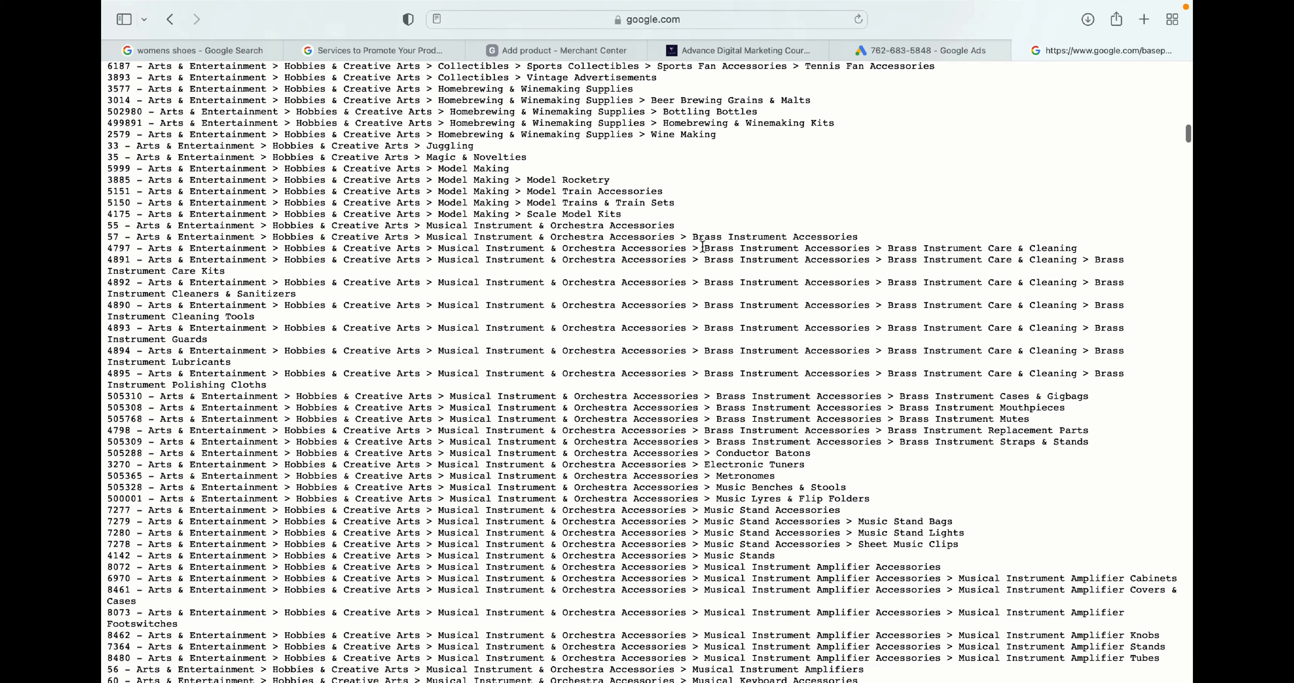
{"action": "left_click_drag", "start_coordinate": [703, 247], "coordinate": [931, 247]}
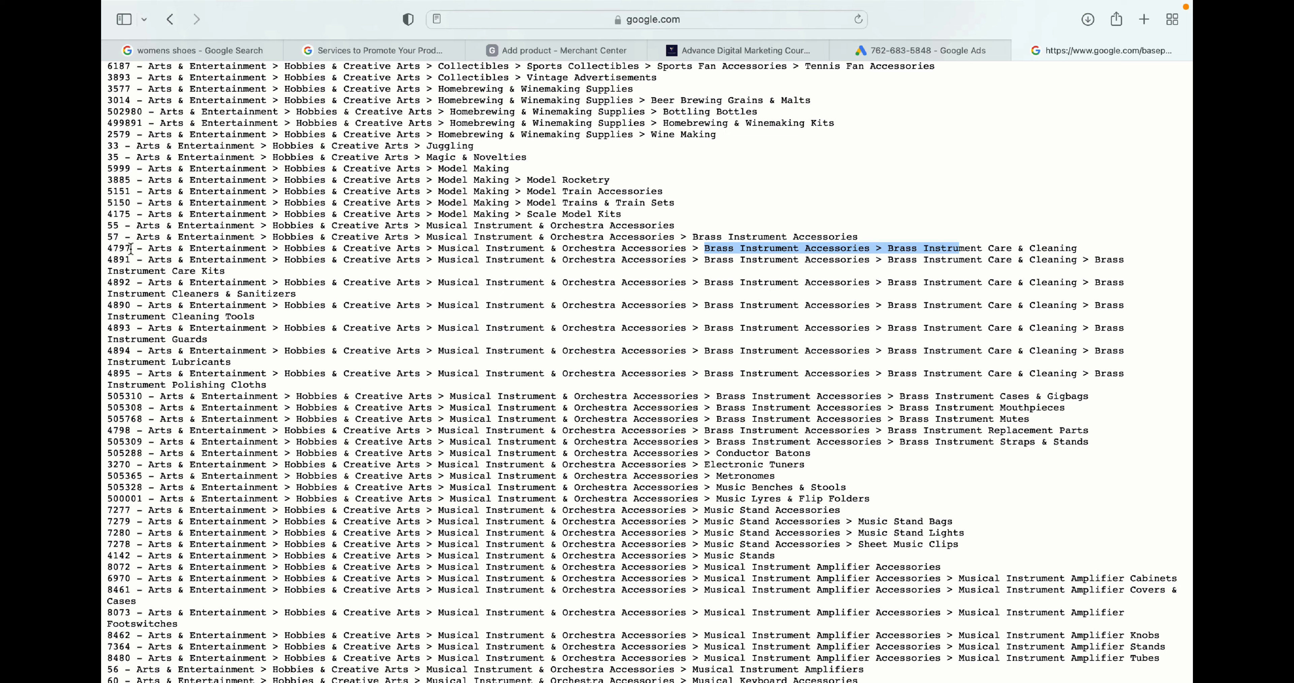
{"action": "left_click_drag", "start_coordinate": [130, 248], "coordinate": [106, 247]}
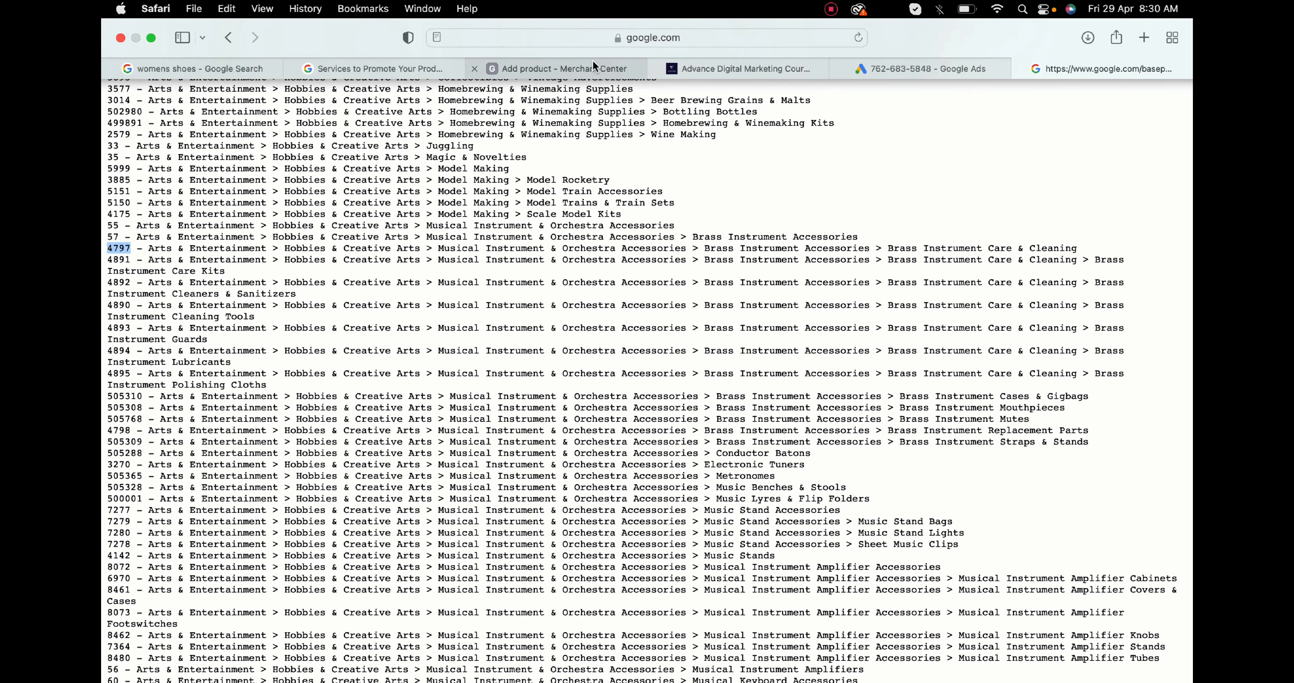
- Return to the product form, then leave it for the overview without saving the changes
{"action": "left_click", "coordinate": [592, 61]}
{"action": "left_click", "coordinate": [469, 440]}
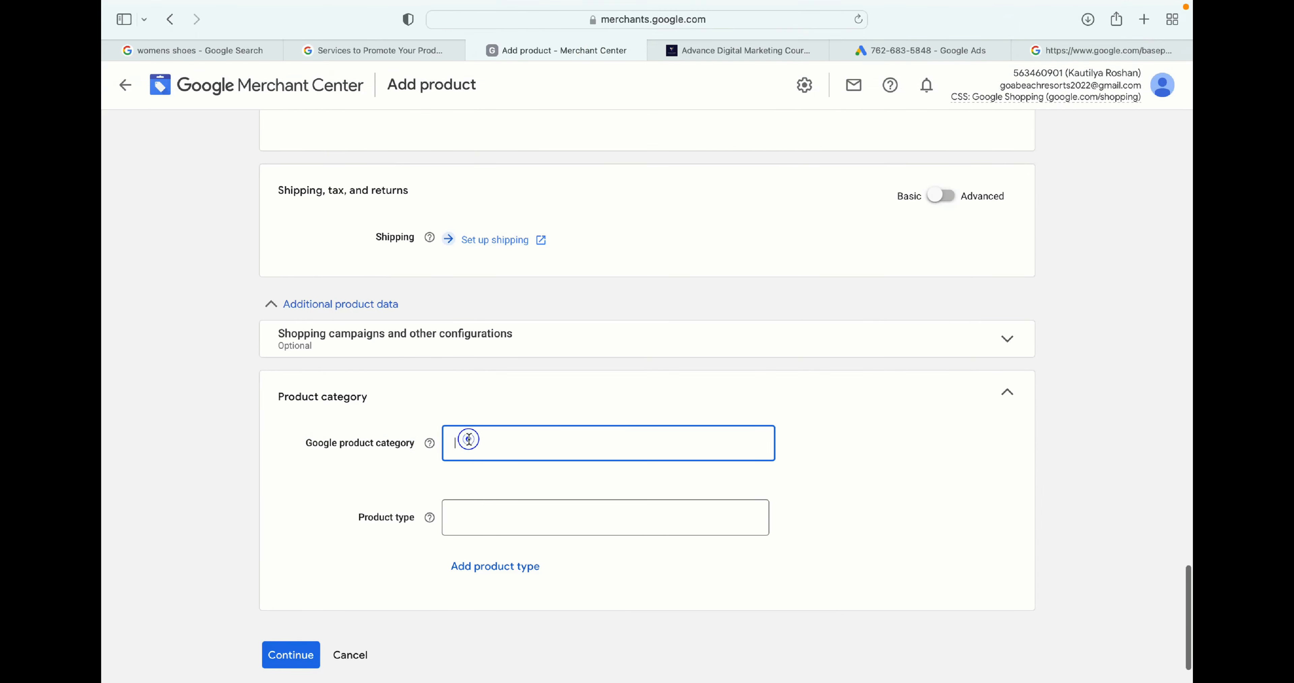
{"action": "scroll", "coordinate": [468, 440], "scroll_direction": "down", "scroll_amount": 2}
{"action": "left_click", "coordinate": [470, 462]}
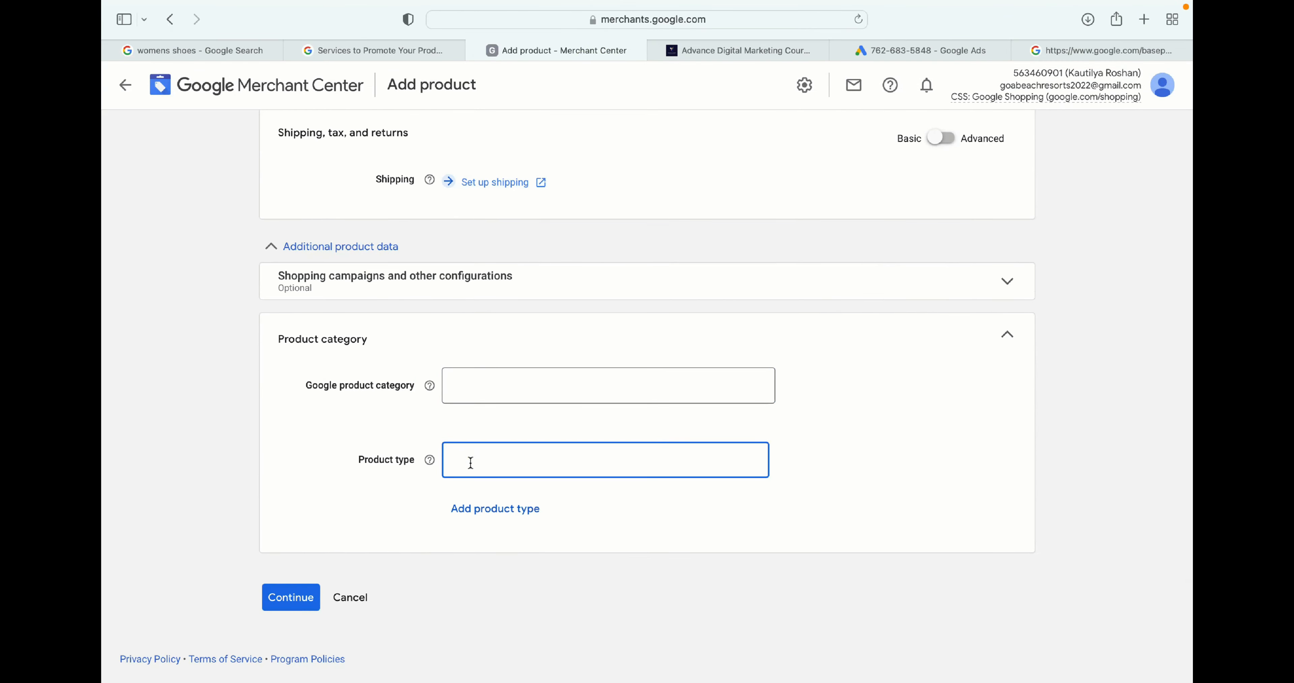
{"action": "scroll", "coordinate": [344, 520], "scroll_direction": "up", "scroll_amount": 20}
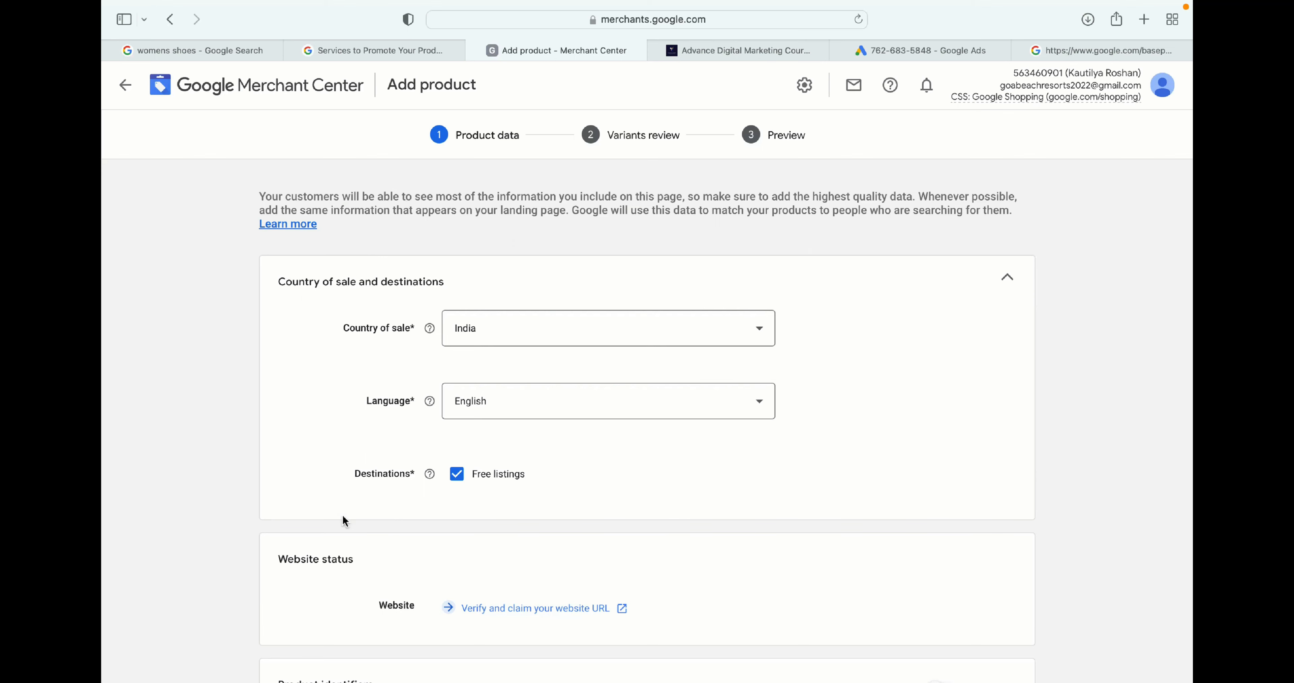
{"action": "left_click", "coordinate": [227, 81]}
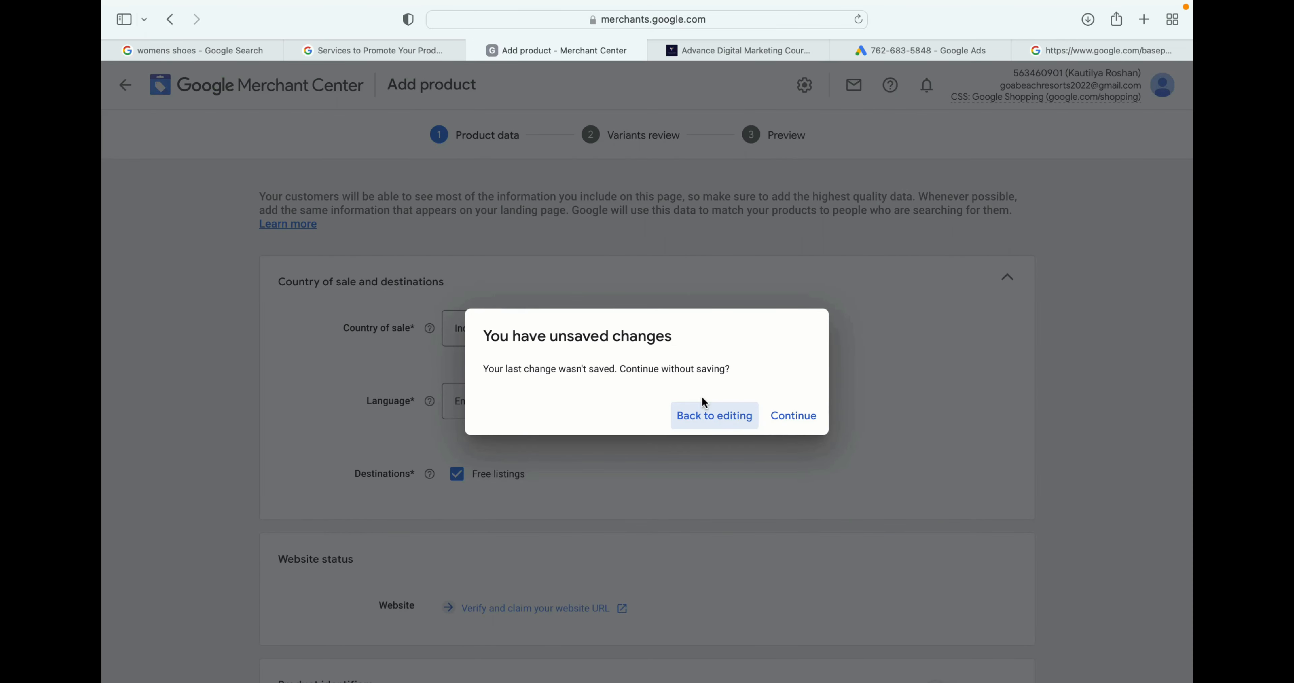
{"action": "left_click", "coordinate": [794, 416]}
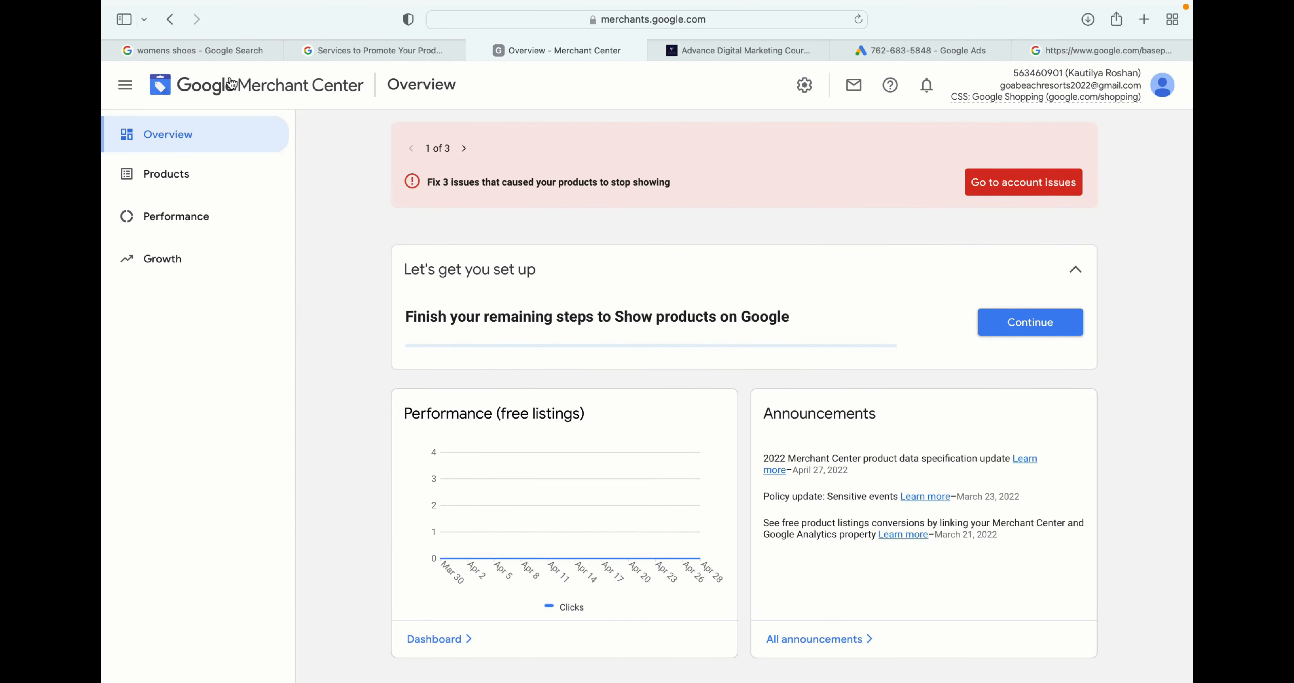
- Go to Products and choose to see all methods for uploading multiple products
{"action": "left_click", "coordinate": [163, 166]}
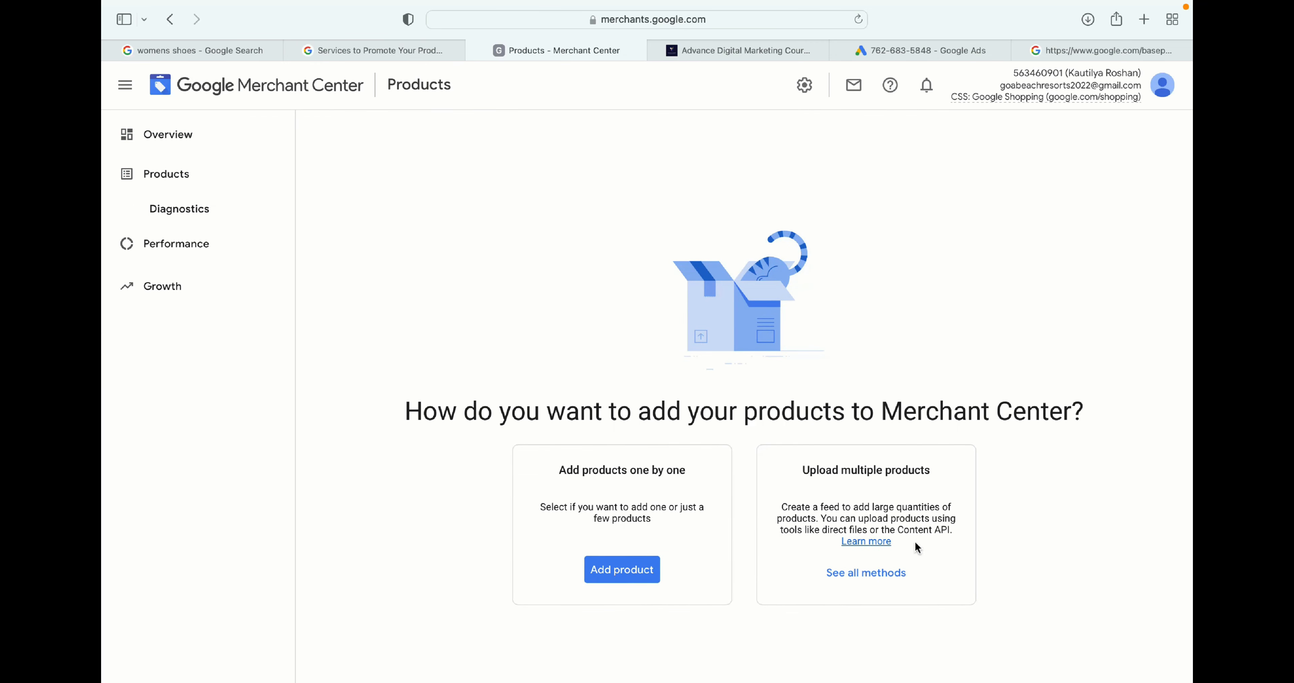
{"action": "left_click_drag", "start_coordinate": [855, 475], "coordinate": [992, 456]}
{"action": "left_click", "coordinate": [855, 570]}
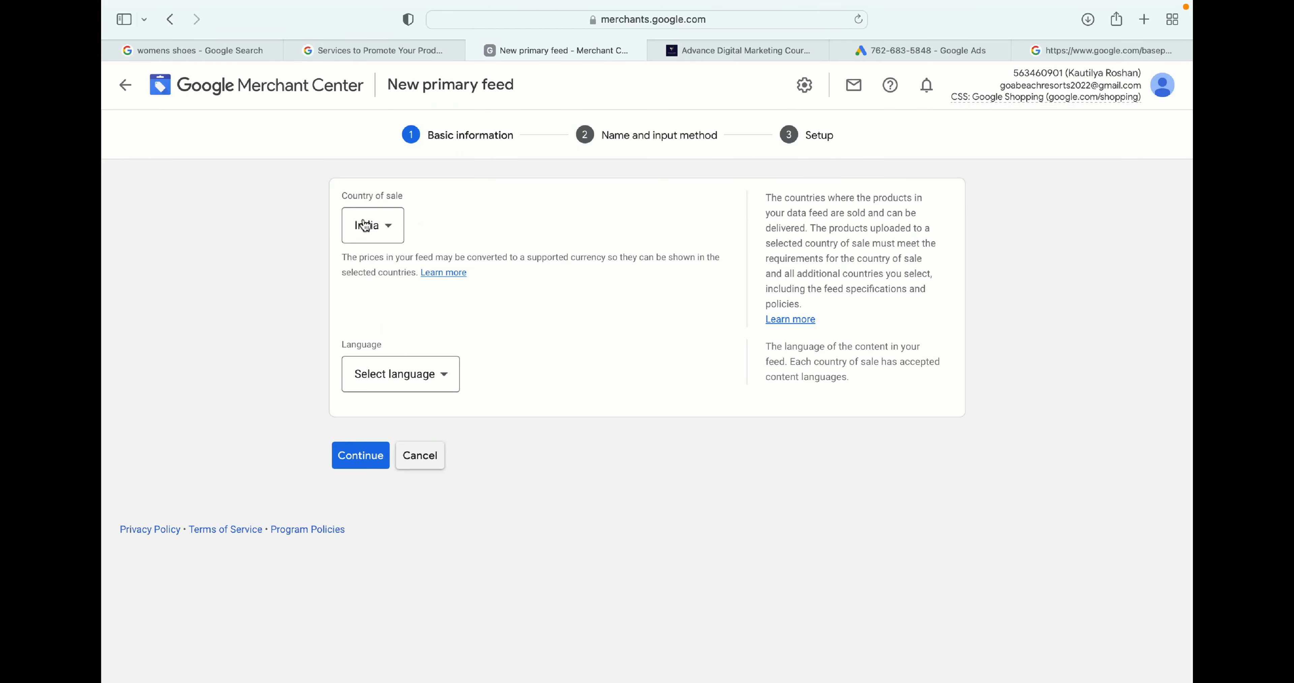
- Set the new primary feed's language to English with India as country of sale and continue
{"action": "left_click", "coordinate": [405, 383]}
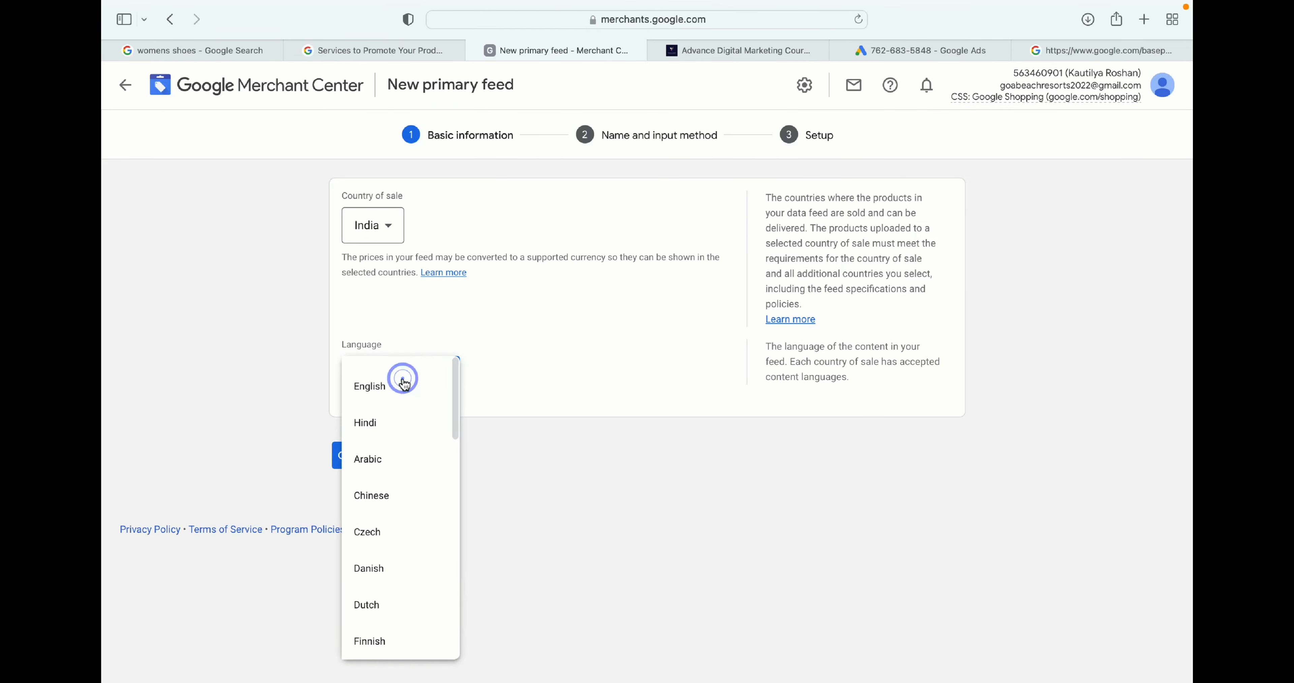
{"action": "left_click", "coordinate": [405, 383]}
{"action": "scroll", "coordinate": [450, 494], "scroll_direction": "down", "scroll_amount": 2}
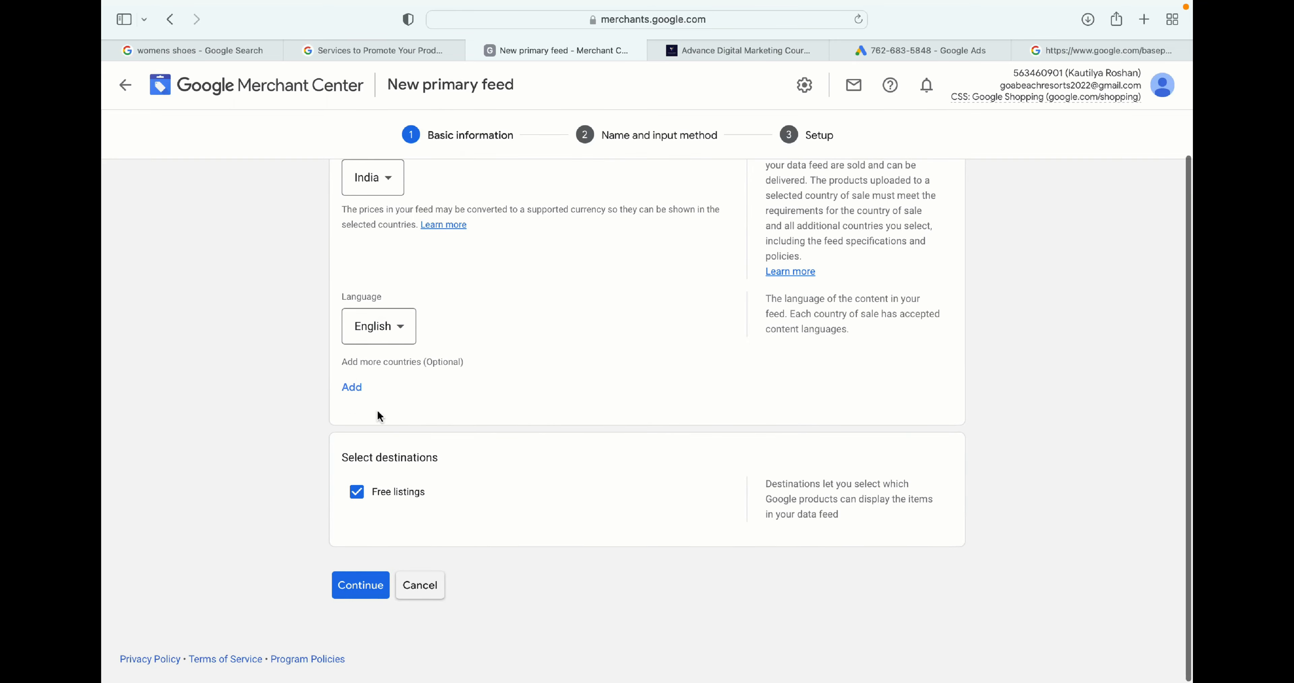
{"action": "left_click", "coordinate": [369, 593]}
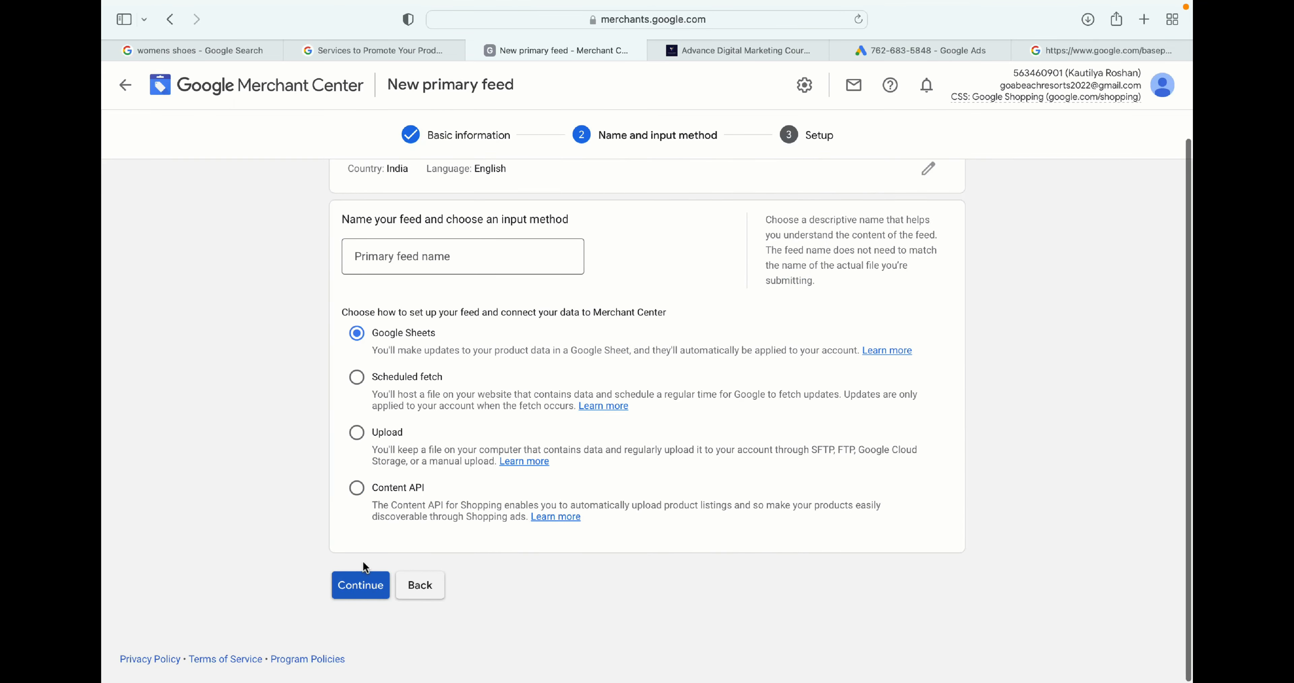
- Name the primary feed kids clothing, keep Google Sheets as input method, and continue
{"action": "left_click_drag", "start_coordinate": [451, 338], "coordinate": [374, 328]}
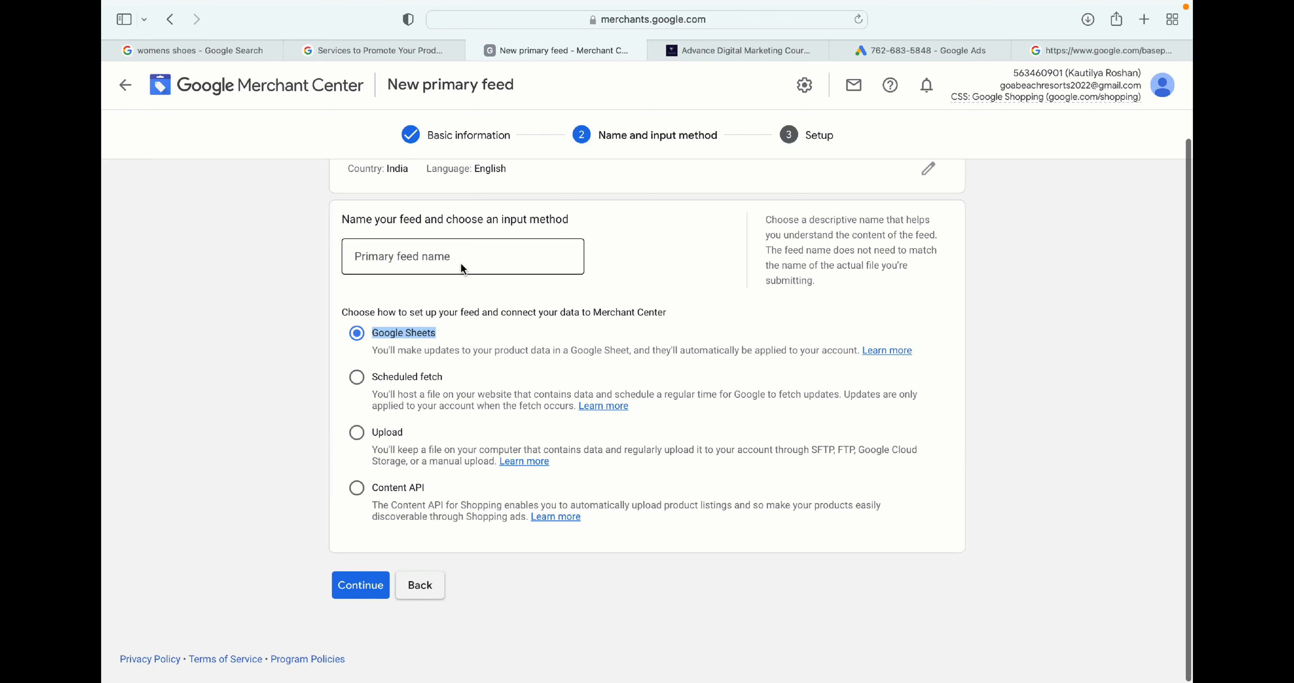
{"action": "left_click", "coordinate": [405, 258]}
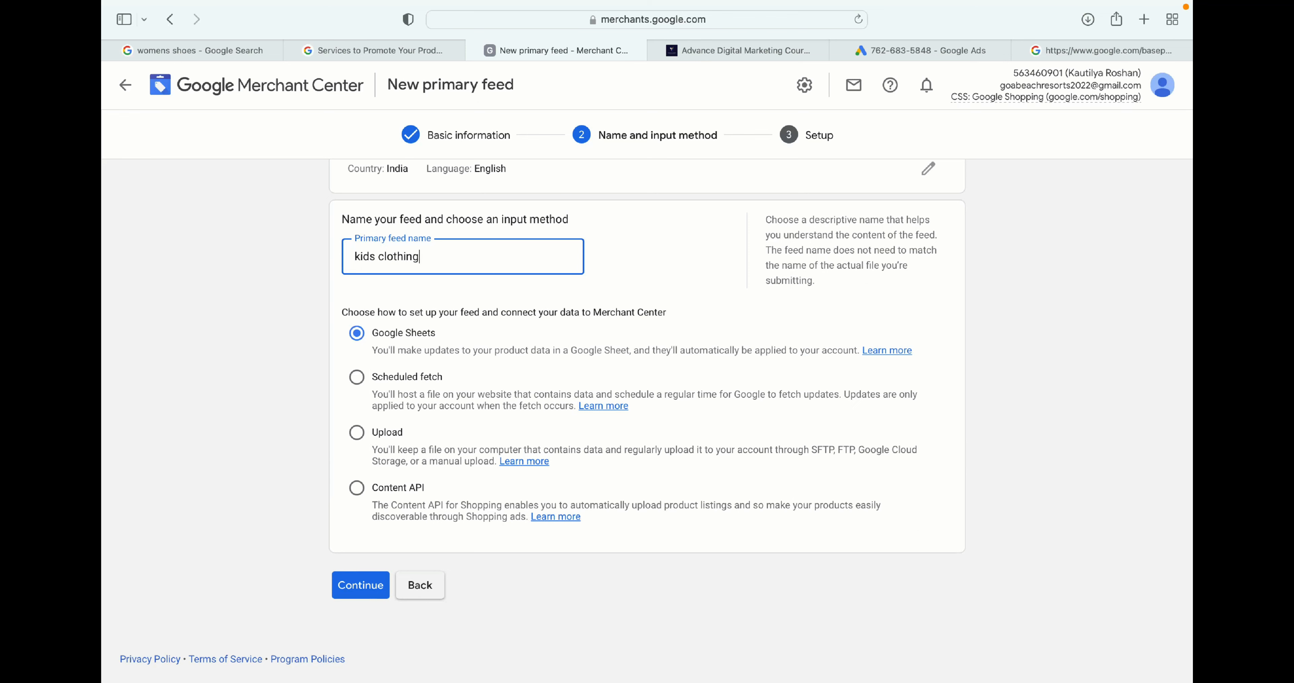
{"action": "left_click", "coordinate": [369, 577]}
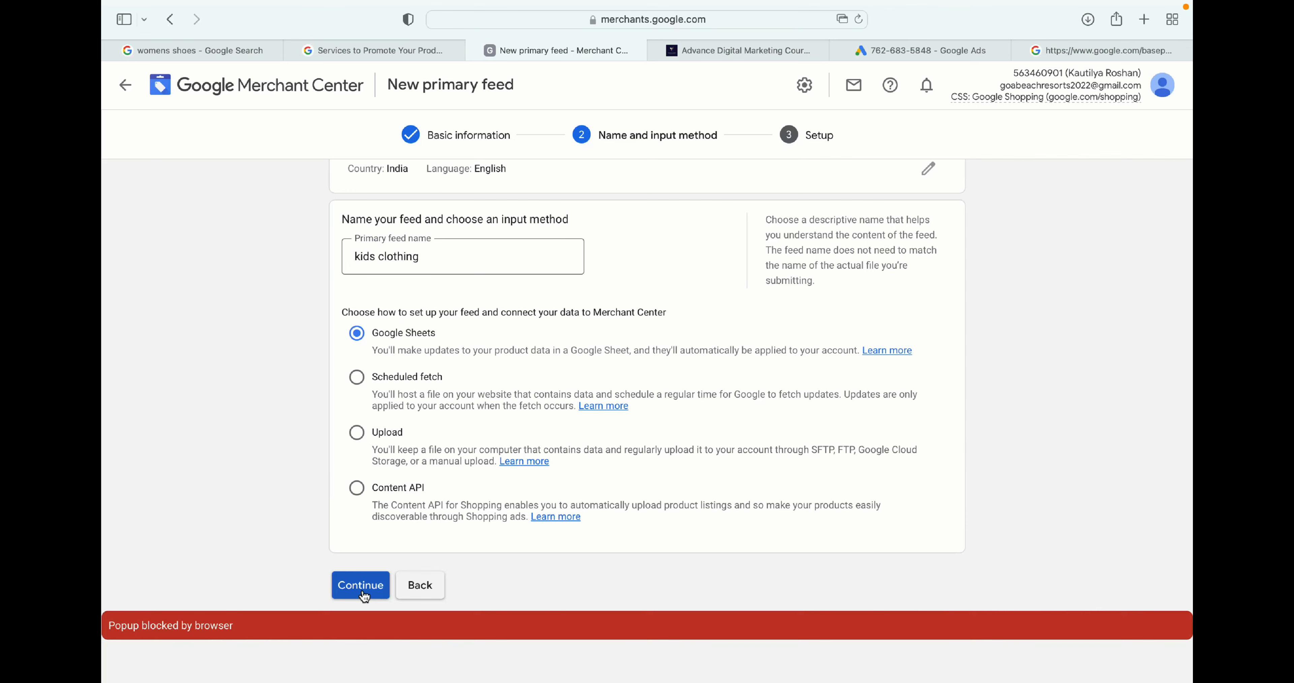
- Allow the blocked pop-up, sign in with a Google account, and allow Merchant Center to access Google Sheets
{"action": "left_click", "coordinate": [842, 19]}
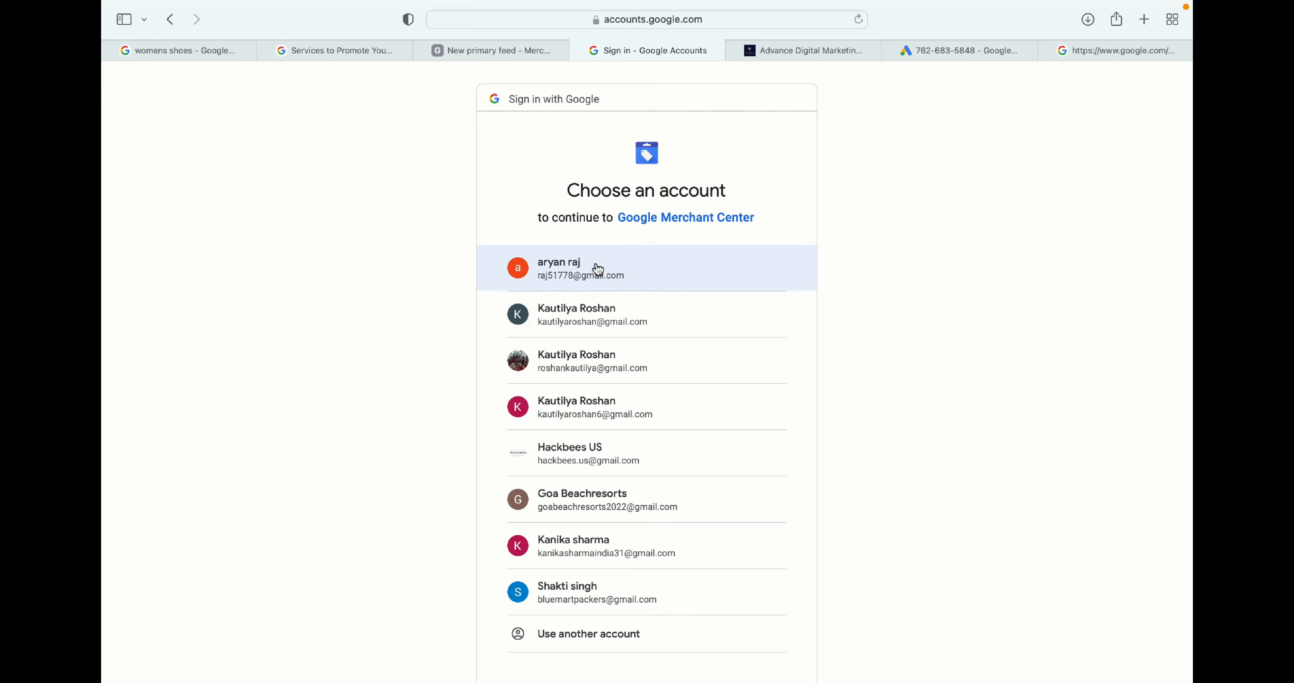
{"action": "left_click", "coordinate": [597, 266]}
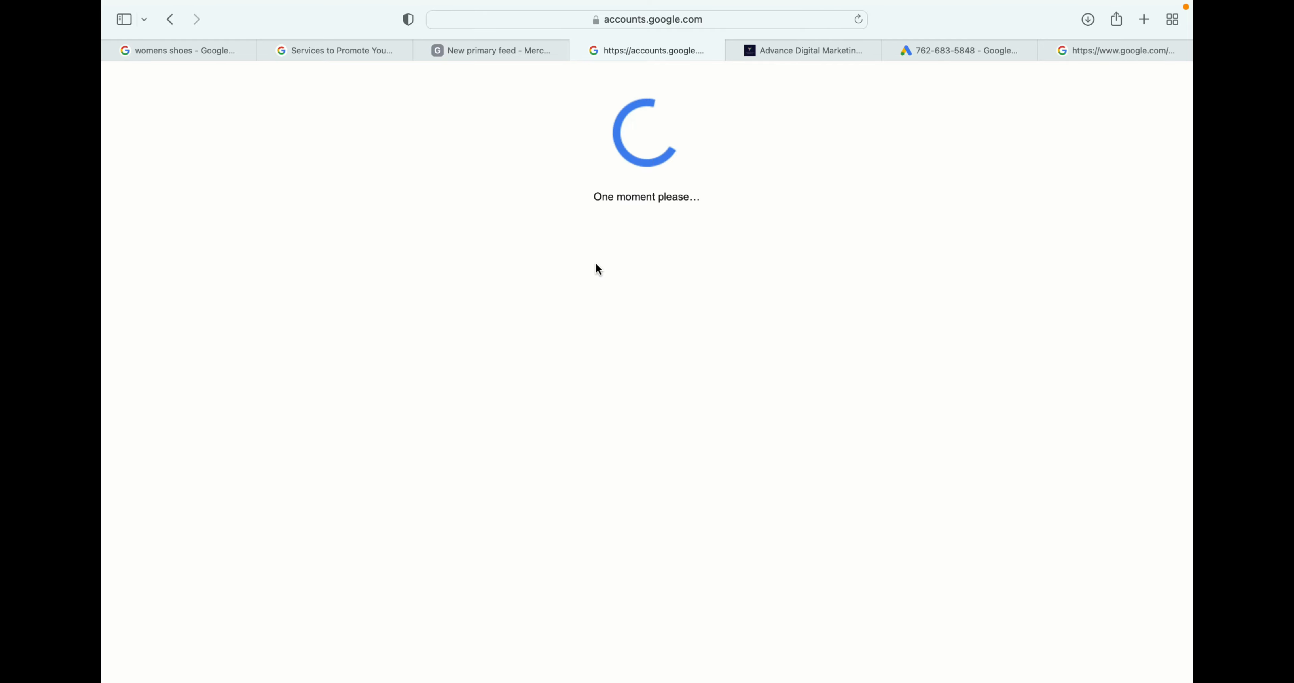
{"action": "left_click", "coordinate": [513, 49]}
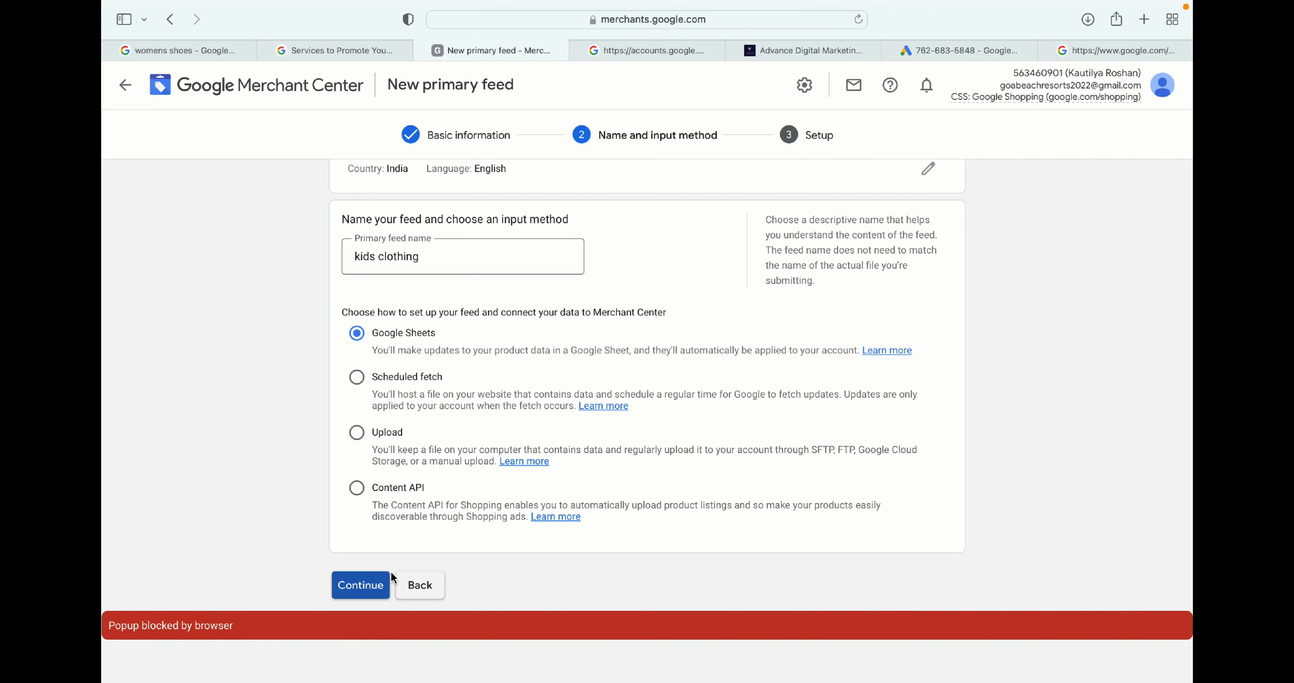
{"action": "left_click", "coordinate": [370, 583]}
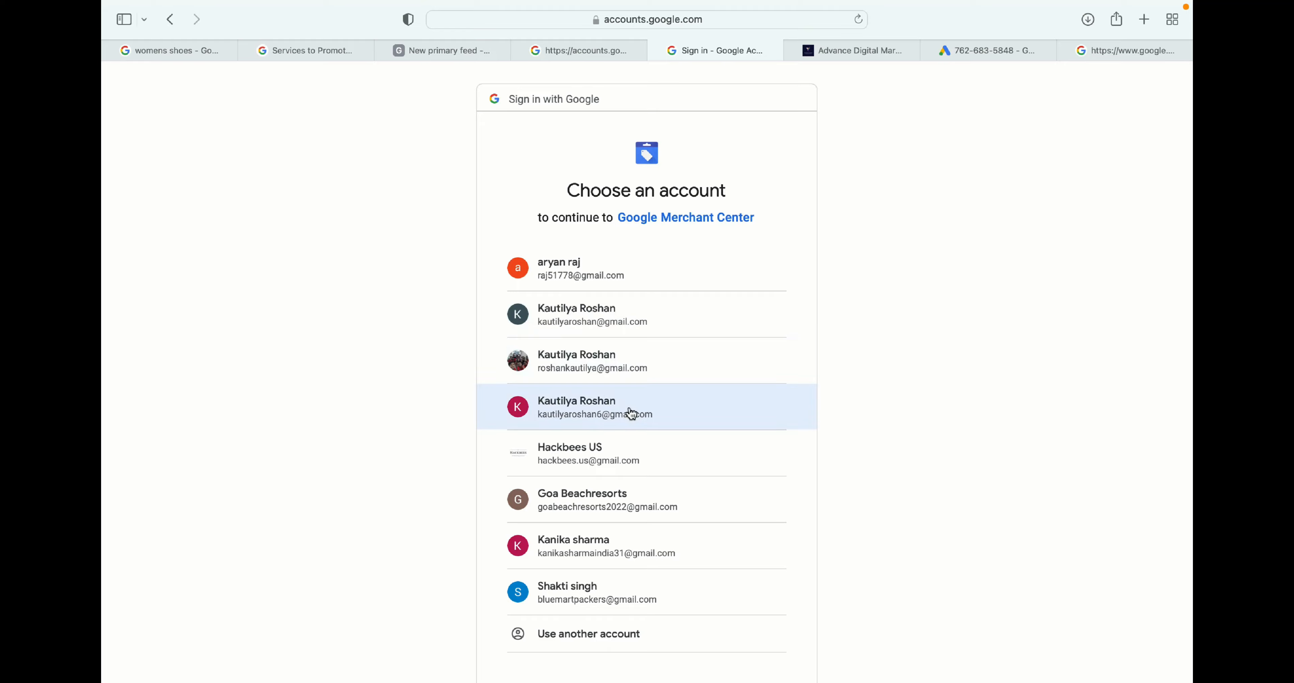
{"action": "scroll", "coordinate": [631, 413], "scroll_direction": "down", "scroll_amount": 1}
{"action": "left_click", "coordinate": [583, 525]}
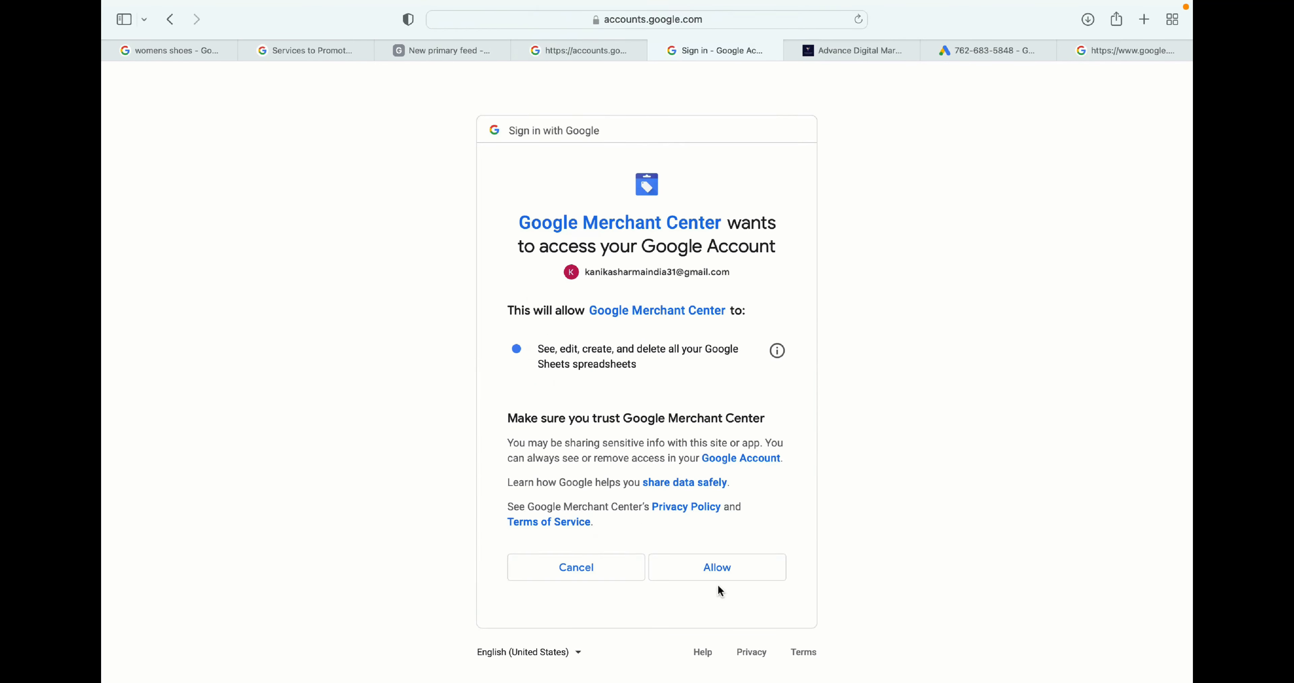
{"action": "left_click", "coordinate": [717, 569]}
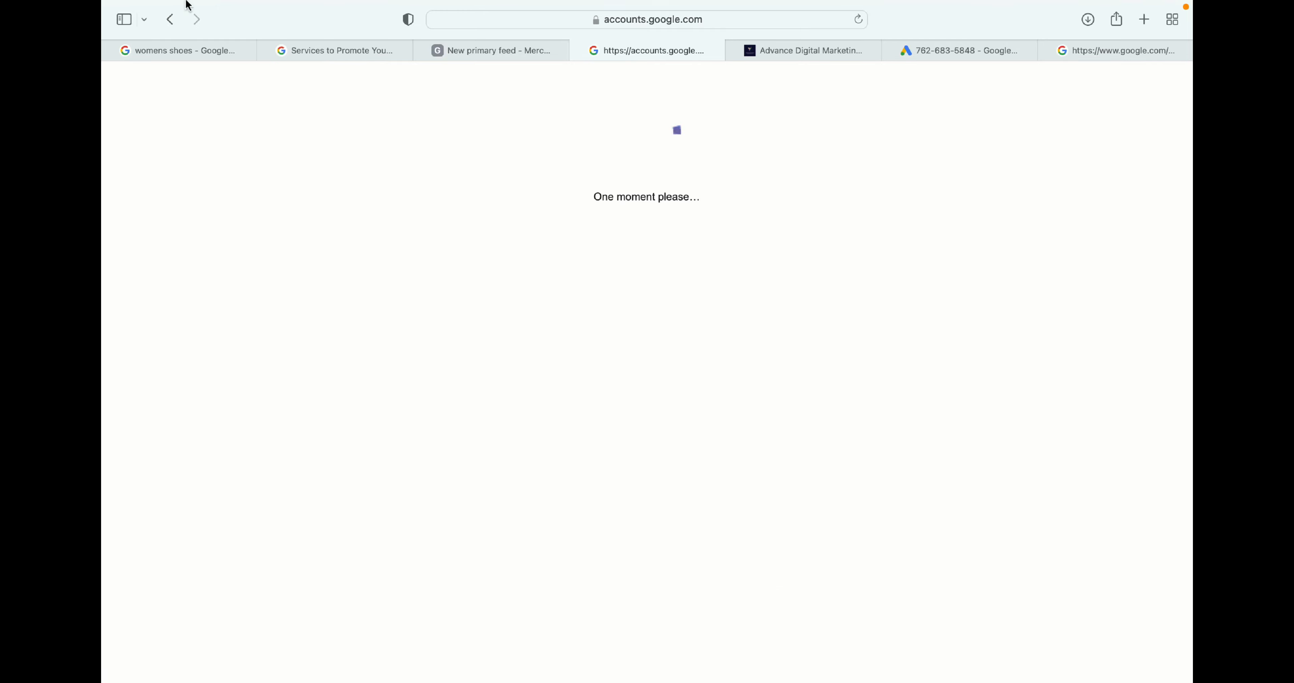
- Switch to Firefox and dismiss the default browser prompt
{"action": "left_click", "coordinate": [150, 39]}
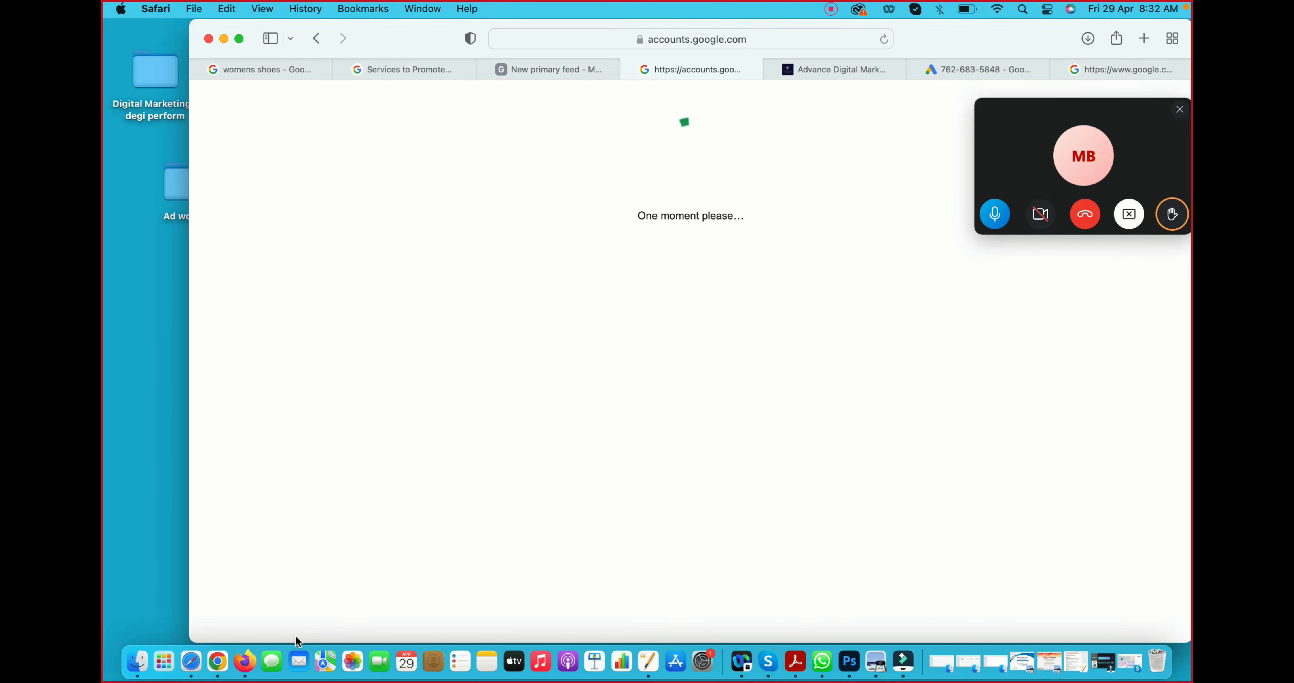
{"action": "left_click", "coordinate": [246, 662]}
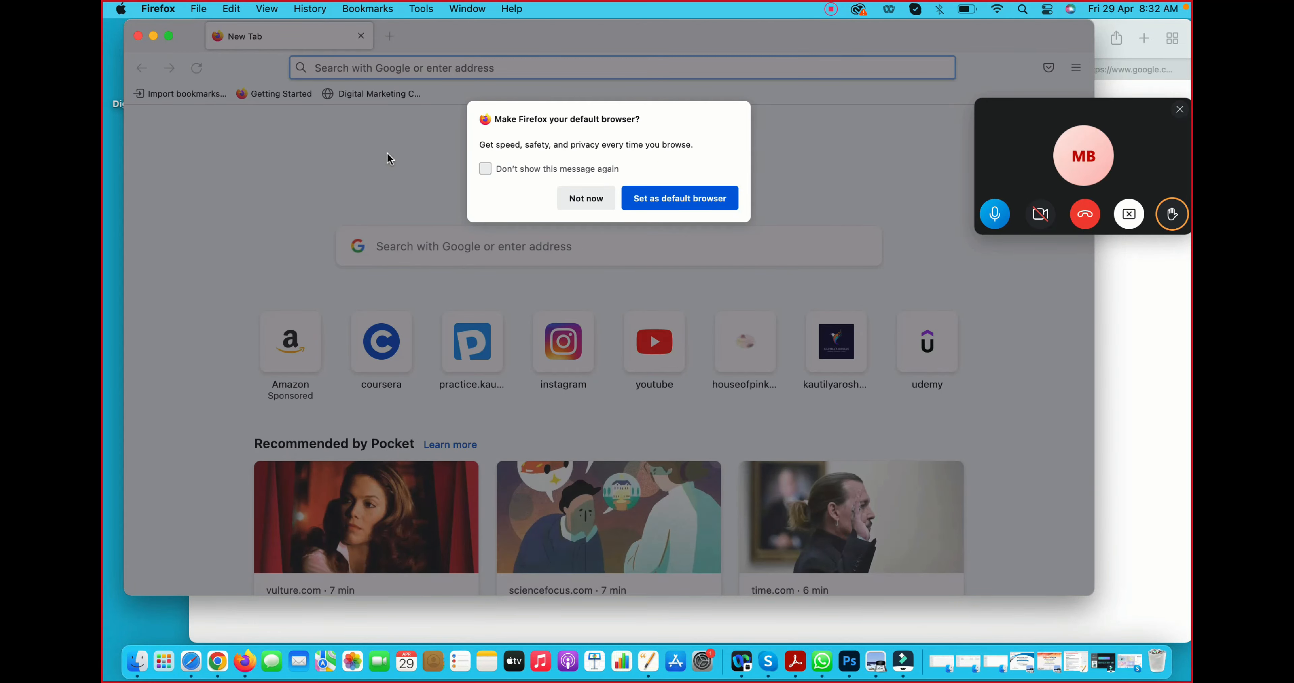
{"action": "left_click", "coordinate": [583, 198]}
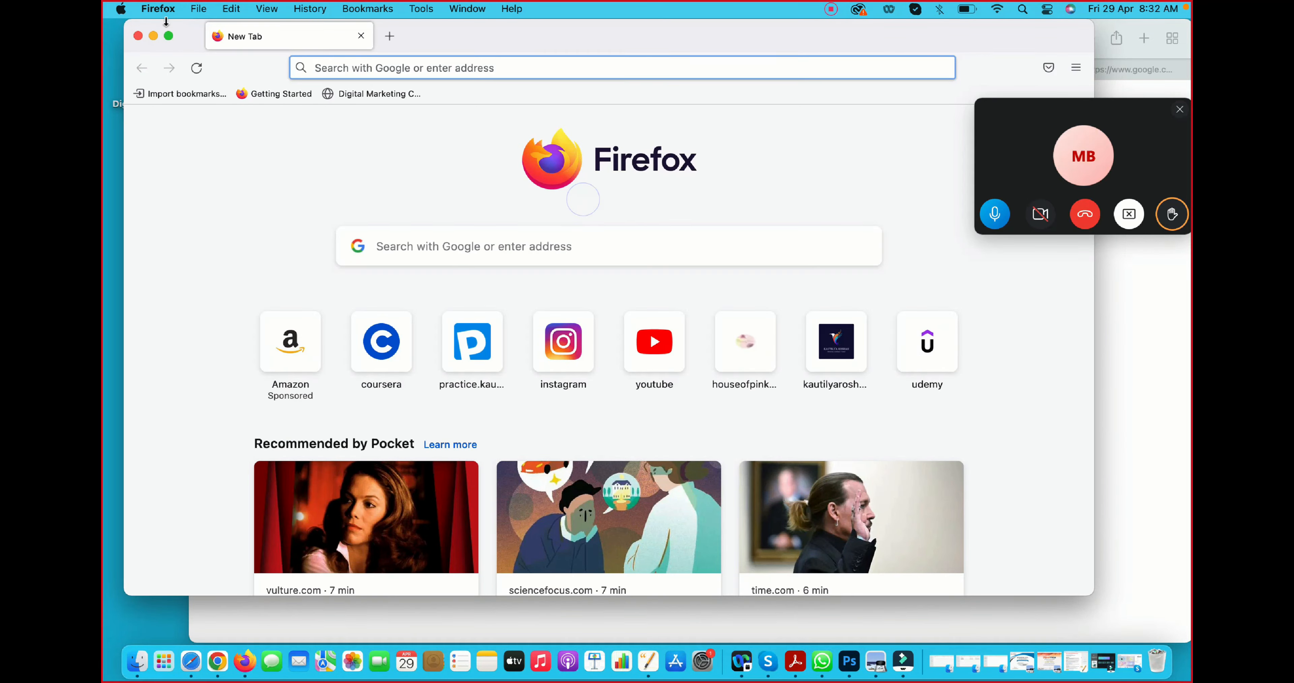
{"action": "left_click", "coordinate": [169, 36]}
{"action": "left_click", "coordinate": [406, 45]}
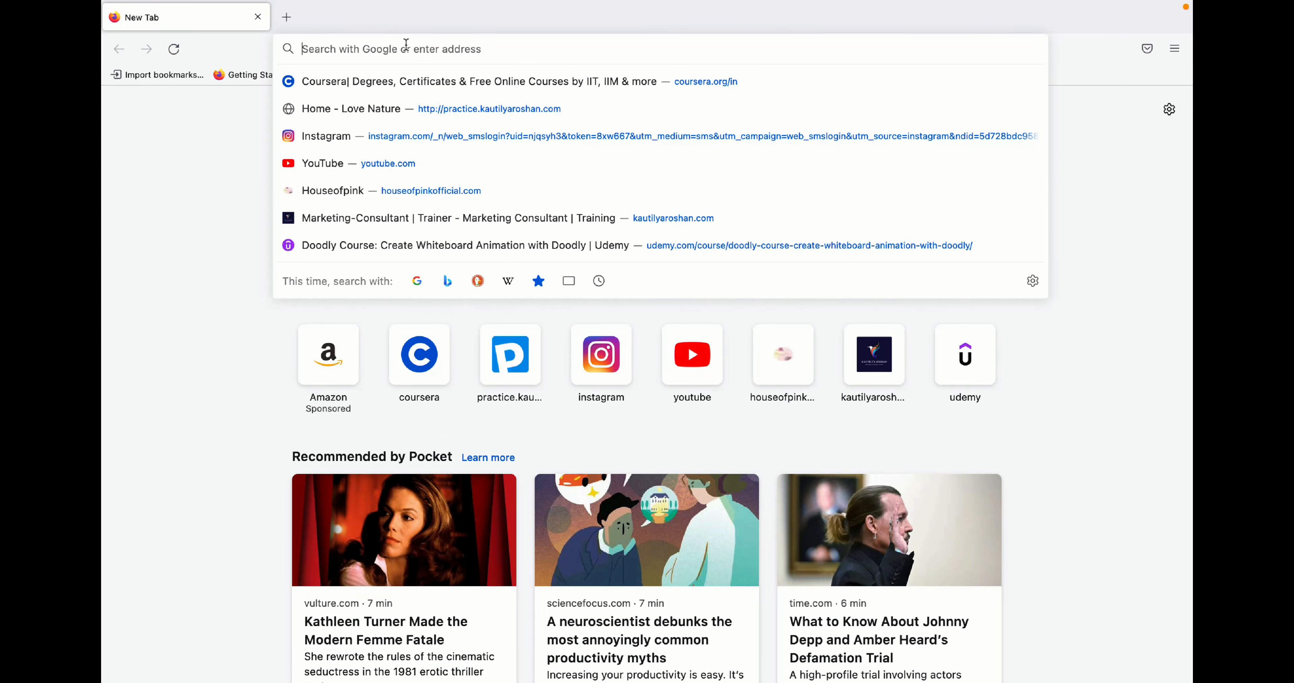
{"action": "type", "text": "m"}
{"action": "key", "text": "BackSpace"}
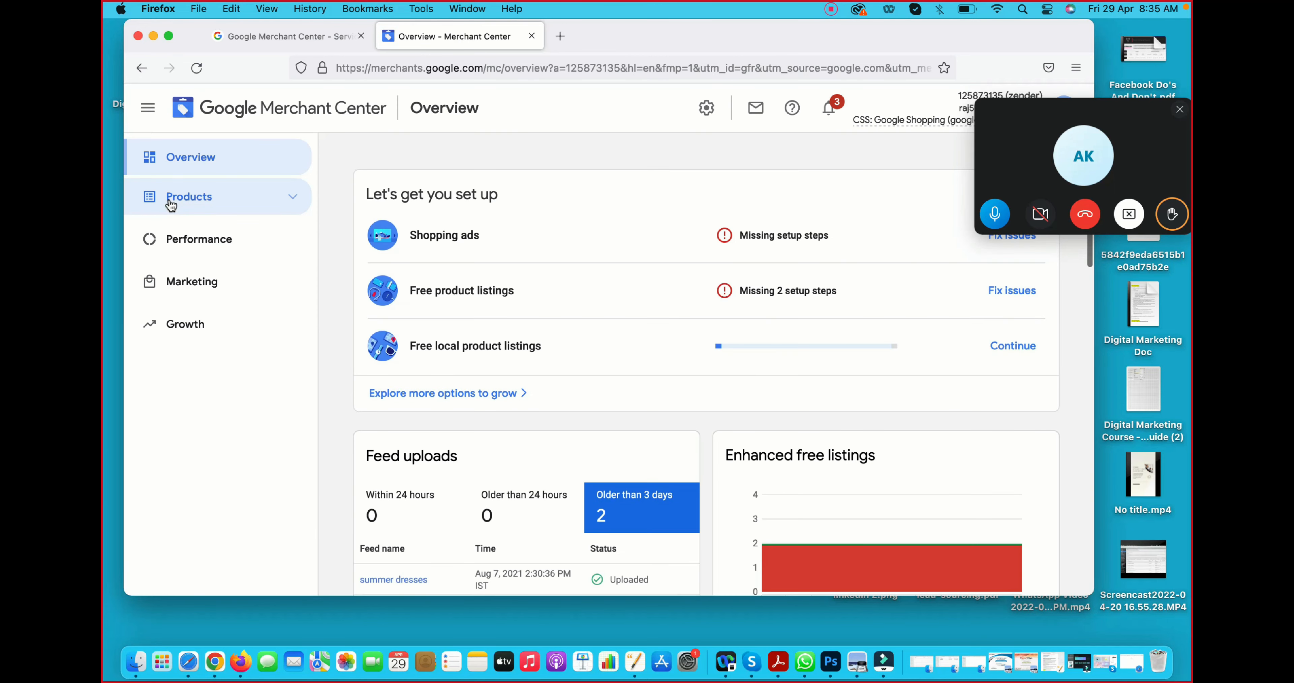
- Open the Feeds section under Products and start adding a new primary feed
{"action": "left_click", "coordinate": [169, 198]}
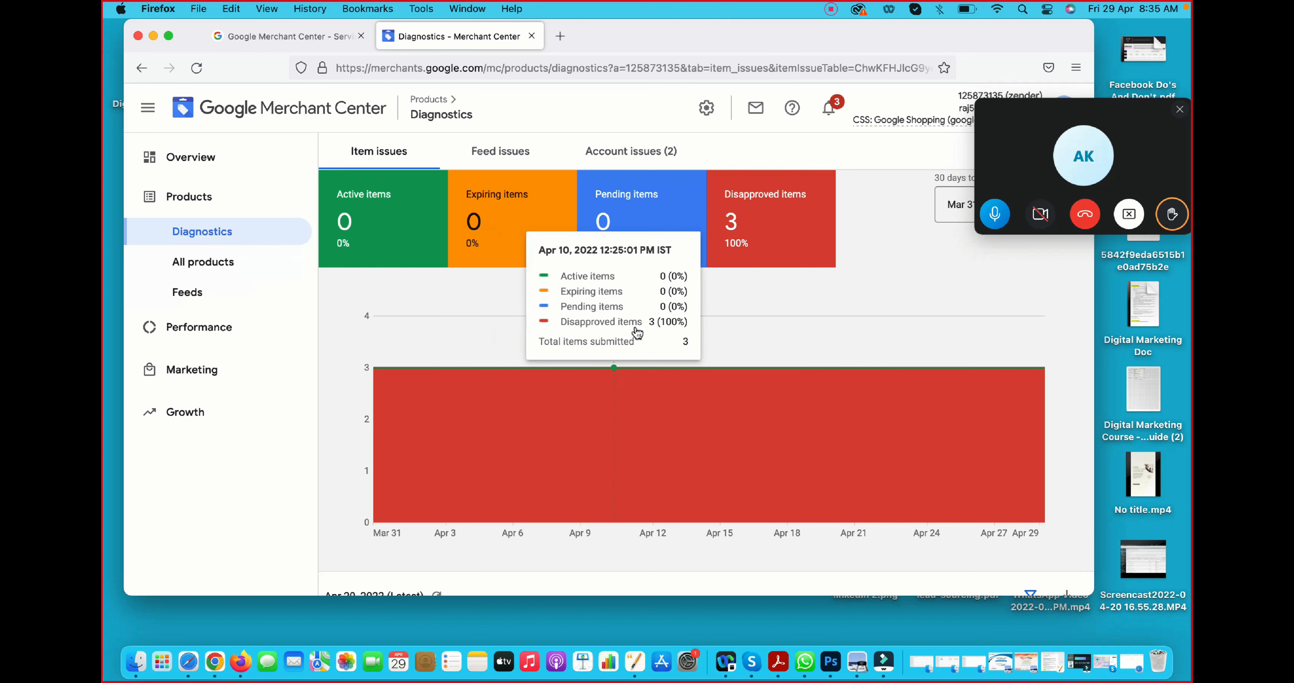
{"action": "left_click", "coordinate": [189, 294]}
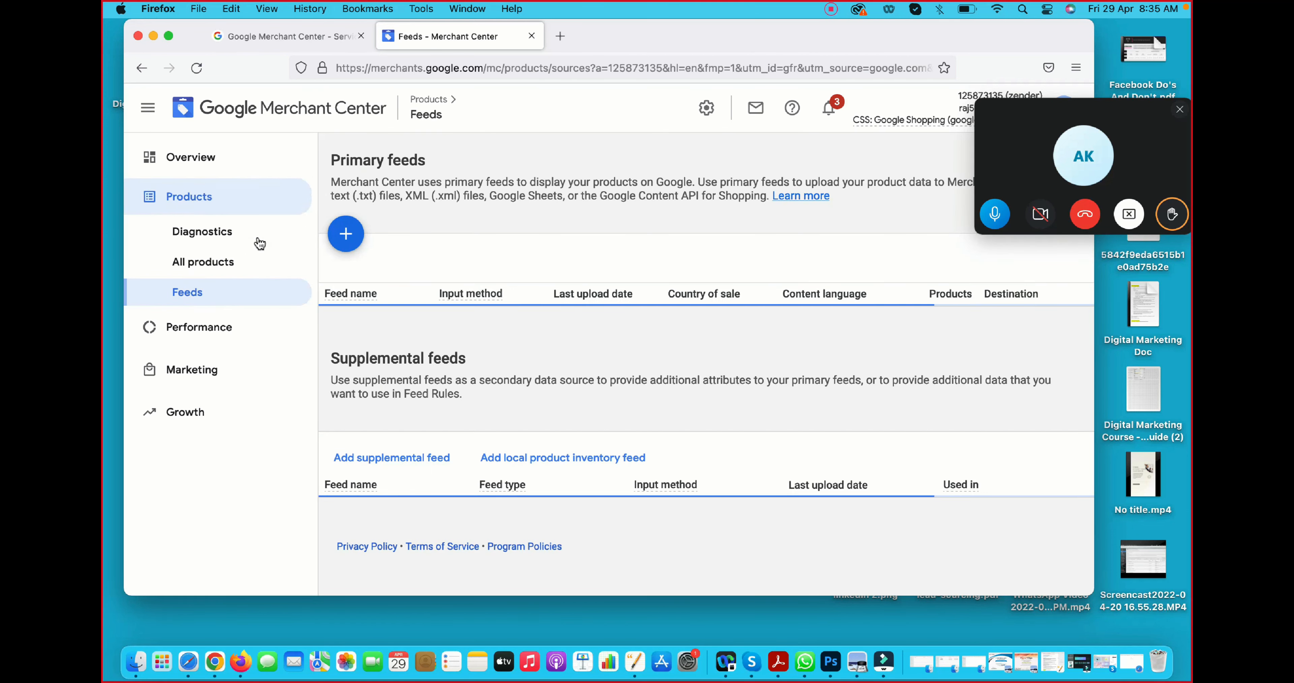
{"action": "left_click", "coordinate": [348, 241]}
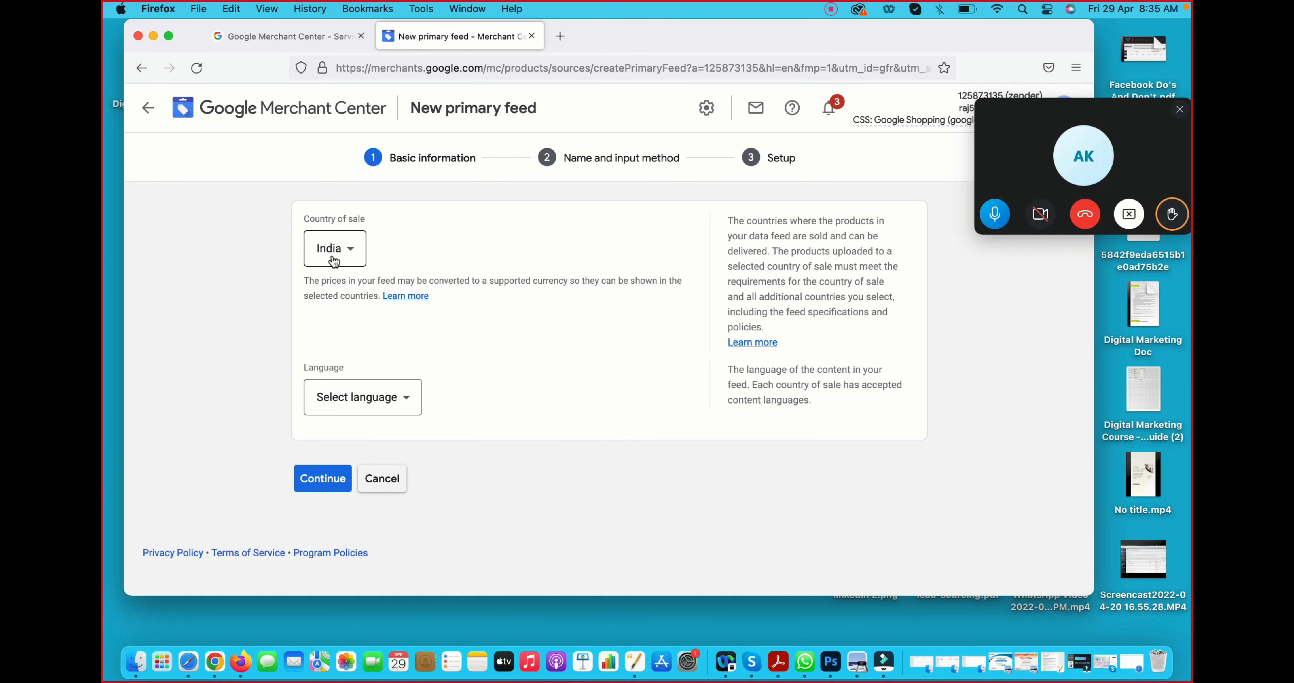
- Set the feed language to English with India as country of sale and continue
{"action": "left_click", "coordinate": [348, 399]}
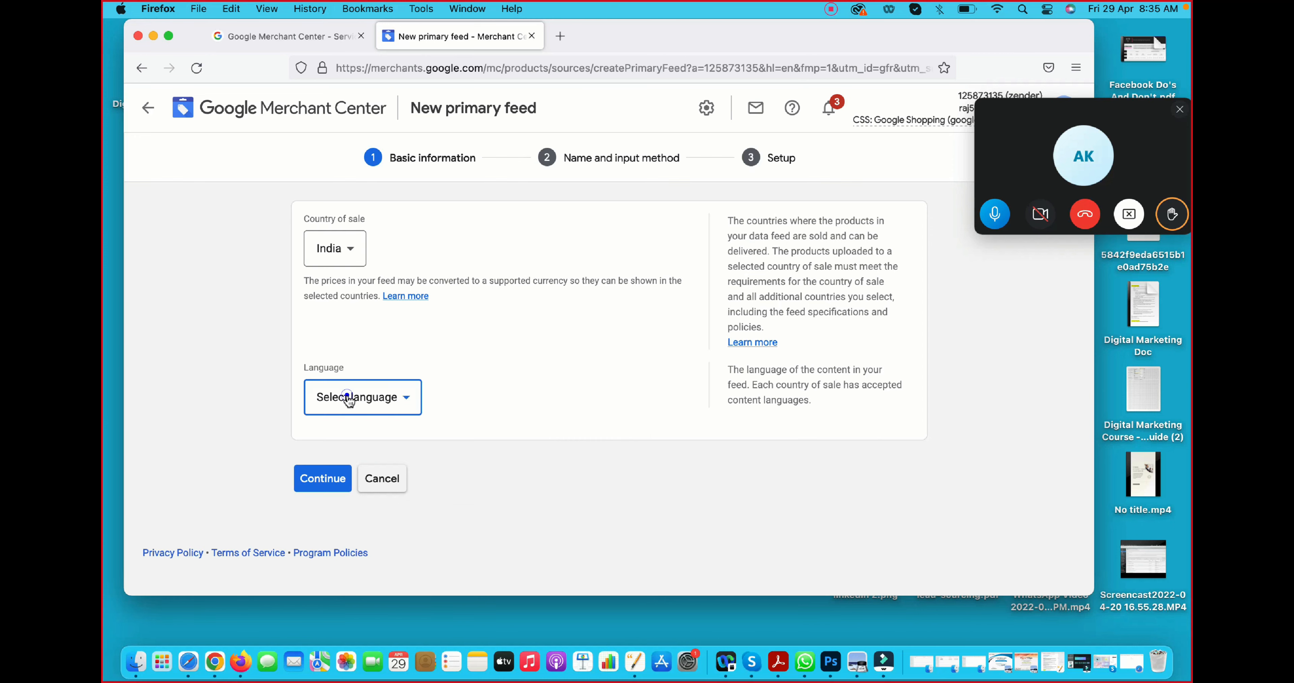
{"action": "left_click", "coordinate": [332, 143]}
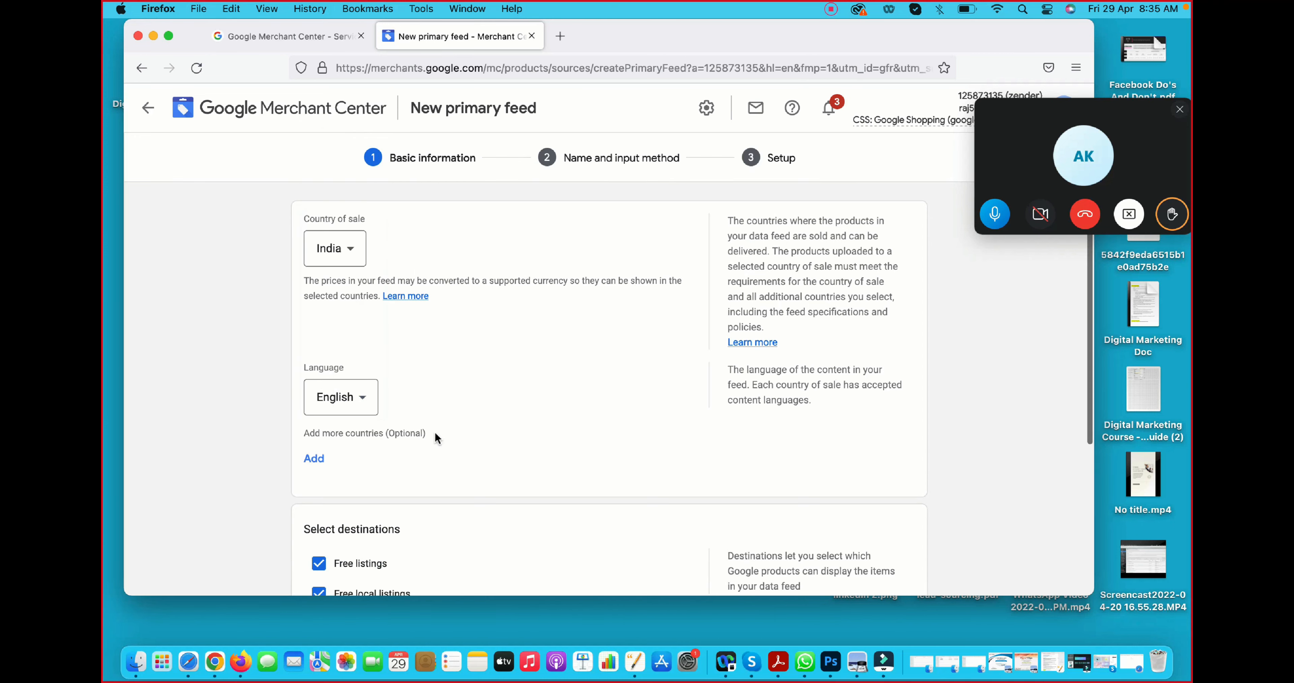
{"action": "scroll", "coordinate": [434, 430], "scroll_direction": "down", "scroll_amount": 5}
{"action": "left_click", "coordinate": [332, 503]}
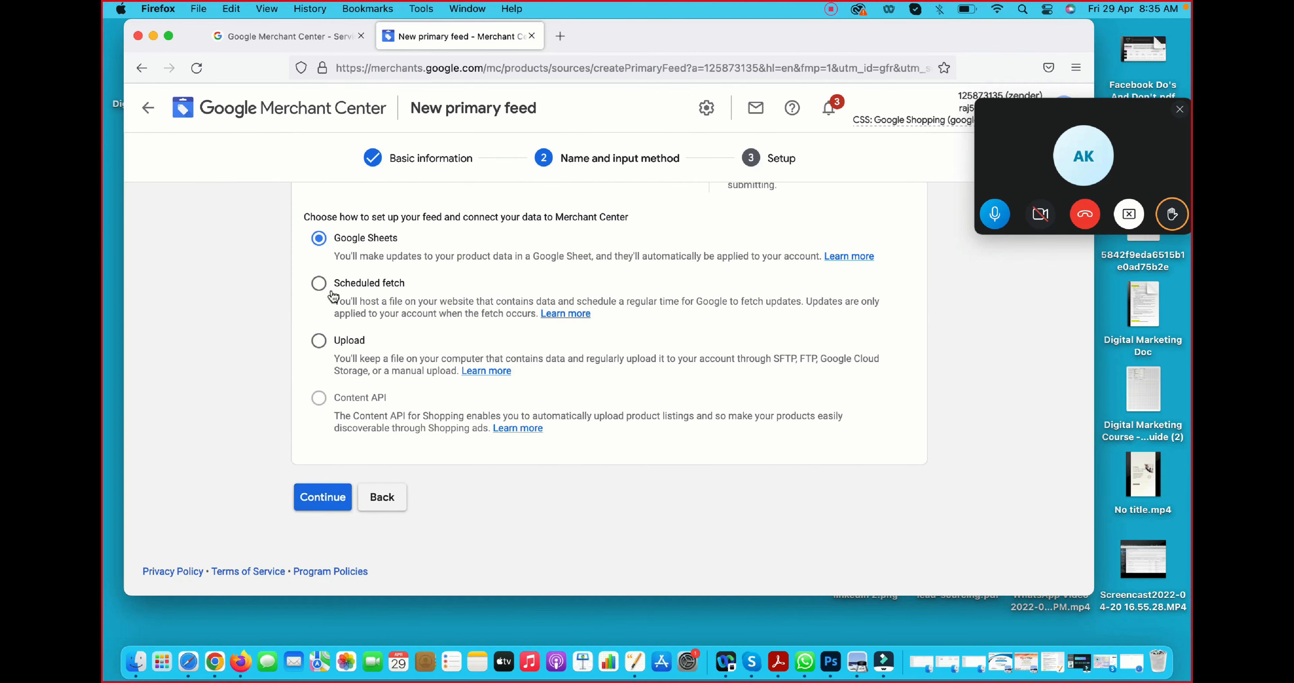
- Name the primary feed "kids clothing" with Google Sheets as the input method and continue
{"action": "left_click", "coordinate": [322, 495]}
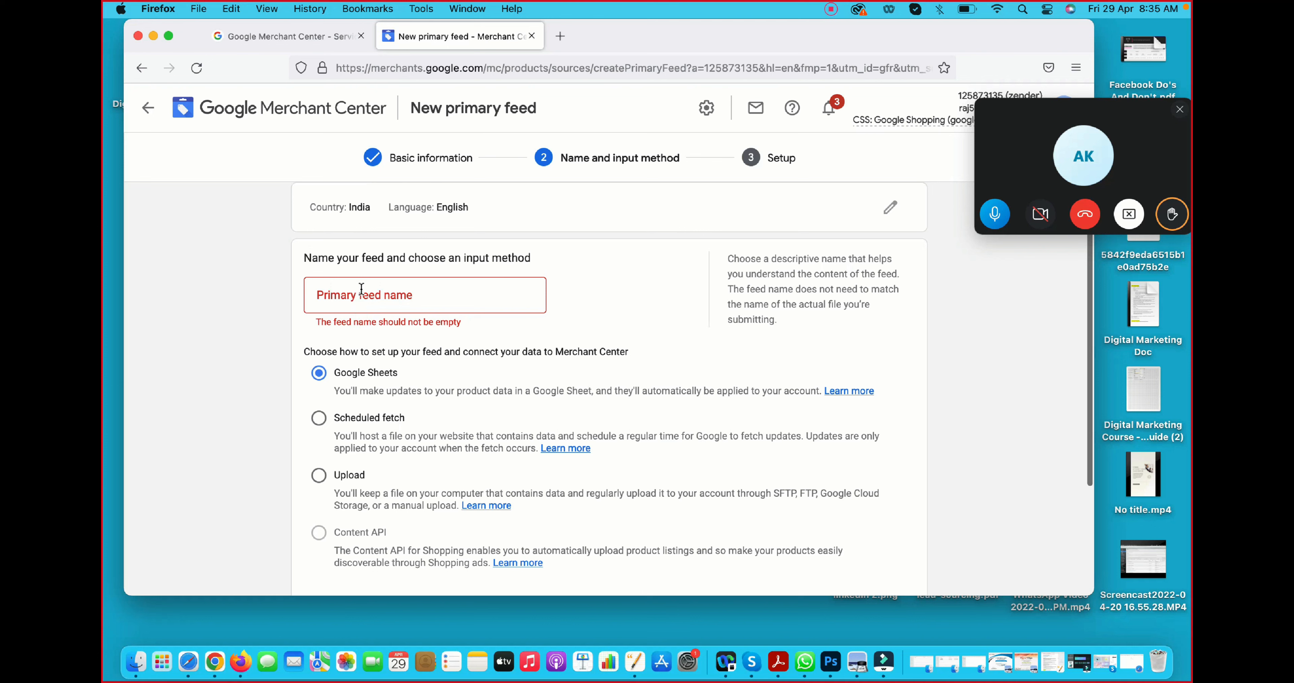
{"action": "left_click", "coordinate": [361, 291]}
{"action": "type", "text": "kids clothing"}
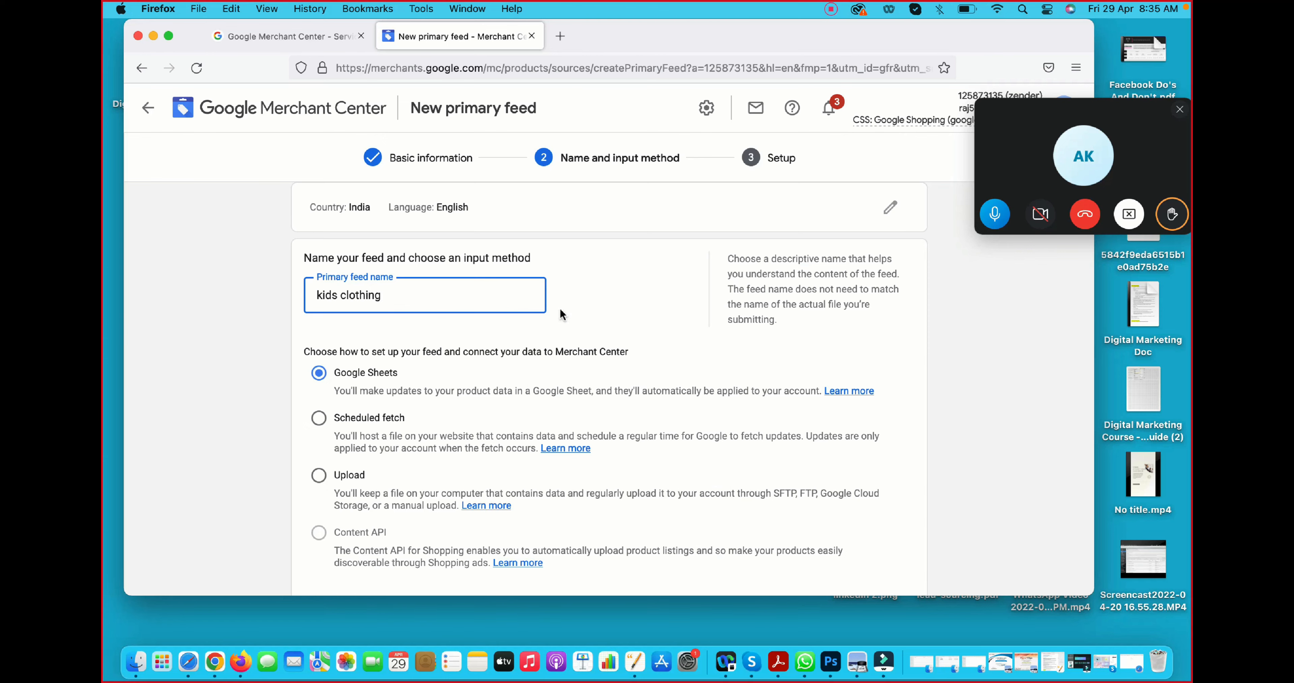
{"action": "scroll", "coordinate": [578, 321], "scroll_direction": "down", "scroll_amount": 3}
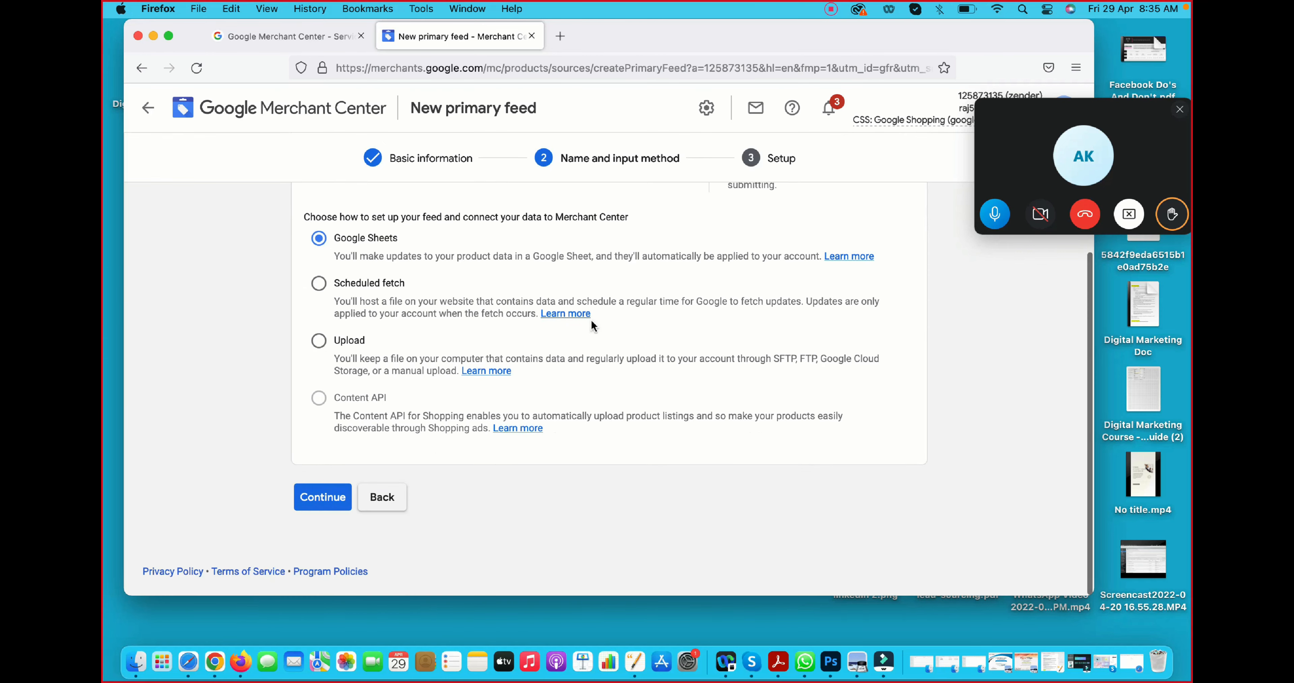
{"action": "left_click", "coordinate": [317, 496]}
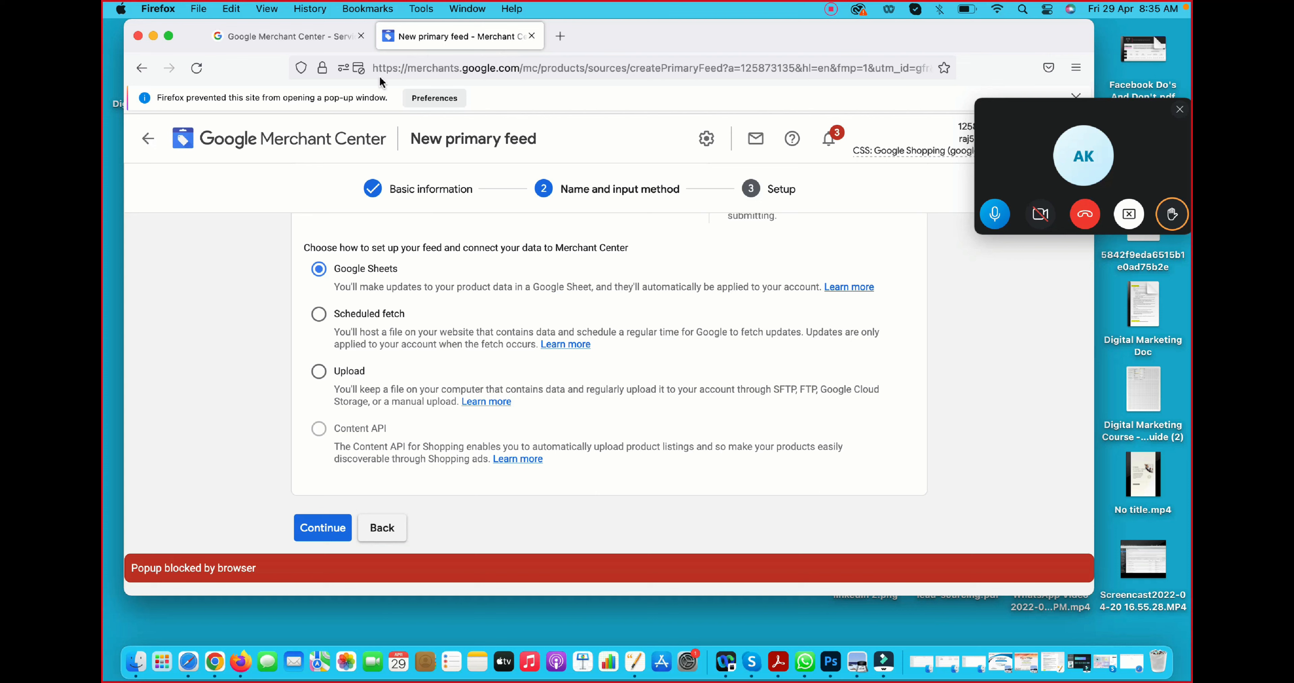
- Allow pop-up windows for merchants.google.com and continue to the feed setup stage
{"action": "left_click", "coordinate": [359, 68]}
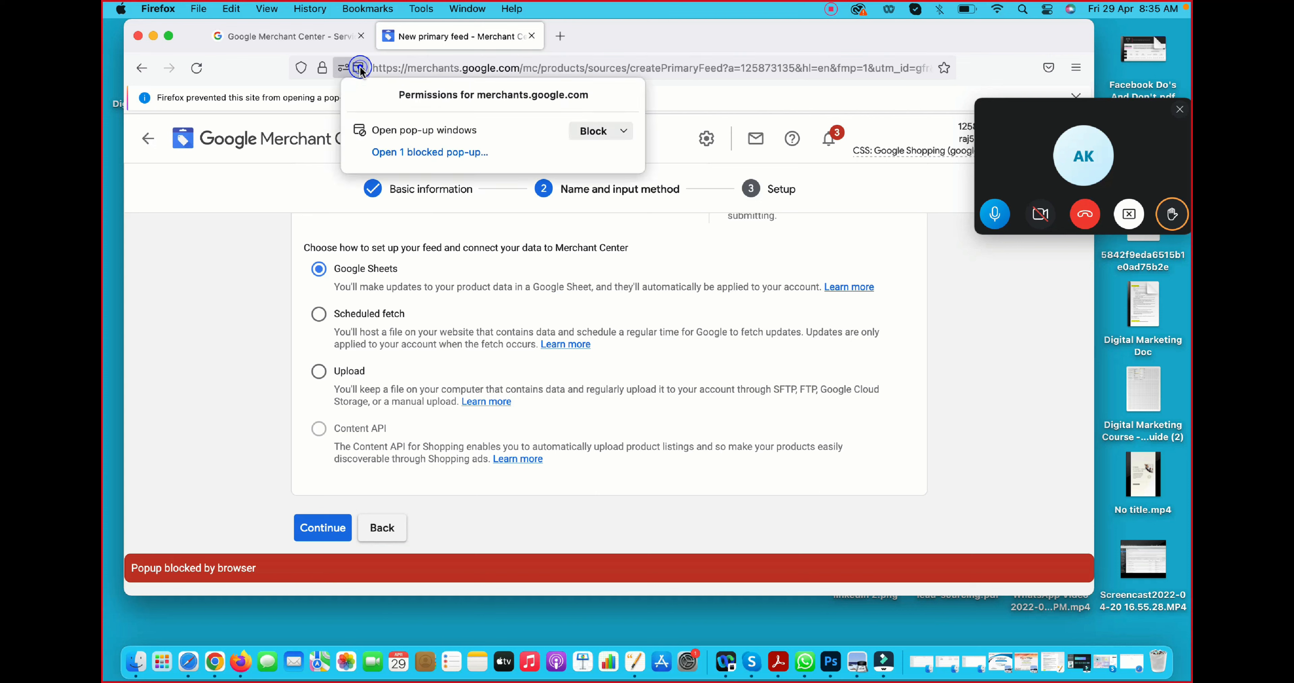
{"action": "left_click", "coordinate": [602, 132]}
{"action": "left_click", "coordinate": [324, 528]}
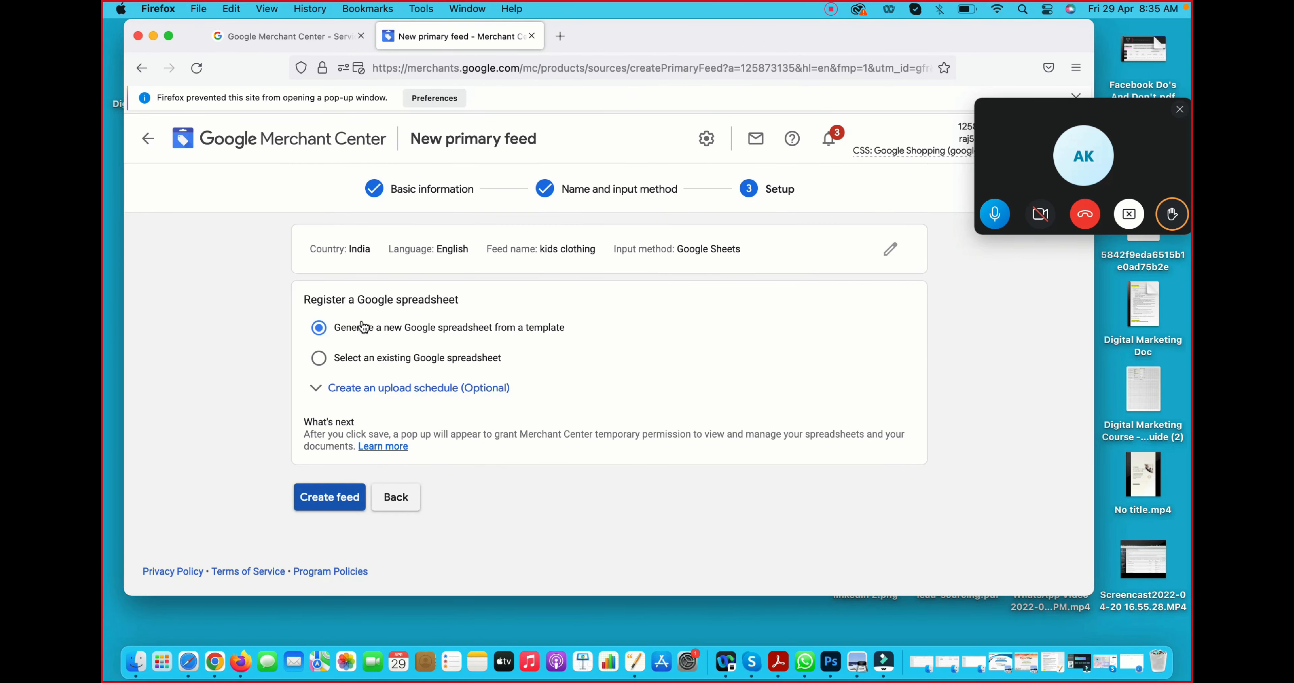
- Create the feed with a new Google spreadsheet generated from a template and open that spreadsheet
{"action": "left_click", "coordinate": [330, 498]}
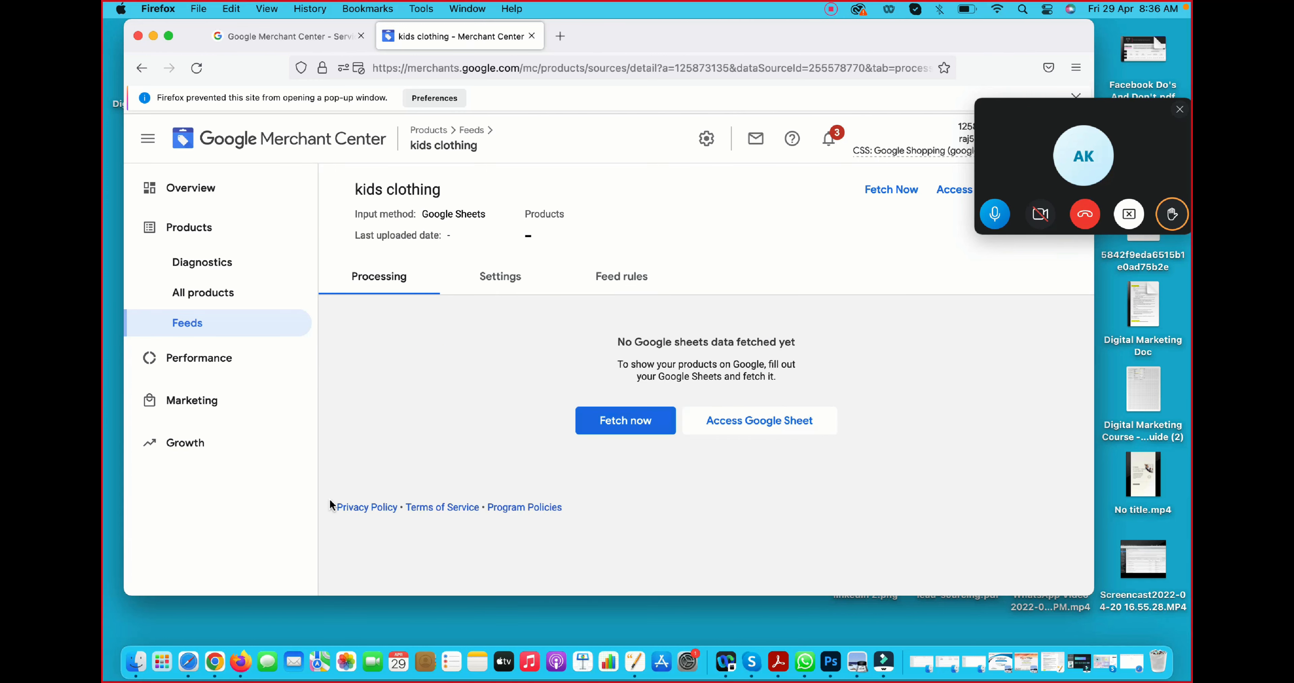
{"action": "left_click", "coordinate": [771, 421]}
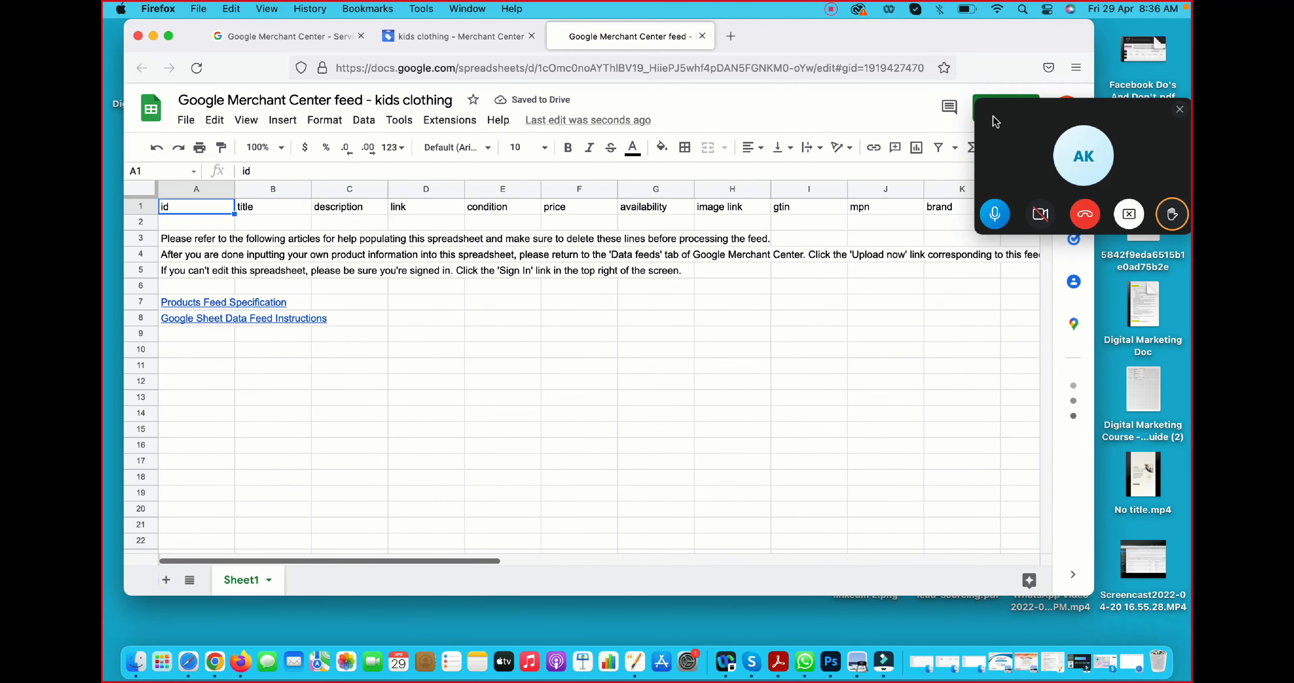
- Maximize the spreadsheet window and delete the instruction lines below the header row
{"action": "left_click_drag", "start_coordinate": [1024, 168], "coordinate": [1118, 323]}
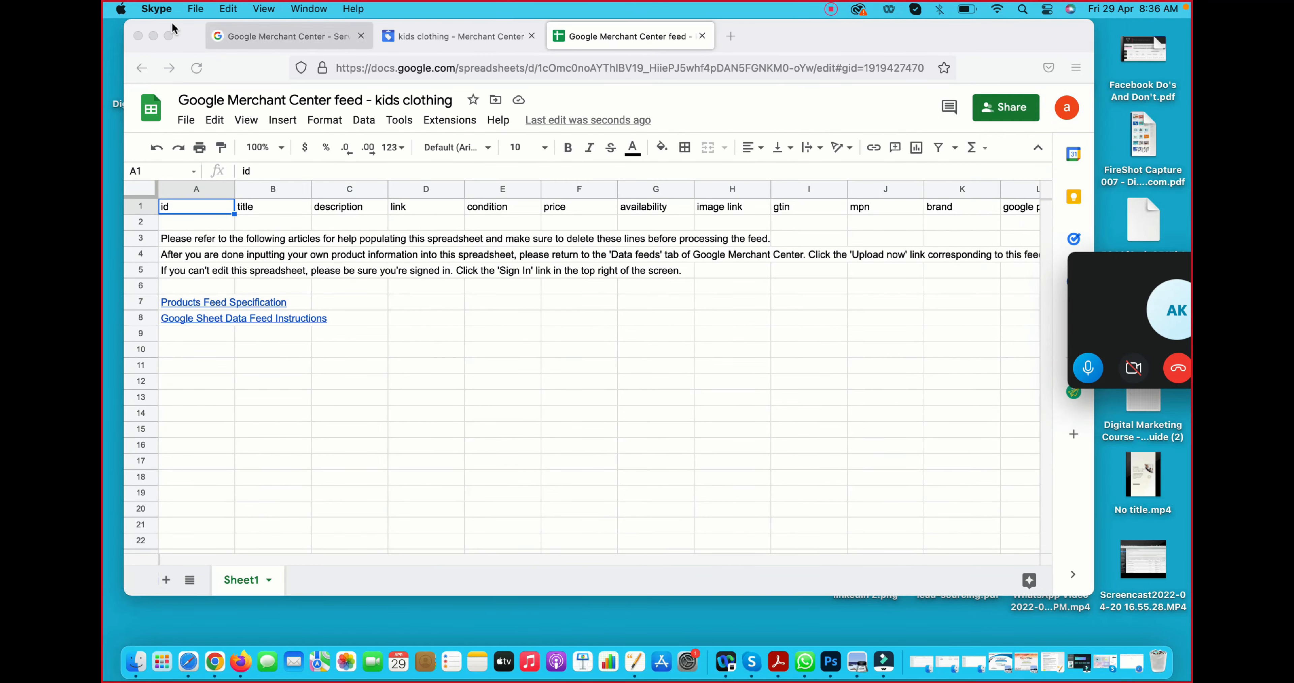
{"action": "left_click", "coordinate": [168, 35]}
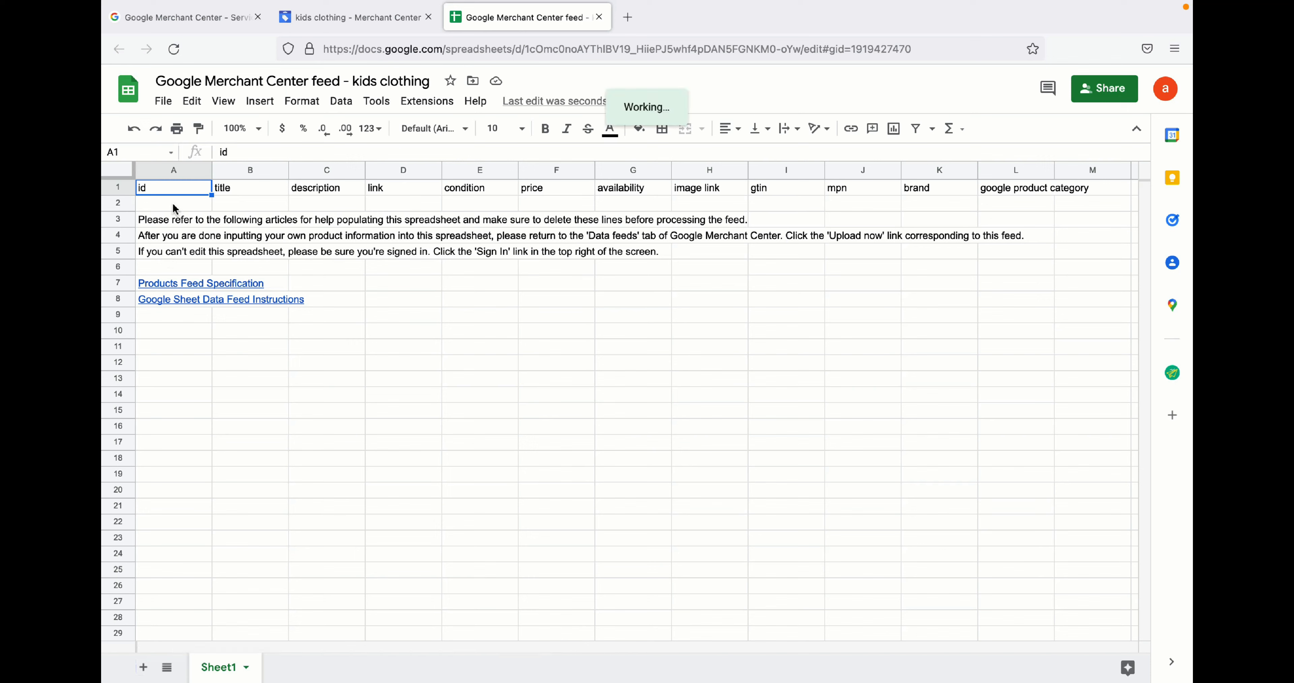
{"action": "left_click", "coordinate": [176, 204]}
{"action": "left_click", "coordinate": [246, 202]}
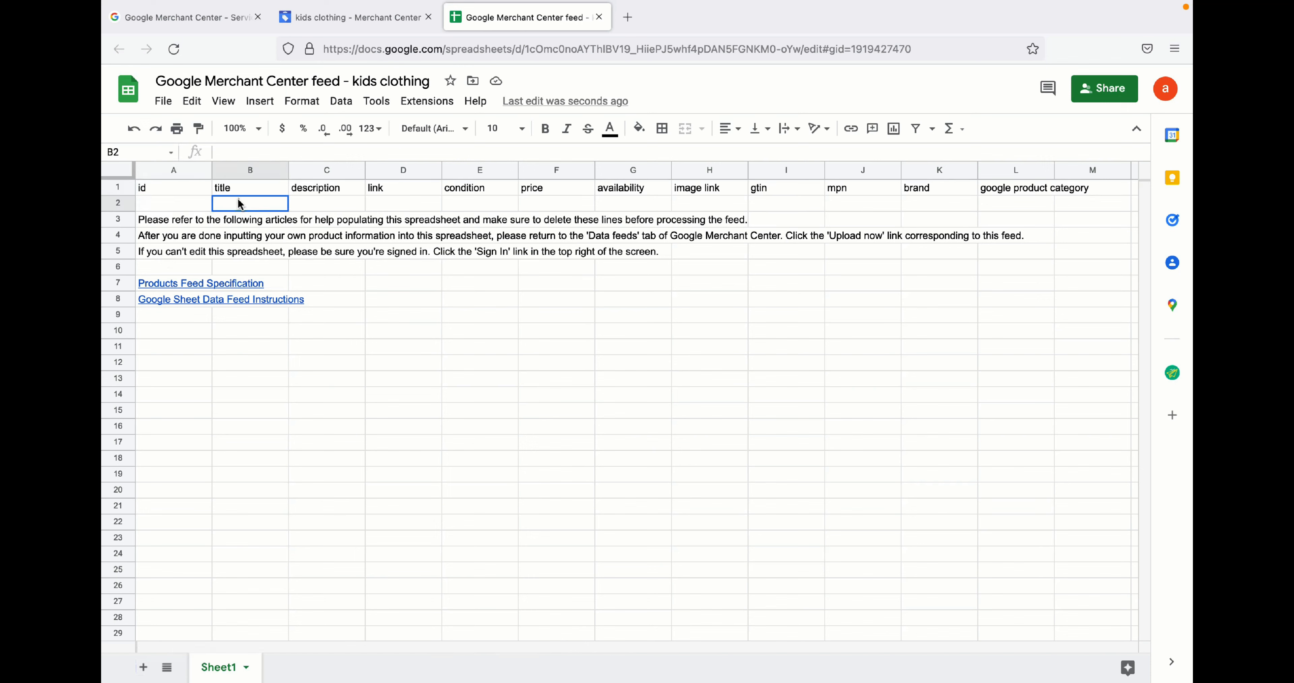
{"action": "left_click_drag", "start_coordinate": [142, 216], "coordinate": [312, 323]}
{"action": "key", "text": "Delete"}
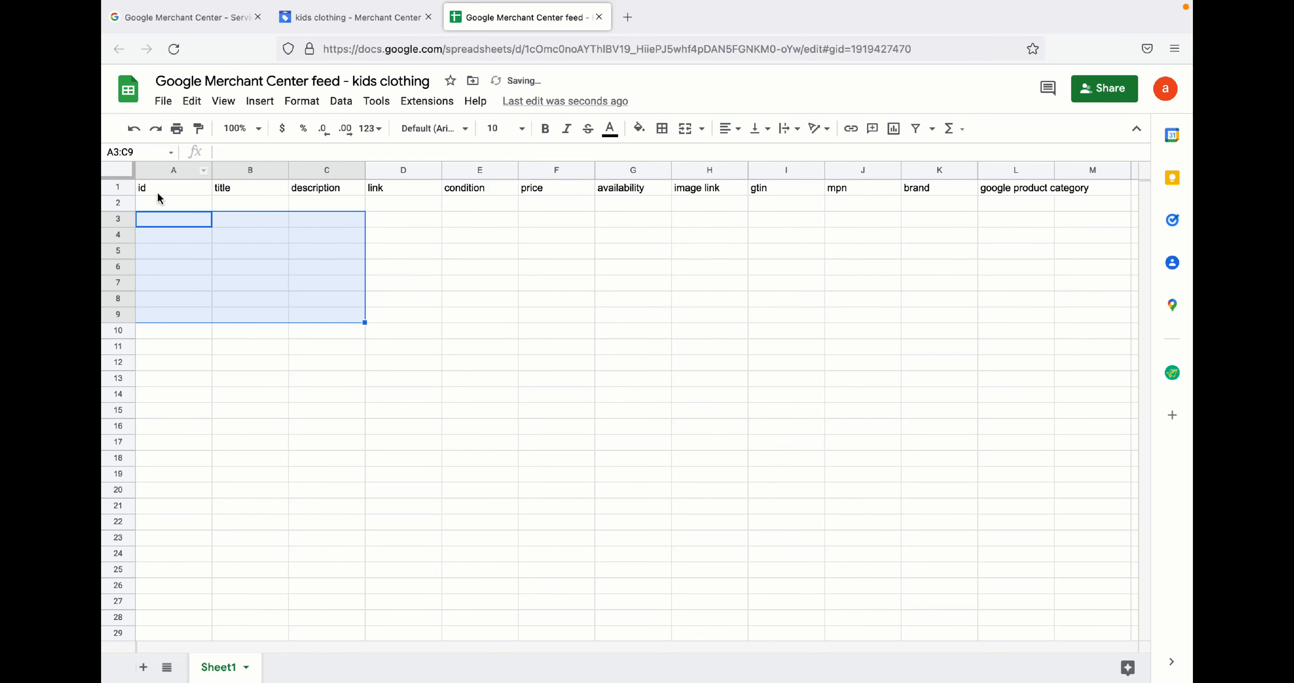
- Examine each feed template column from id through google product category
{"action": "left_click", "coordinate": [161, 203]}
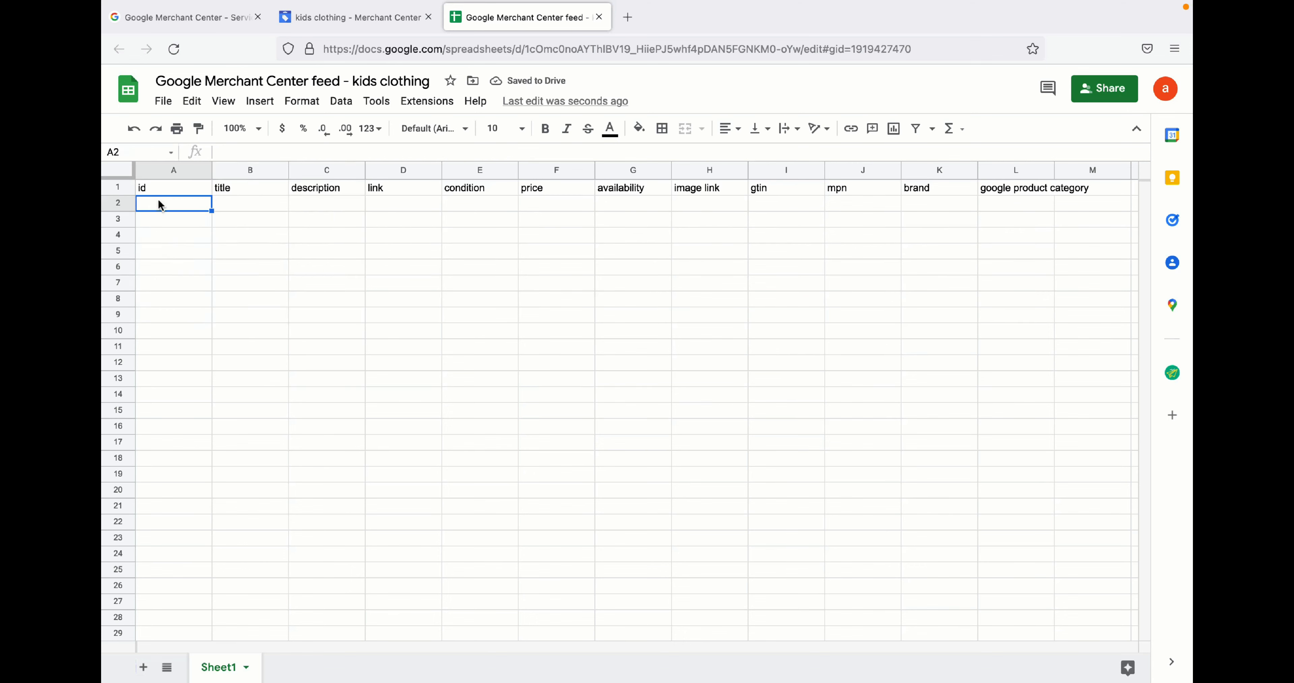
{"action": "left_click_drag", "start_coordinate": [153, 208], "coordinate": [165, 452]}
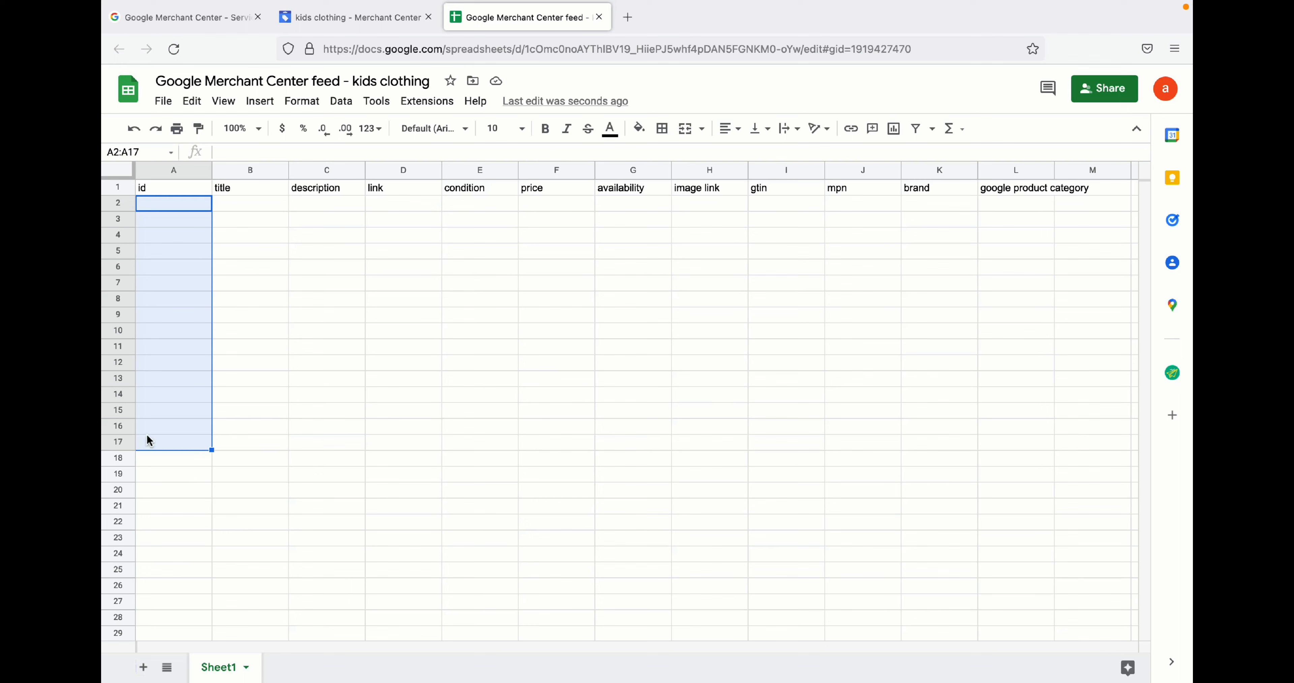
{"action": "left_click", "coordinate": [149, 440]}
{"action": "left_click_drag", "start_coordinate": [173, 203], "coordinate": [205, 505]}
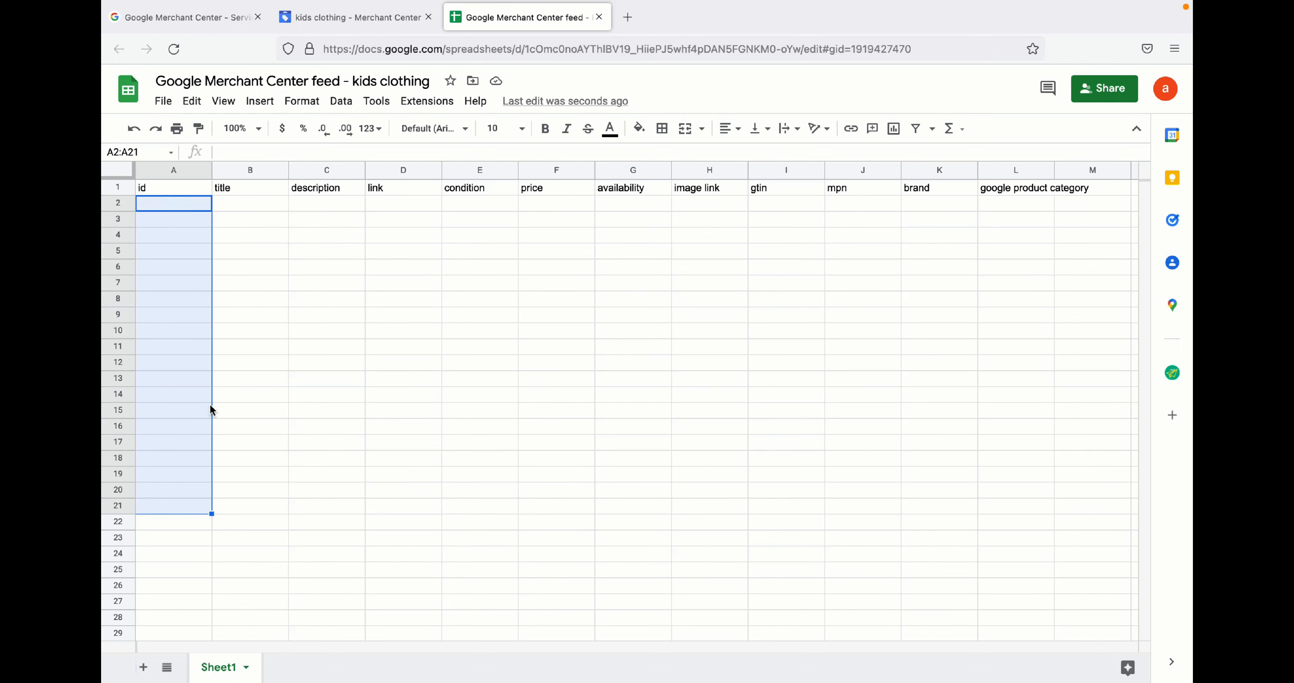
{"action": "left_click_drag", "start_coordinate": [263, 208], "coordinate": [263, 526]}
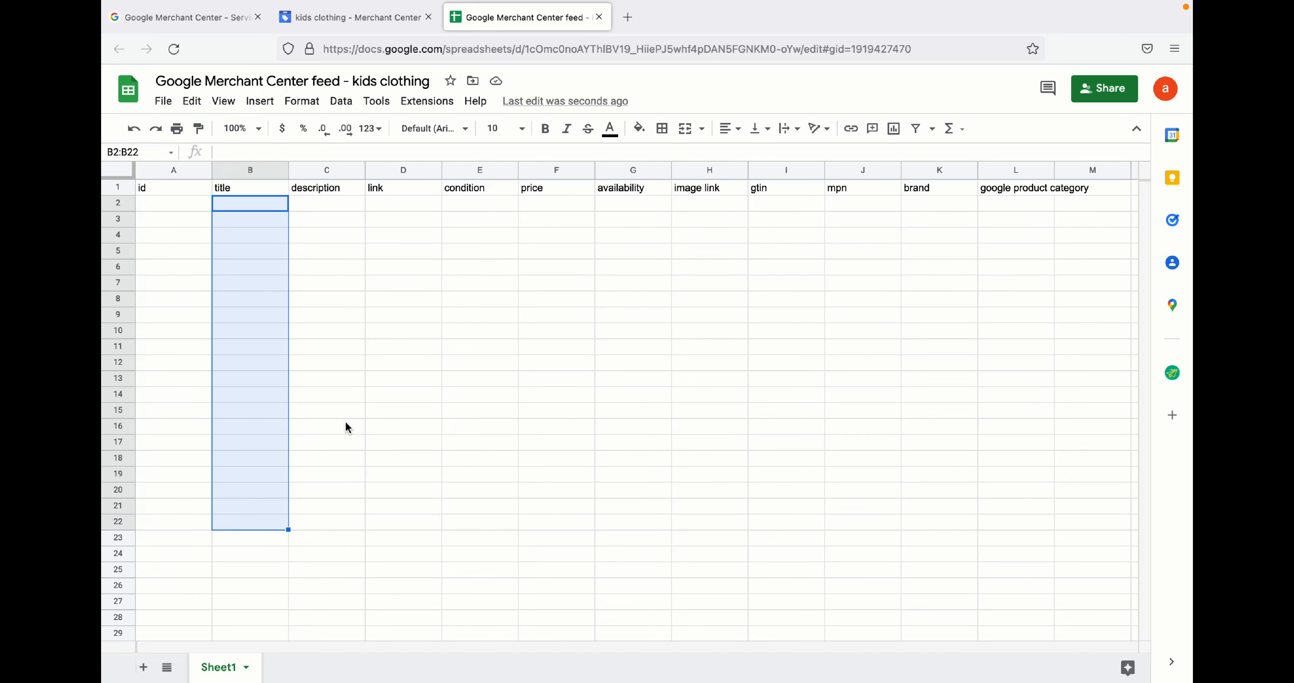
{"action": "left_click_drag", "start_coordinate": [420, 207], "coordinate": [412, 515]}
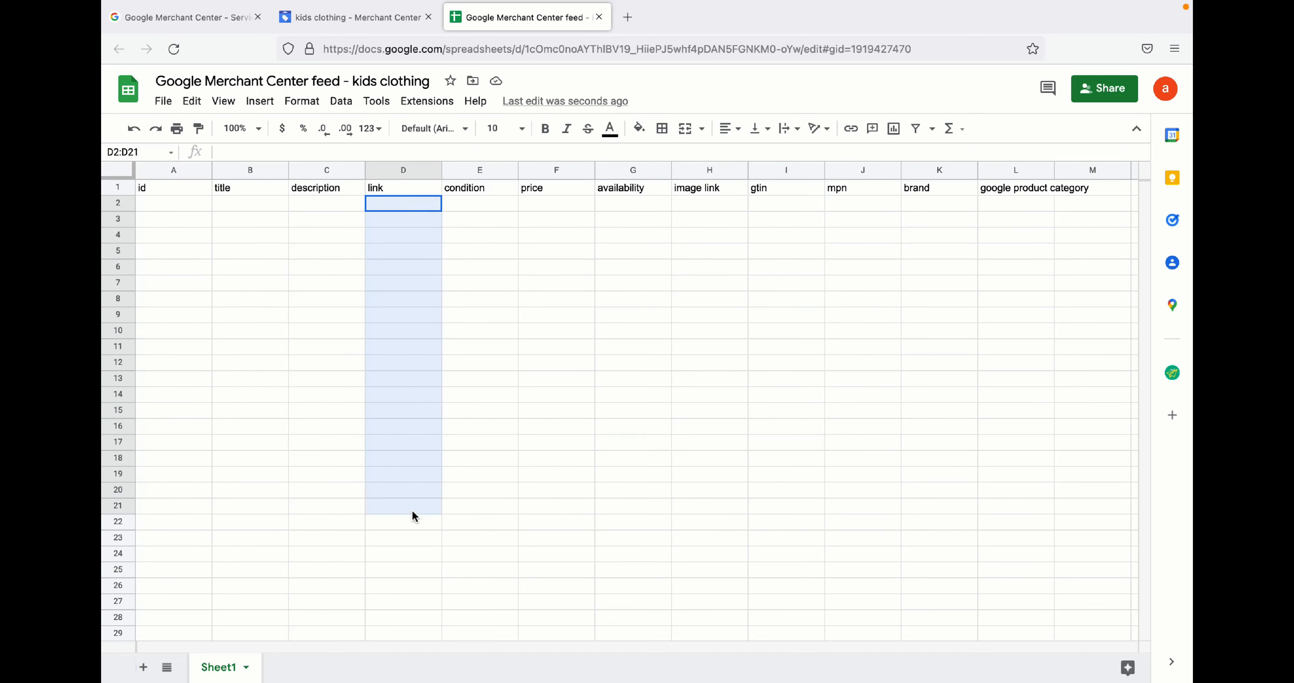
{"action": "left_click_drag", "start_coordinate": [482, 205], "coordinate": [516, 570]}
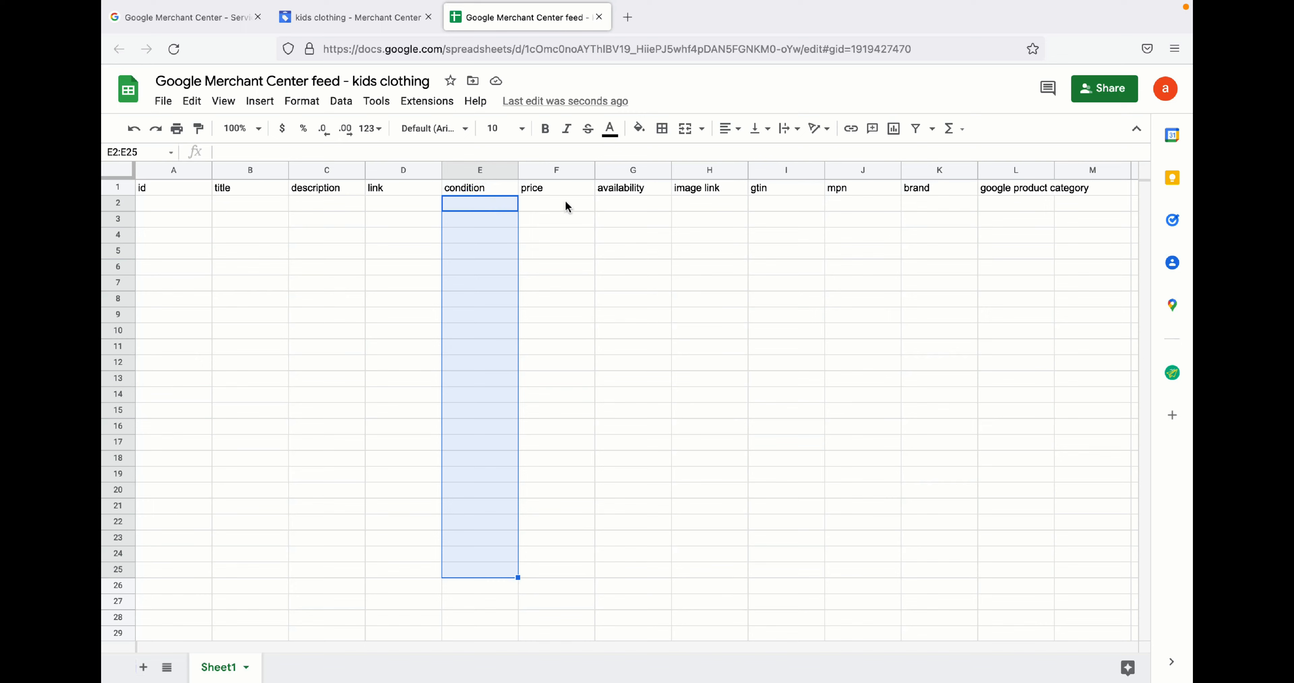
{"action": "left_click_drag", "start_coordinate": [566, 206], "coordinate": [567, 588]}
{"action": "left_click_drag", "start_coordinate": [637, 201], "coordinate": [643, 460]}
{"action": "left_click_drag", "start_coordinate": [698, 200], "coordinate": [704, 598]}
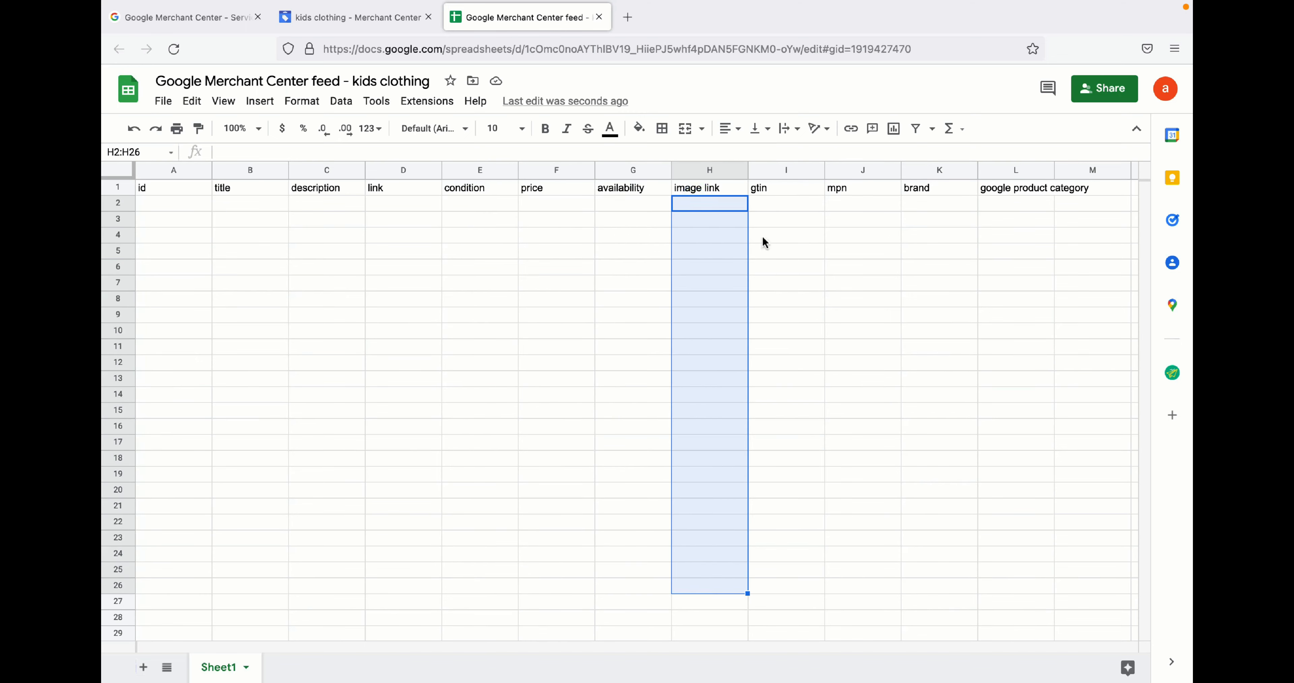
{"action": "left_click_drag", "start_coordinate": [764, 204], "coordinate": [775, 436]}
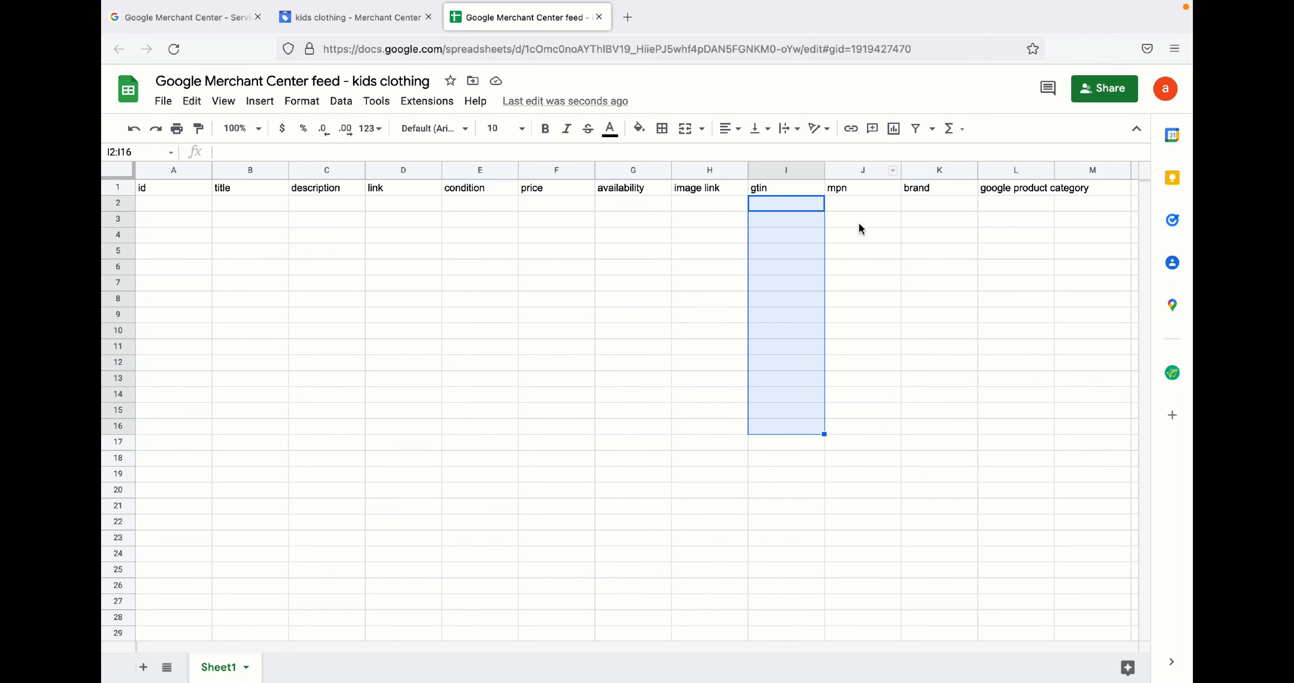
{"action": "left_click_drag", "start_coordinate": [857, 200], "coordinate": [829, 464]}
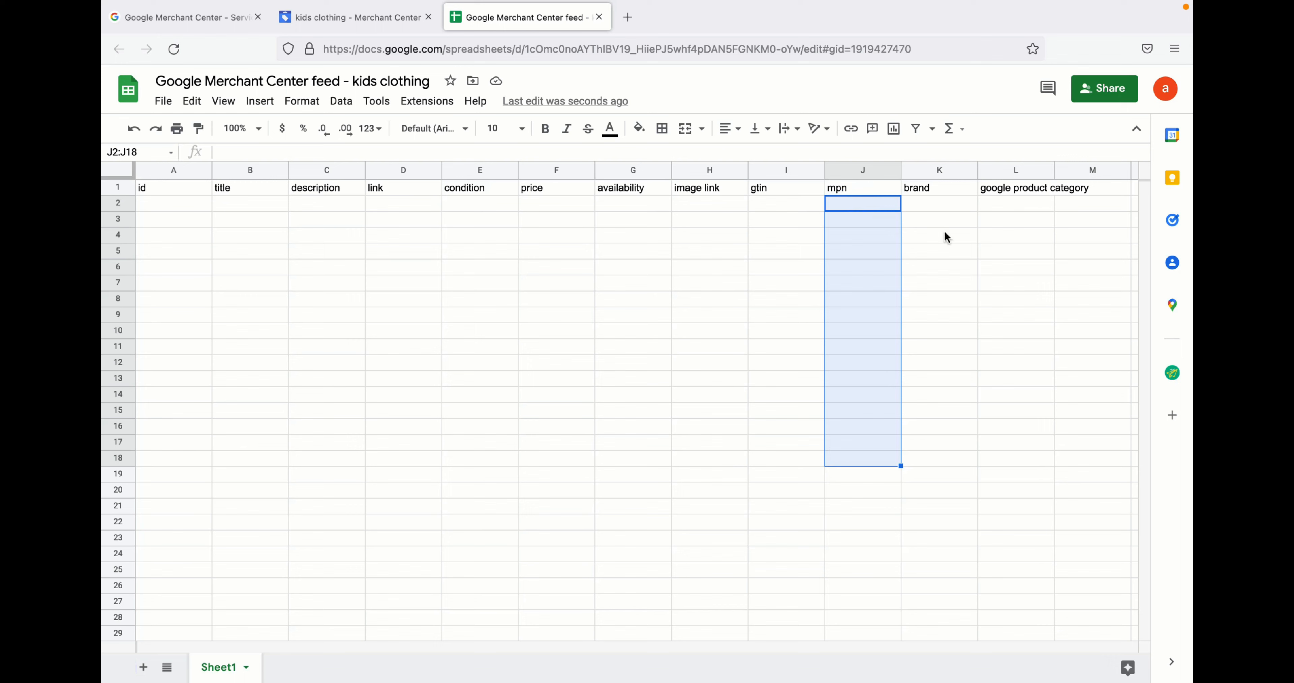
{"action": "left_click_drag", "start_coordinate": [937, 202], "coordinate": [937, 461]}
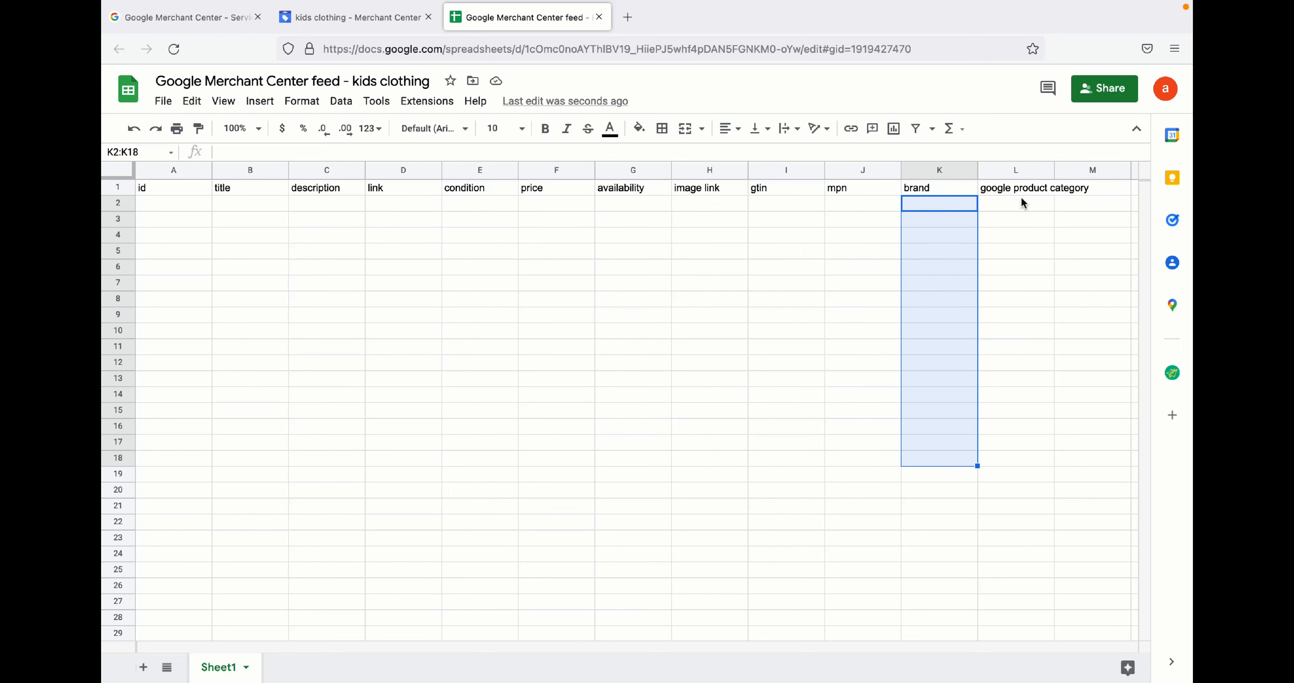
{"action": "left_click_drag", "start_coordinate": [1017, 202], "coordinate": [1015, 470]}
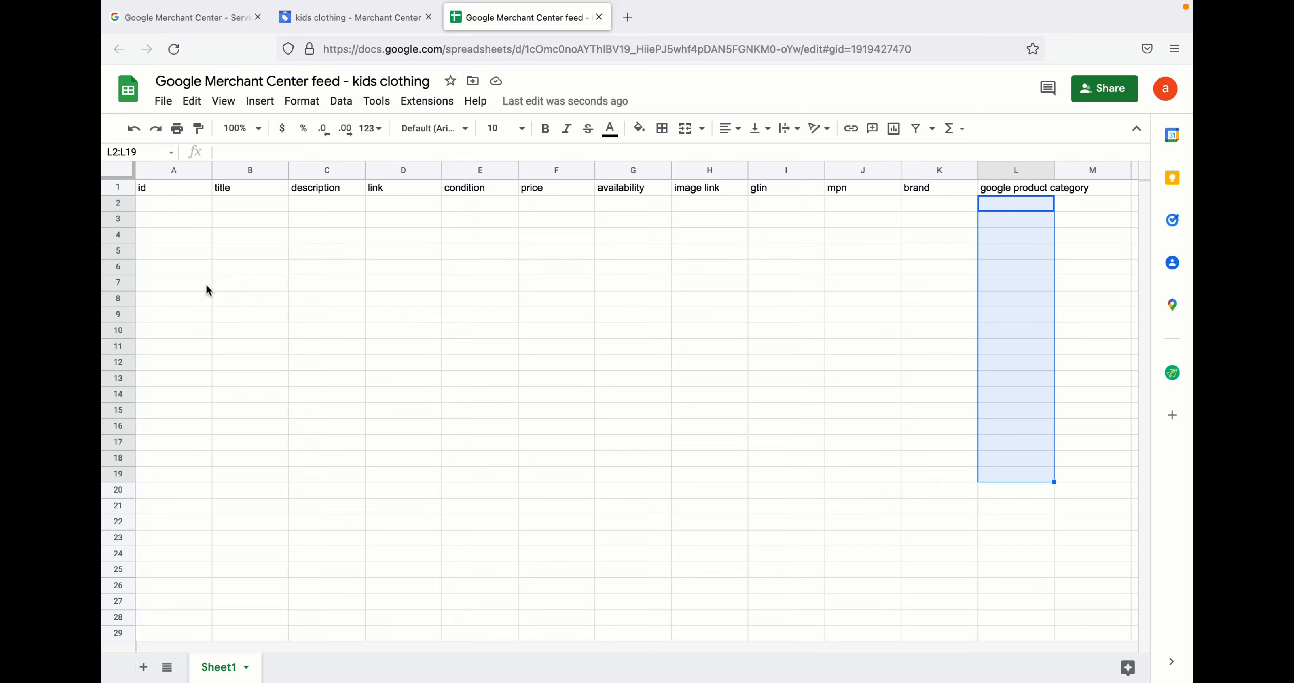
- Return to Merchant Center and review the primary feeds list for the kids clothing feed
{"action": "left_click", "coordinate": [333, 56]}
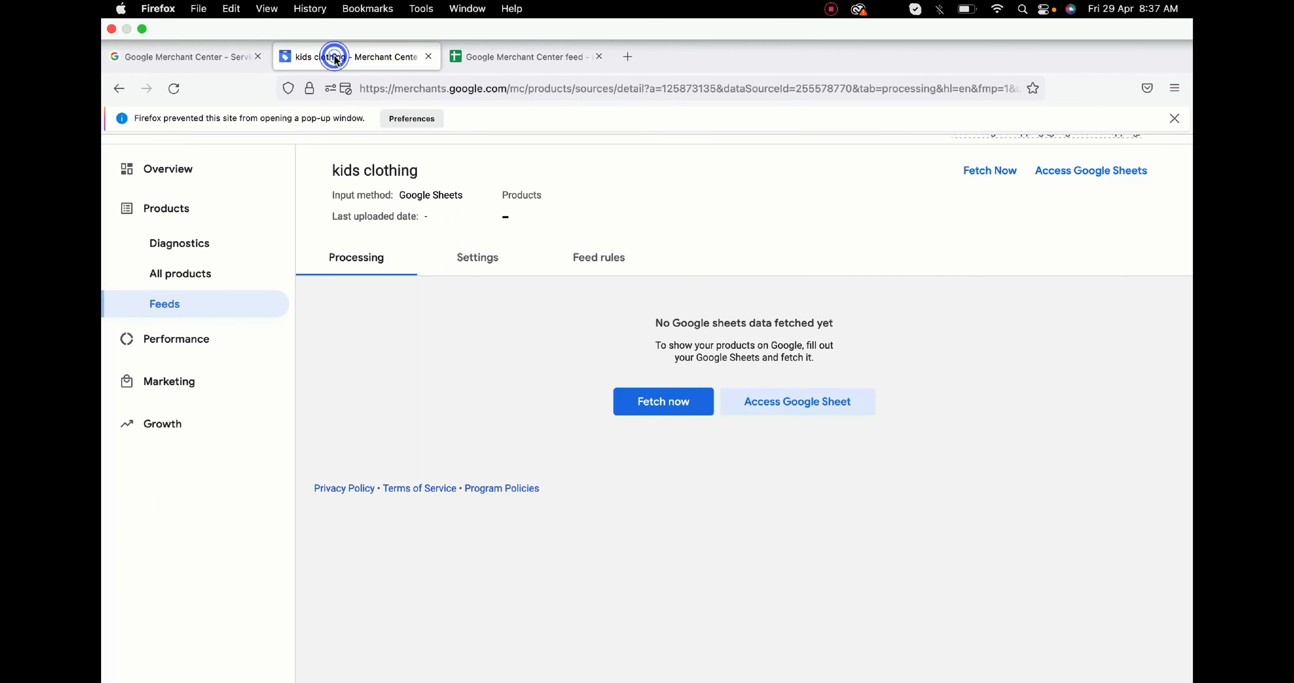
{"action": "left_click", "coordinate": [161, 302]}
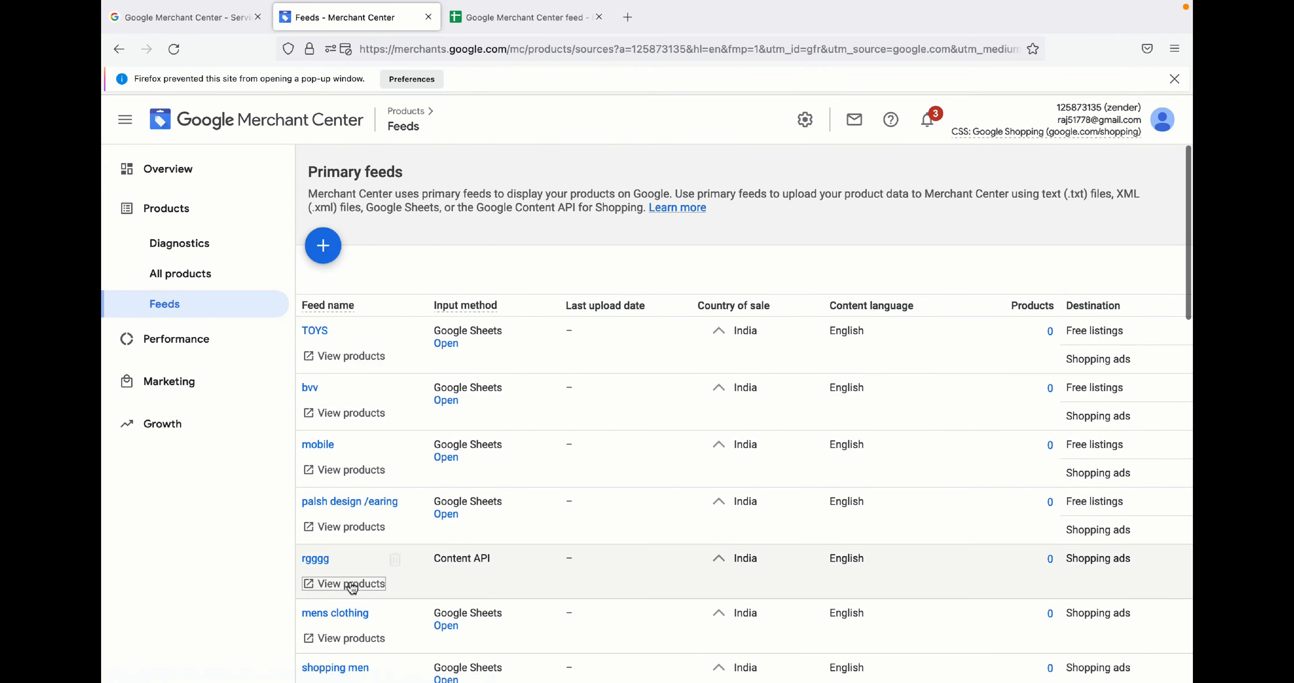
{"action": "scroll", "coordinate": [406, 431], "scroll_direction": "down", "scroll_amount": 3}
{"action": "scroll", "coordinate": [406, 432], "scroll_direction": "down", "scroll_amount": 15}
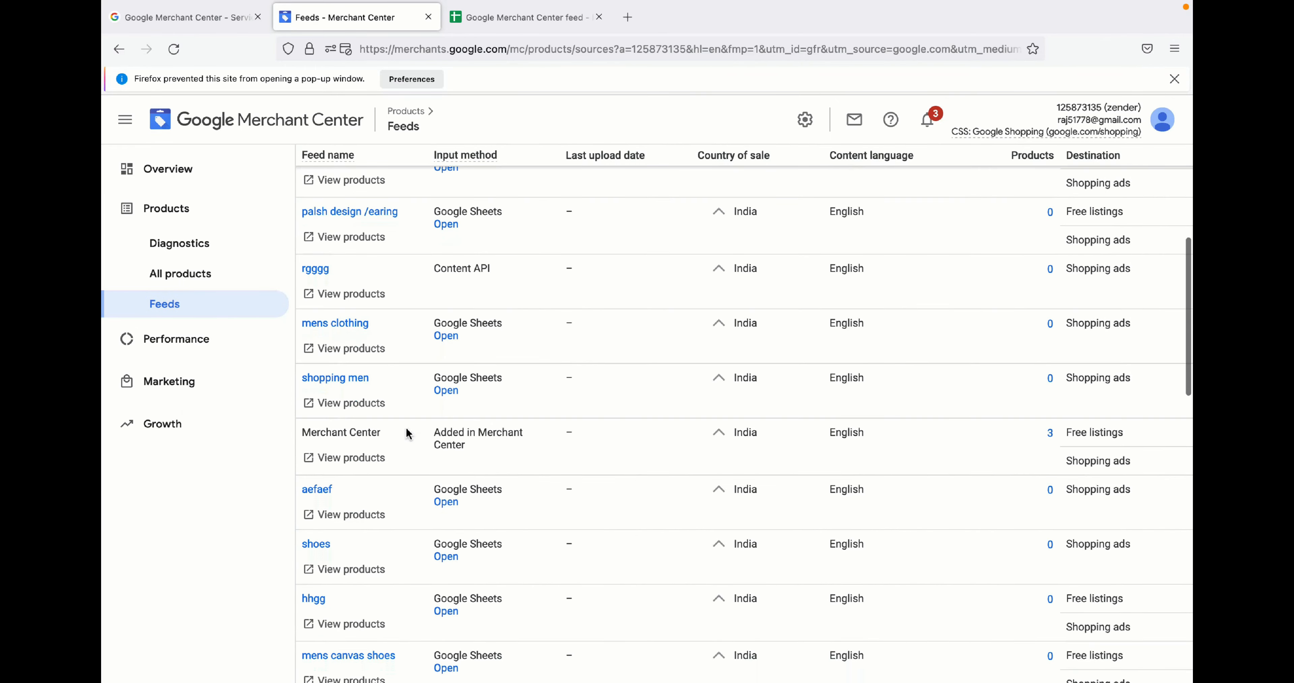
{"action": "scroll", "coordinate": [407, 433], "scroll_direction": "down", "scroll_amount": 14}
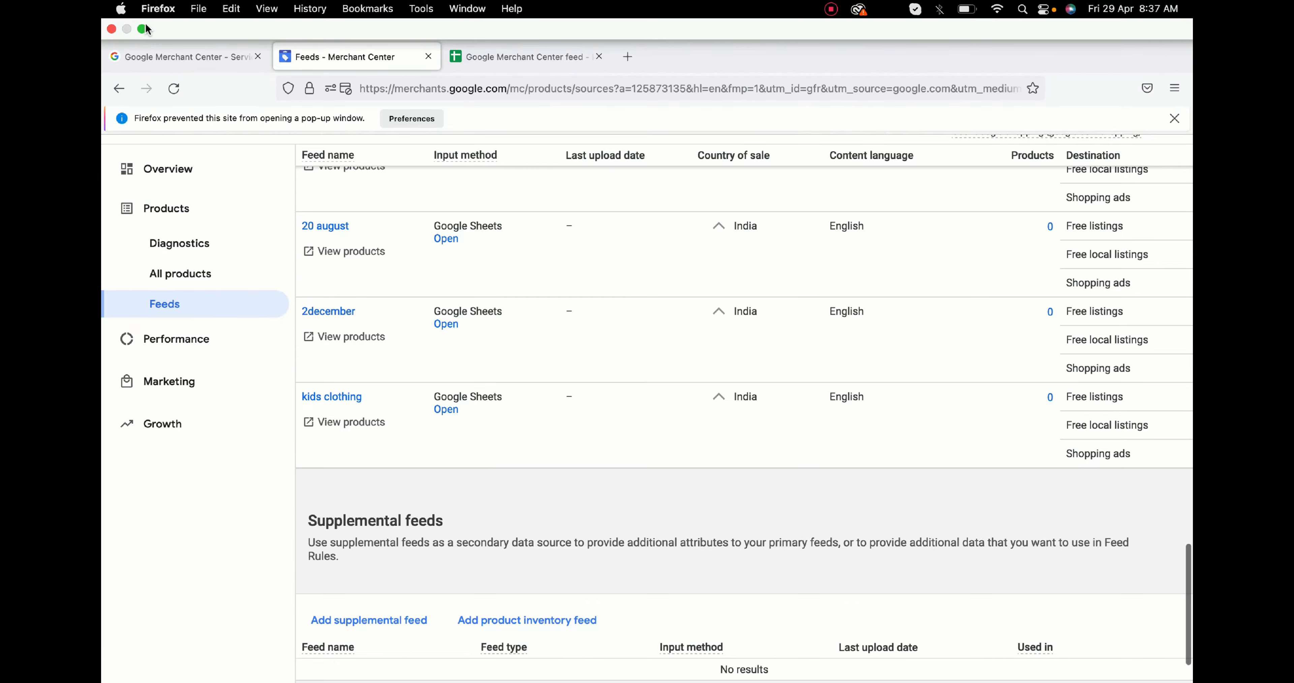
- Switch to Safari and open the Google Ads tab
{"action": "left_click", "coordinate": [146, 39]}
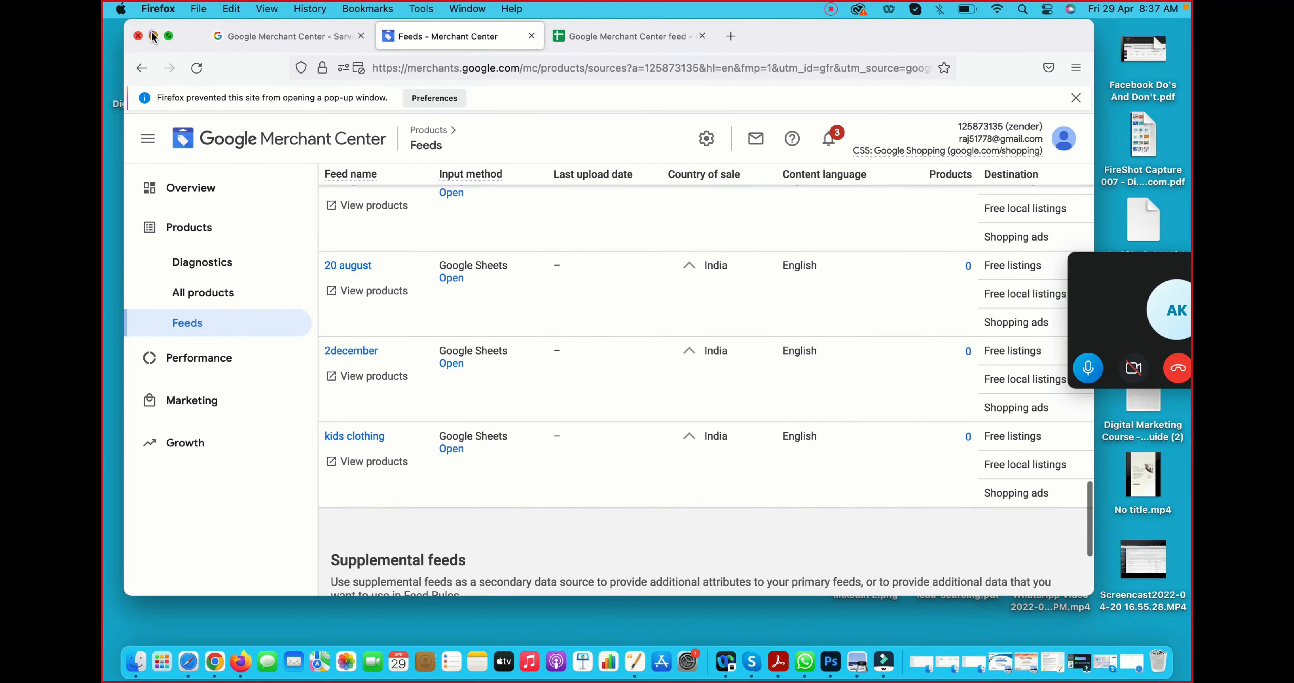
{"action": "left_click", "coordinate": [154, 36]}
{"action": "left_click", "coordinate": [188, 662]}
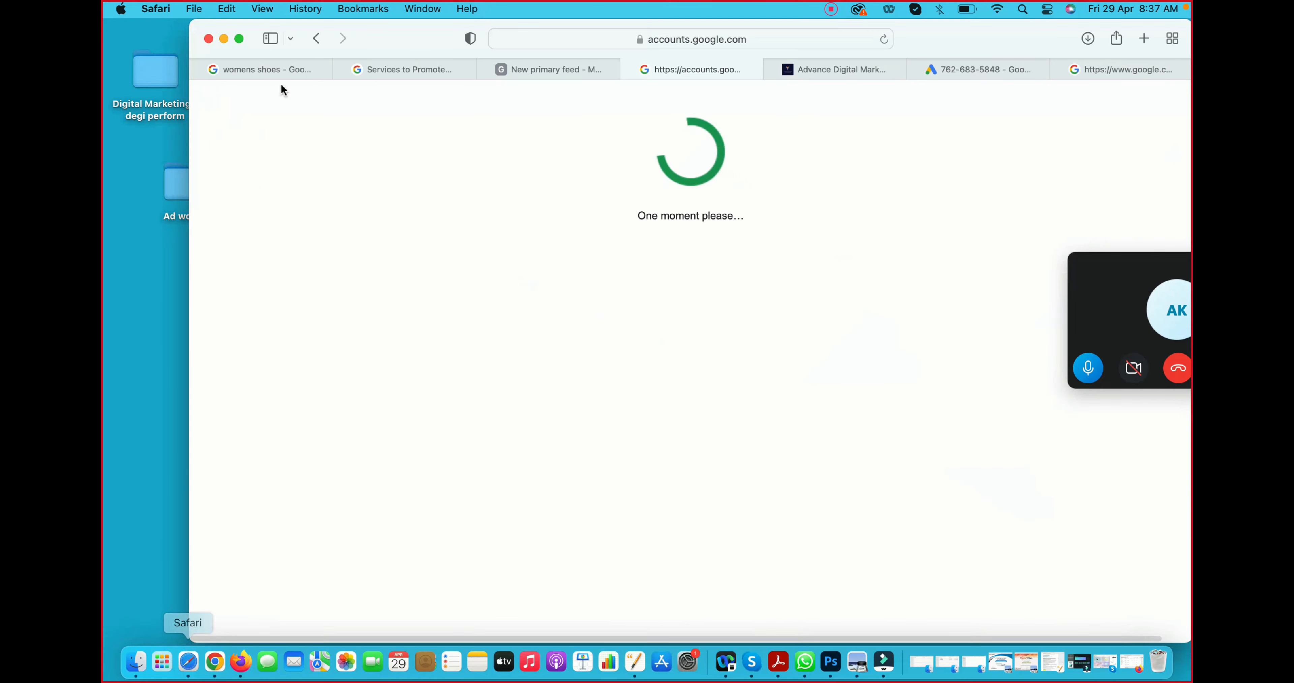
{"action": "left_click", "coordinate": [239, 39]}
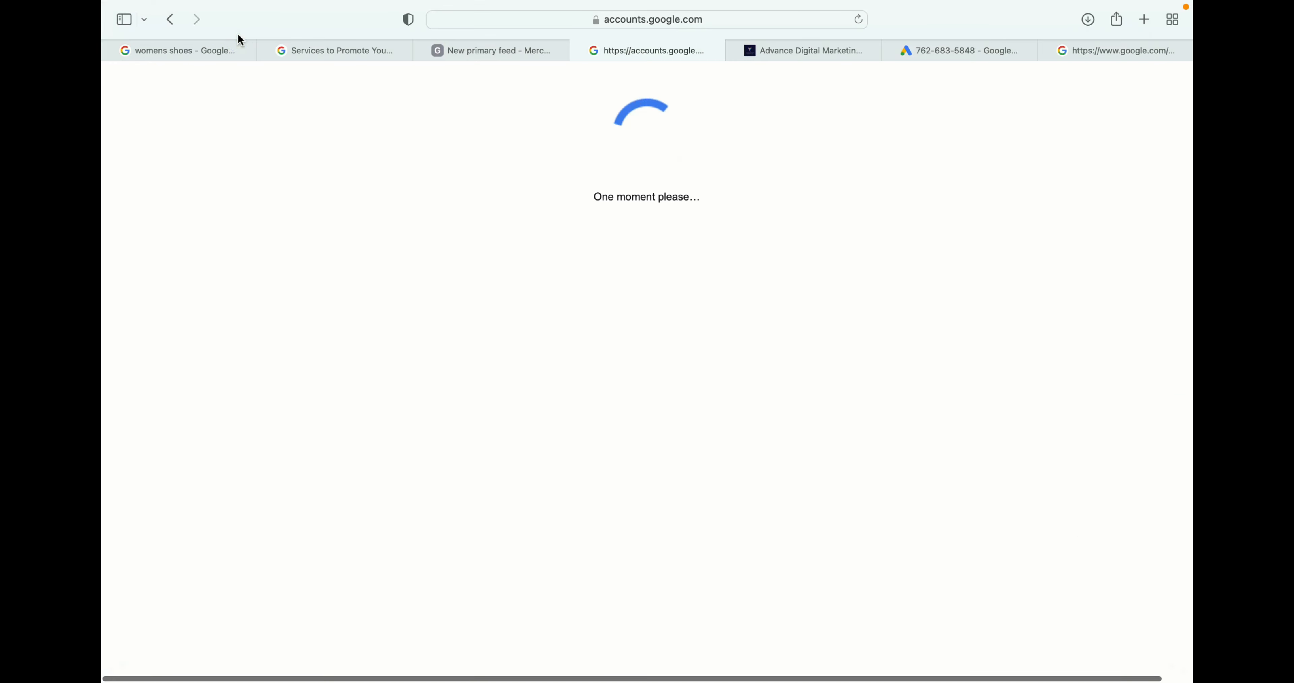
{"action": "left_click", "coordinate": [951, 52]}
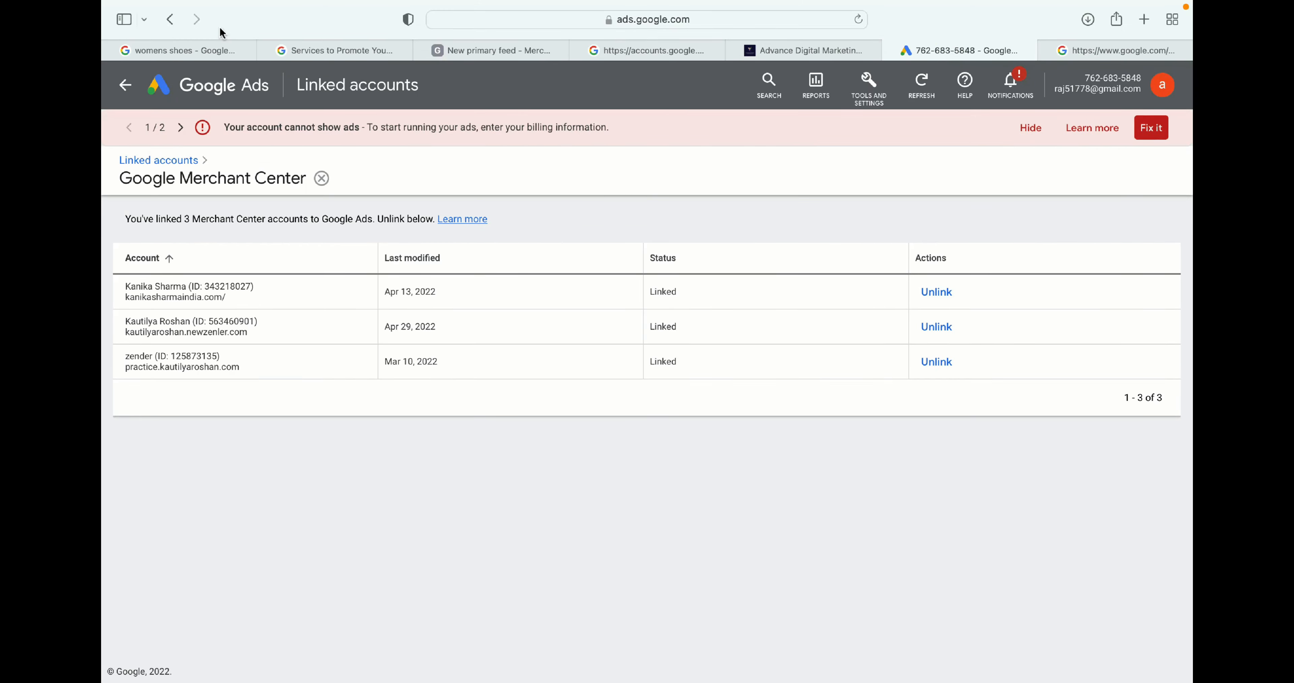
- Start a new campaign from the Google Ads campaigns overview
{"action": "left_click", "coordinate": [217, 90]}
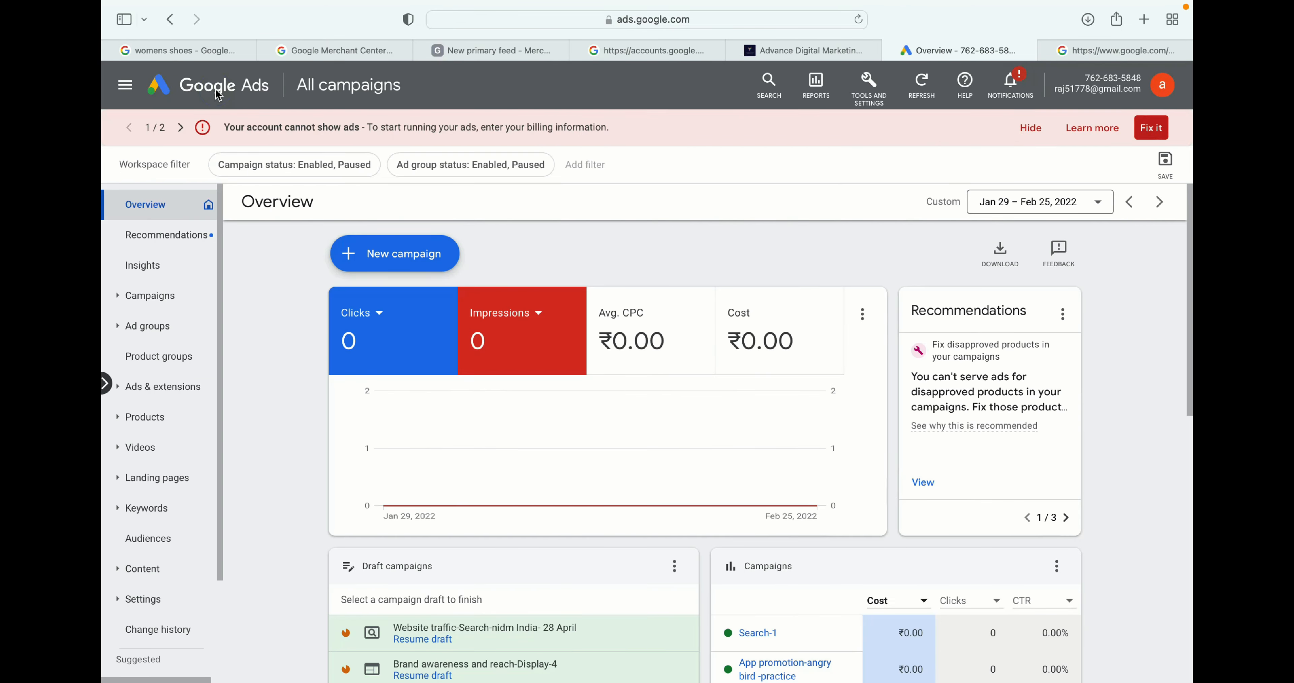
{"action": "left_click", "coordinate": [378, 254]}
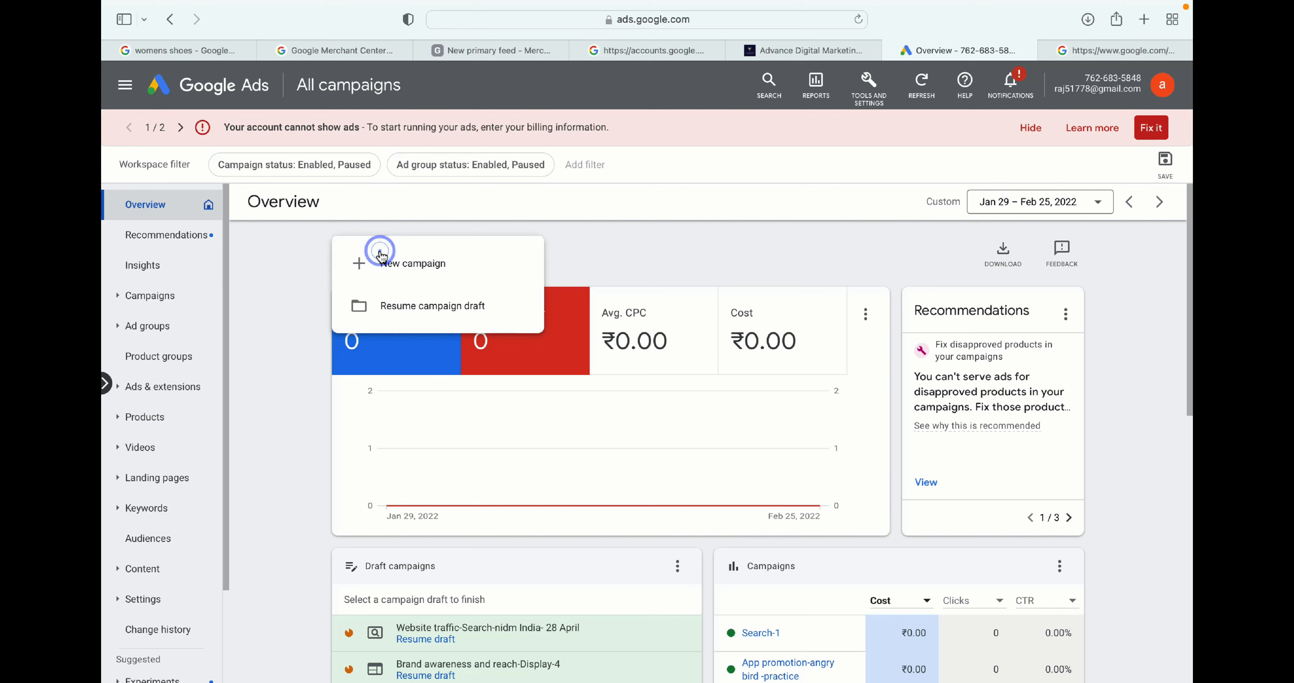
{"action": "left_click", "coordinate": [397, 262]}
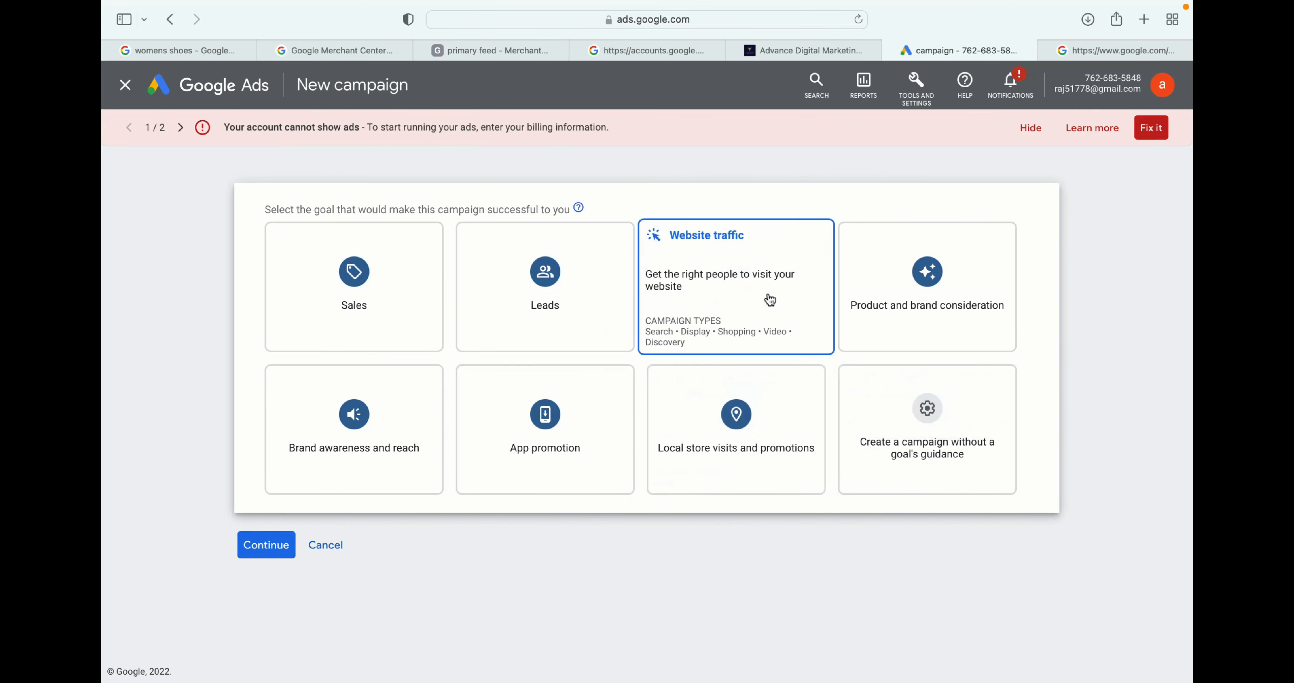
- Choose the Website traffic goal and the Shopping campaign type for the new campaign
{"action": "left_click", "coordinate": [385, 275]}
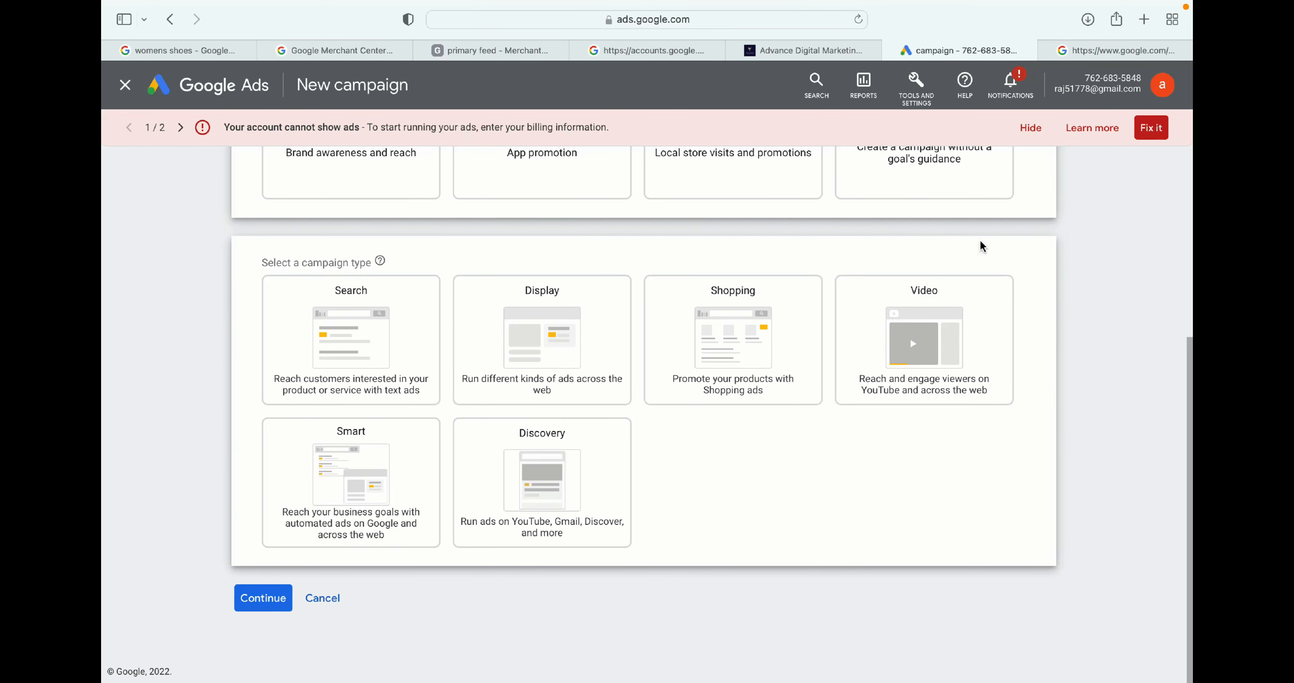
{"action": "scroll", "coordinate": [983, 246], "scroll_direction": "up", "scroll_amount": 1}
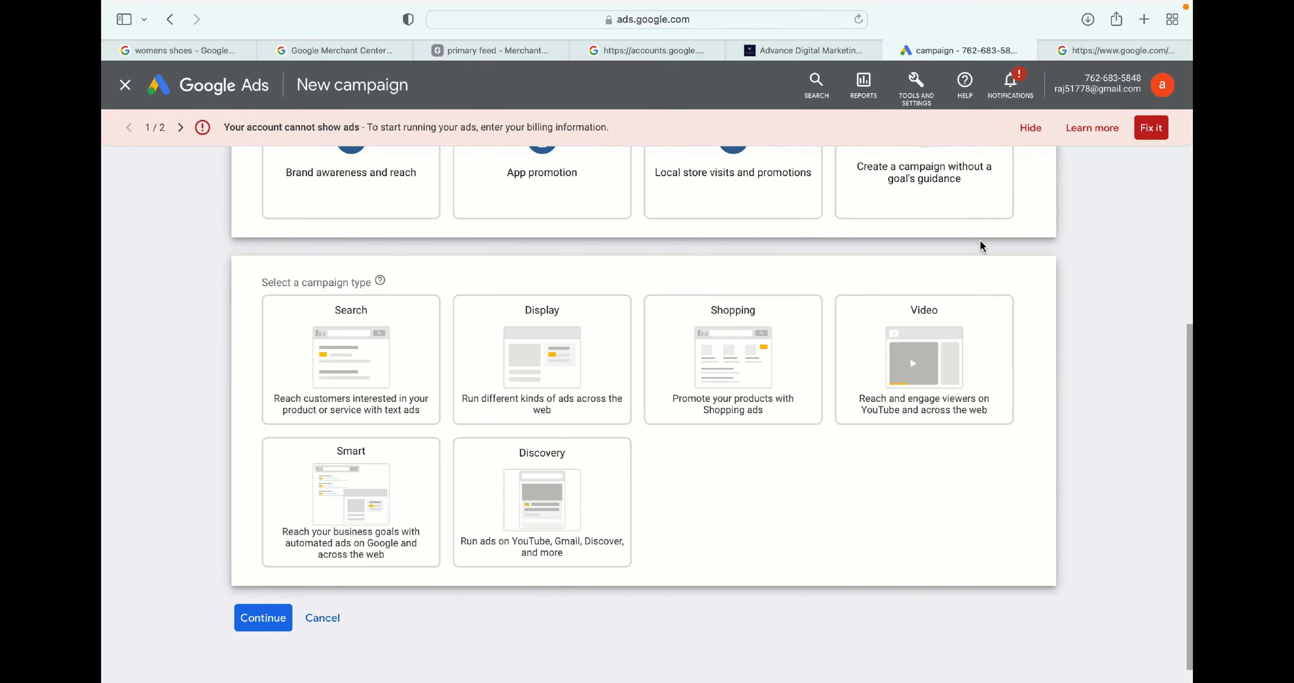
{"action": "left_click", "coordinate": [728, 340]}
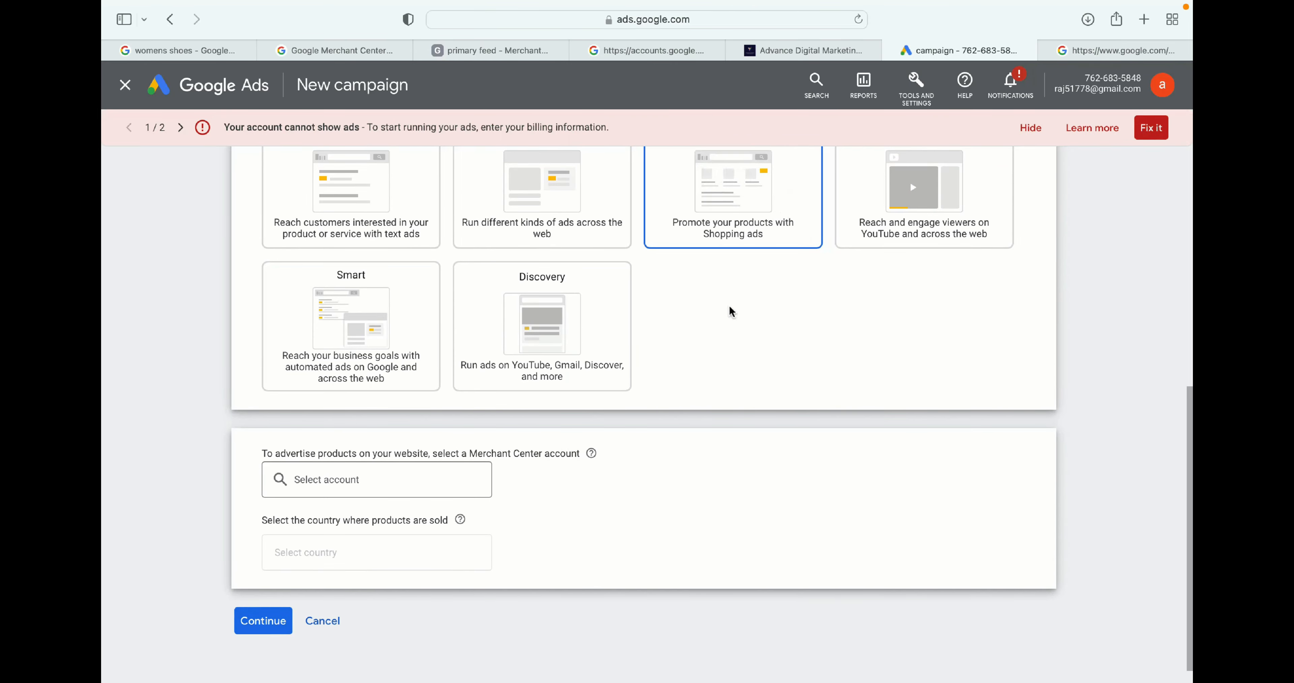
- Select the zender Merchant Center account to advertise its products
{"action": "scroll", "coordinate": [732, 311], "scroll_direction": "down", "scroll_amount": 1}
{"action": "left_click", "coordinate": [335, 457]}
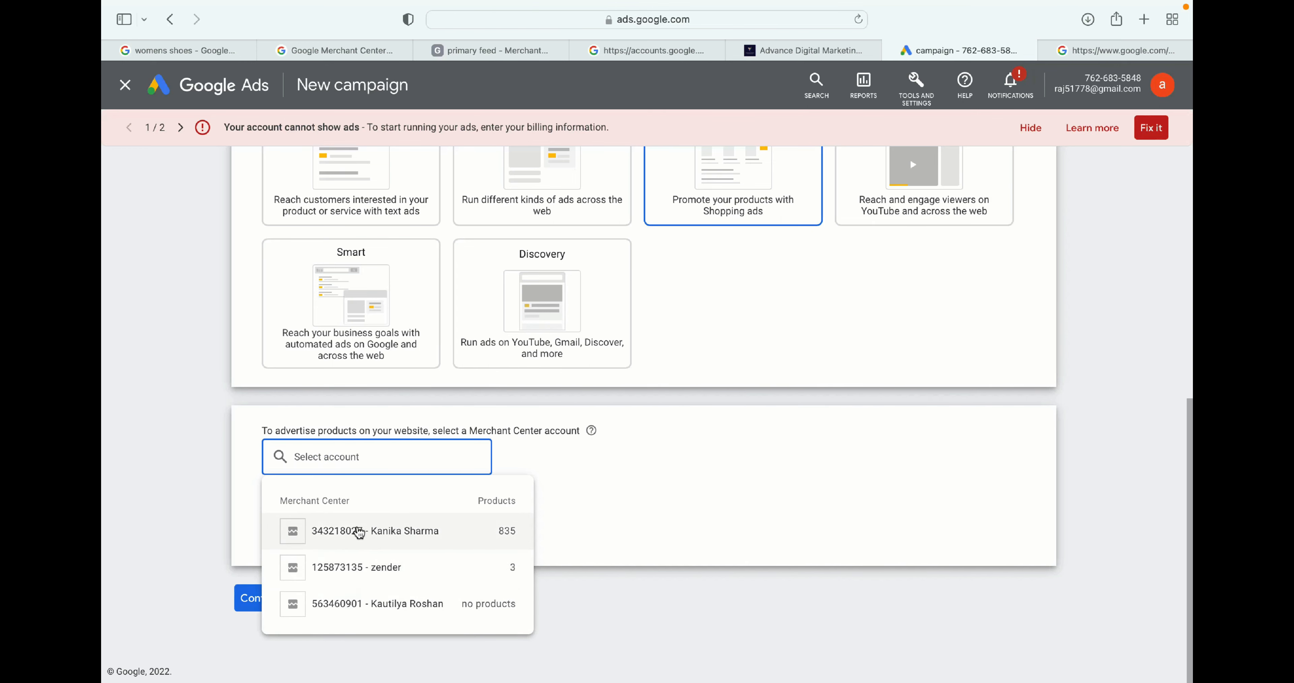
{"action": "left_click", "coordinate": [359, 568]}
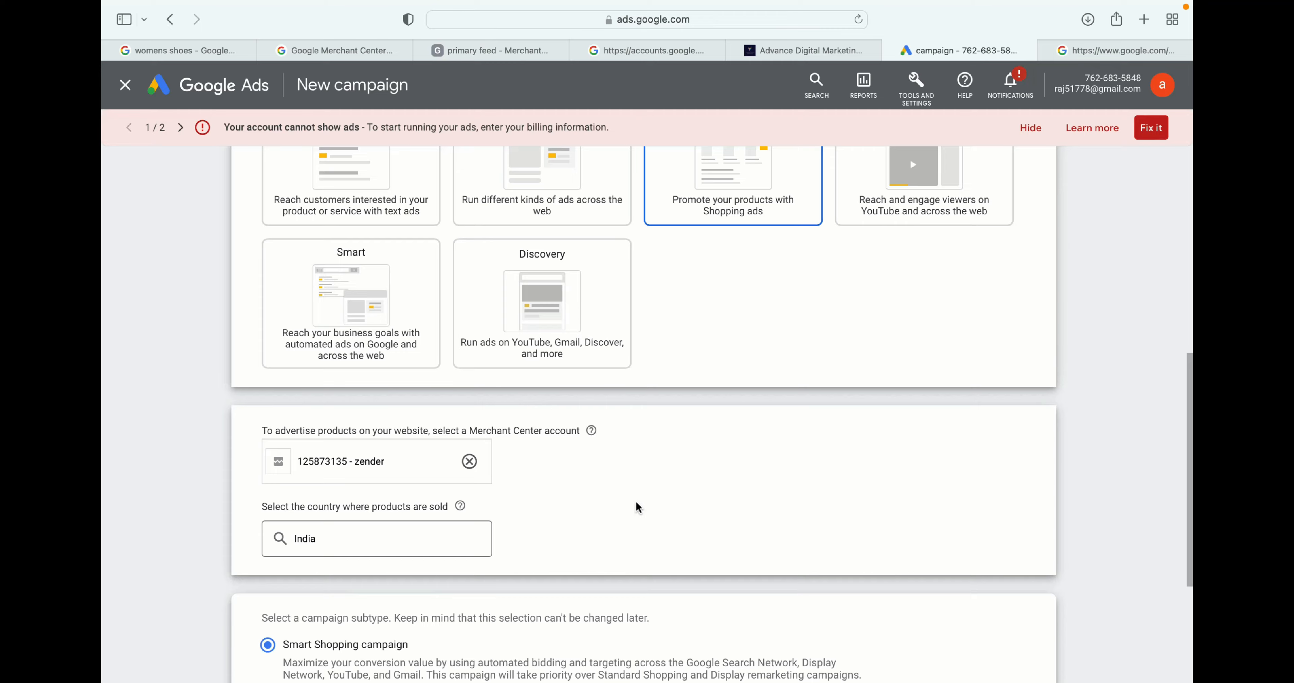
- Choose the Standard Shopping campaign subtype and continue to the campaign settings
{"action": "scroll", "coordinate": [635, 499], "scroll_direction": "down", "scroll_amount": 5}
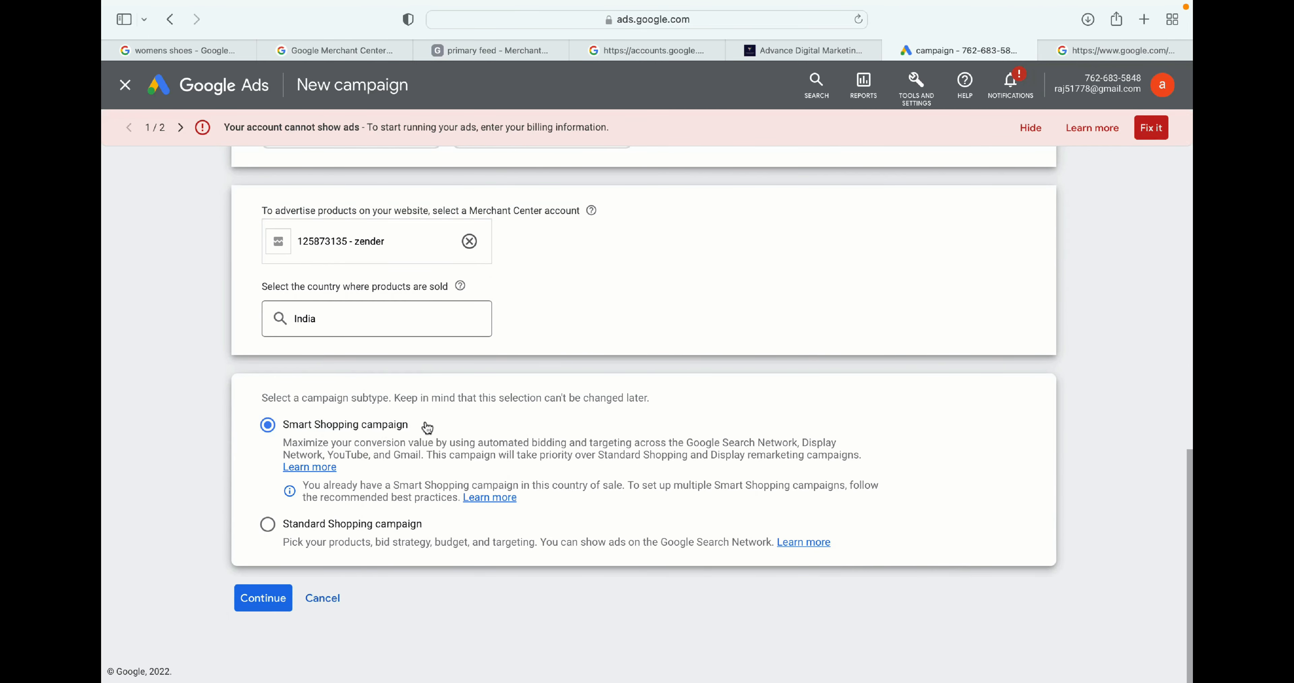
{"action": "left_click_drag", "start_coordinate": [424, 426], "coordinate": [291, 425]}
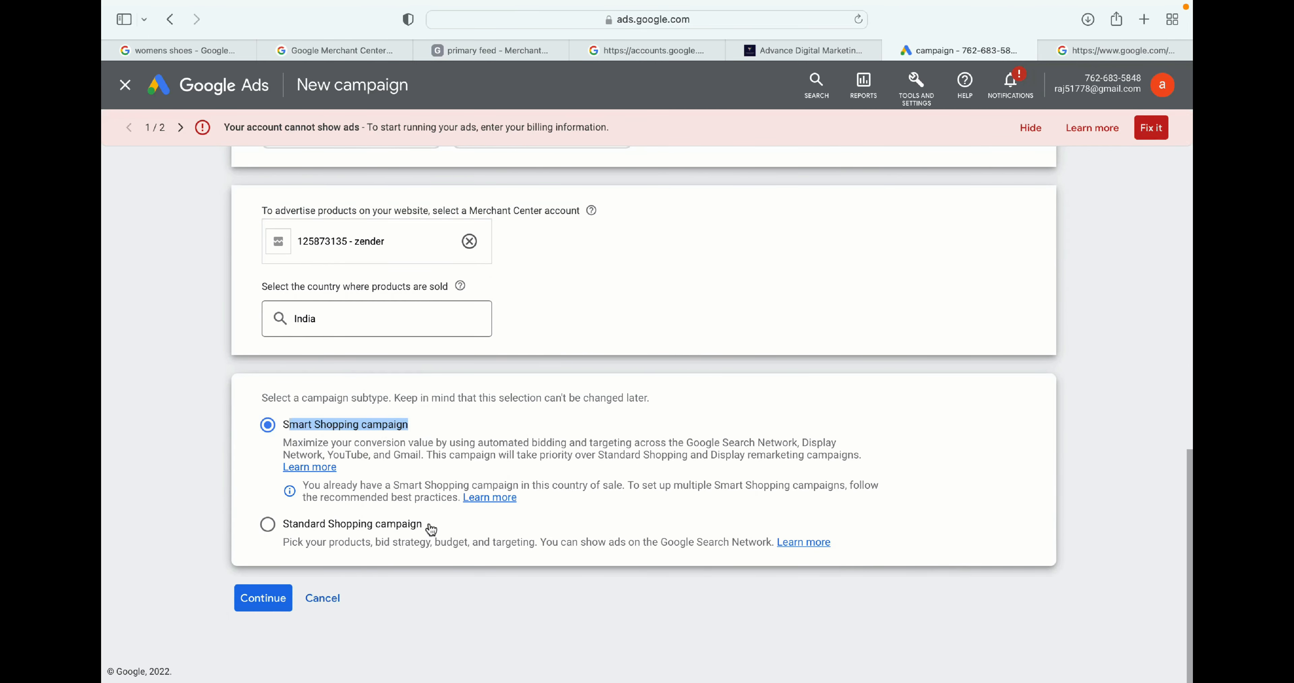
{"action": "left_click_drag", "start_coordinate": [428, 527], "coordinate": [283, 524]}
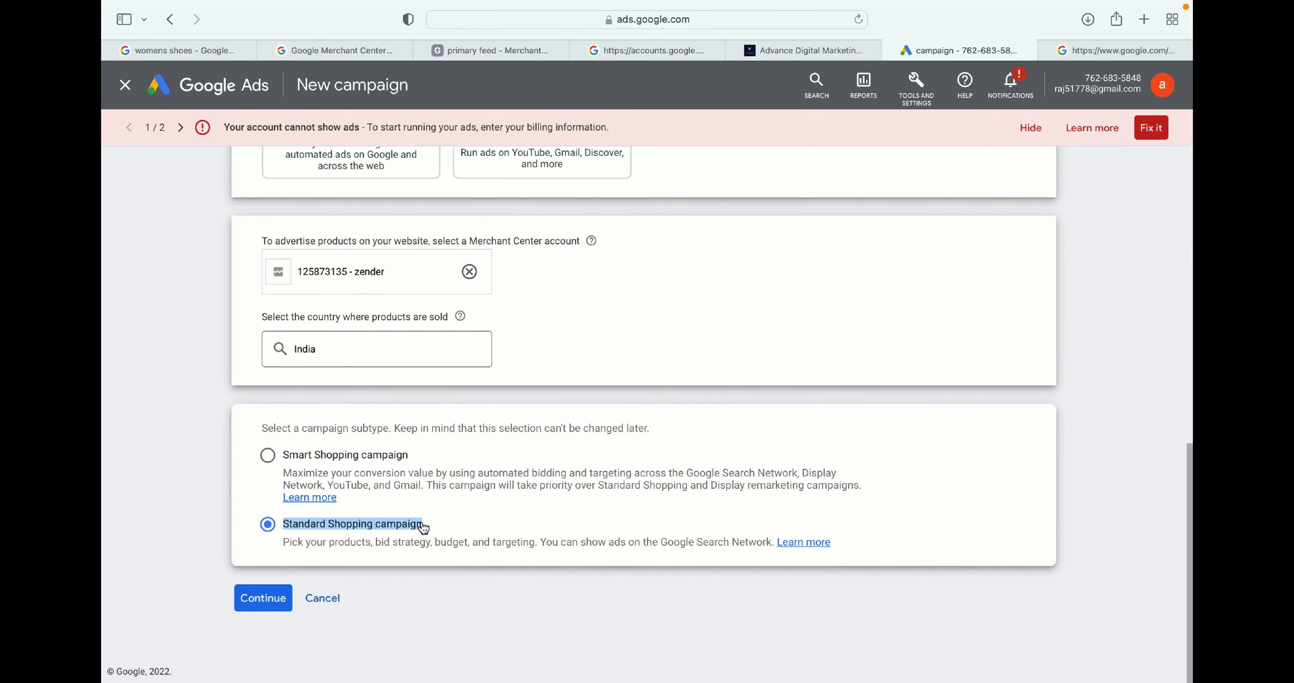
{"action": "left_click", "coordinate": [280, 597]}
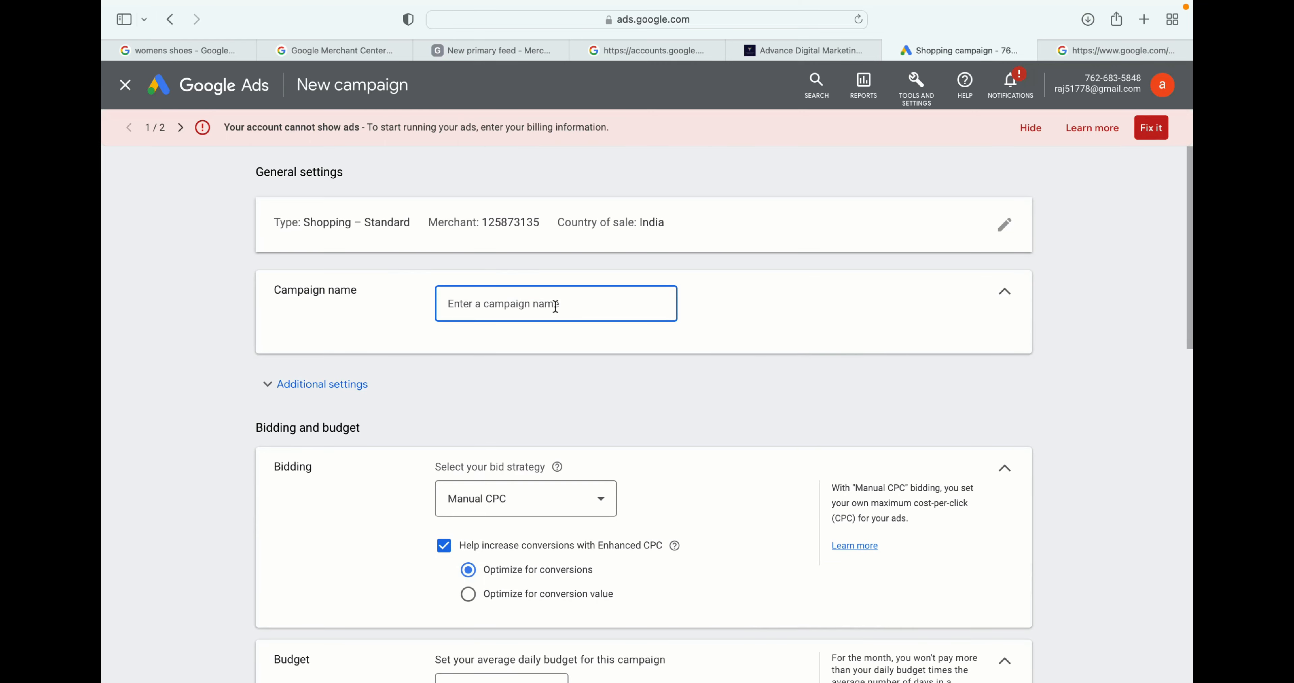
- Name the campaign kids clothing- 29 April-22
{"action": "scroll", "coordinate": [569, 187], "scroll_direction": "down", "scroll_amount": 1}
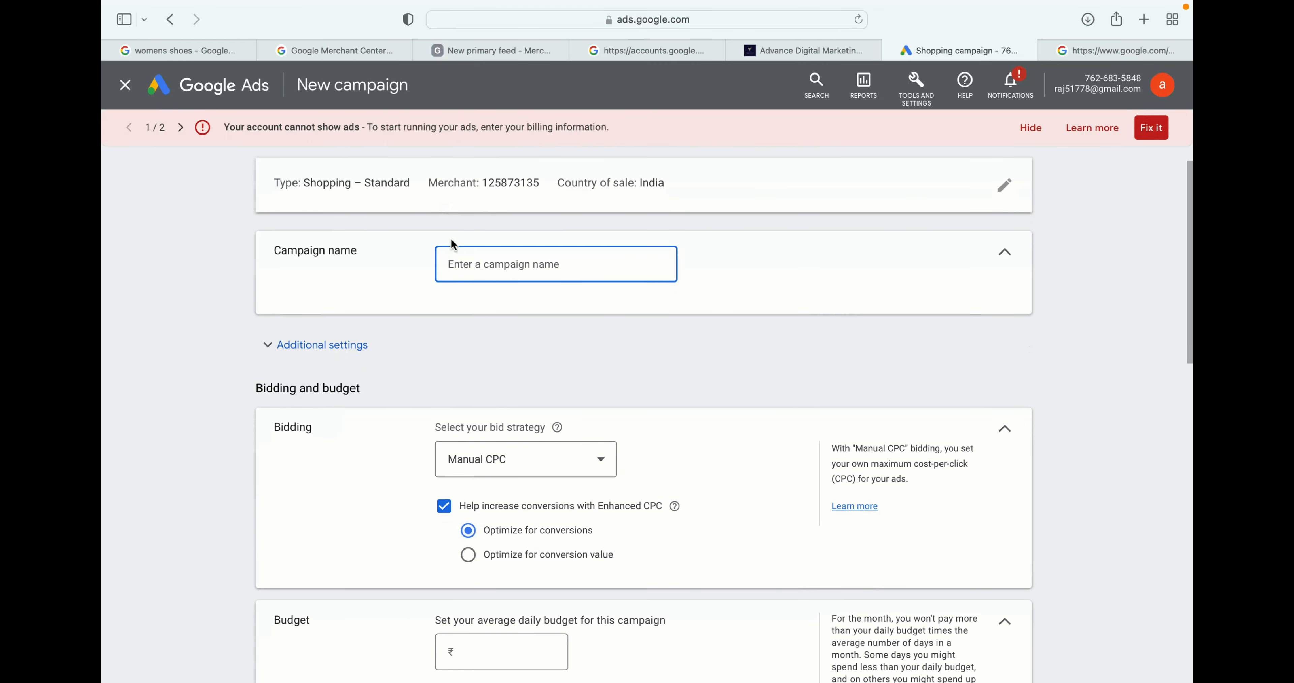
{"action": "left_click", "coordinate": [473, 263]}
{"action": "type", "text": "kids clothin"}
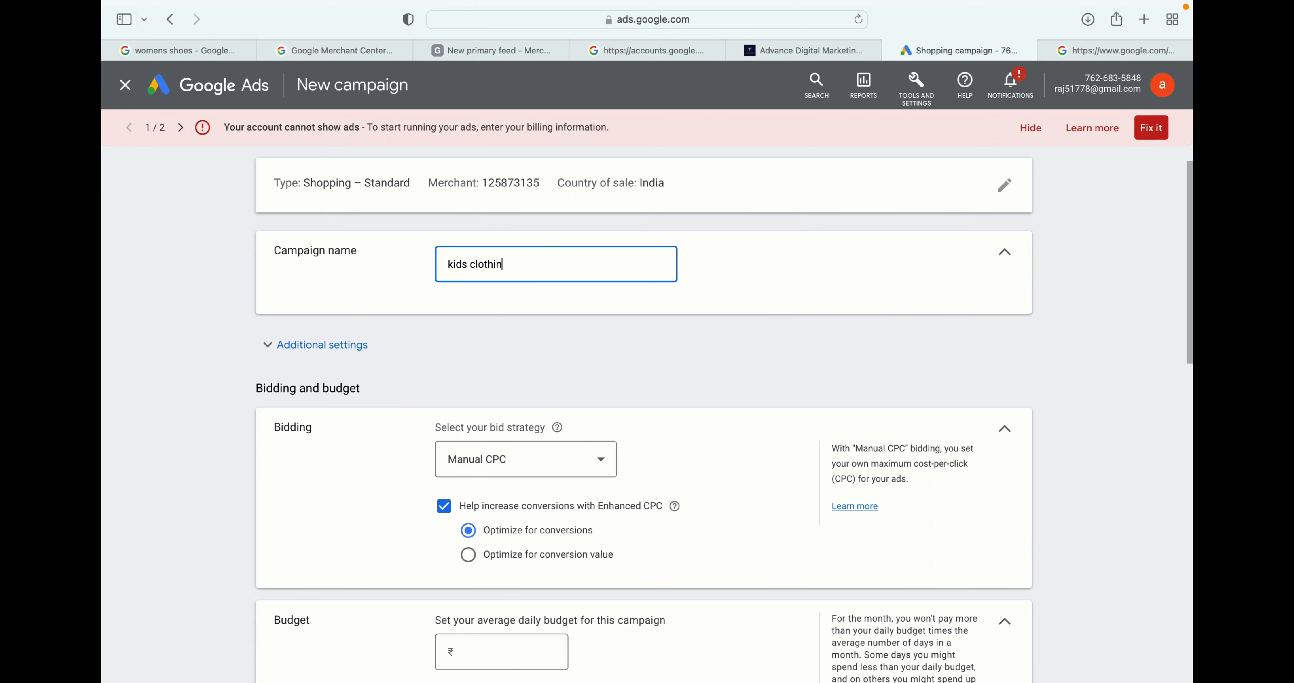
{"action": "type", "text": "g"}
{"action": "type", "text": "- 29 April-22"}
- Change the bid strategy to Maximize clicks
{"action": "scroll", "coordinate": [630, 338], "scroll_direction": "down", "scroll_amount": 3}
{"action": "scroll", "coordinate": [615, 277], "scroll_direction": "down", "scroll_amount": 3}
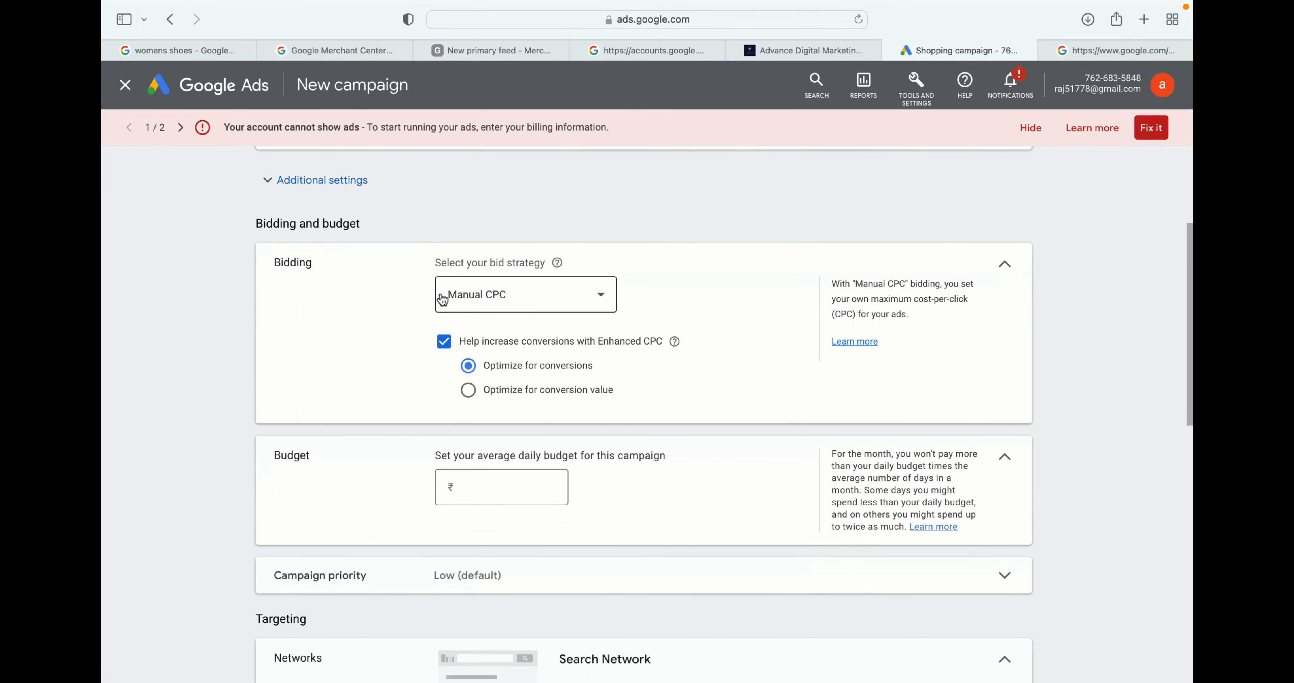
{"action": "left_click", "coordinate": [598, 295]}
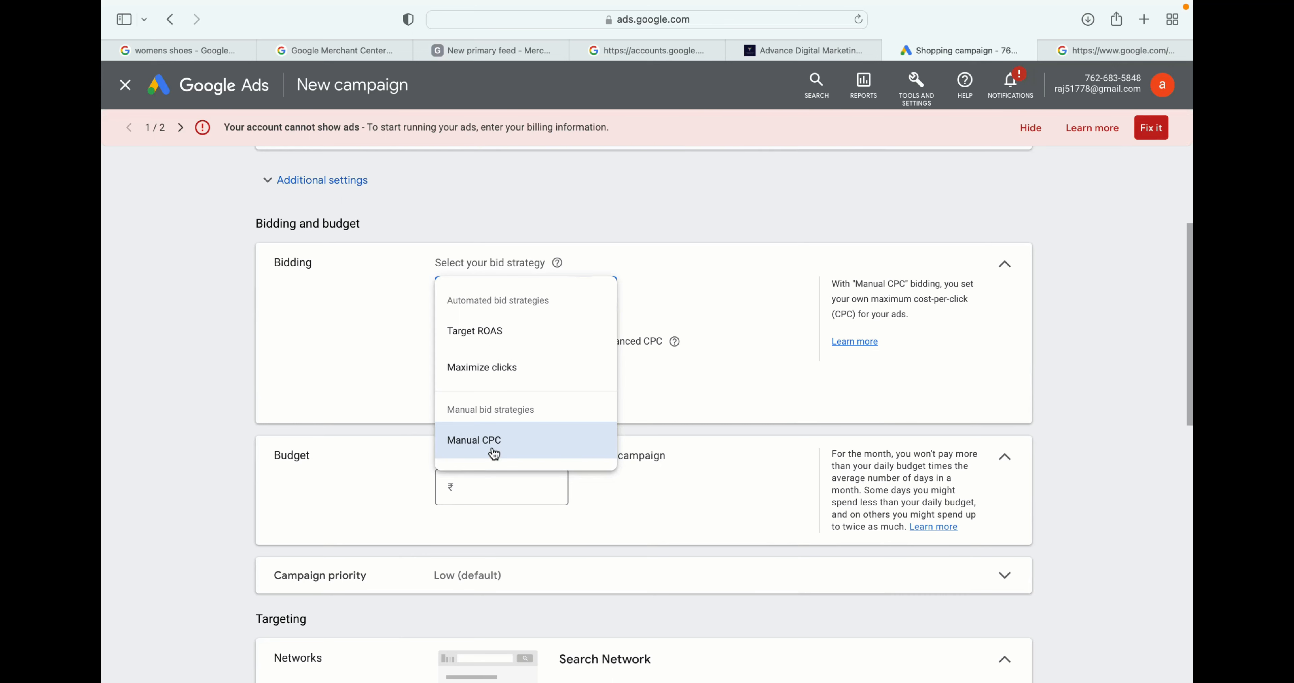
{"action": "left_click", "coordinate": [500, 368]}
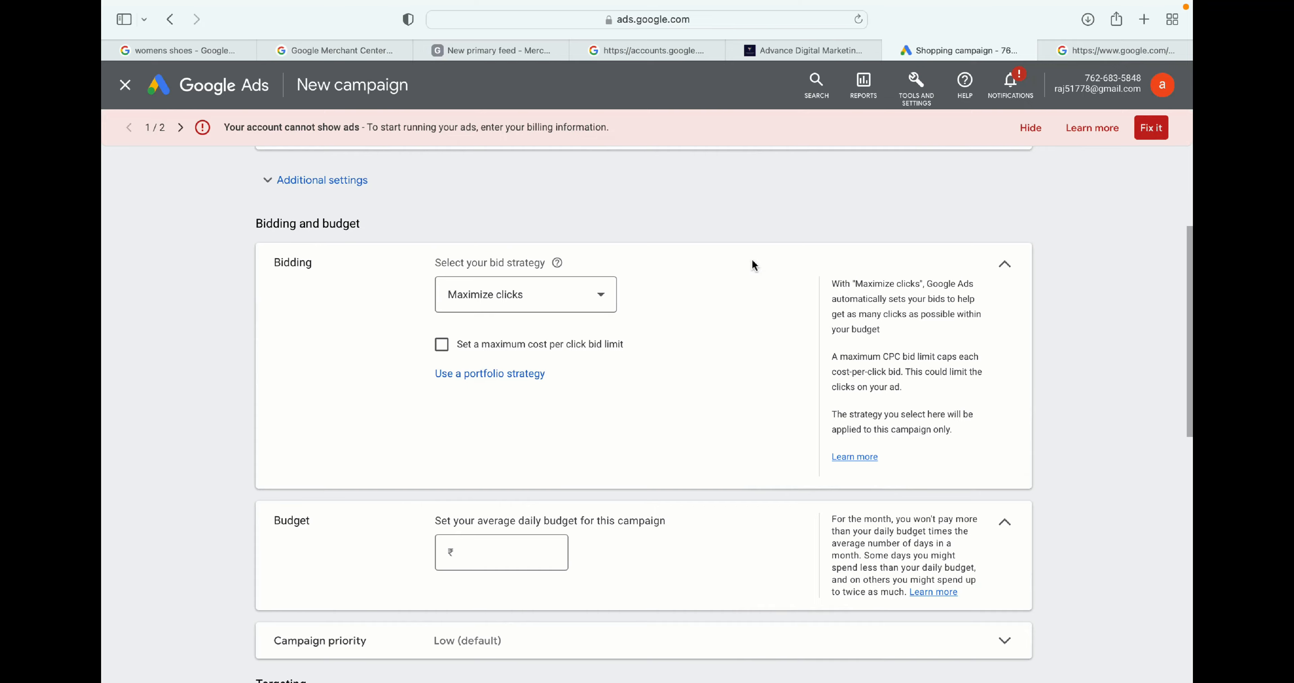
- Set the average daily budget to ₹500
{"action": "scroll", "coordinate": [753, 261], "scroll_direction": "down", "scroll_amount": 5}
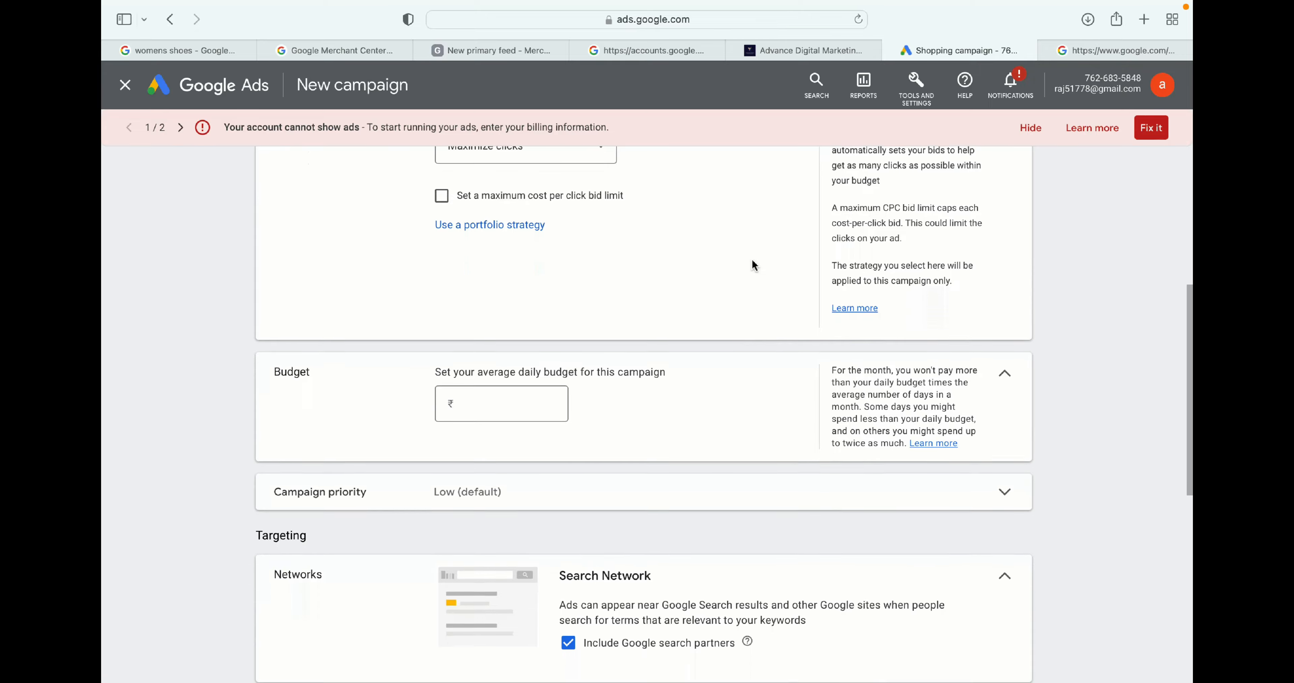
{"action": "scroll", "coordinate": [752, 261], "scroll_direction": "down", "scroll_amount": 2}
{"action": "scroll", "coordinate": [753, 261], "scroll_direction": "up", "scroll_amount": 1}
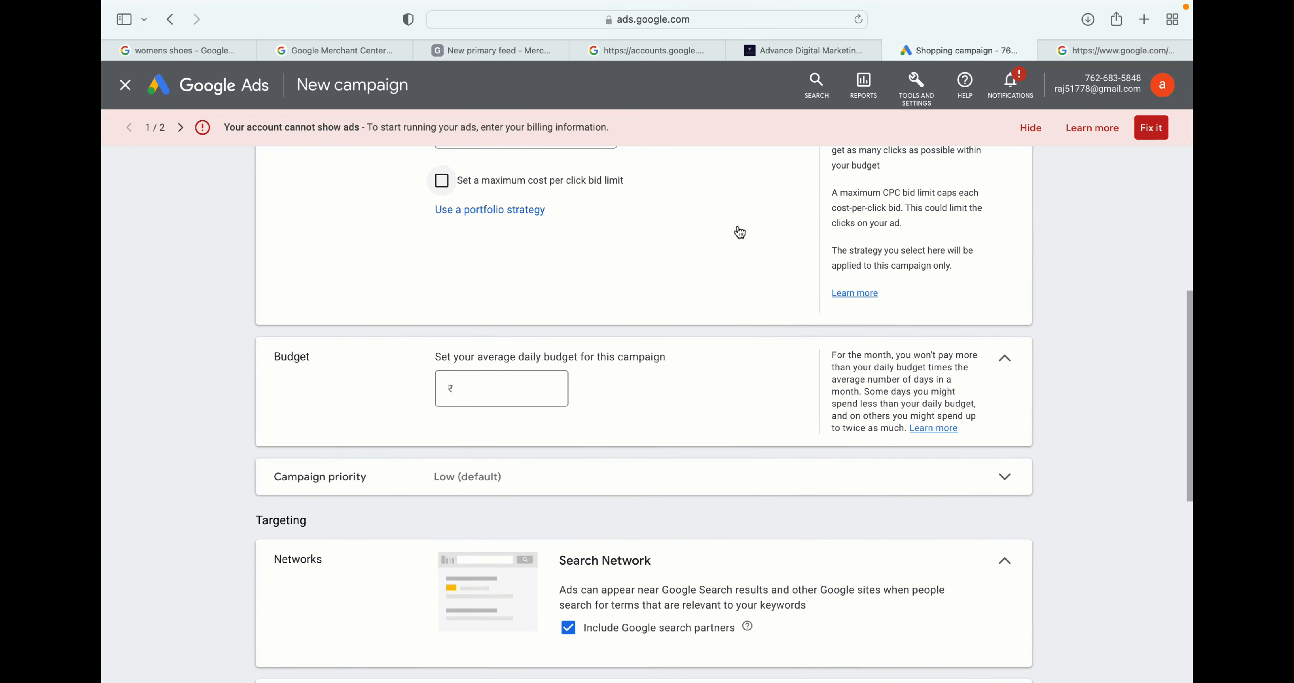
{"action": "scroll", "coordinate": [740, 232], "scroll_direction": "down", "scroll_amount": 4}
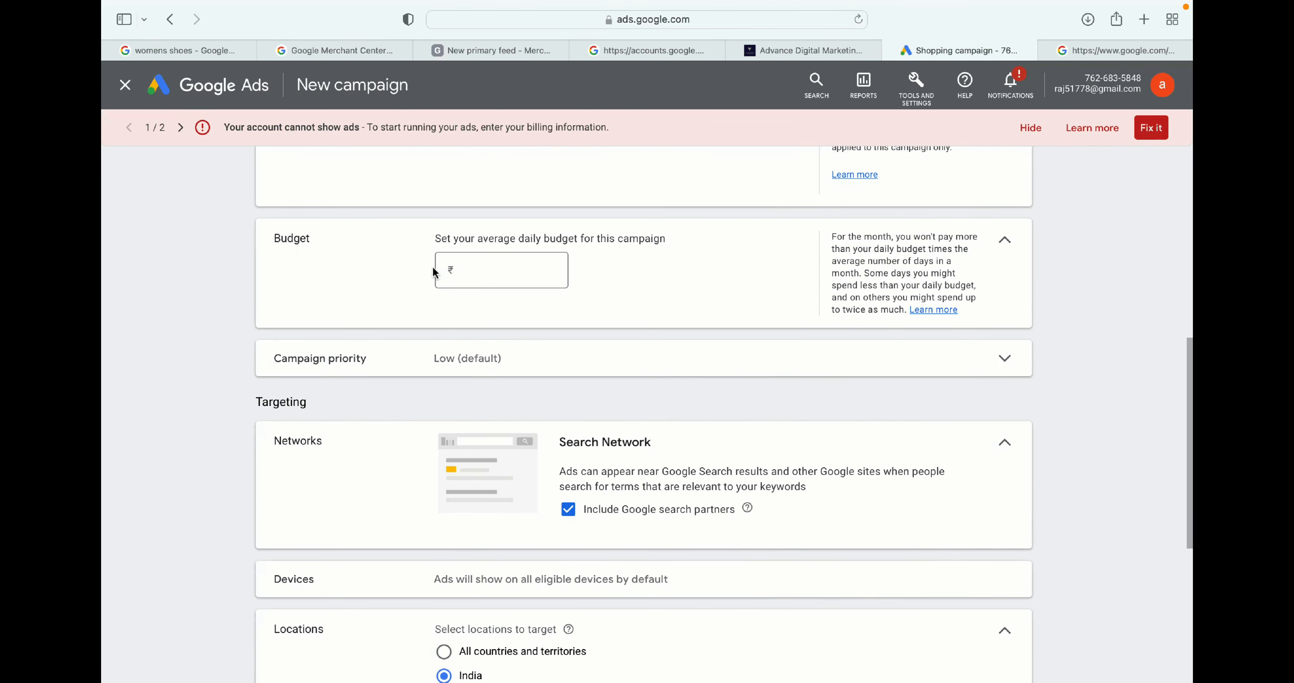
{"action": "left_click", "coordinate": [478, 268]}
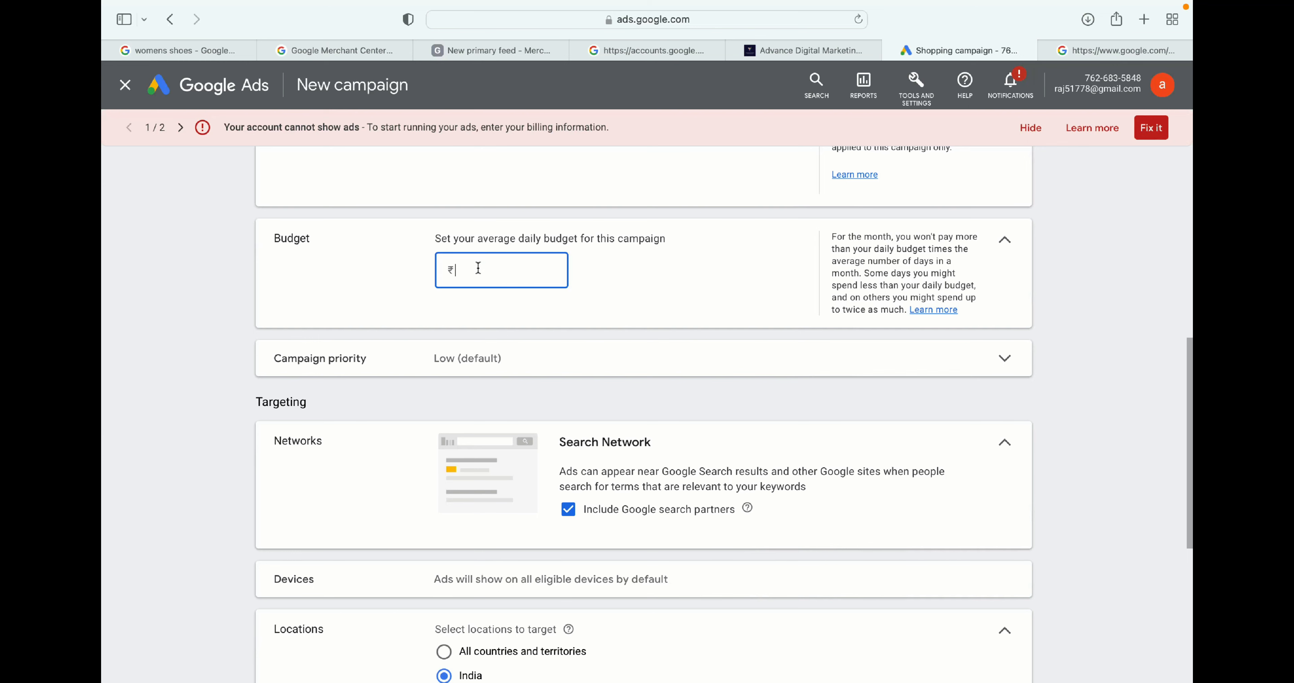
{"action": "type", "text": "500"}
{"action": "left_click", "coordinate": [621, 311]}
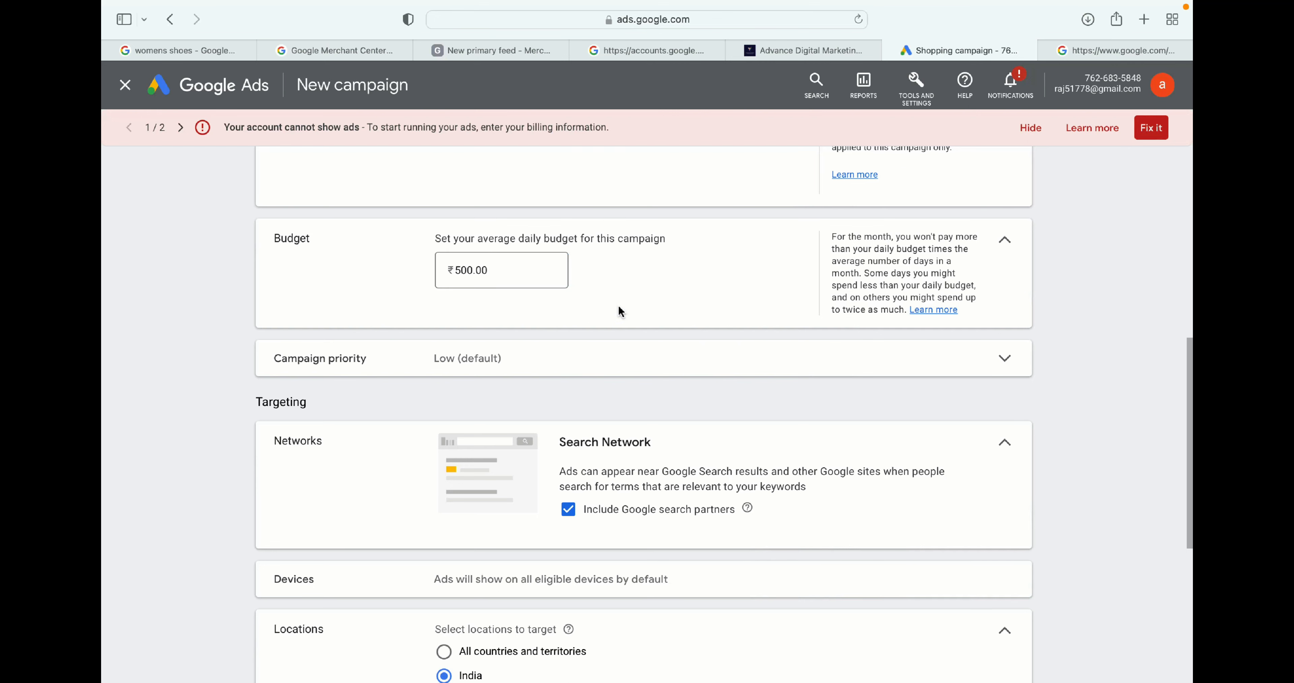
- Expand and review the campaign priority options
{"action": "scroll", "coordinate": [621, 311], "scroll_direction": "down", "scroll_amount": 2}
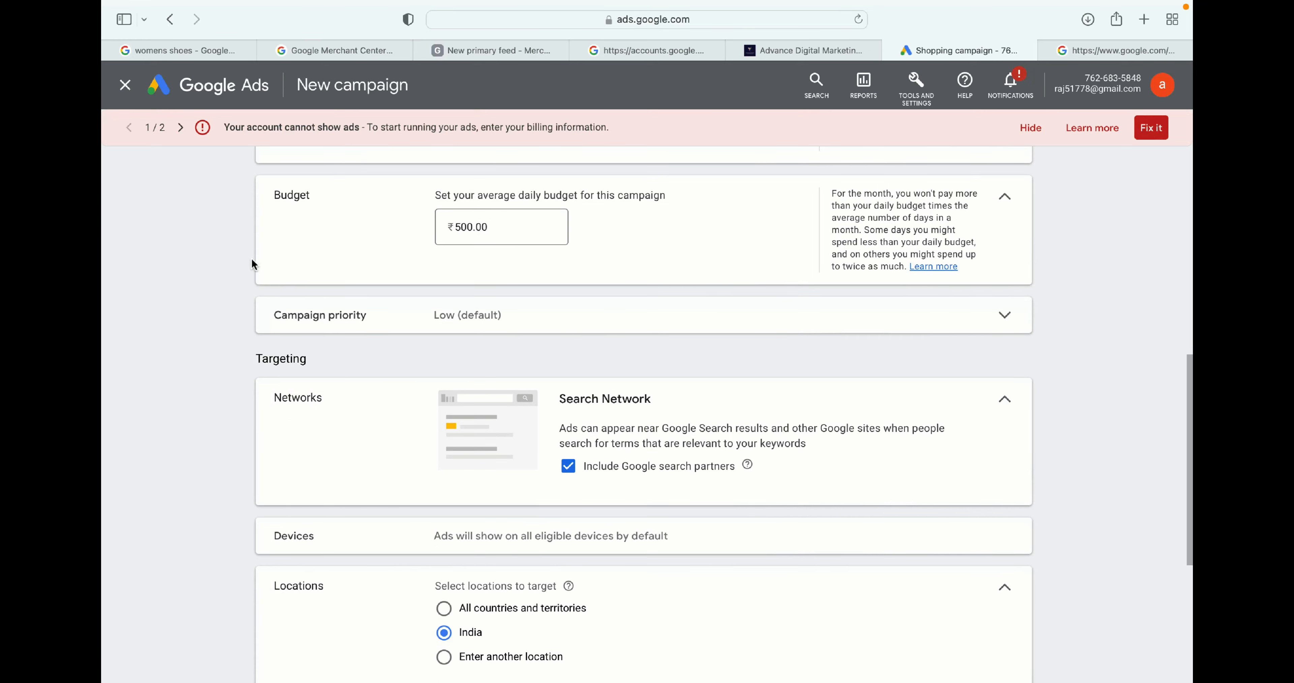
{"action": "left_click", "coordinate": [474, 316]}
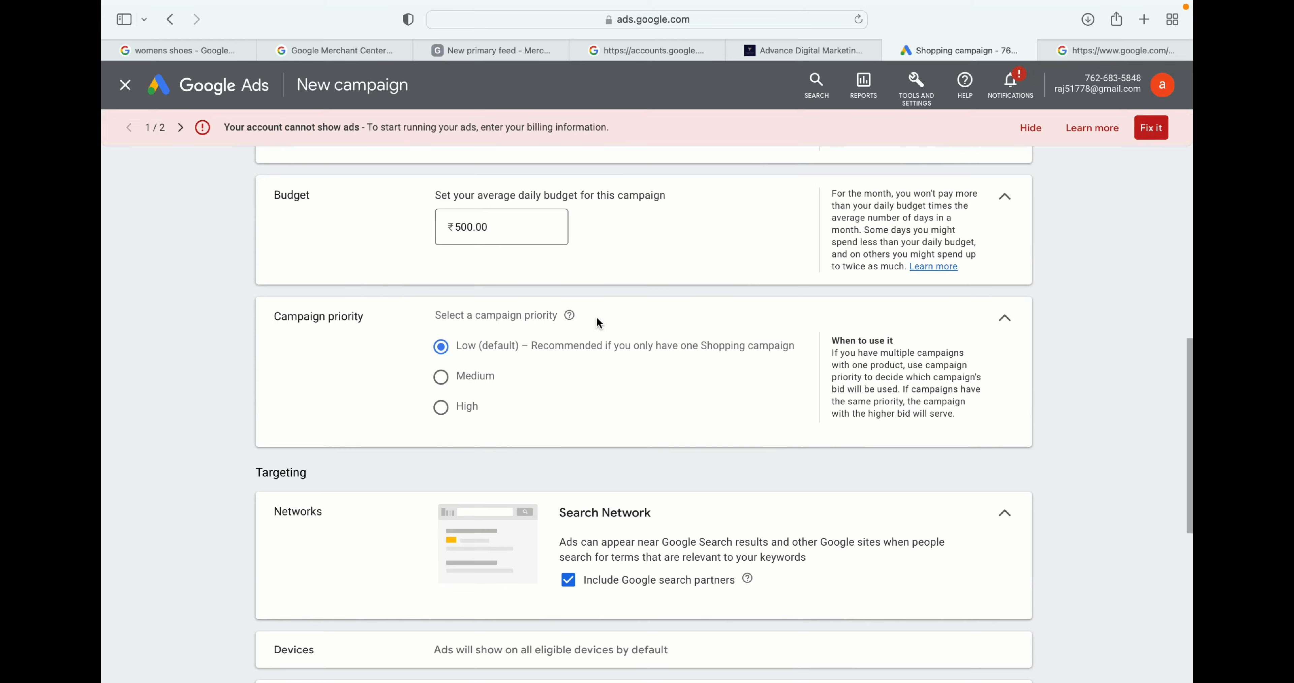
{"action": "scroll", "coordinate": [597, 321], "scroll_direction": "down", "scroll_amount": 5}
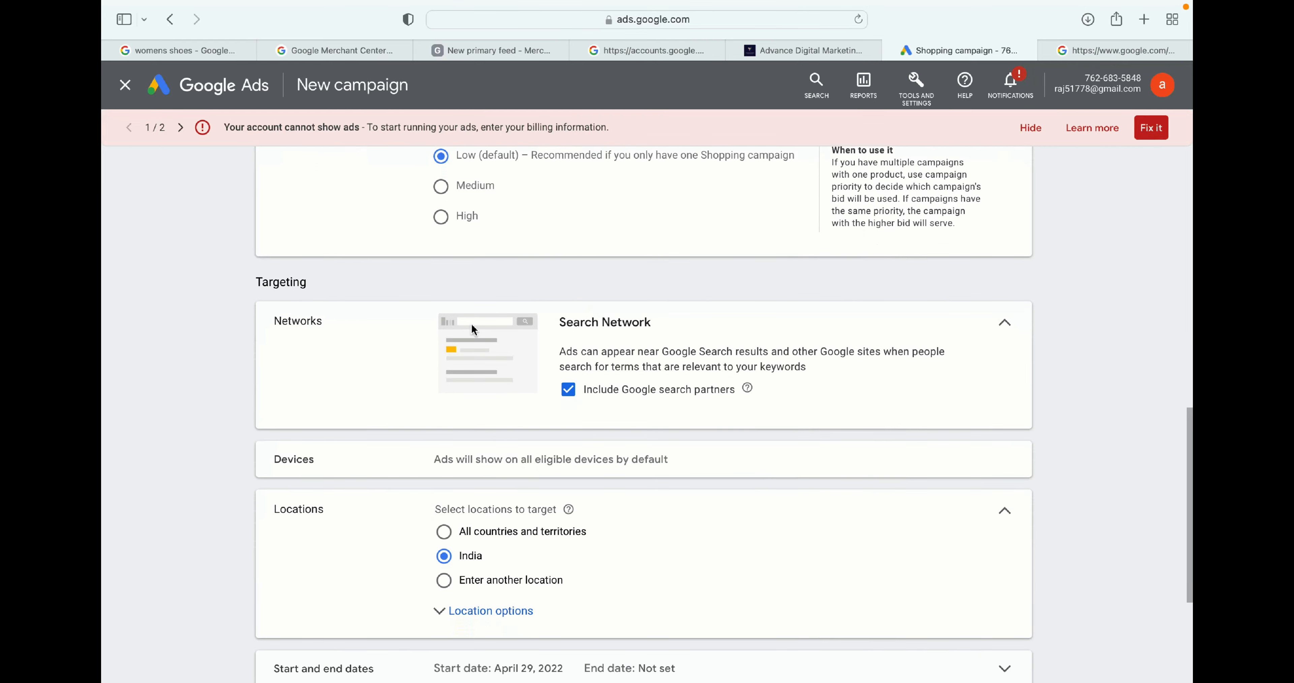
{"action": "scroll", "coordinate": [443, 347], "scroll_direction": "down", "scroll_amount": 5}
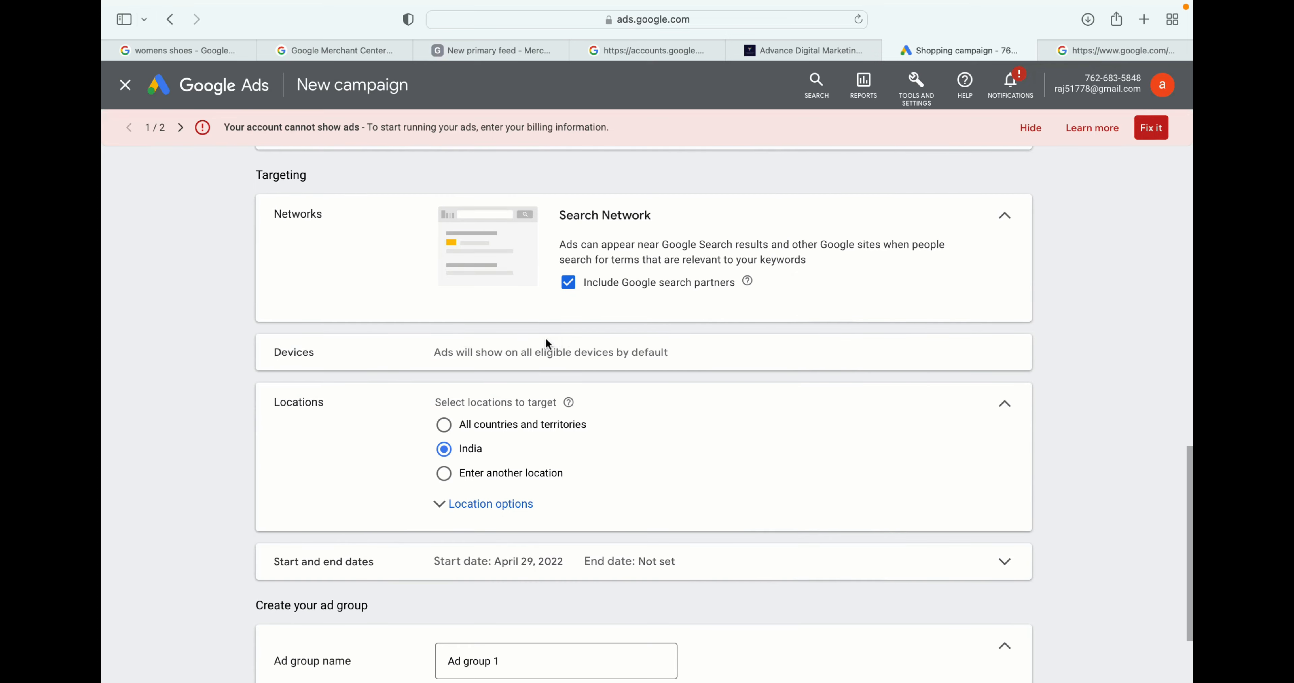
- Target the location Bengaluru, Karnataka, India instead of the whole country
{"action": "left_click", "coordinate": [444, 409]}
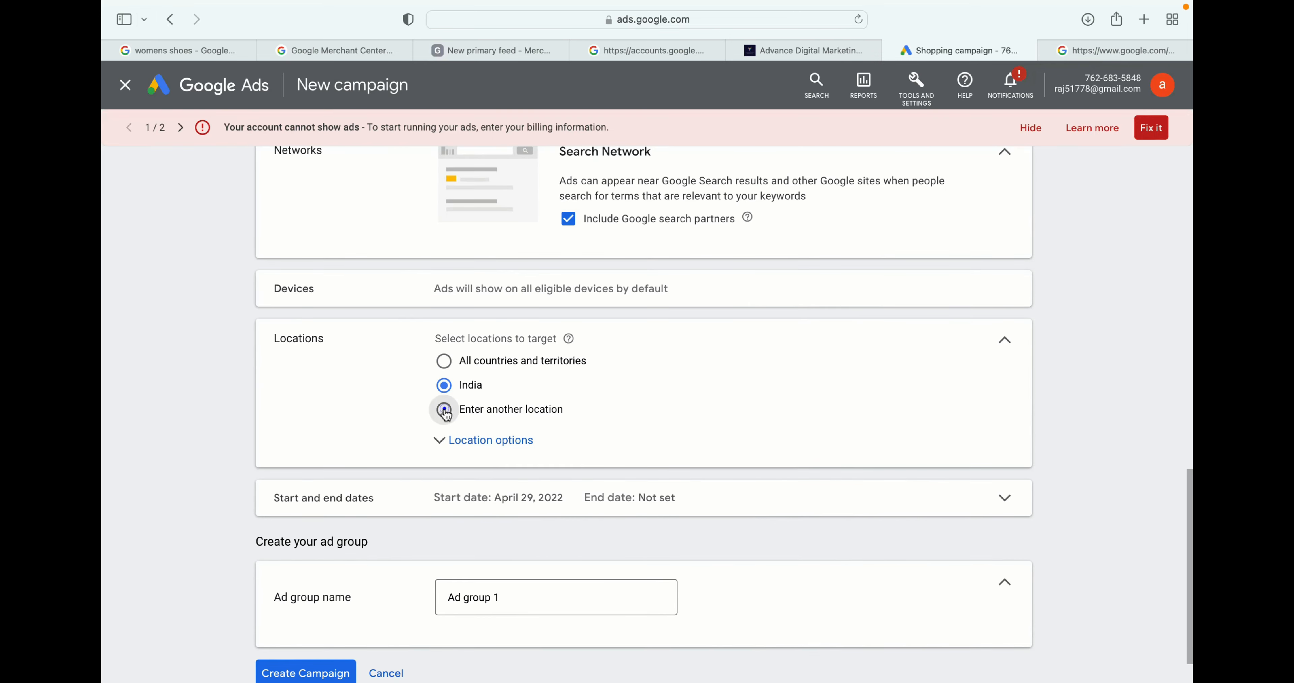
{"action": "left_click", "coordinate": [510, 448]}
{"action": "type", "text": "b"}
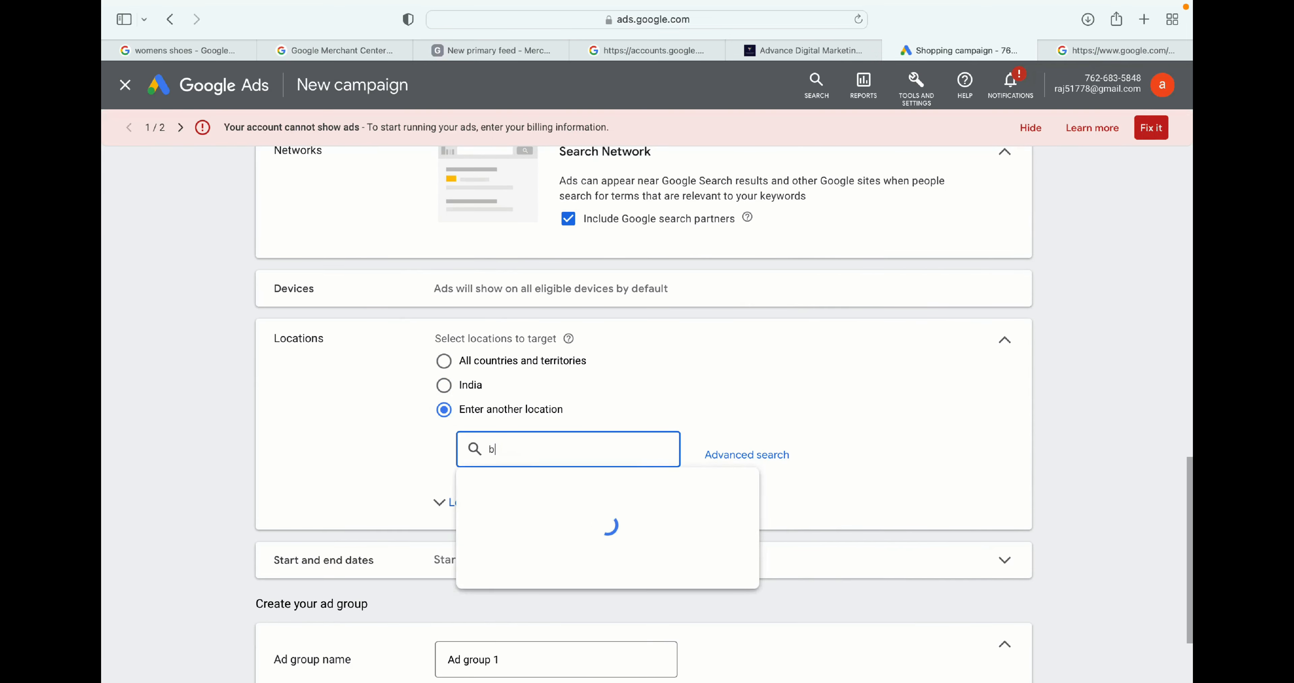
{"action": "type", "text": "angalore"}
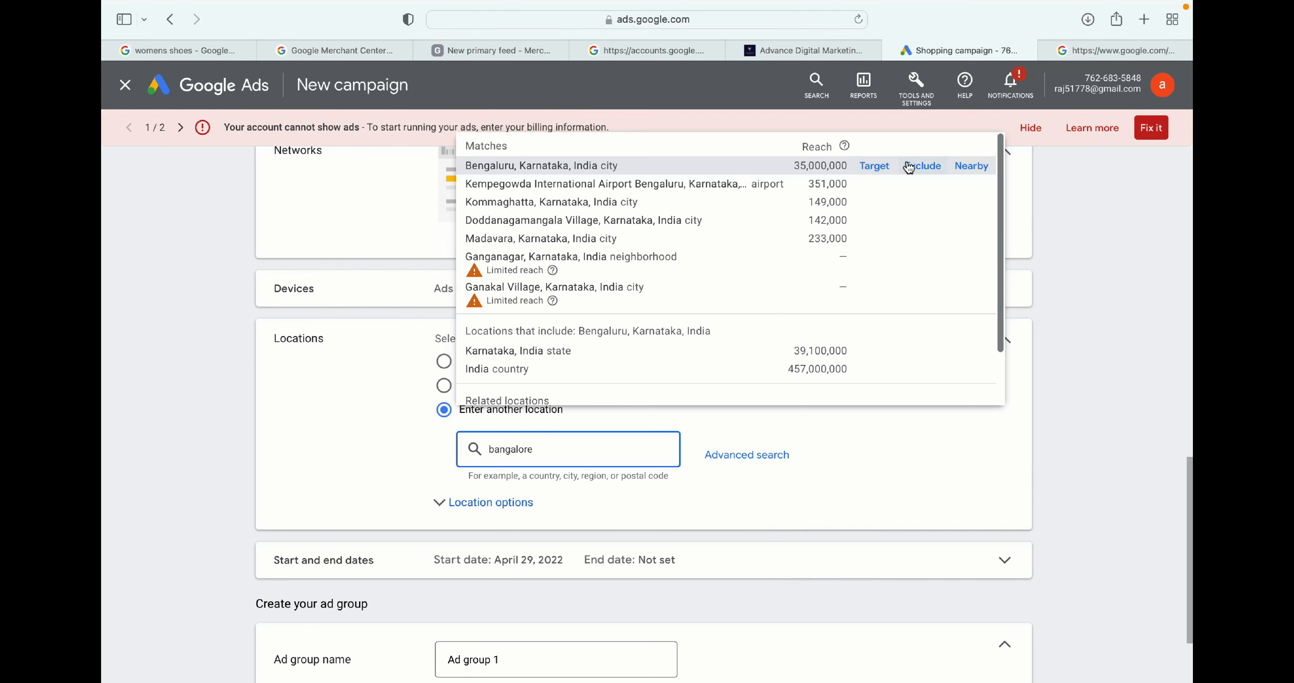
{"action": "left_click", "coordinate": [871, 172]}
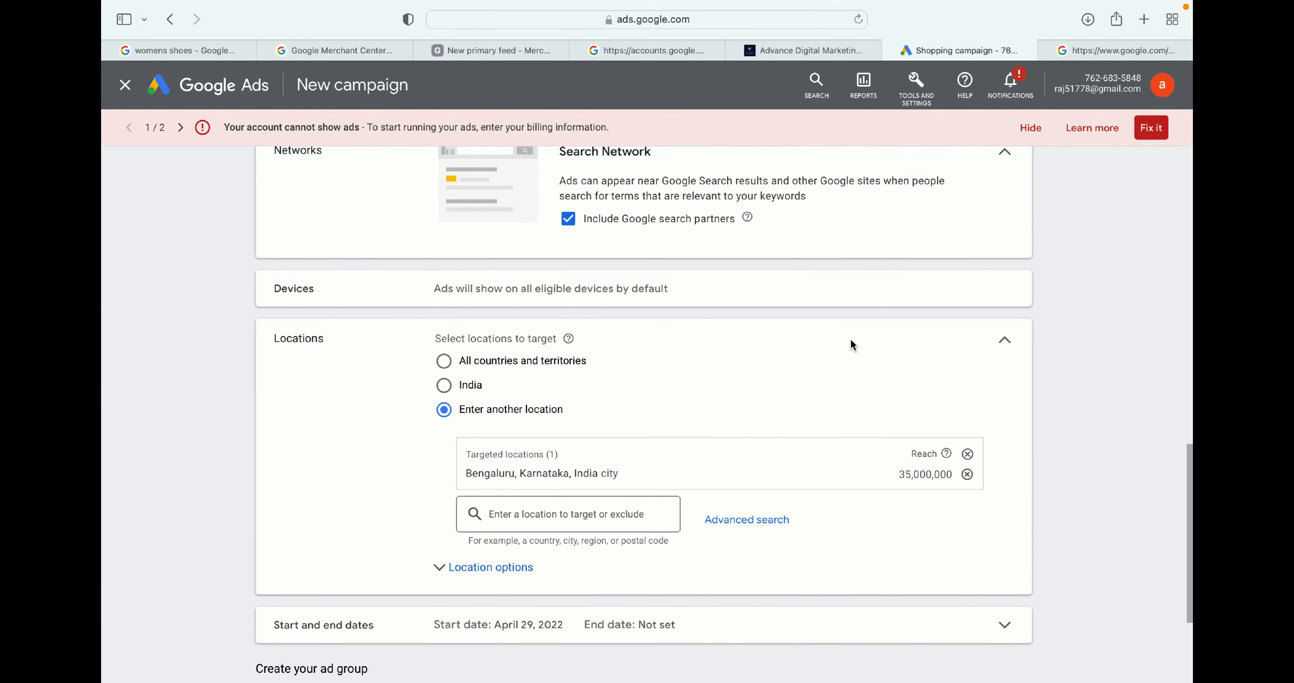
- Expand and review the campaign start and end date settings
{"action": "scroll", "coordinate": [849, 337], "scroll_direction": "down", "scroll_amount": 3}
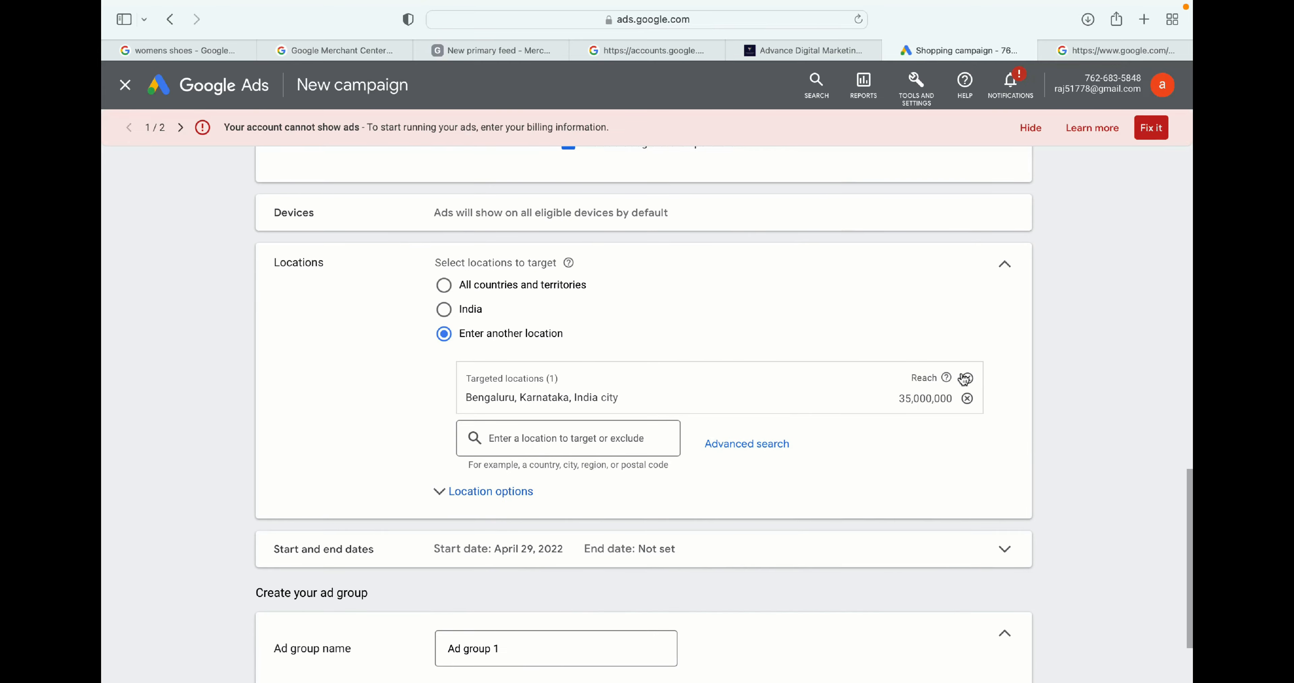
{"action": "scroll", "coordinate": [961, 374], "scroll_direction": "down", "scroll_amount": 4}
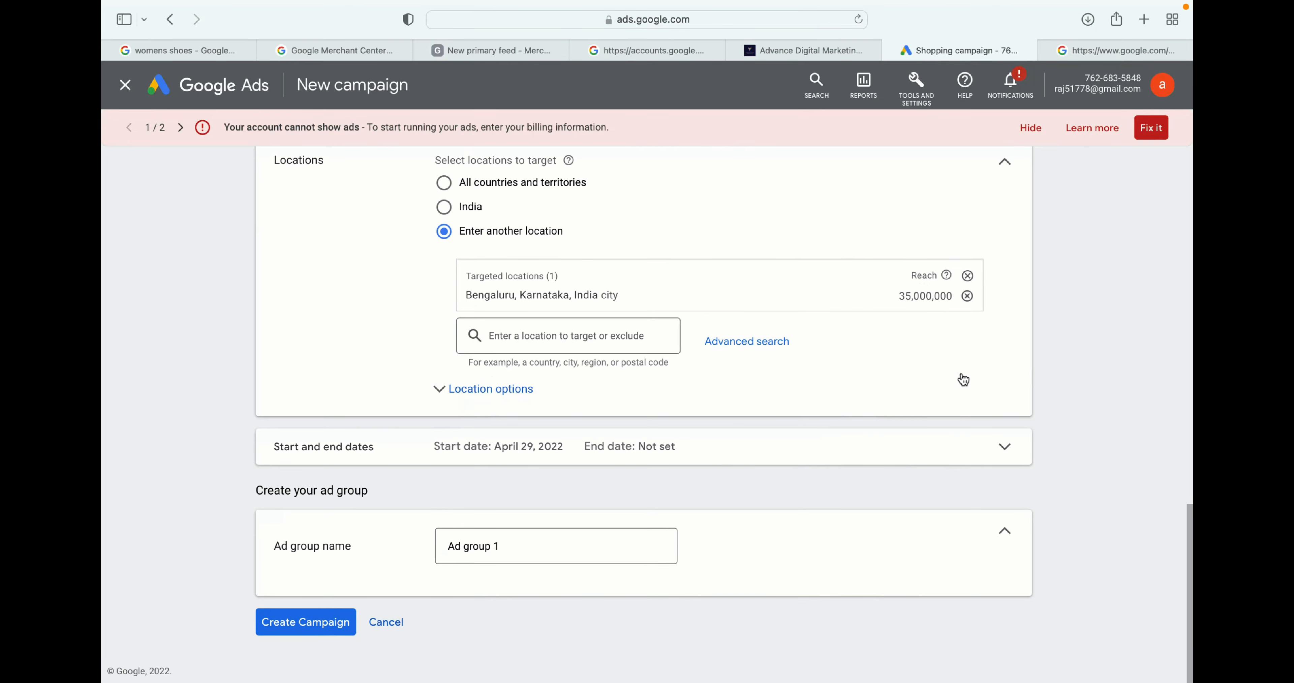
{"action": "left_click", "coordinate": [460, 448]}
{"action": "scroll", "coordinate": [630, 437], "scroll_direction": "down", "scroll_amount": 4}
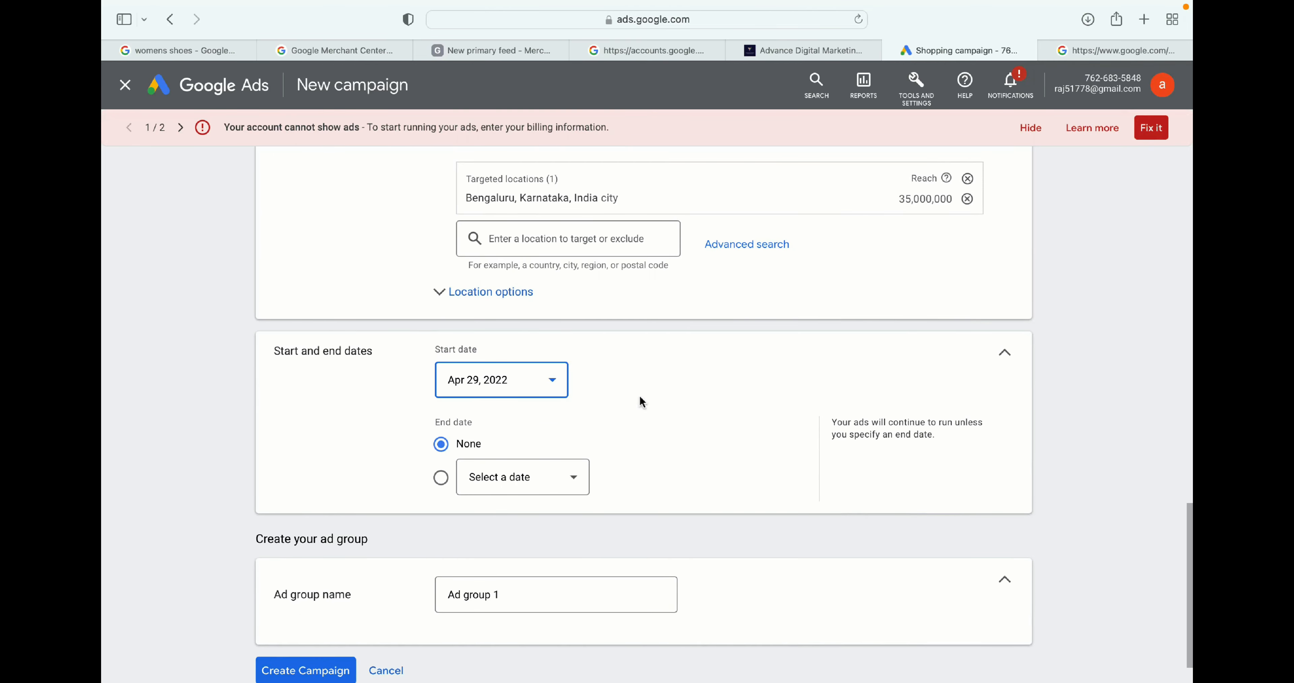
{"action": "scroll", "coordinate": [640, 397], "scroll_direction": "down", "scroll_amount": 1}
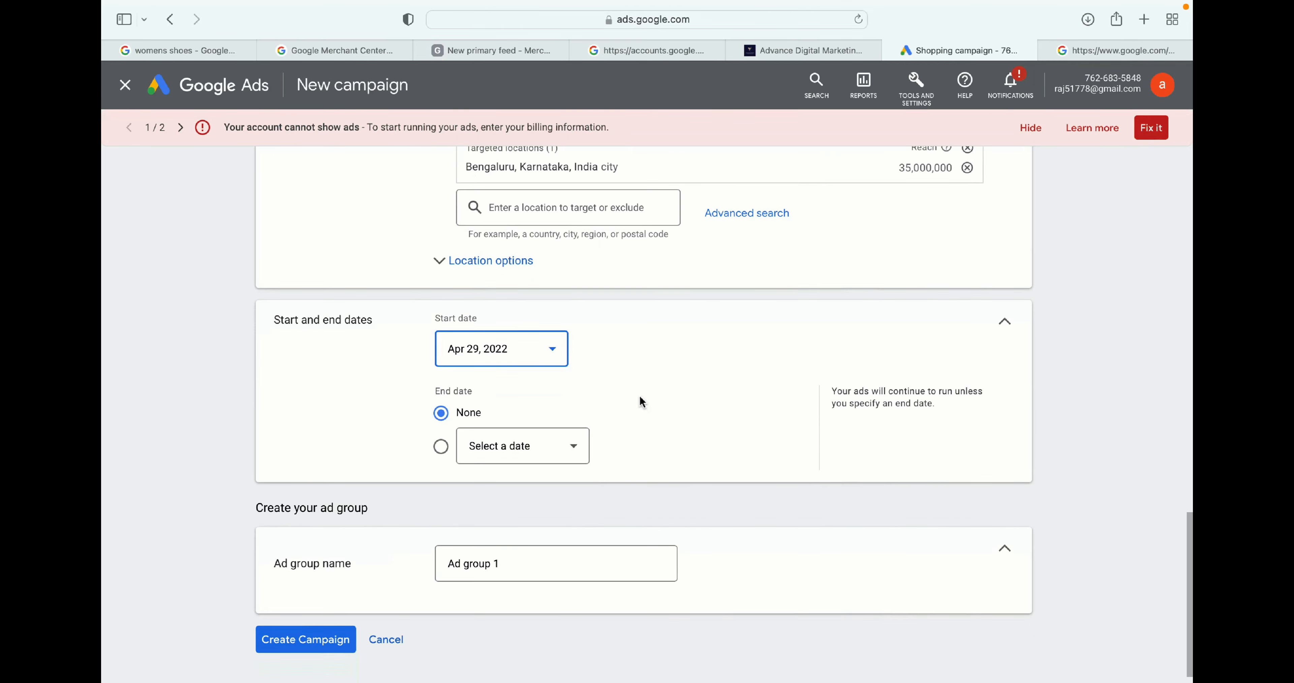
{"action": "scroll", "coordinate": [639, 398], "scroll_direction": "down", "scroll_amount": 1}
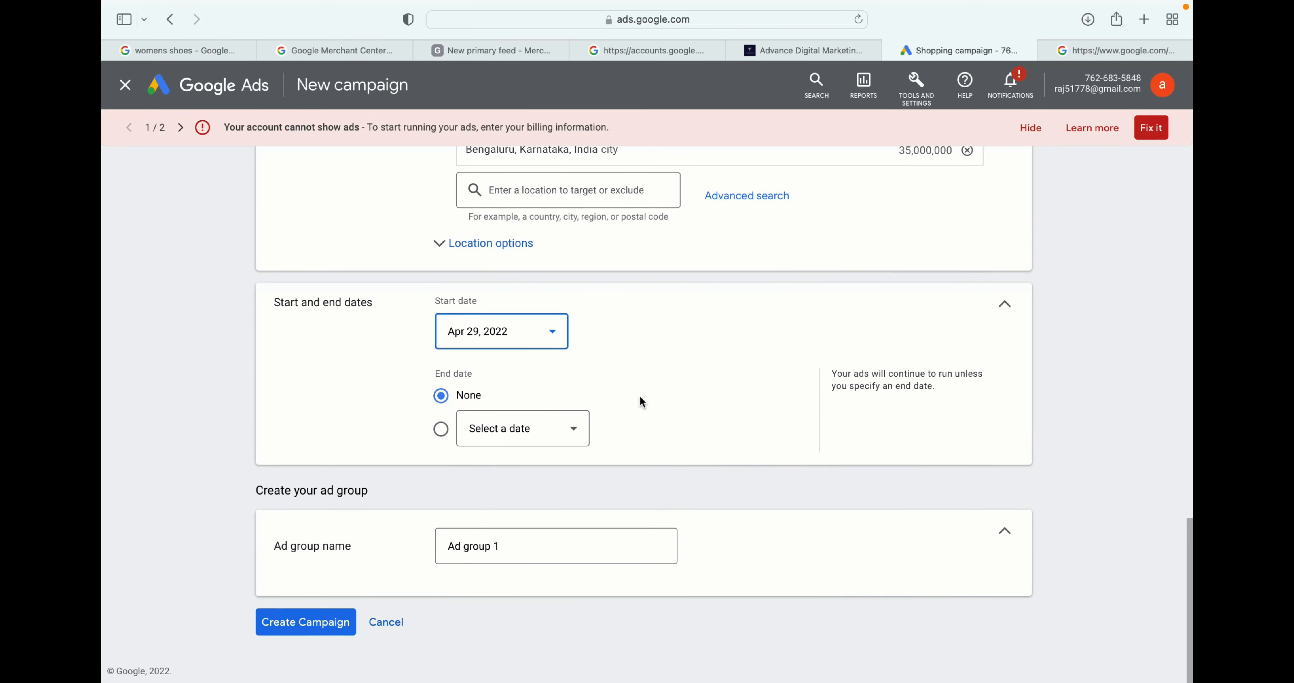
- Rename the ad group to kids - summer and create the campaign
{"action": "triple_click", "coordinate": [478, 546]}
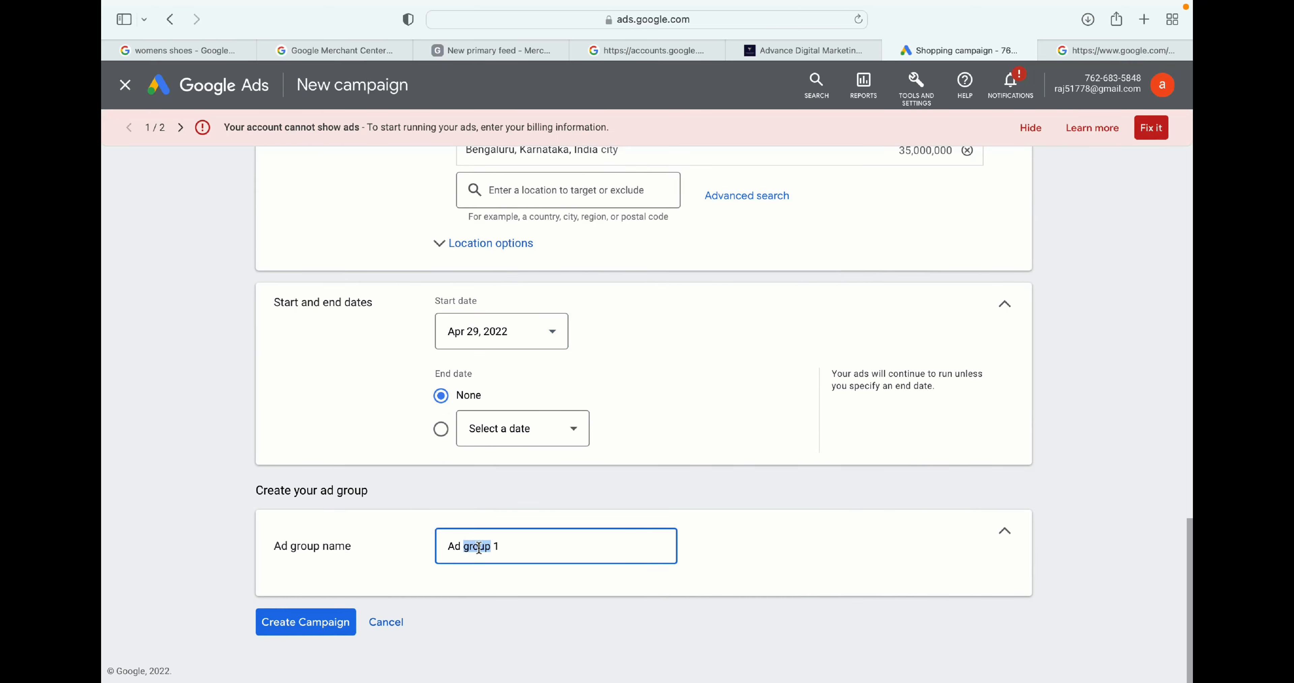
{"action": "key", "text": "BackSpace"}
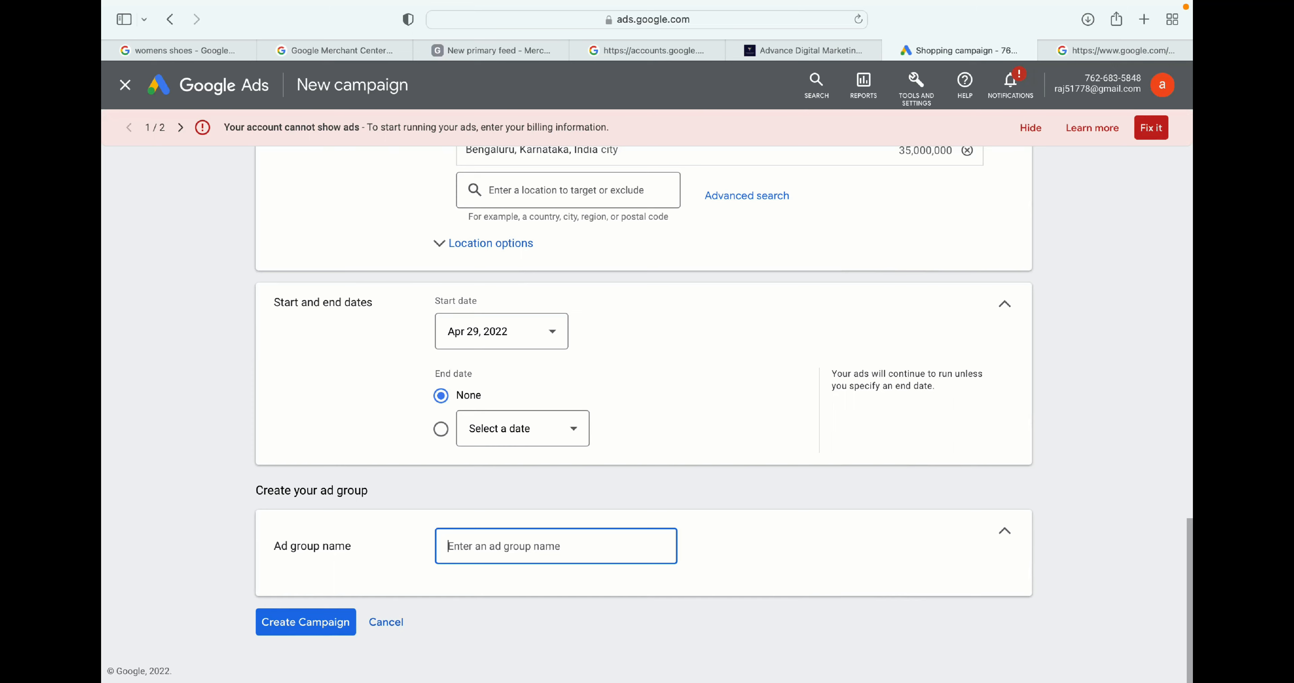
{"action": "type", "text": "kids - summer"}
{"action": "left_click", "coordinate": [297, 623]}
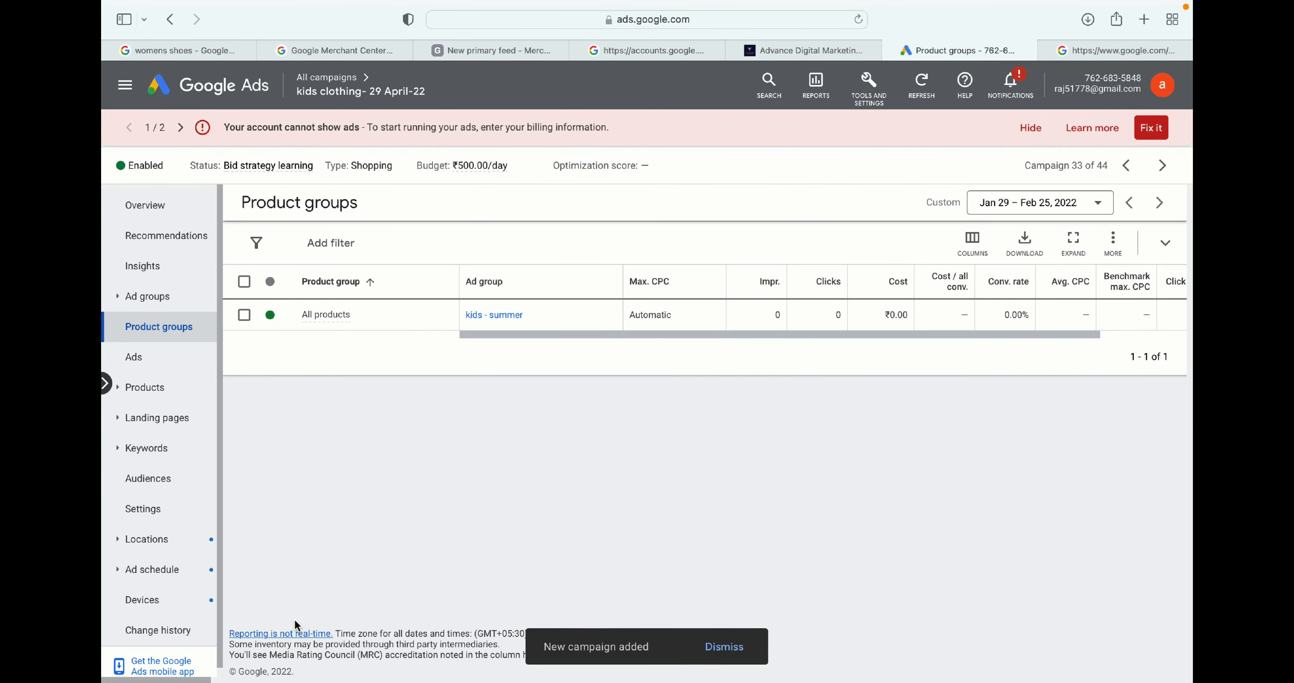
- Start a new Sales campaign of type Shopping, linked to the zender Merchant Center account with India as country of sale
{"action": "left_click", "coordinate": [236, 93]}
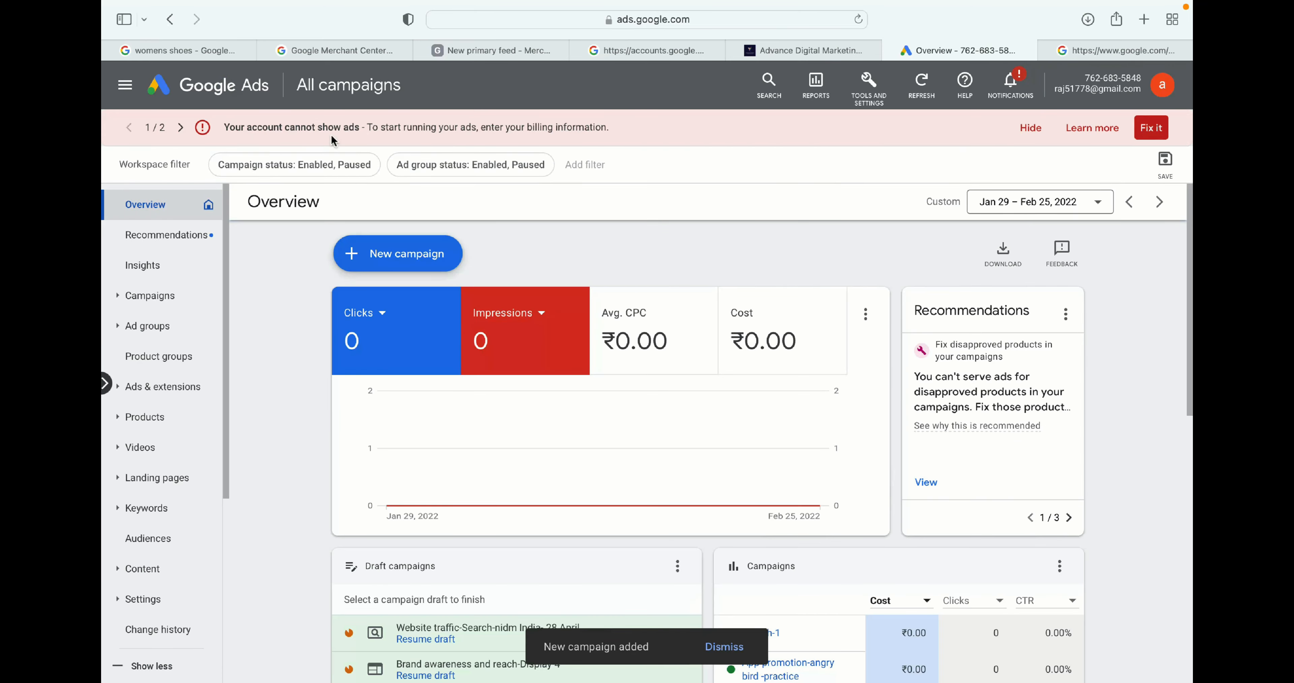
{"action": "left_click", "coordinate": [422, 255]}
{"action": "left_click", "coordinate": [418, 264]}
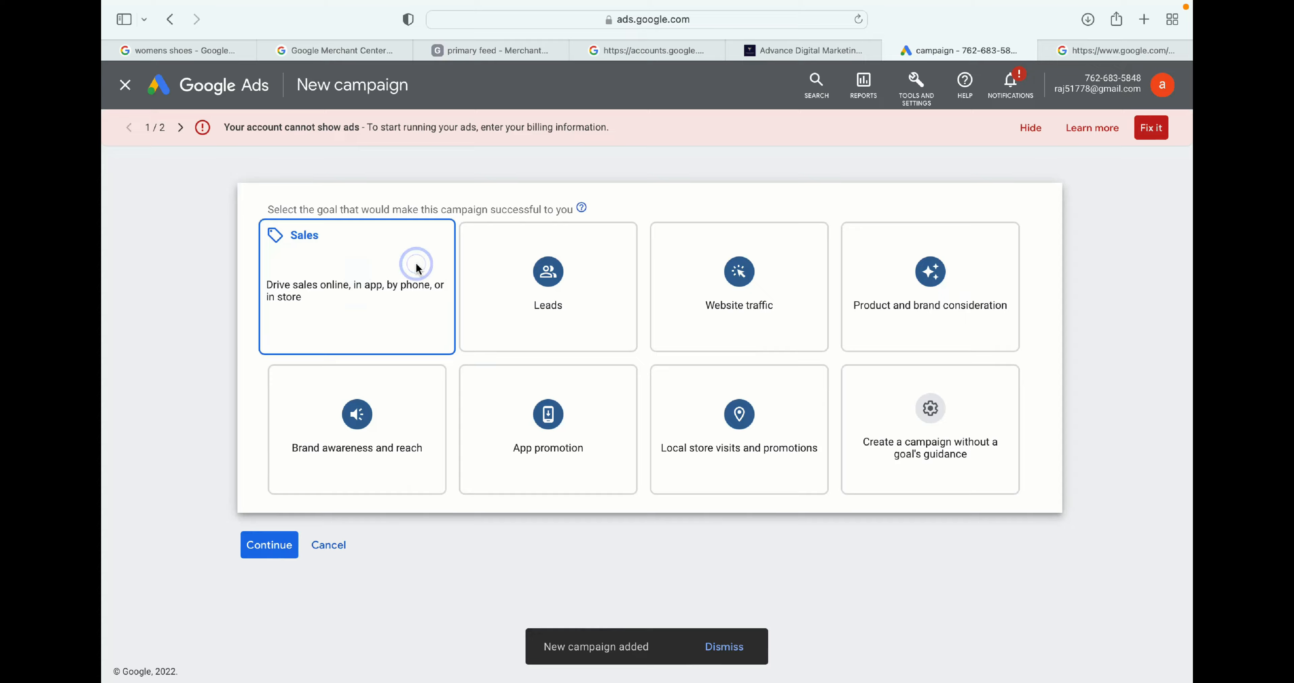
{"action": "left_click", "coordinate": [413, 266]}
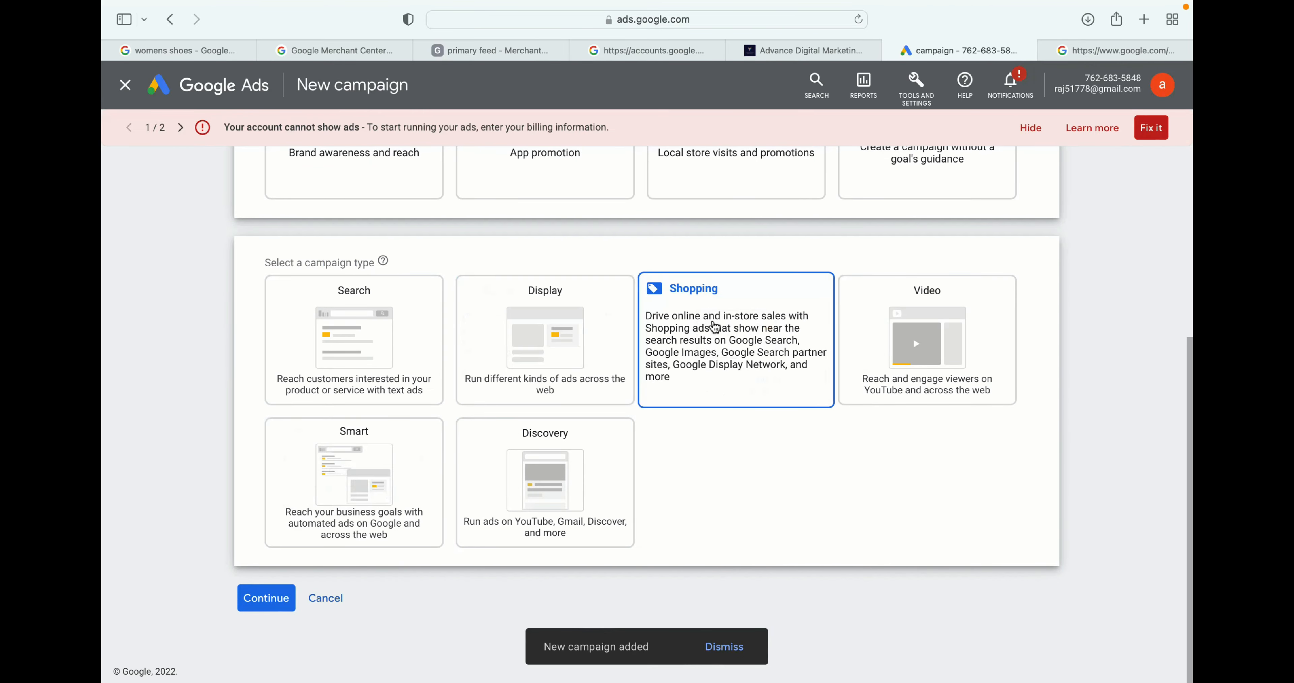
{"action": "left_click", "coordinate": [728, 322]}
{"action": "left_click", "coordinate": [391, 457]}
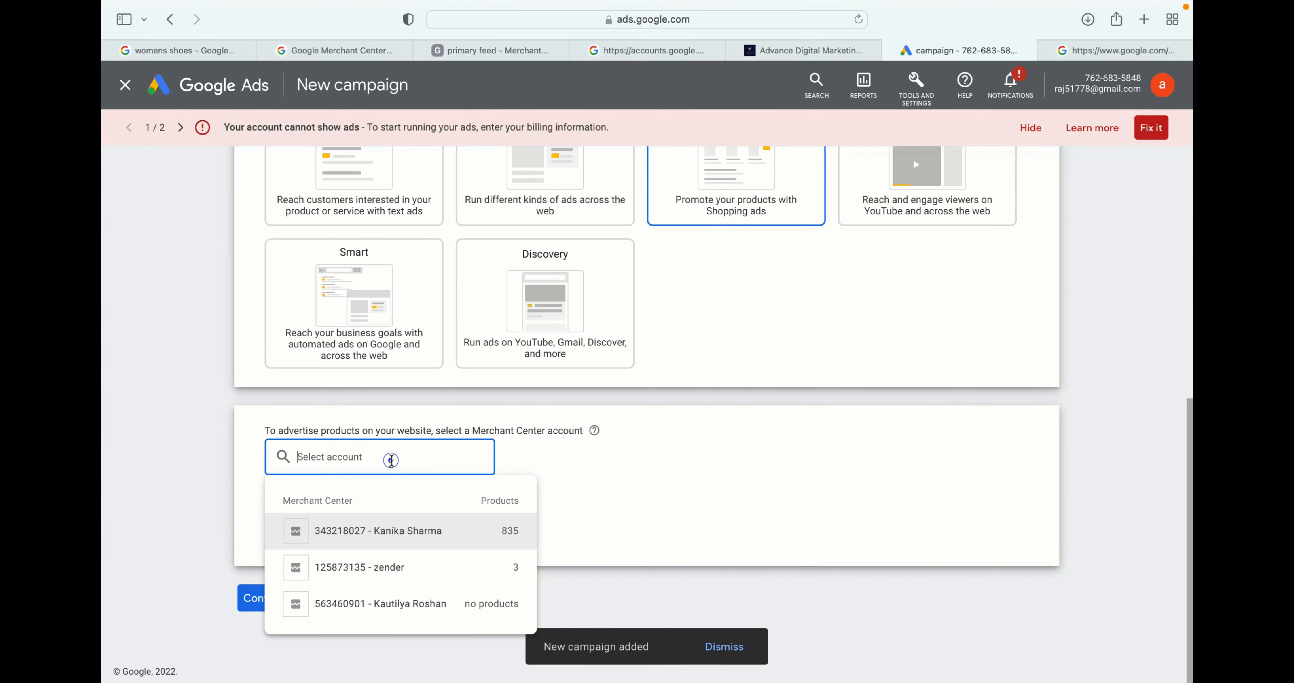
{"action": "left_click", "coordinate": [344, 572]}
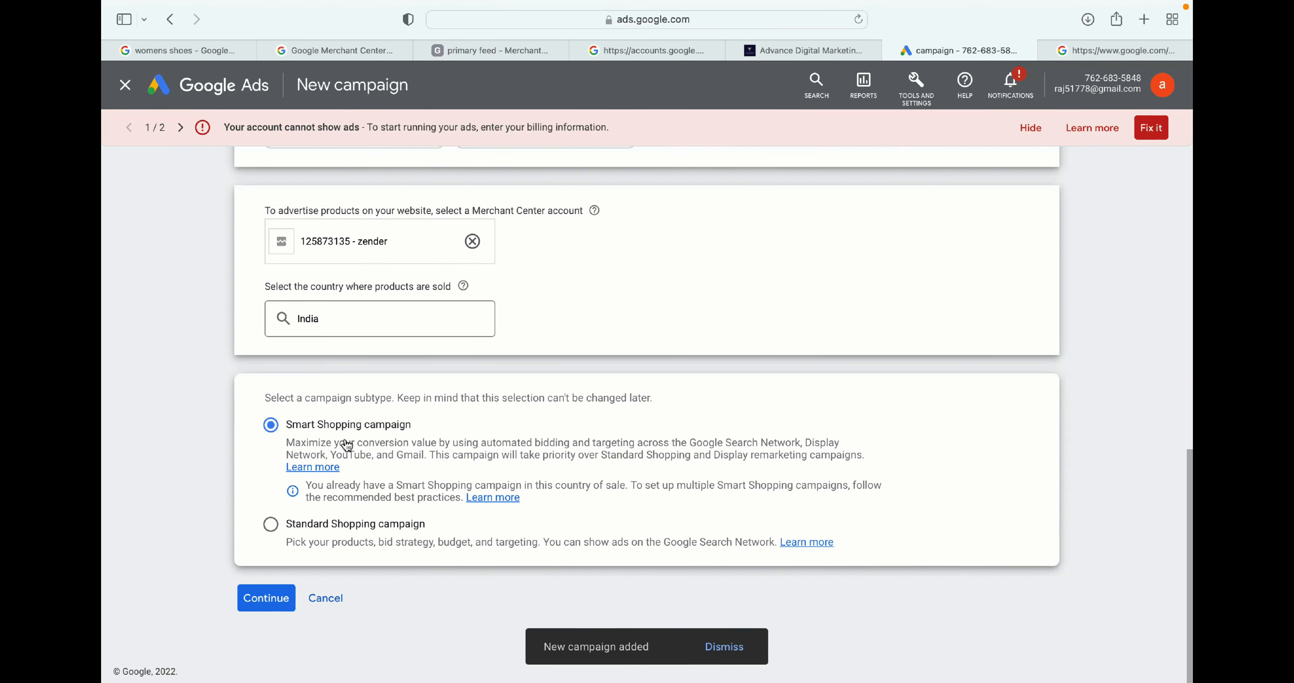
{"action": "left_click", "coordinate": [263, 598]}
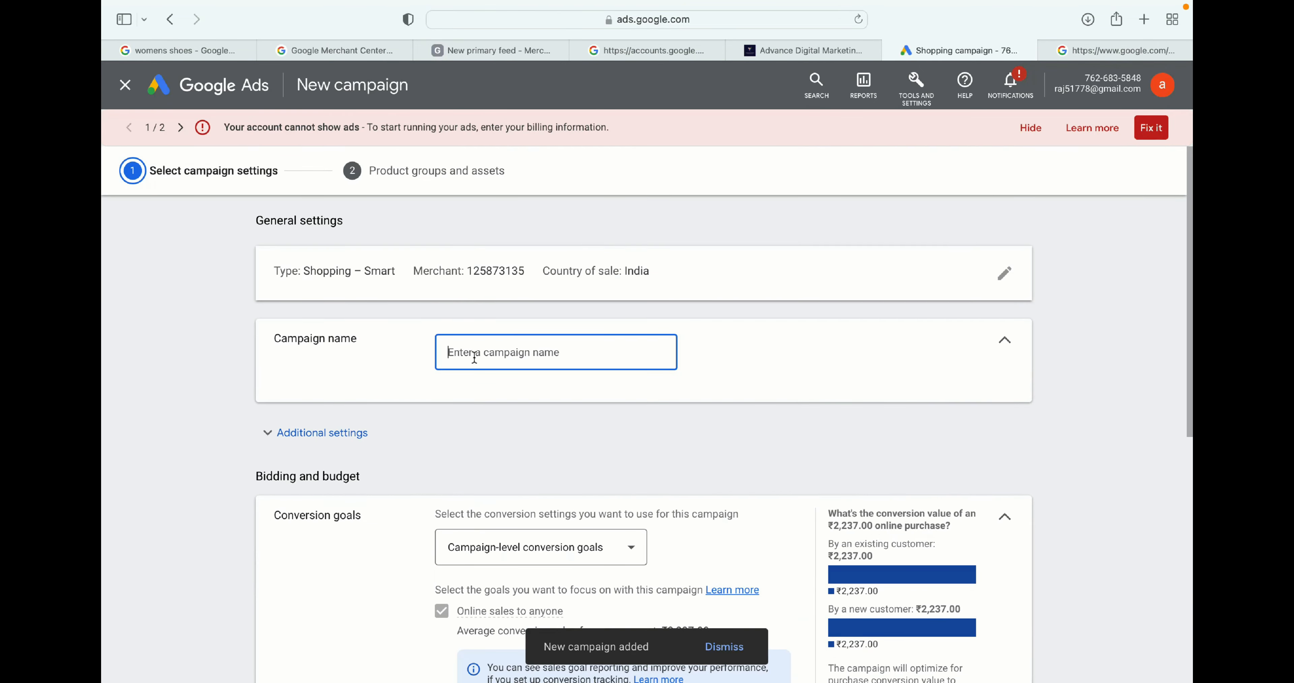
- Name the campaign kids - 29 - 2020 and switch its conversion goals to account-level conversion settings
{"action": "left_click", "coordinate": [480, 347]}
{"action": "type", "text": "kids -"}
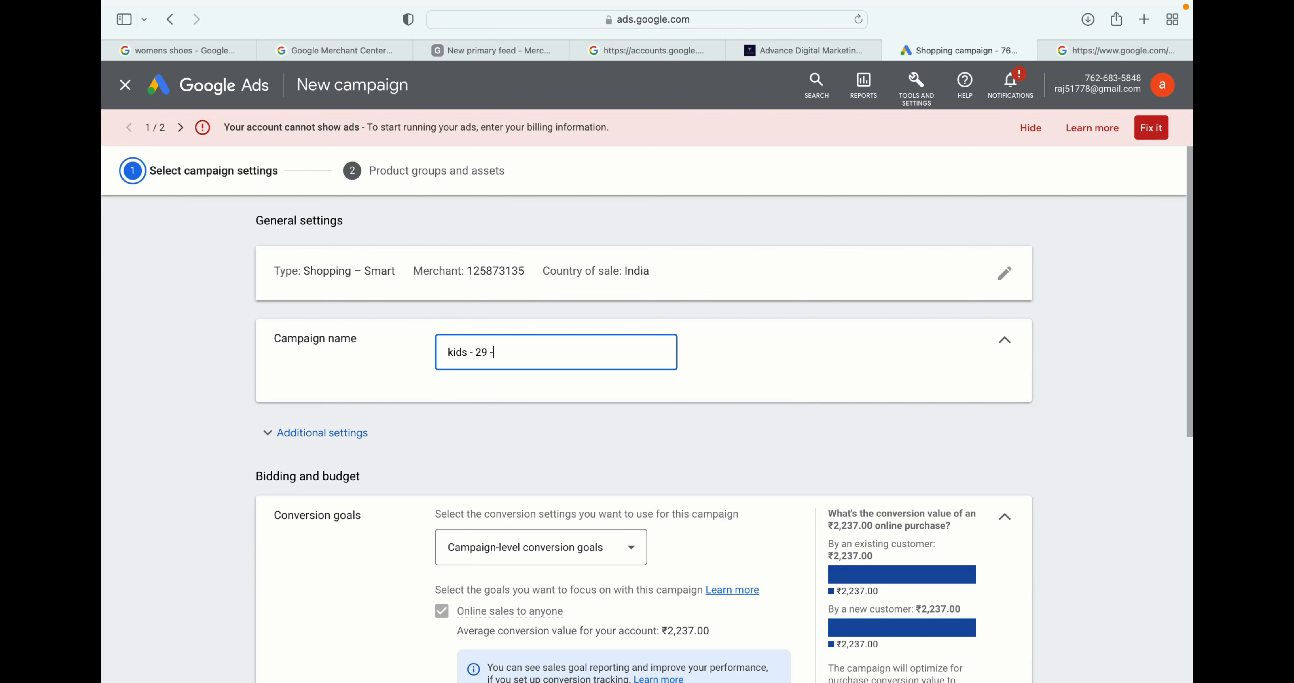
{"action": "type", "text": "29 - 2020"}
{"action": "scroll", "coordinate": [493, 392], "scroll_direction": "down", "scroll_amount": 3}
{"action": "left_click", "coordinate": [493, 393]}
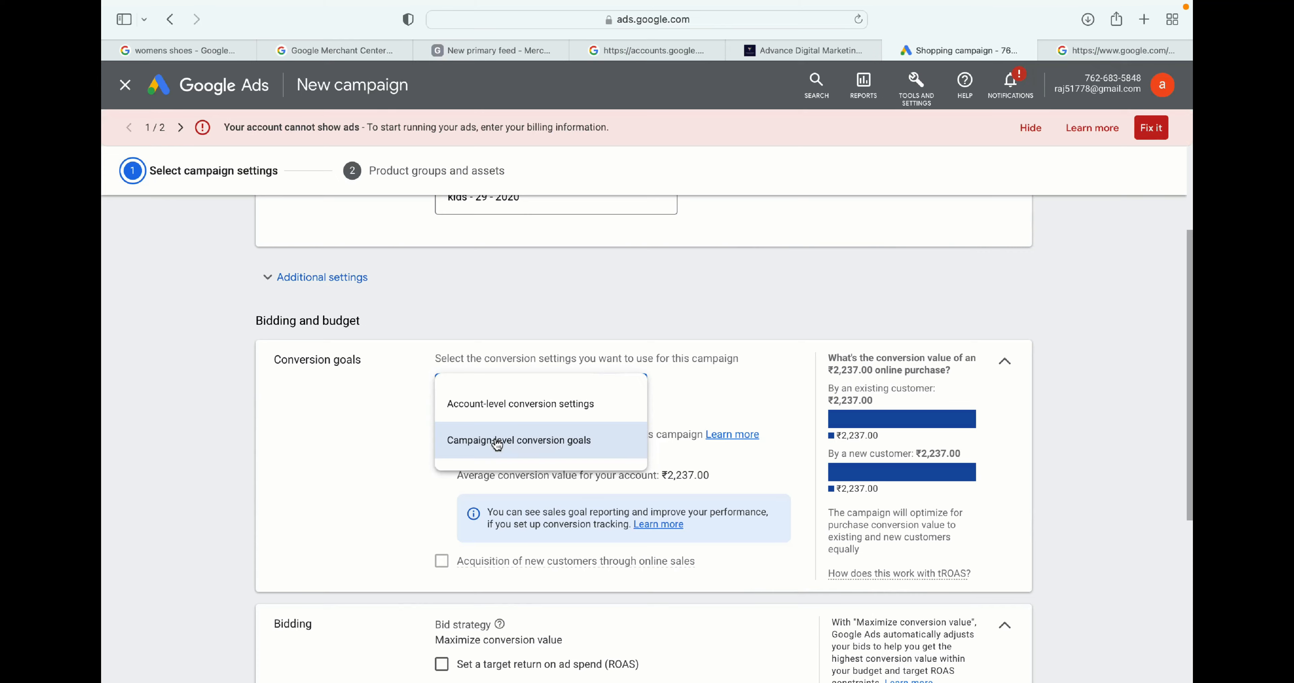
{"action": "left_click", "coordinate": [508, 404]}
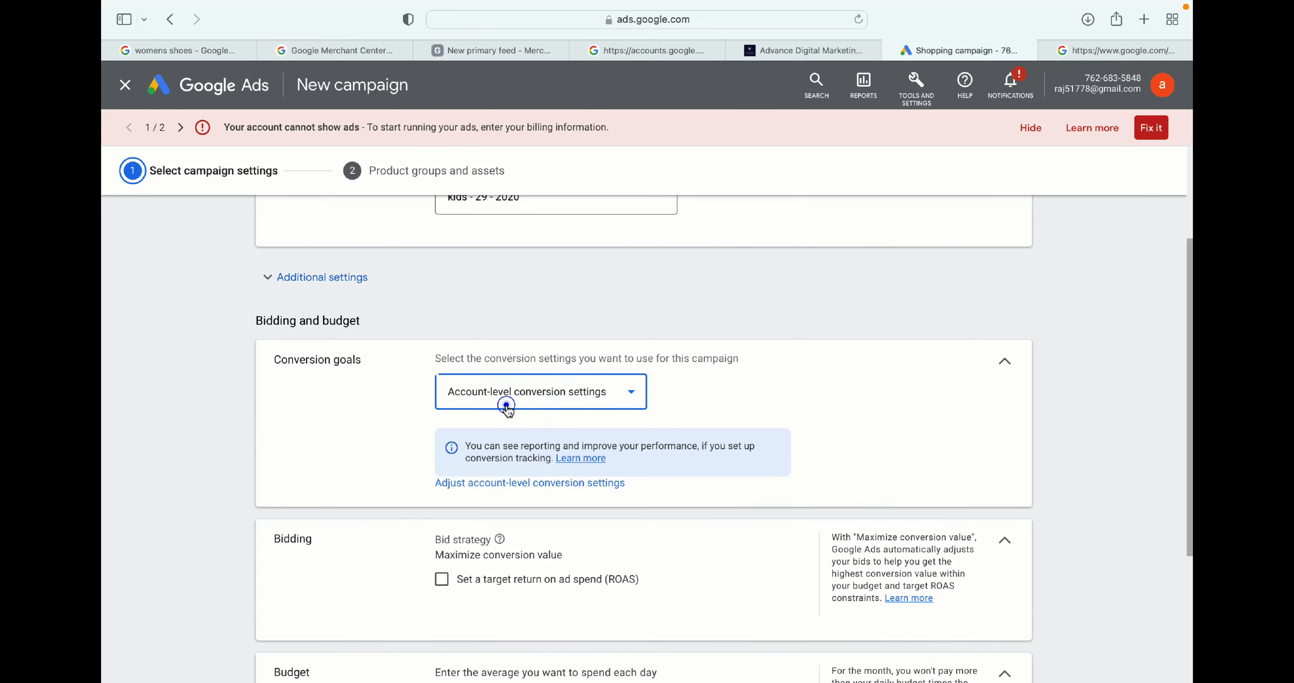
- Review the bid strategy and the target return on ad spend option in the bidding section
{"action": "scroll", "coordinate": [652, 333], "scroll_direction": "down", "scroll_amount": 3}
{"action": "scroll", "coordinate": [653, 336], "scroll_direction": "down", "scroll_amount": 1}
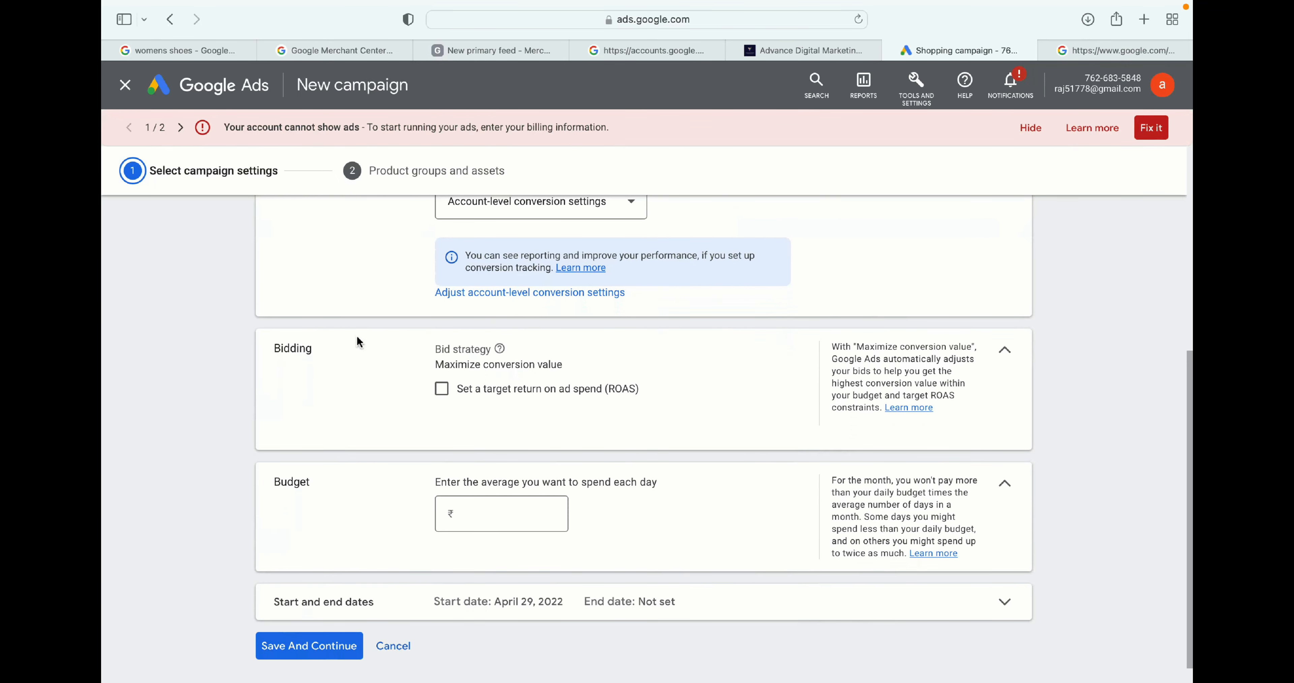
{"action": "left_click_drag", "start_coordinate": [327, 345], "coordinate": [264, 343]}
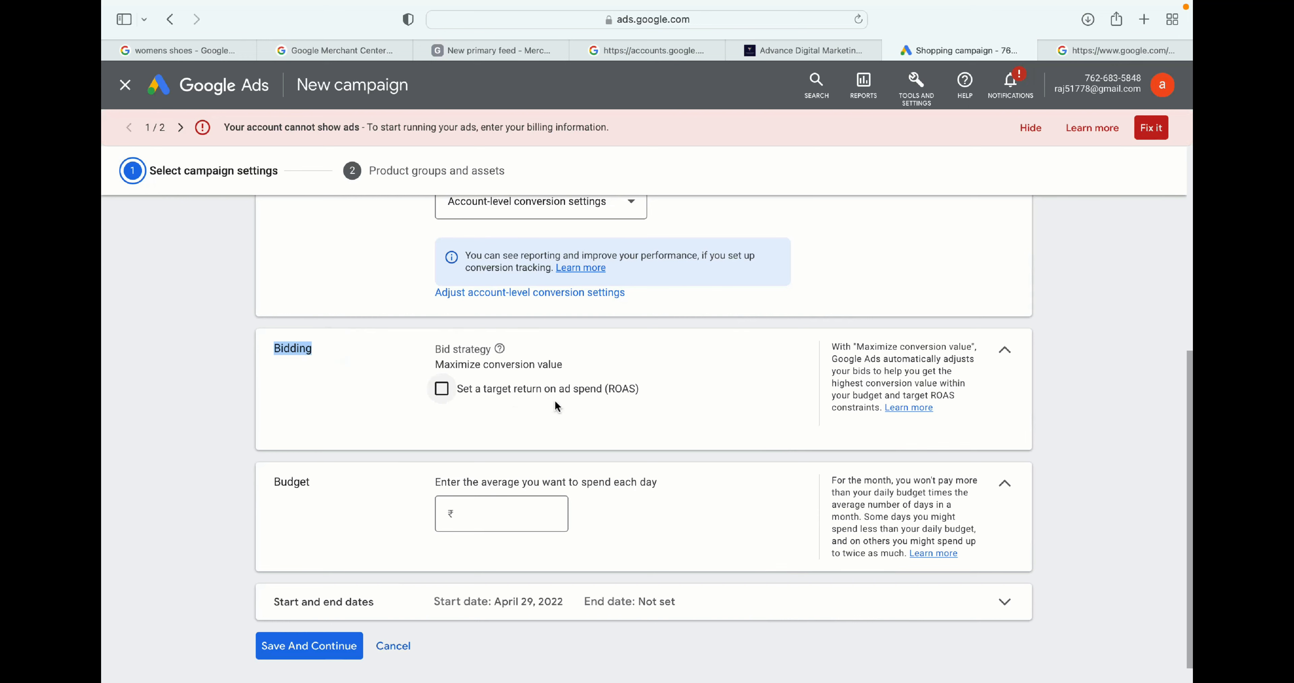
{"action": "left_click_drag", "start_coordinate": [438, 364], "coordinate": [583, 365]}
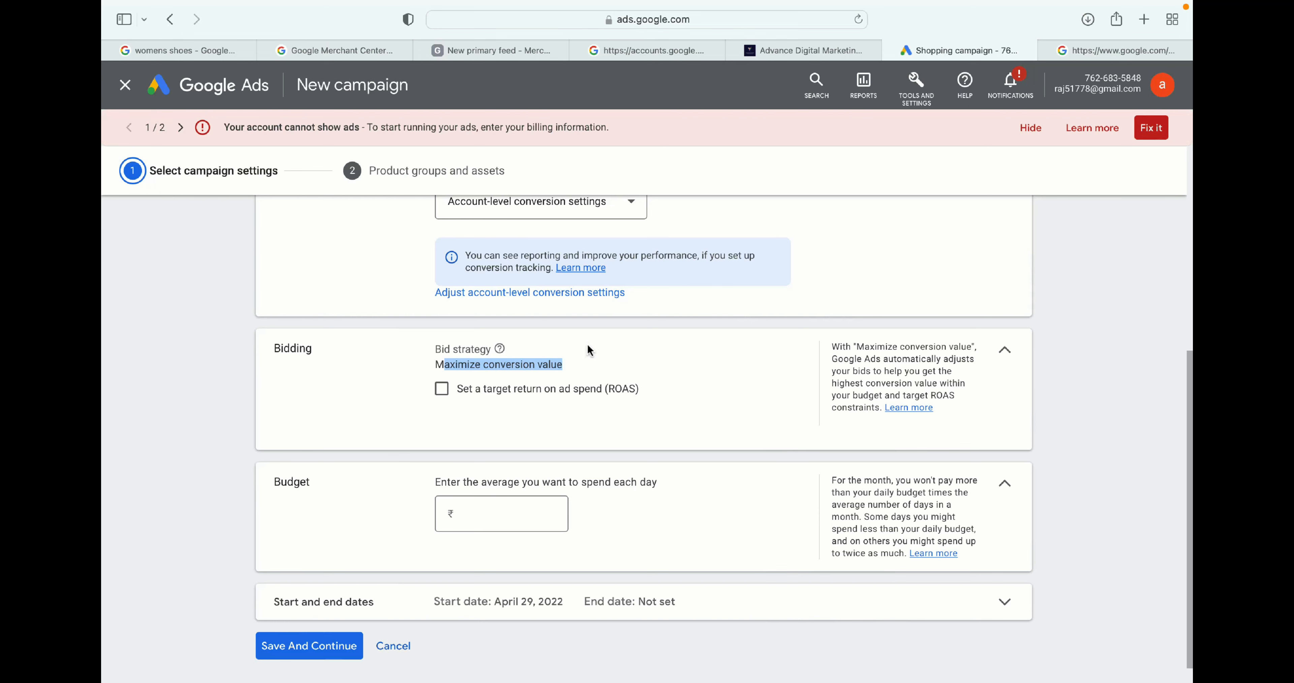
{"action": "left_click_drag", "start_coordinate": [657, 387], "coordinate": [603, 388]}
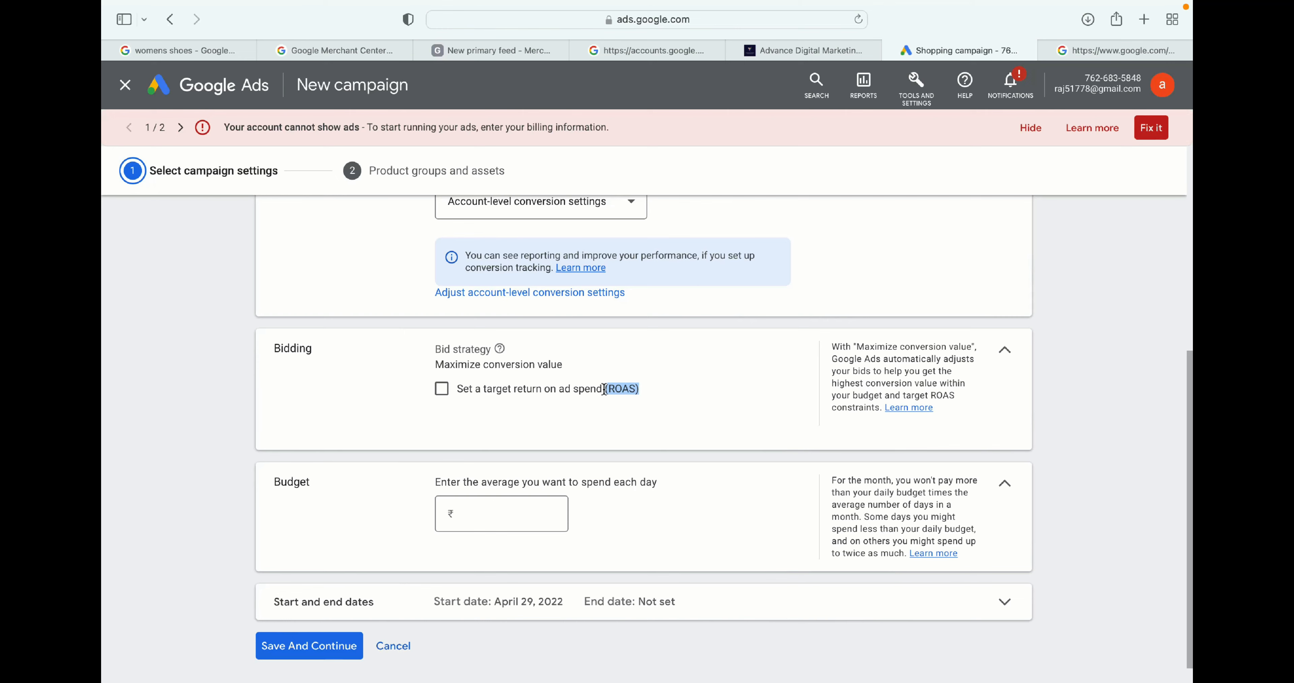
{"action": "left_click", "coordinate": [666, 384]}
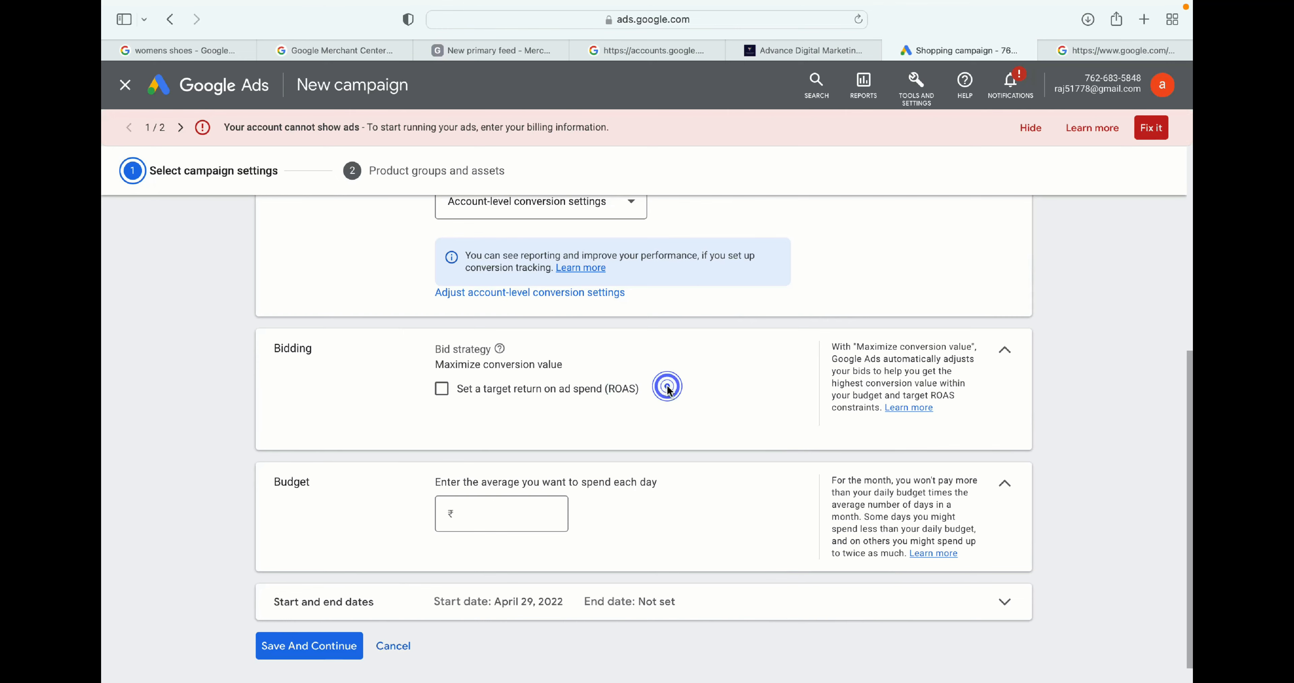
{"action": "scroll", "coordinate": [666, 384], "scroll_direction": "down", "scroll_amount": 1}
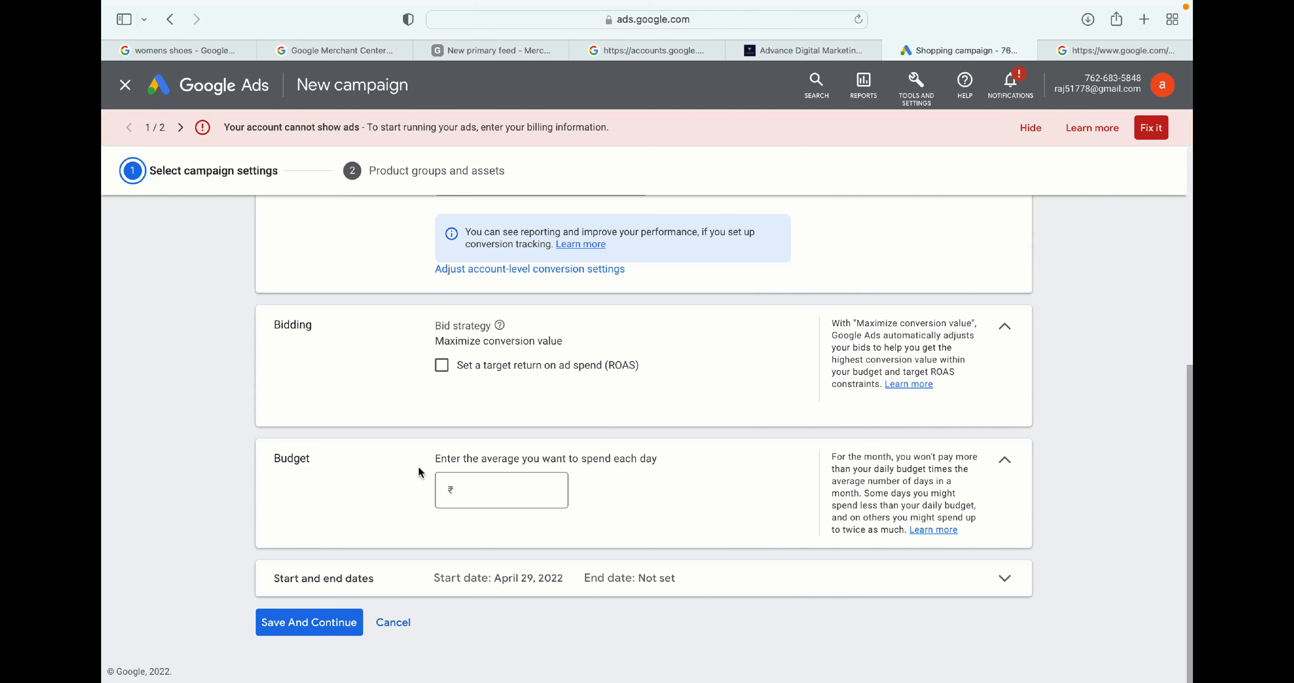
- Set the average daily budget to ₹500 and save the campaign settings to continue
{"action": "left_click", "coordinate": [489, 497]}
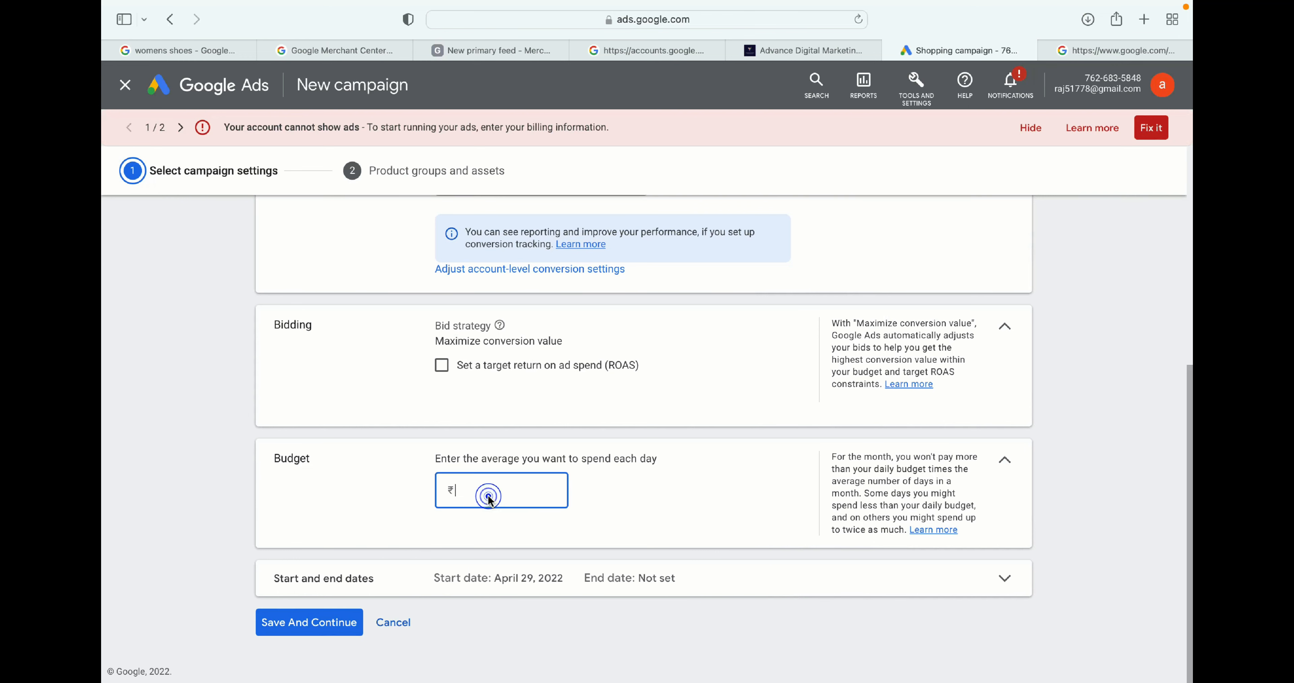
{"action": "type", "text": "500"}
{"action": "left_click", "coordinate": [309, 631]}
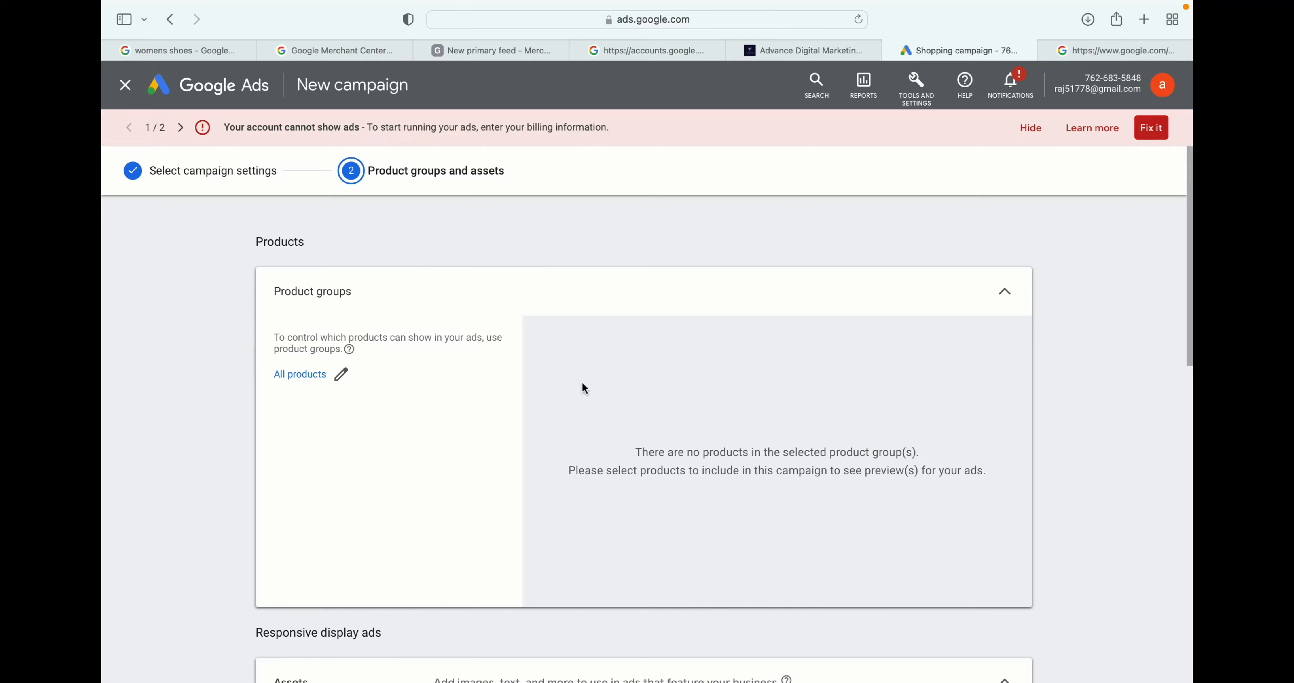
- Upload 1.png from the Desktop as the ad's marketing image, adjust its 1.91:1 crop, and select it
{"action": "scroll", "coordinate": [474, 329], "scroll_direction": "down", "scroll_amount": 8}
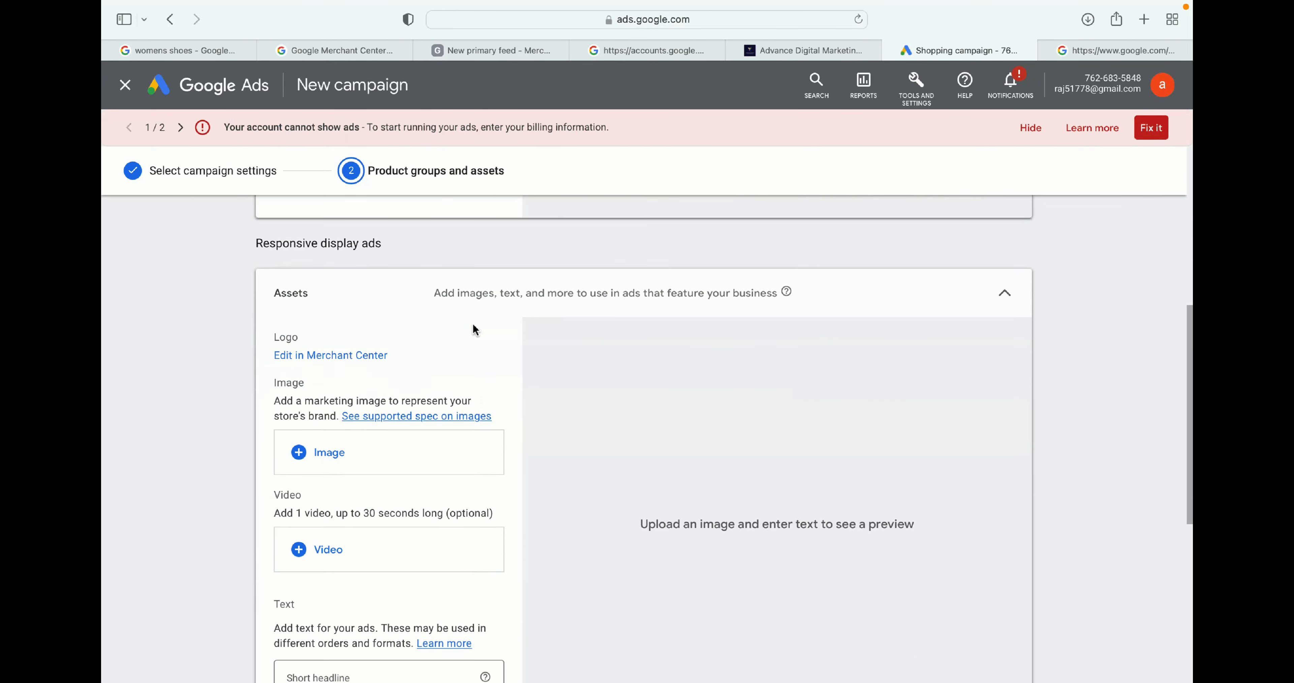
{"action": "scroll", "coordinate": [474, 329], "scroll_direction": "down", "scroll_amount": 2}
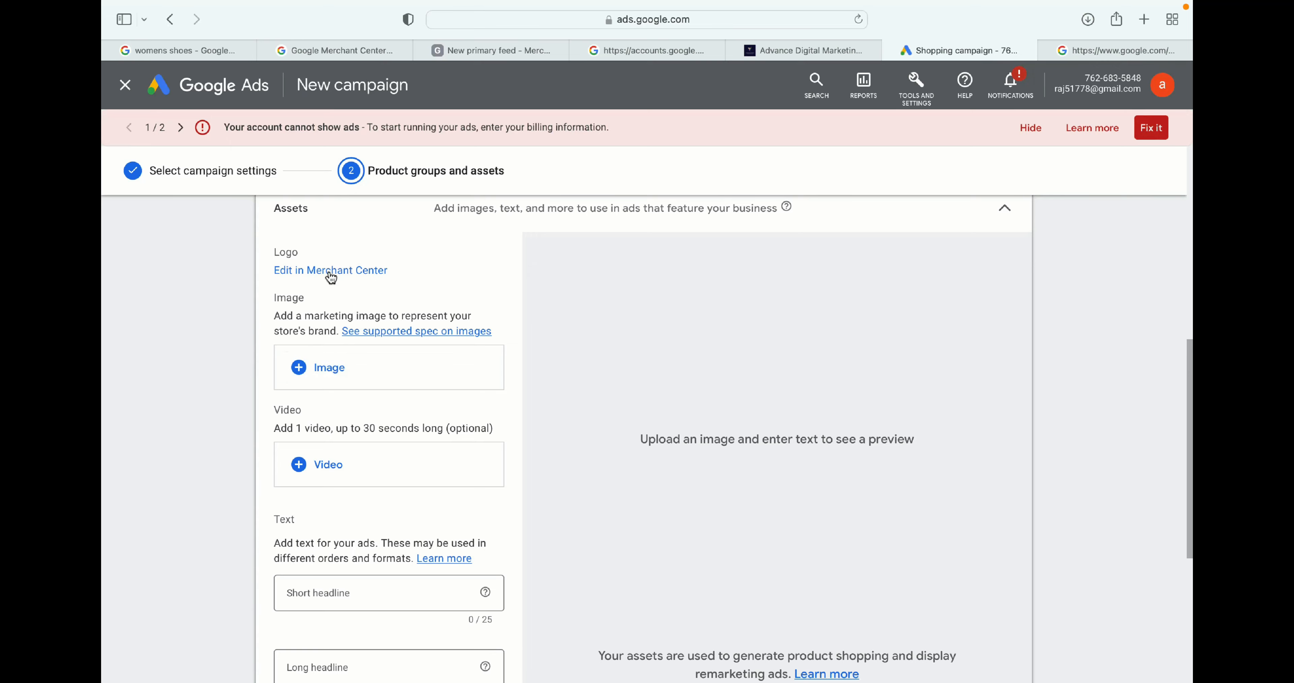
{"action": "left_click", "coordinate": [316, 369]}
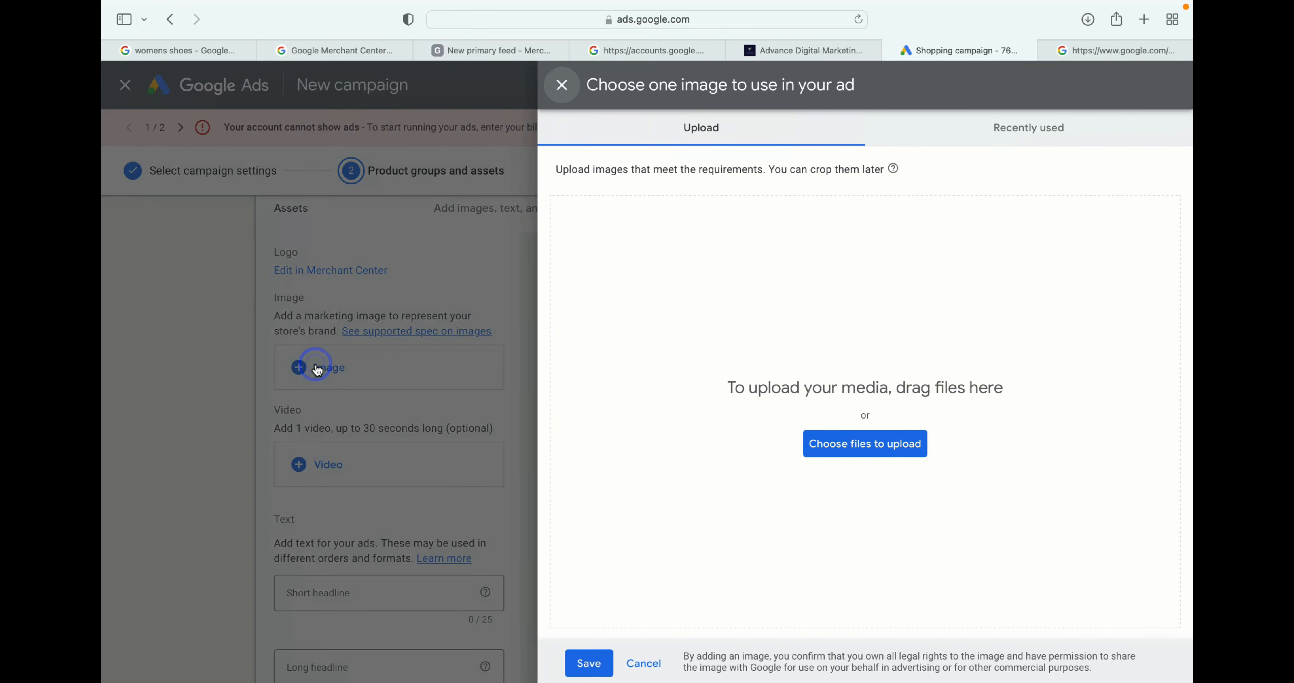
{"action": "left_click", "coordinate": [847, 447]}
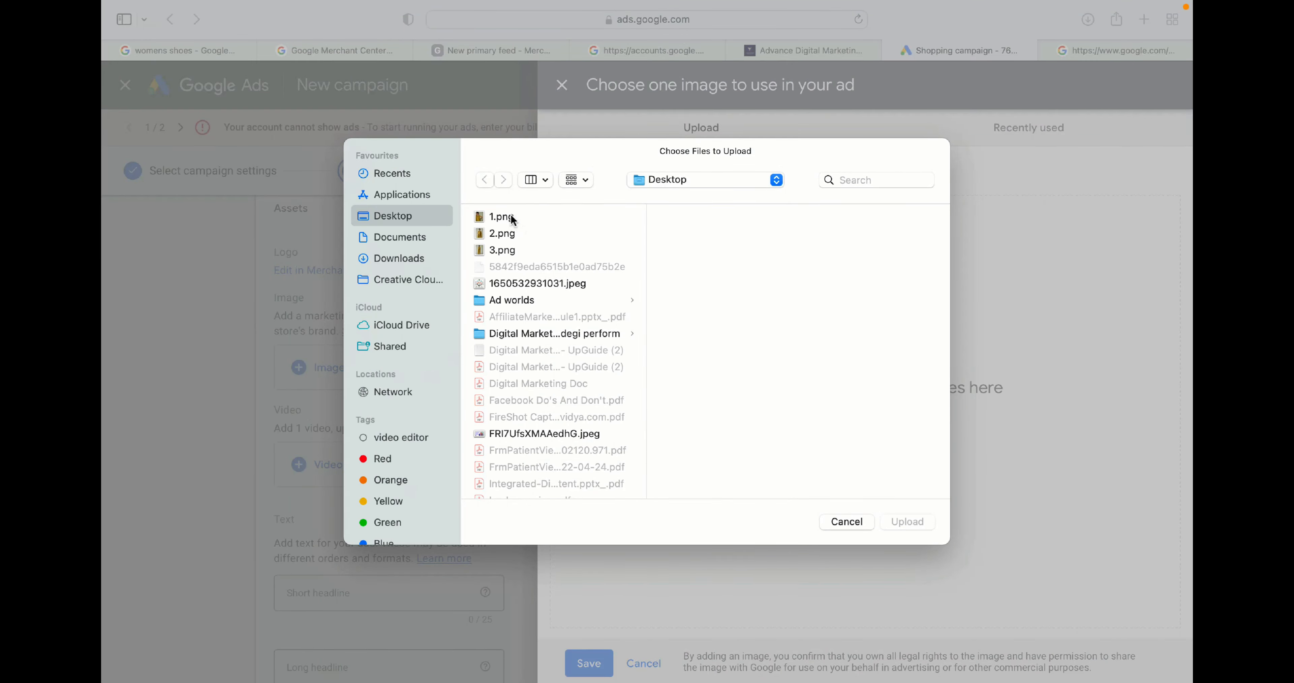
{"action": "left_click", "coordinate": [502, 216]}
{"action": "left_click", "coordinate": [907, 521]}
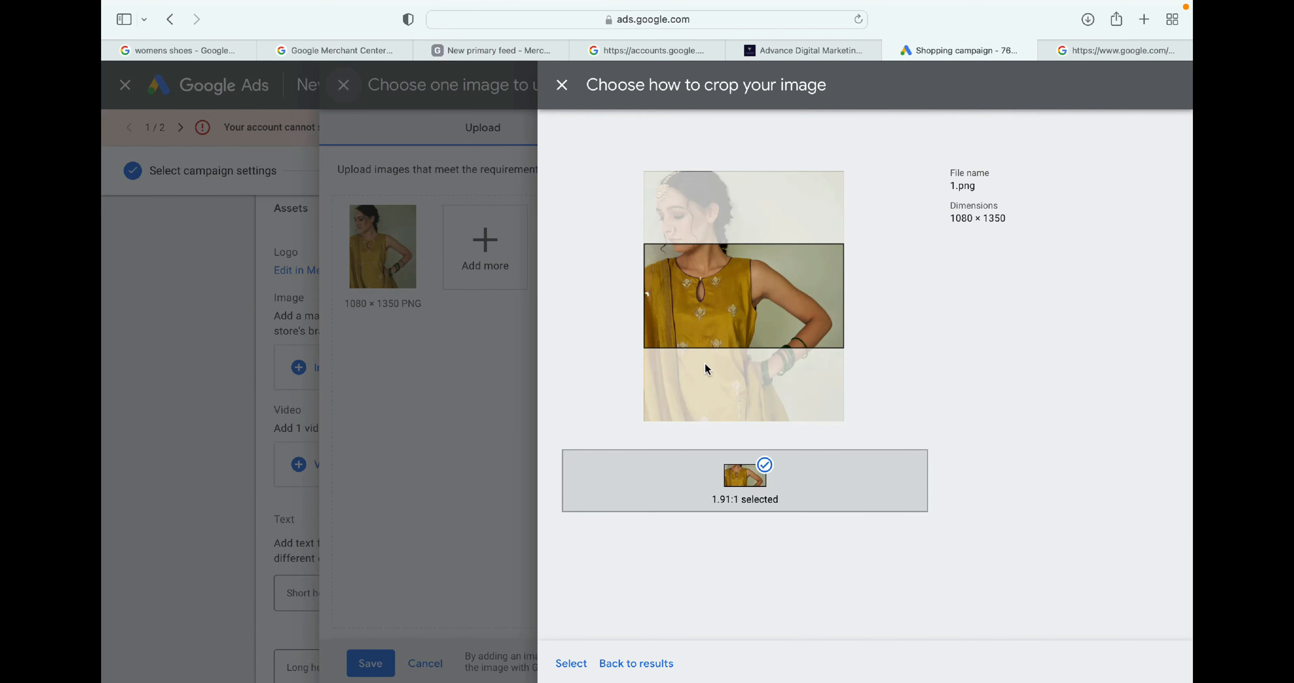
{"action": "mouse_move", "coordinate": [723, 332]}
{"action": "left_mouse_down"}
{"action": "mouse_move", "coordinate": [724, 283]}
{"action": "mouse_move", "coordinate": [724, 351]}
{"action": "left_mouse_up"}
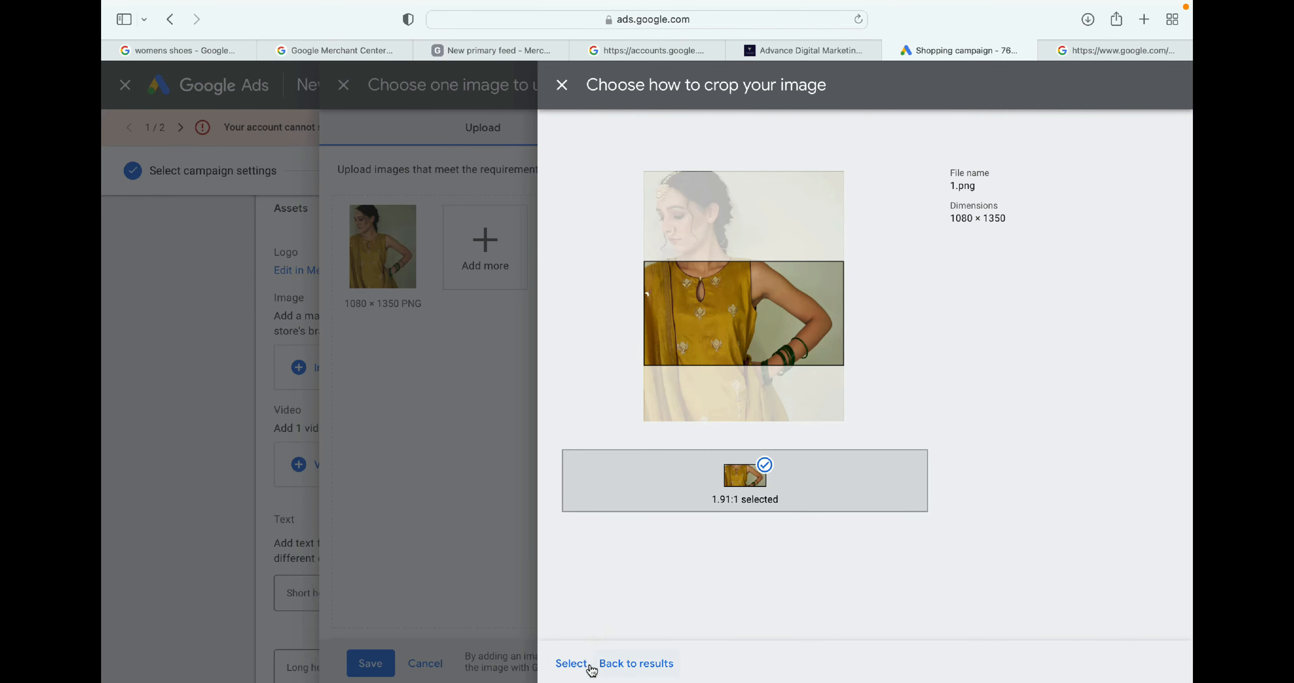
{"action": "left_click", "coordinate": [577, 663]}
{"action": "left_click", "coordinate": [577, 664]}
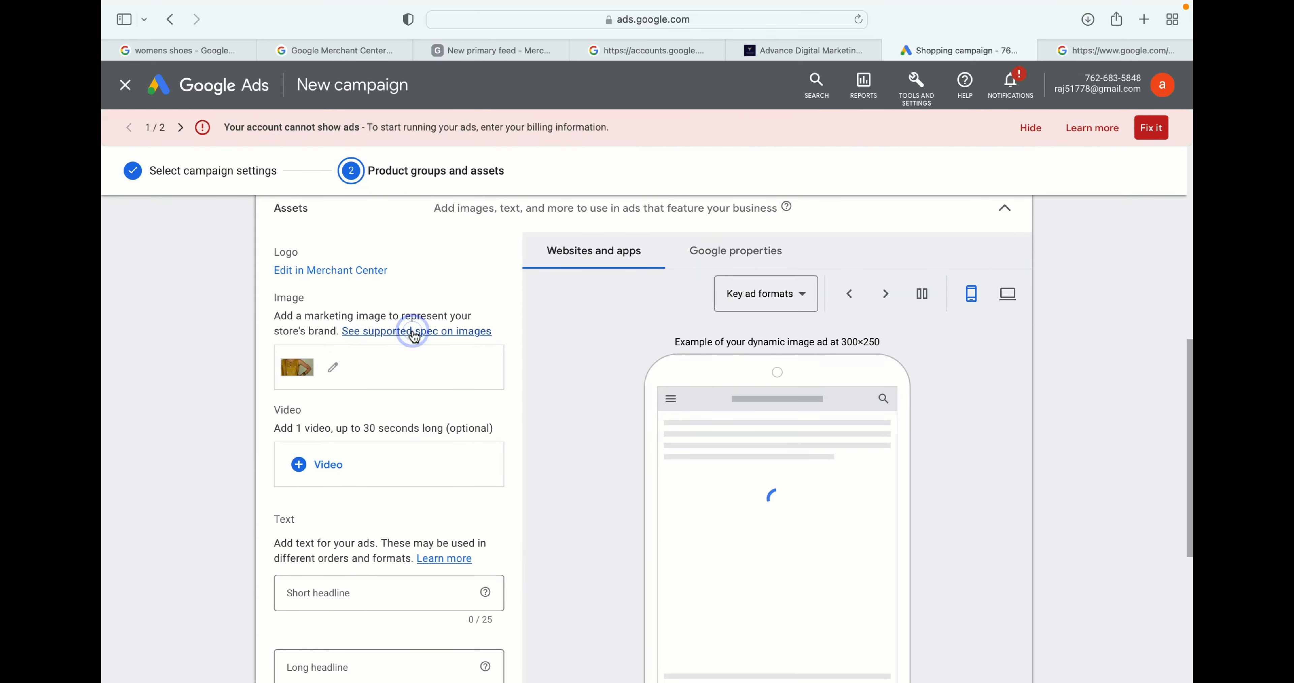
- Open and read the help article on supported image specs for Smart Shopping campaigns, then close it
{"action": "left_click", "coordinate": [415, 330]}
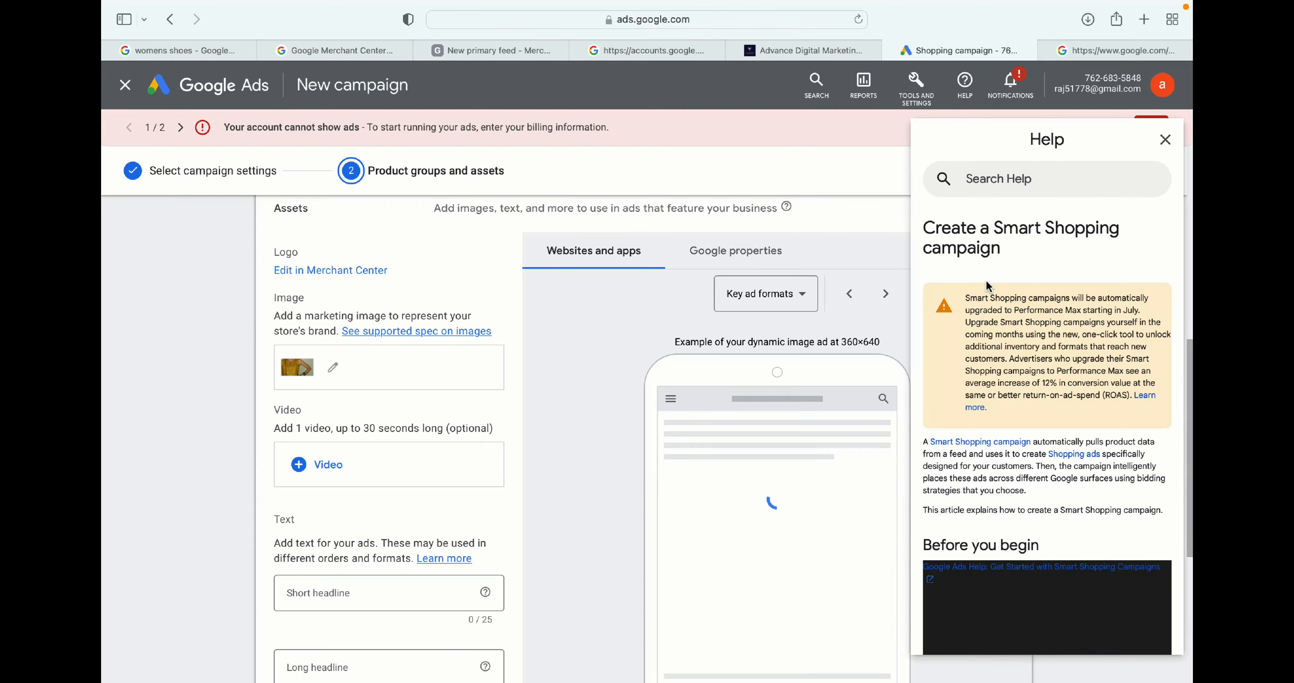
{"action": "scroll", "coordinate": [1048, 441], "scroll_direction": "down", "scroll_amount": 3}
{"action": "scroll", "coordinate": [1047, 439], "scroll_direction": "down", "scroll_amount": 15}
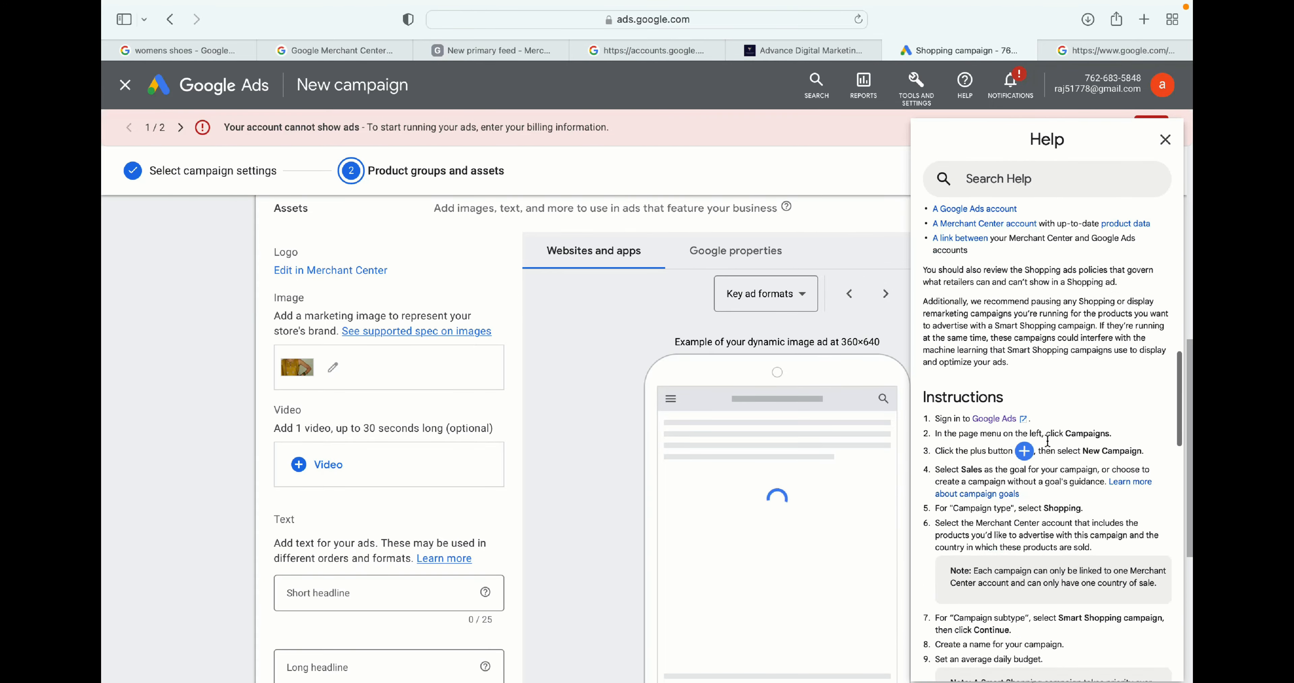
{"action": "scroll", "coordinate": [1048, 440], "scroll_direction": "down", "scroll_amount": 10}
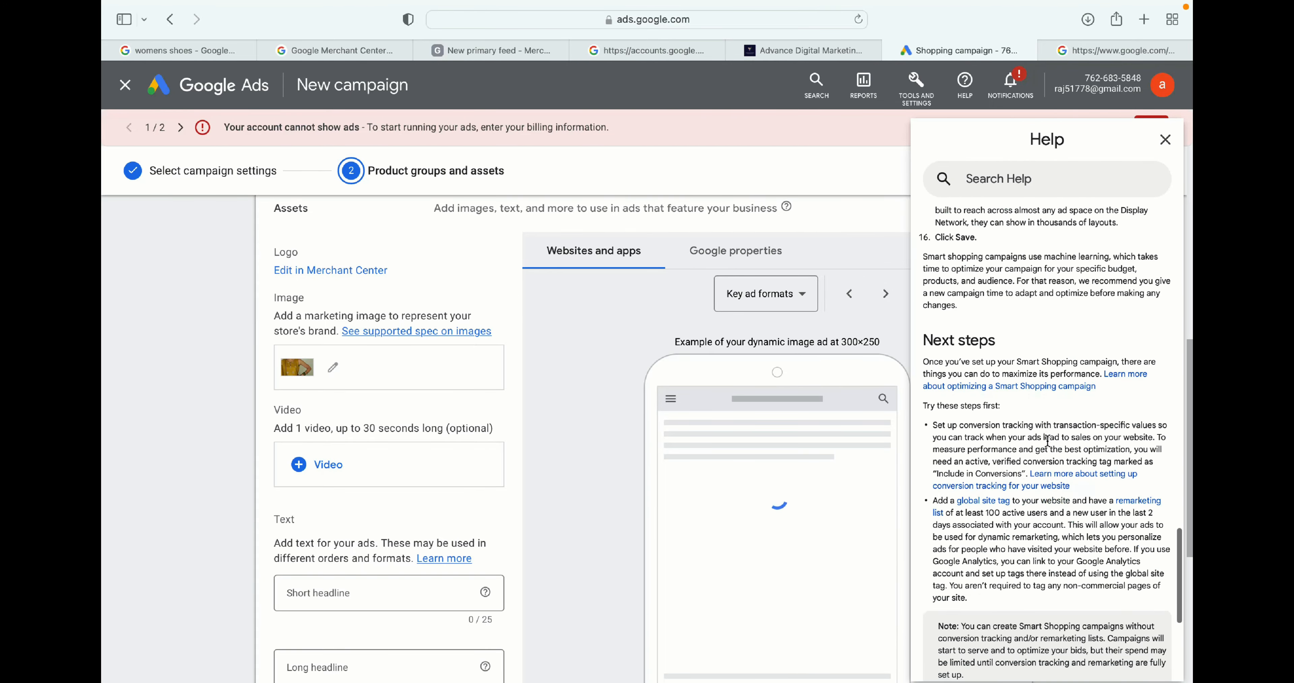
{"action": "scroll", "coordinate": [1049, 445], "scroll_direction": "up", "scroll_amount": 20}
{"action": "scroll", "coordinate": [1049, 444], "scroll_direction": "up", "scroll_amount": 10}
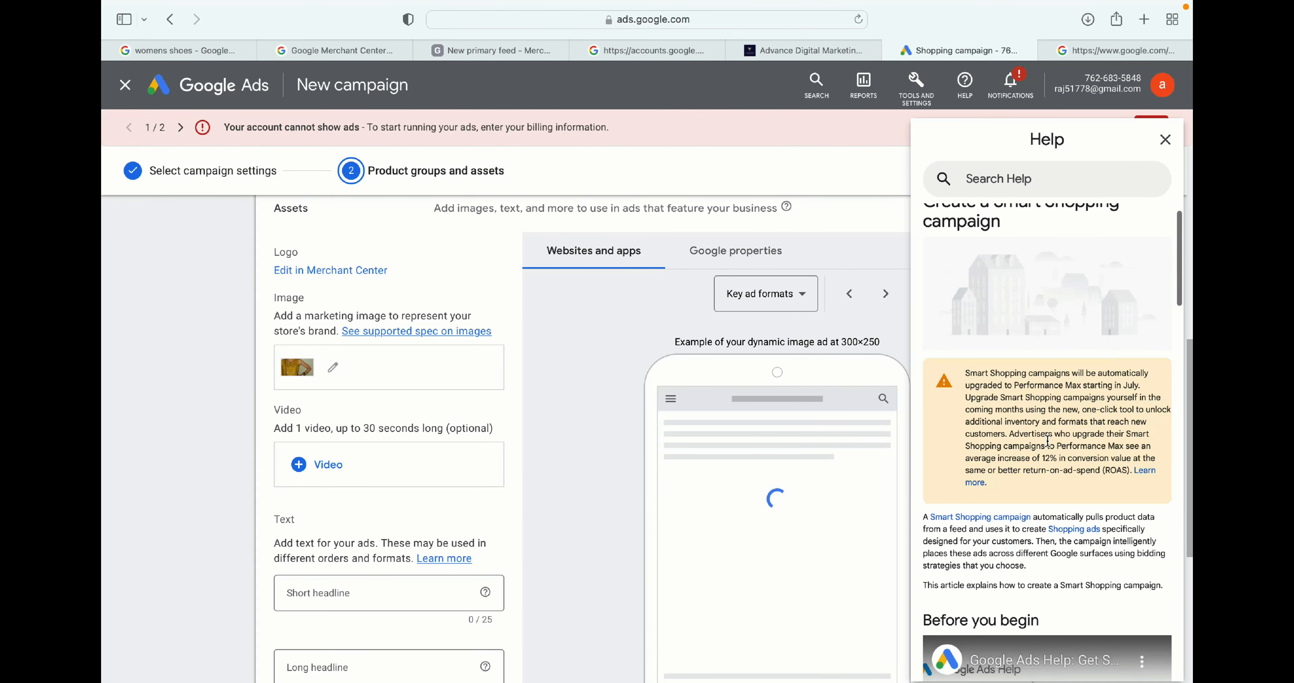
{"action": "left_click", "coordinate": [1164, 141]}
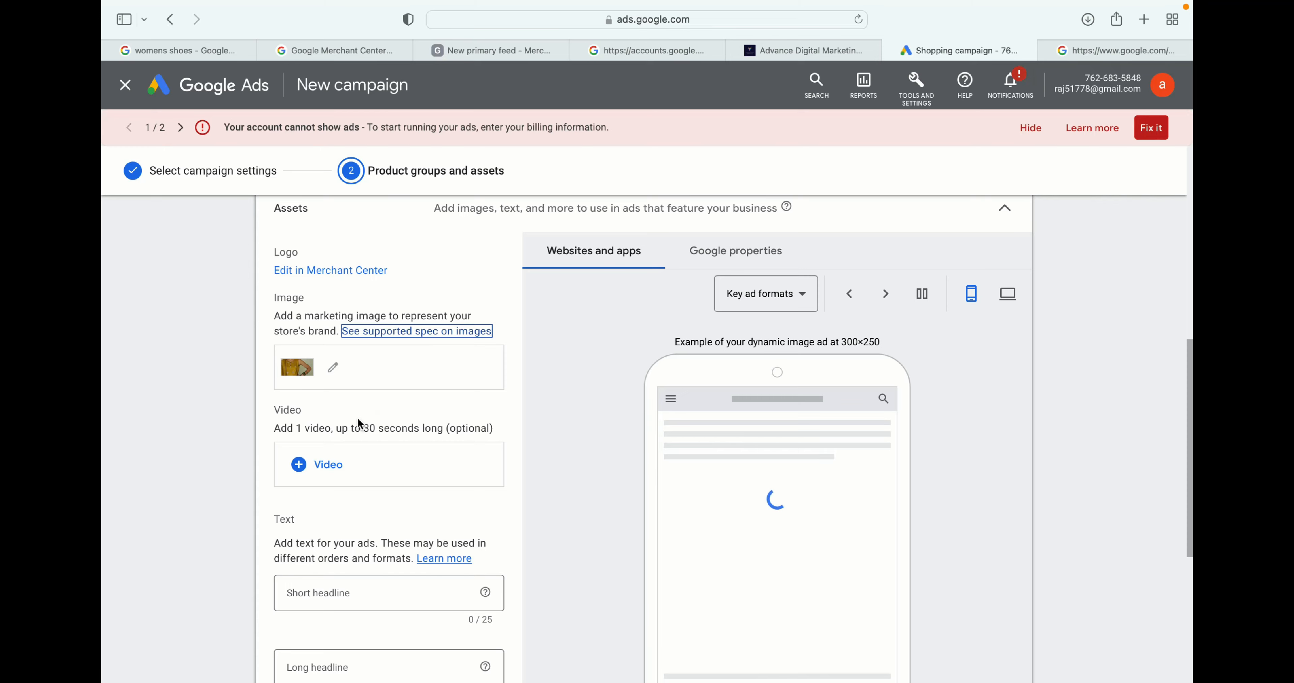
- Open the video chooser for the ad, then open youtube.com in a new browser tab
{"action": "scroll", "coordinate": [358, 422], "scroll_direction": "down", "scroll_amount": 2}
{"action": "left_click", "coordinate": [300, 401]}
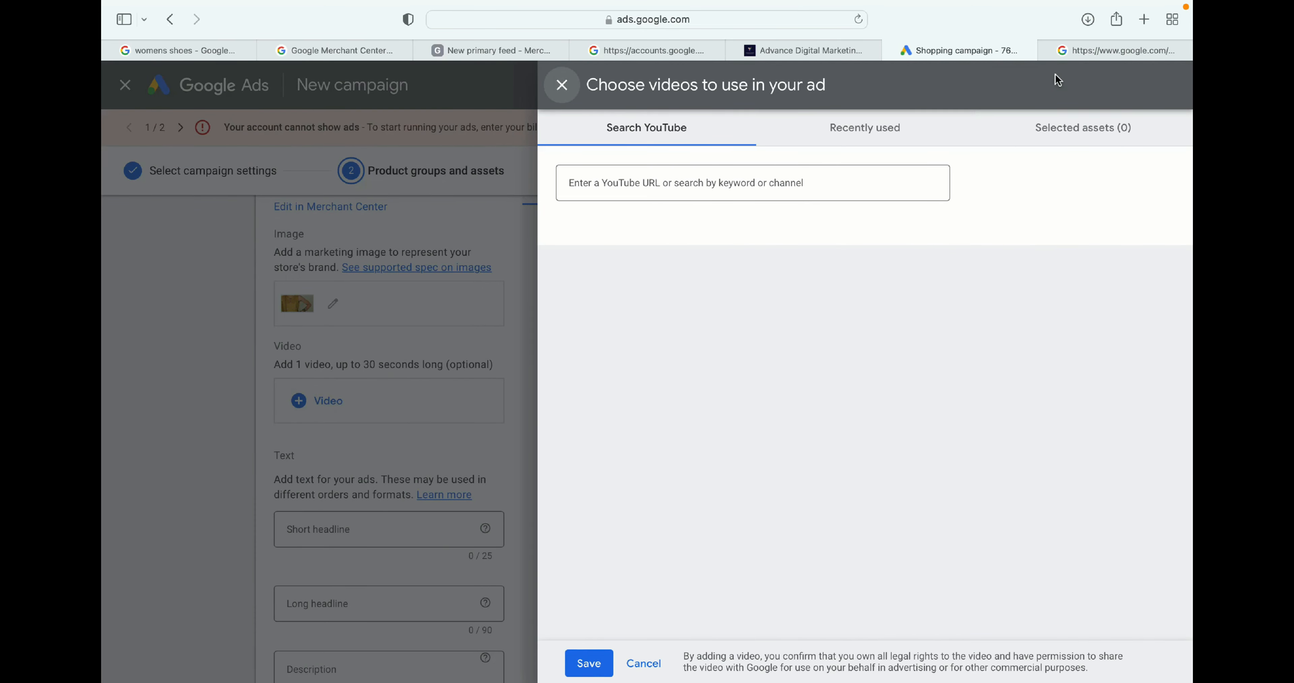
{"action": "left_click", "coordinate": [1145, 19]}
{"action": "left_click", "coordinate": [703, 17]}
{"action": "type", "text": "yout"}
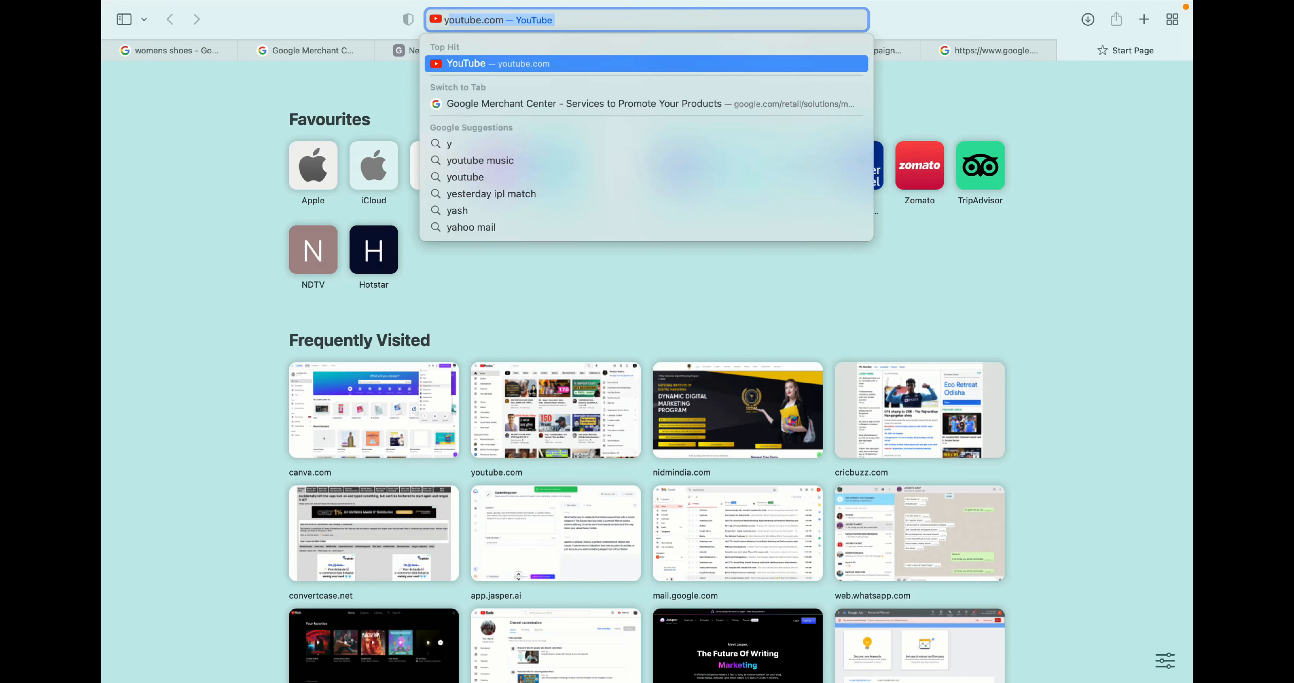
{"action": "type", "text": "ube"}
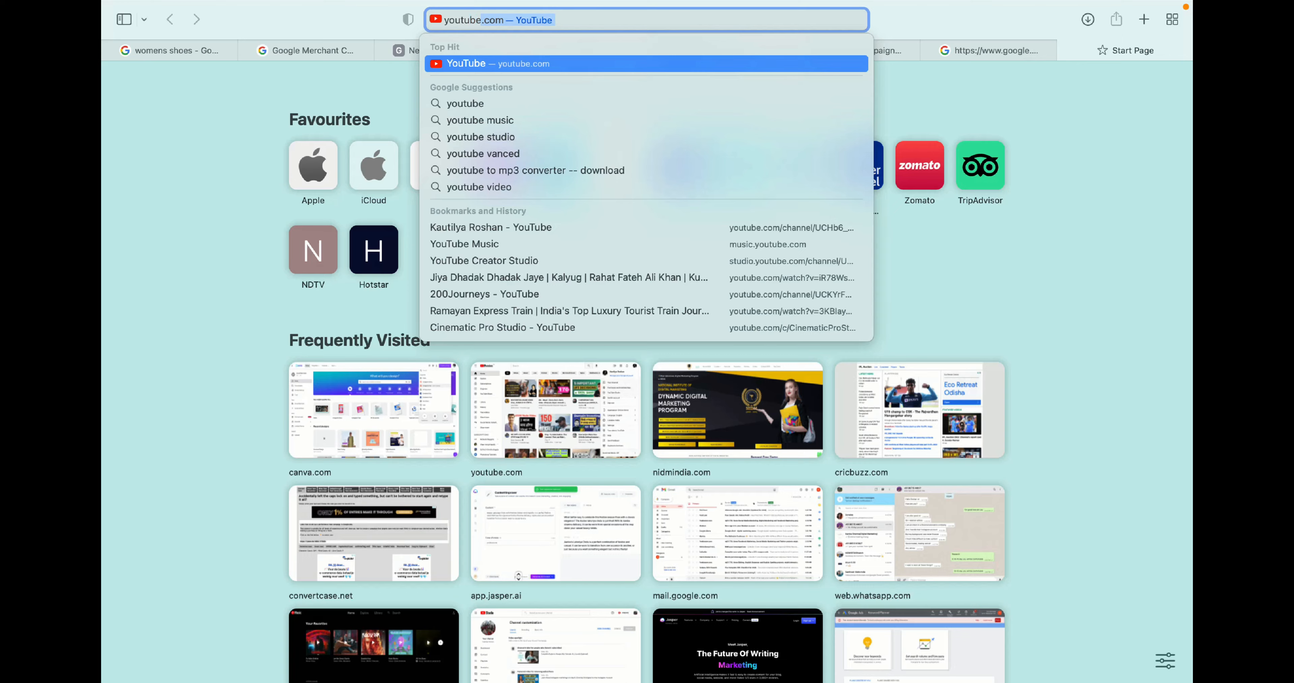
{"action": "key", "text": "Return"}
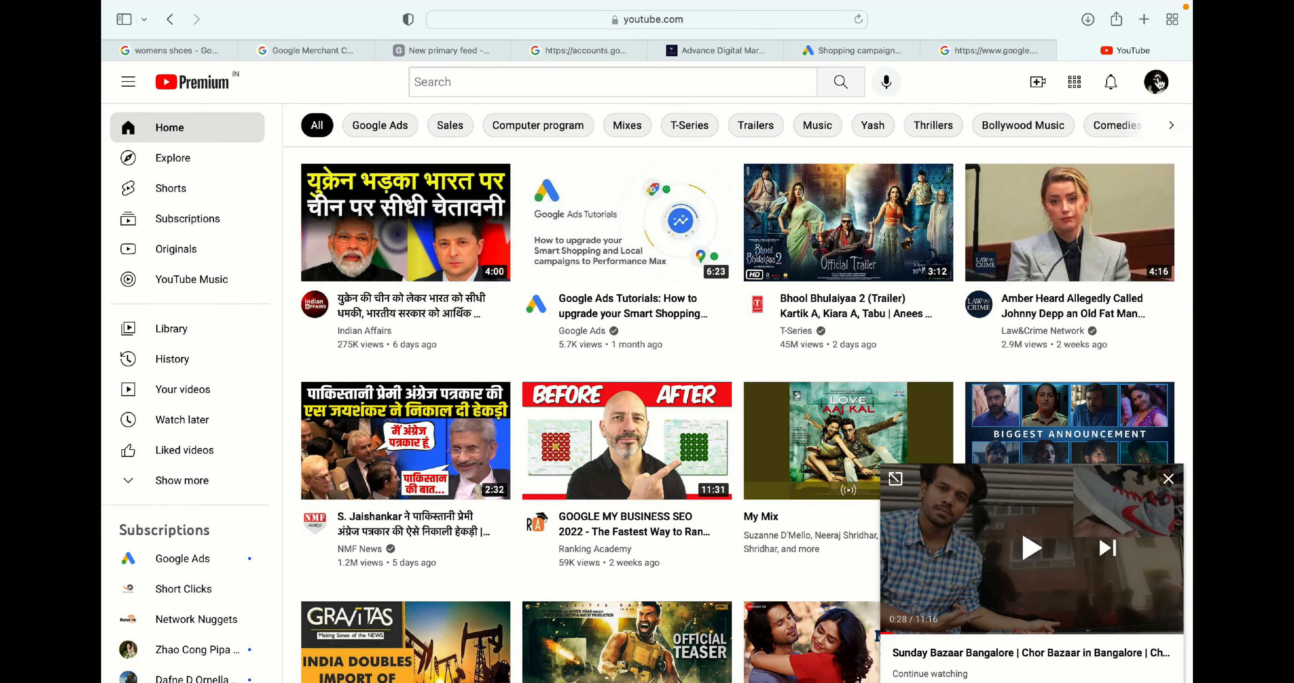
- Open your YouTube channel and open the video 'Wordpress SEO - Tips to stay ahead of the competitors'
{"action": "left_click", "coordinate": [1157, 82]}
{"action": "left_click", "coordinate": [1025, 176]}
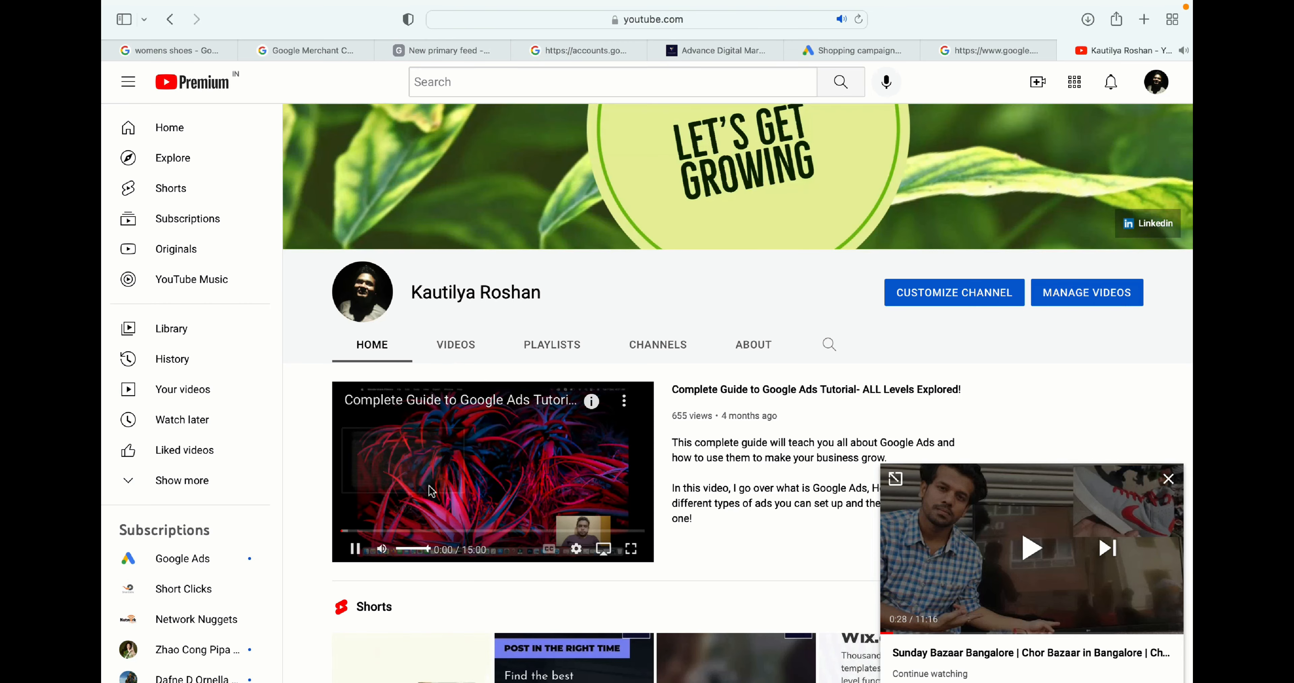
{"action": "left_click", "coordinate": [506, 493]}
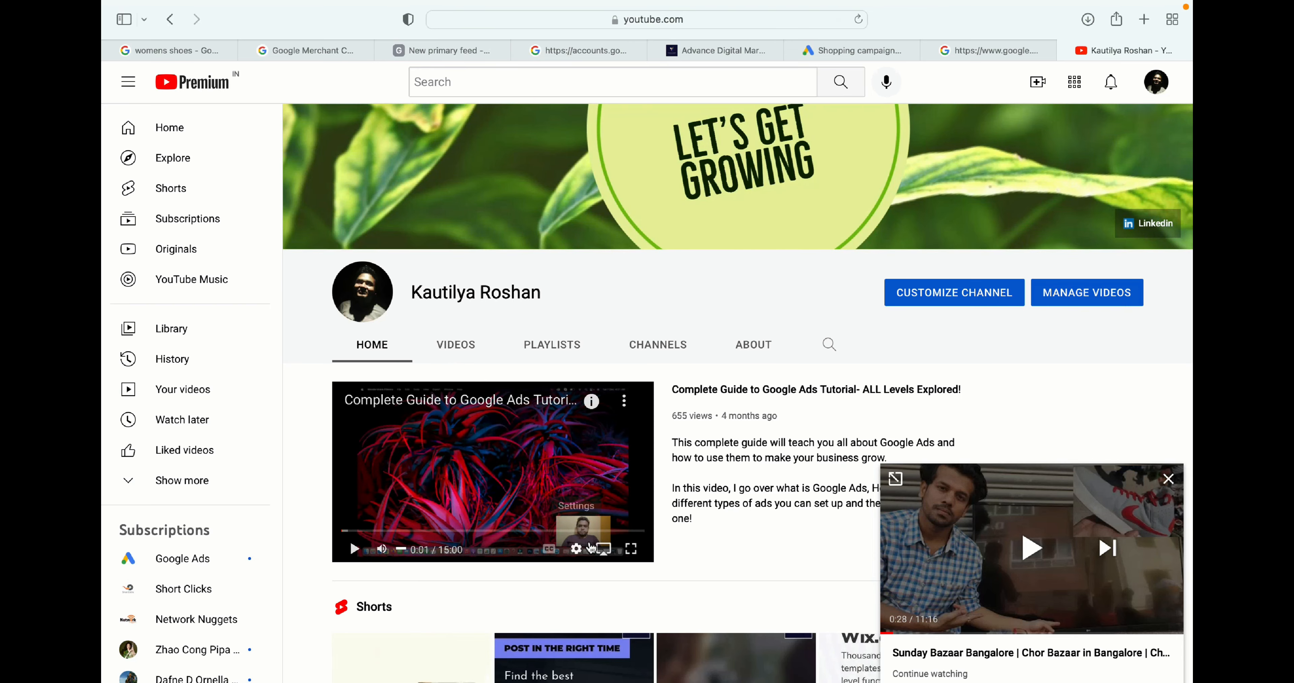
{"action": "left_click", "coordinate": [630, 548]}
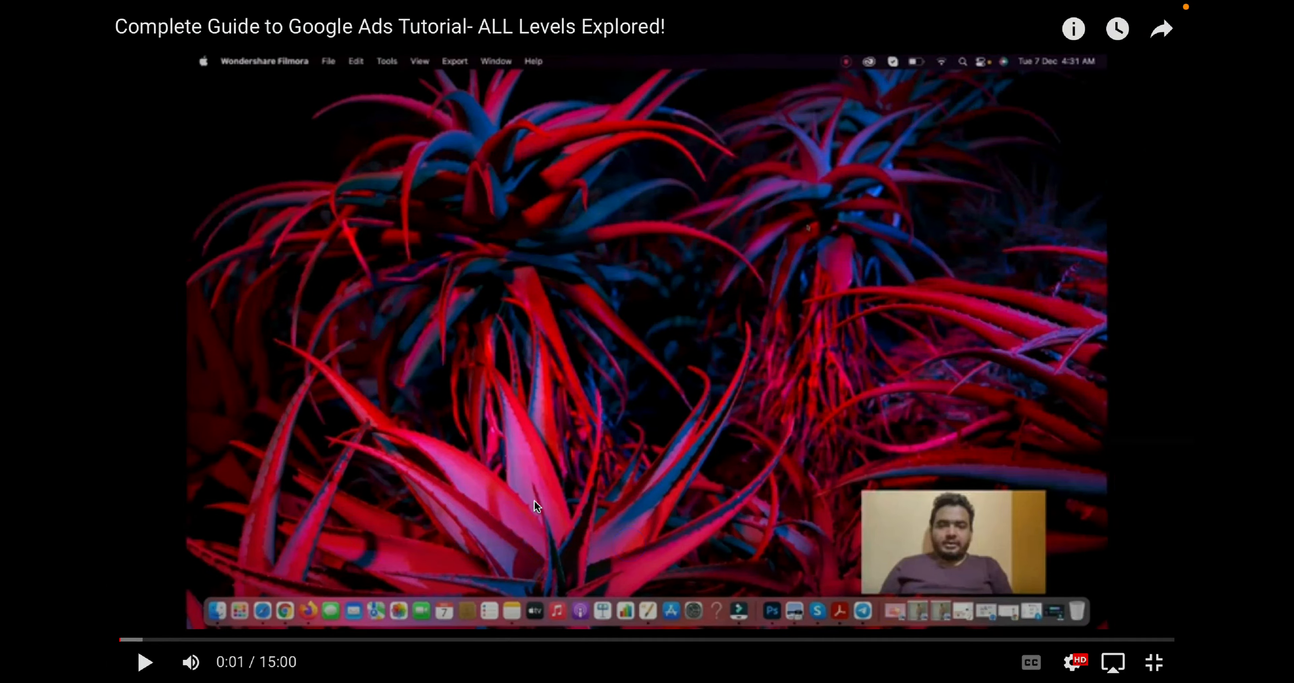
{"action": "mouse_move", "coordinate": [121, 5]}
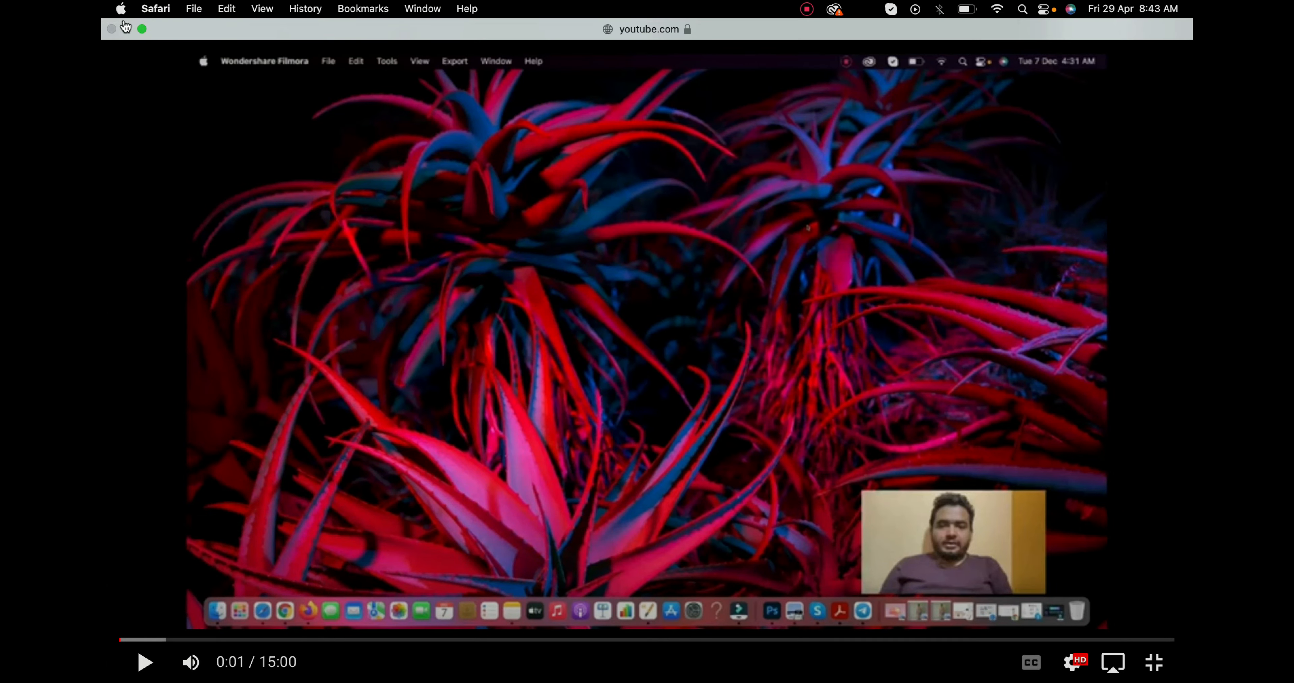
{"action": "left_click", "coordinate": [142, 29]}
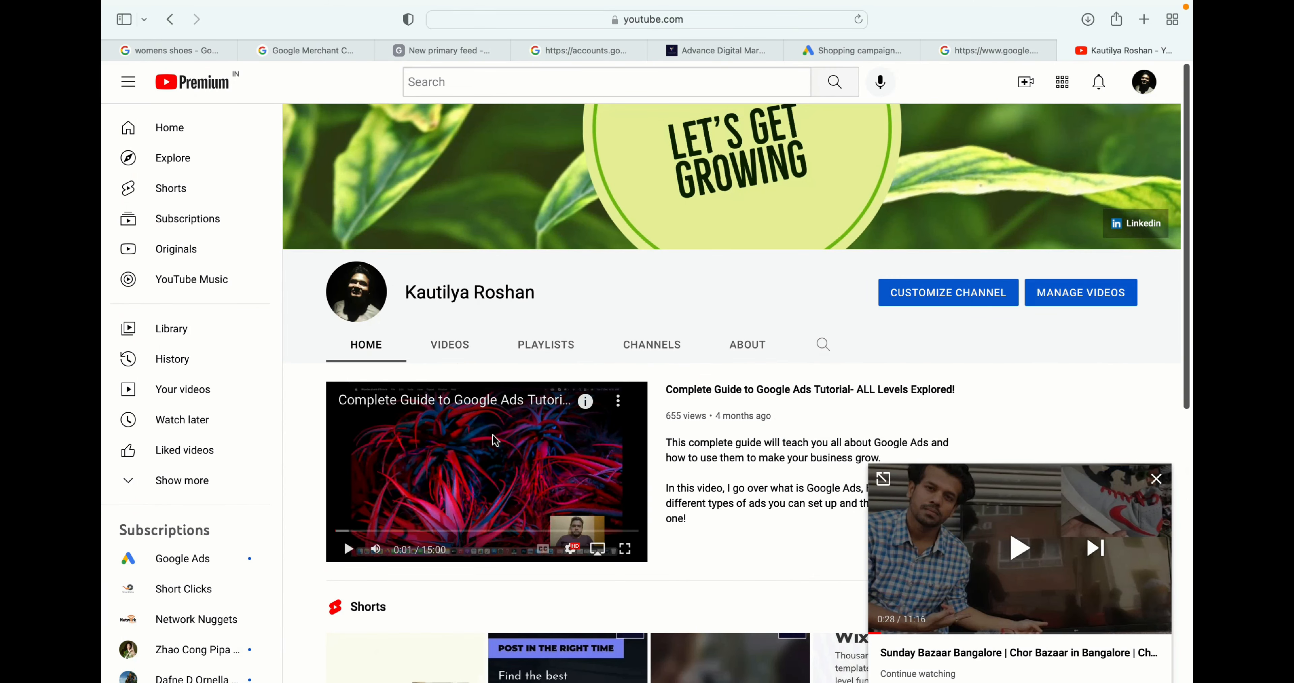
{"action": "left_click", "coordinate": [449, 345]}
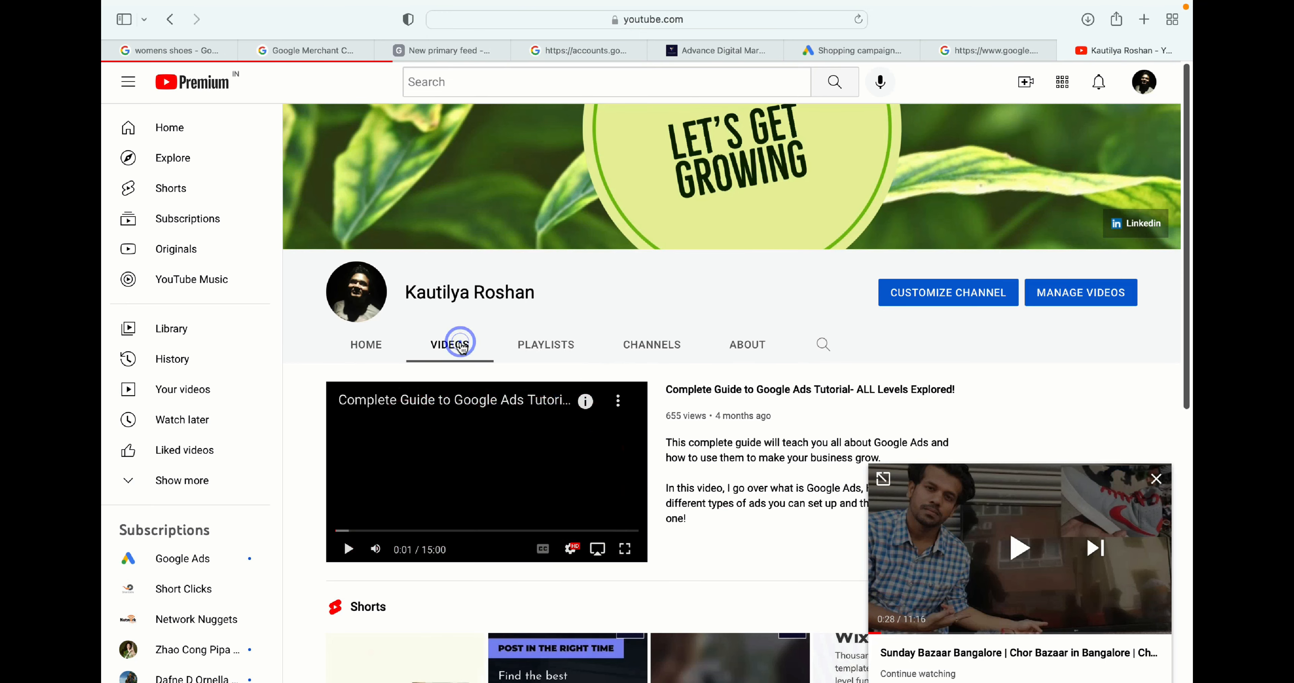
{"action": "left_click", "coordinate": [391, 521]}
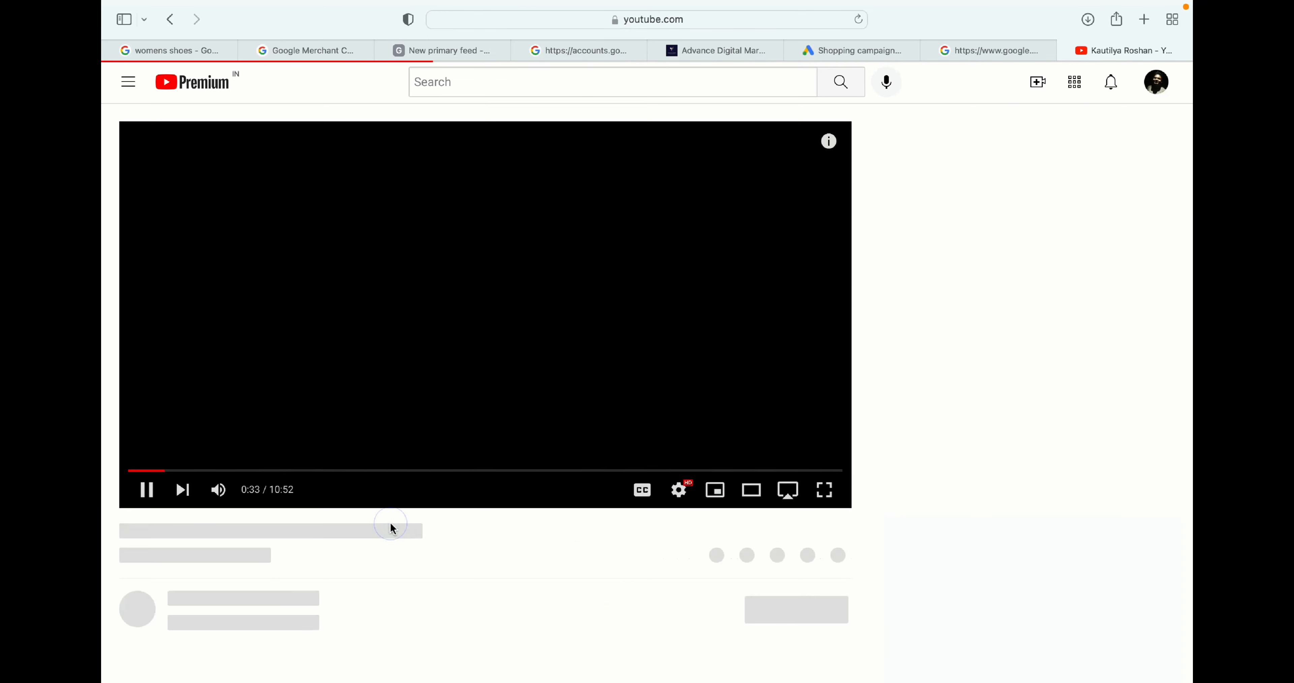
{"action": "left_click", "coordinate": [148, 497]}
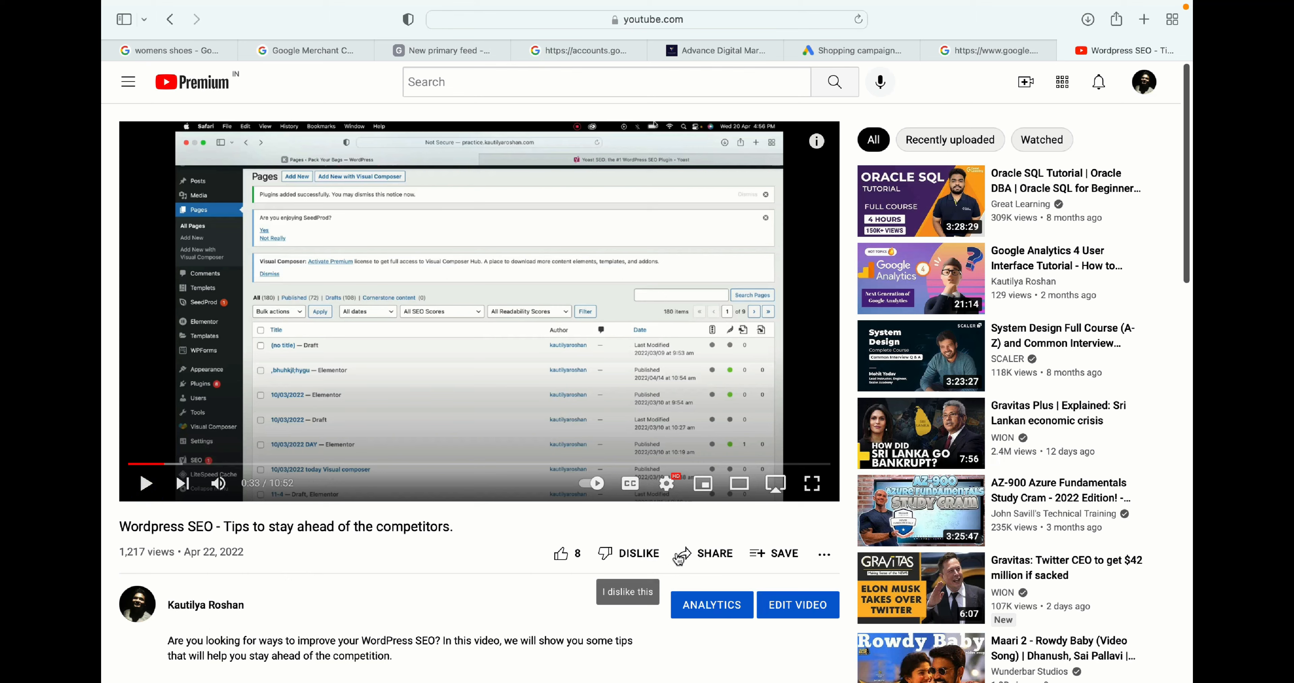
- Copy the video's share link and return to the Shopping campaign tab
{"action": "left_click", "coordinate": [702, 554]}
{"action": "left_click", "coordinate": [798, 402]}
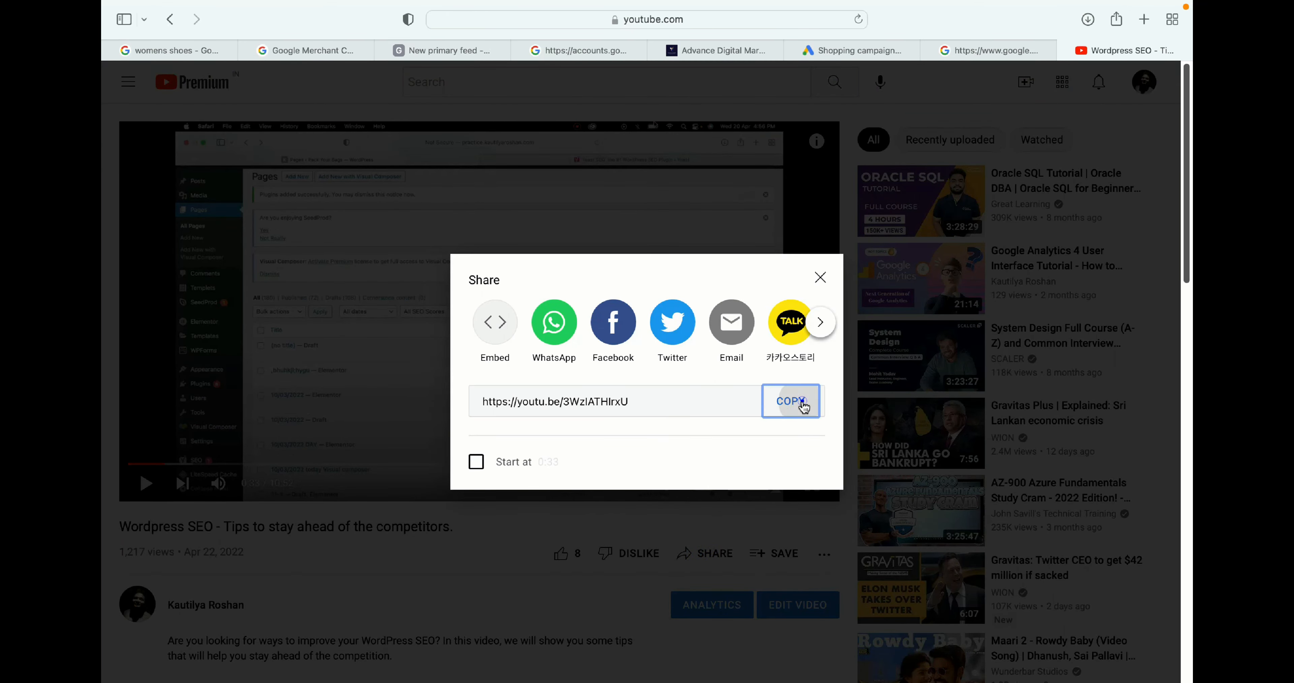
{"action": "left_click", "coordinate": [854, 54]}
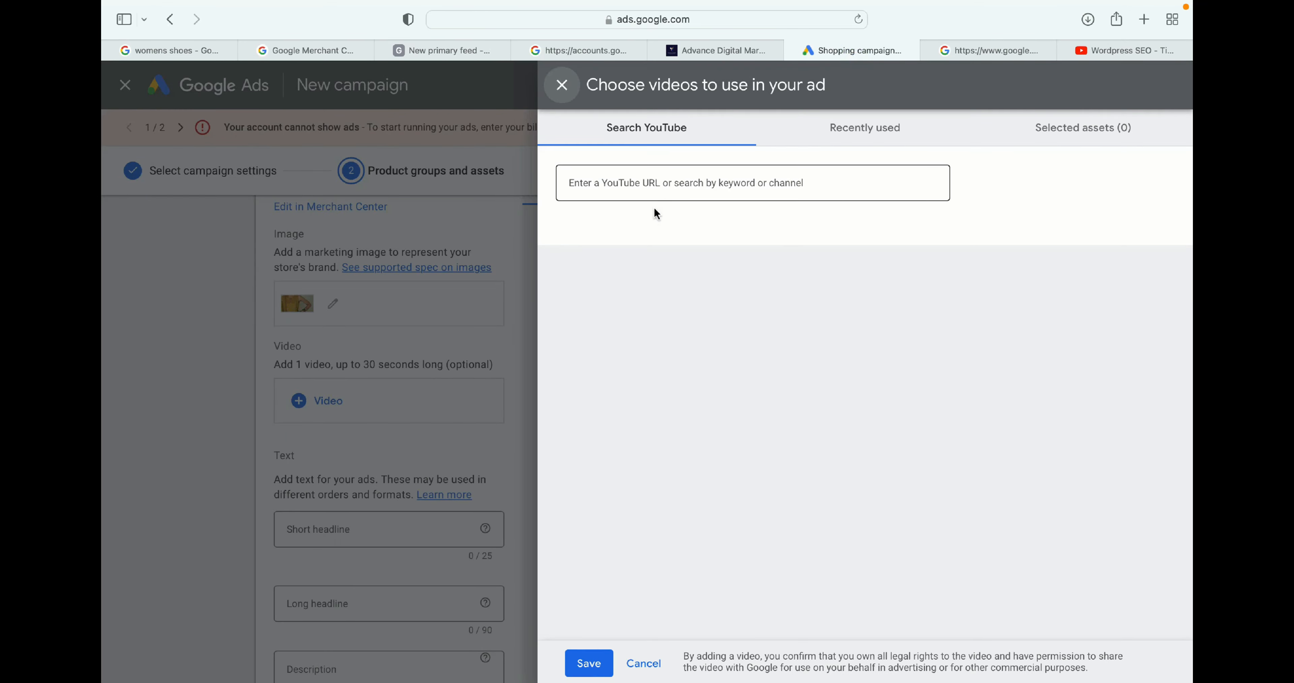
- Paste the copied YouTube link into the video chooser, select the Wordpress SEO video, and save it to the ad
{"action": "left_click", "coordinate": [651, 184]}
{"action": "key", "text": "super+v"}
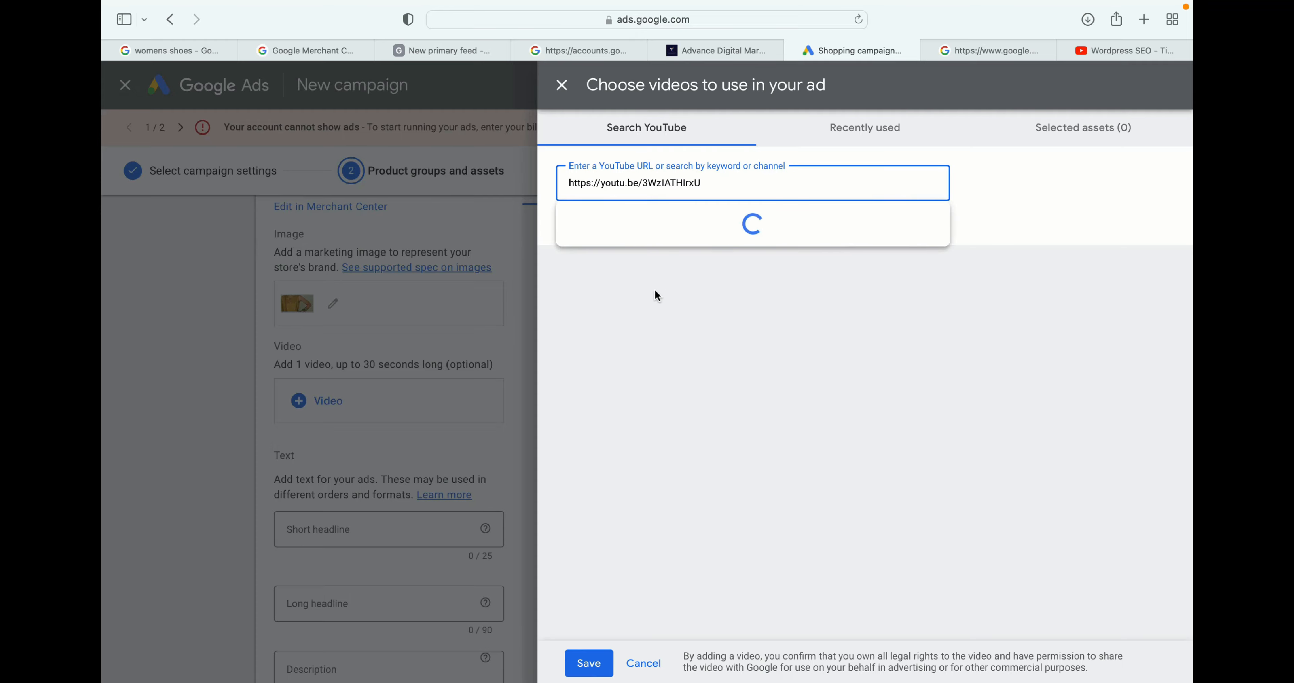
{"action": "left_click", "coordinate": [682, 243]}
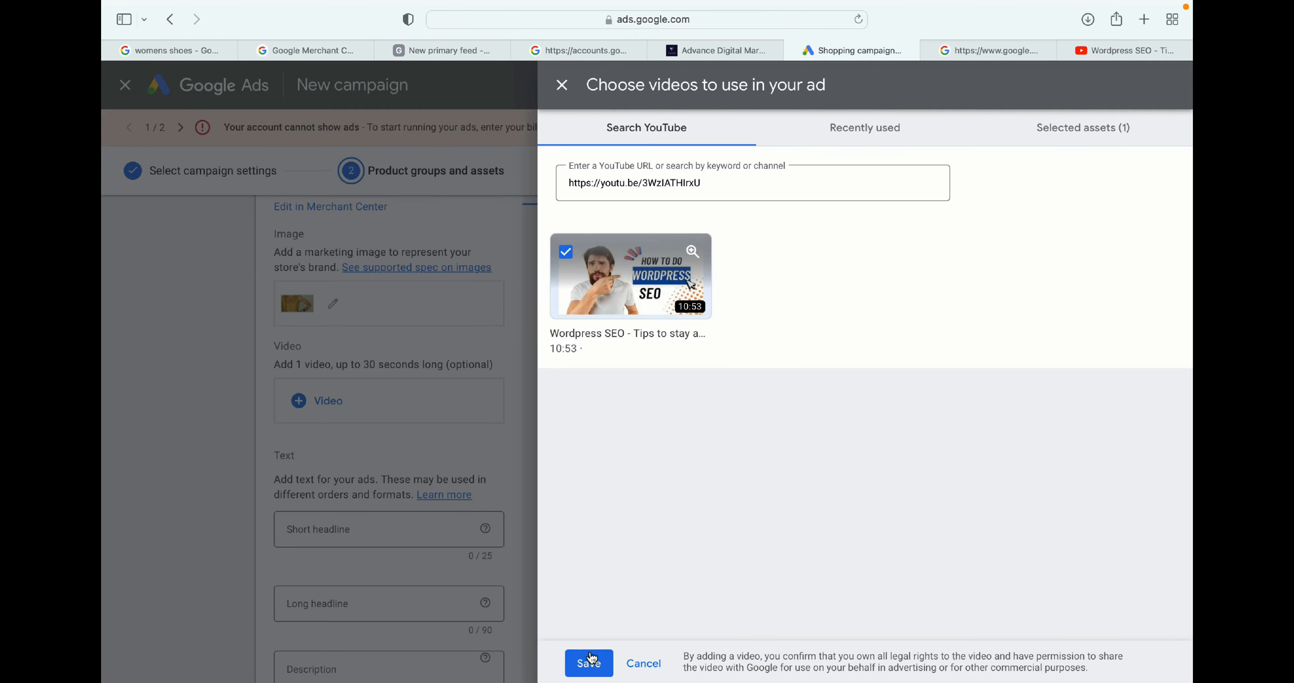
{"action": "left_click", "coordinate": [588, 662]}
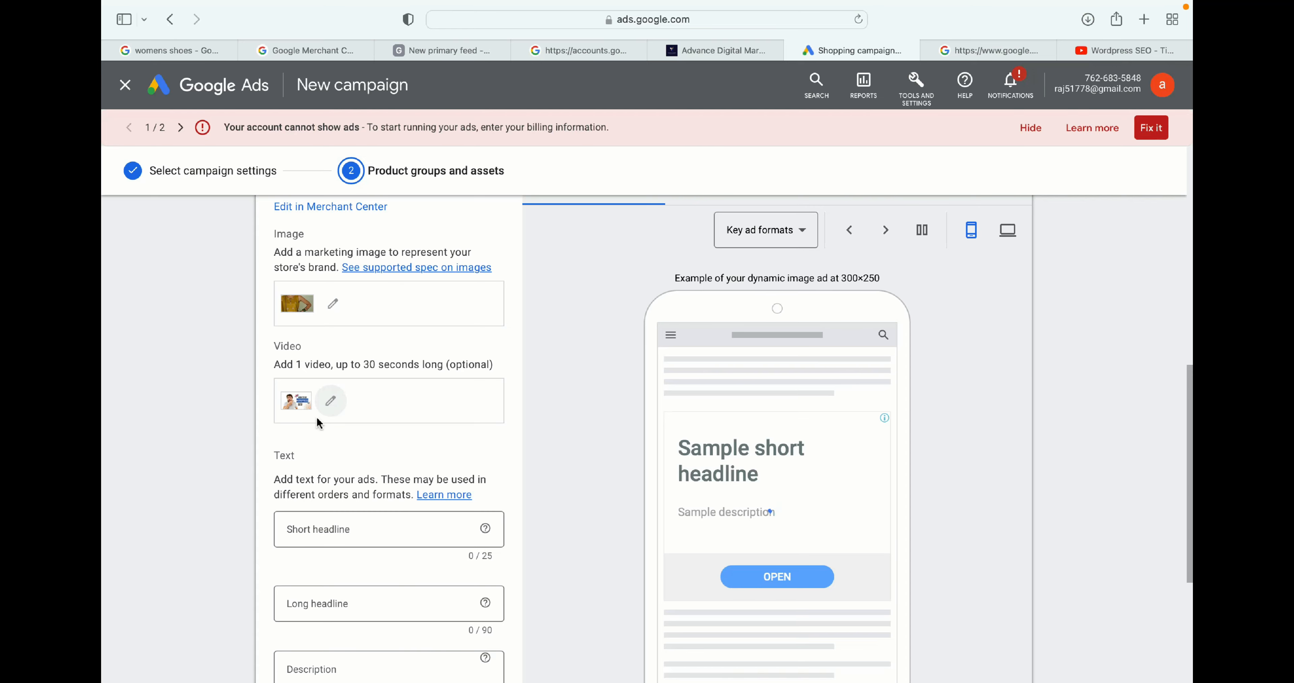
- Enter the ad's short headline as 'Get best discount'
{"action": "scroll", "coordinate": [358, 419], "scroll_direction": "down", "scroll_amount": 4}
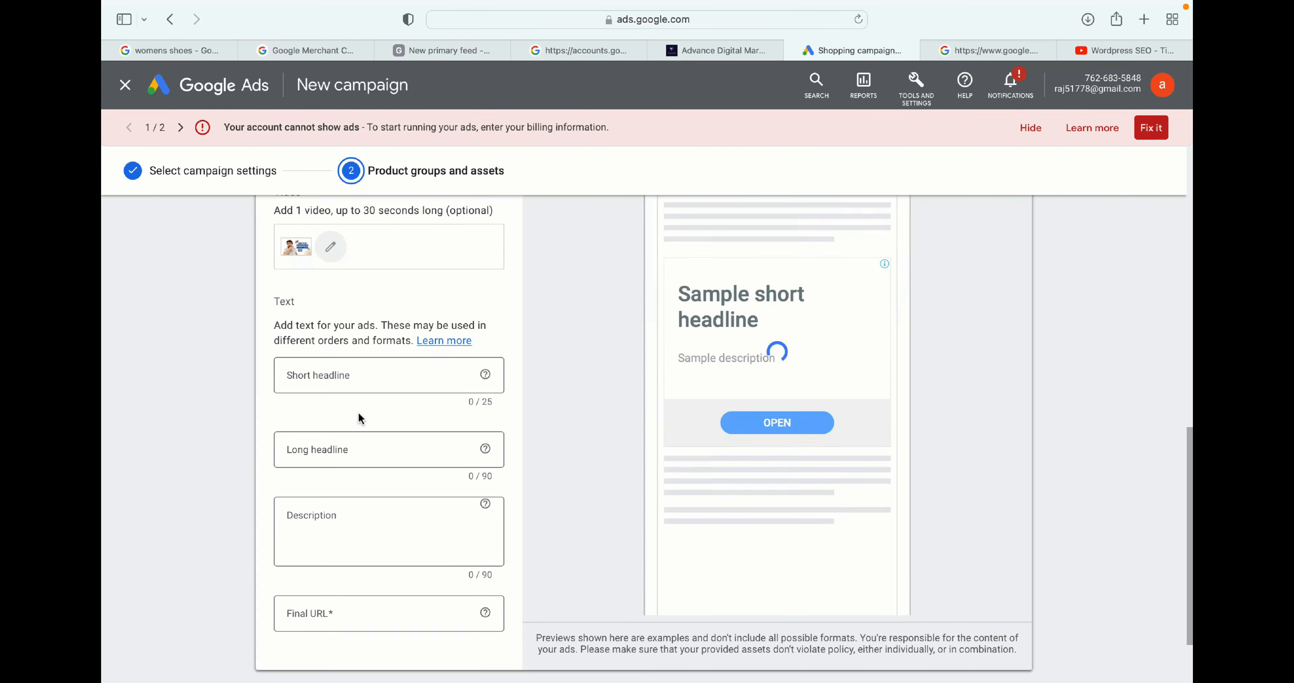
{"action": "left_click", "coordinate": [334, 342]}
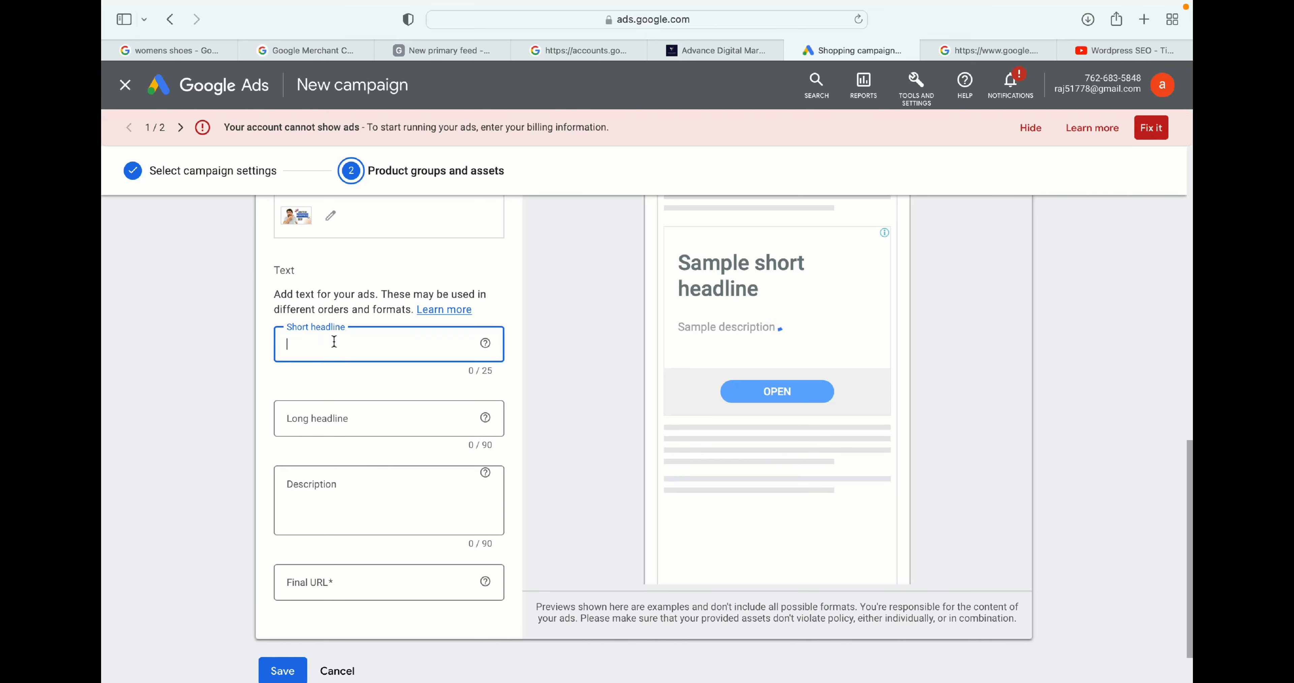
{"action": "type", "text": "best discount on kids clo"}
{"action": "type", "text": "thing"}
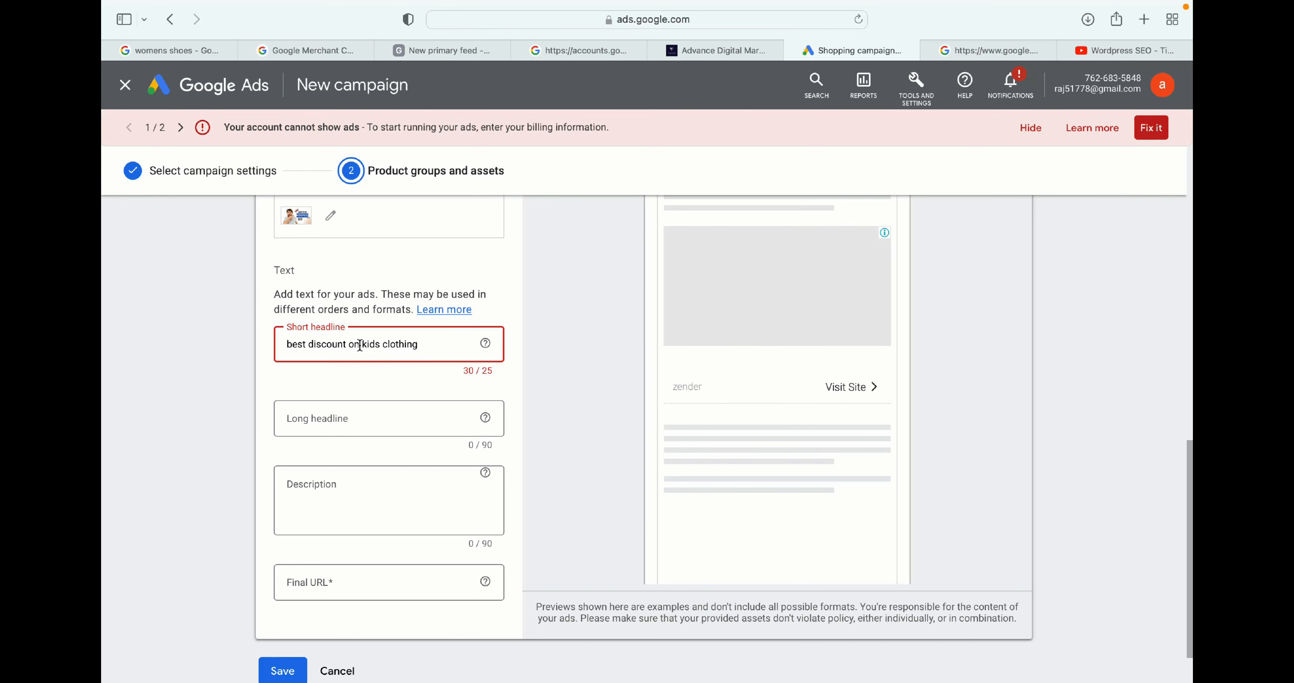
{"action": "left_click", "coordinate": [349, 344]}
{"action": "key", "text": "shift+super+Right"}
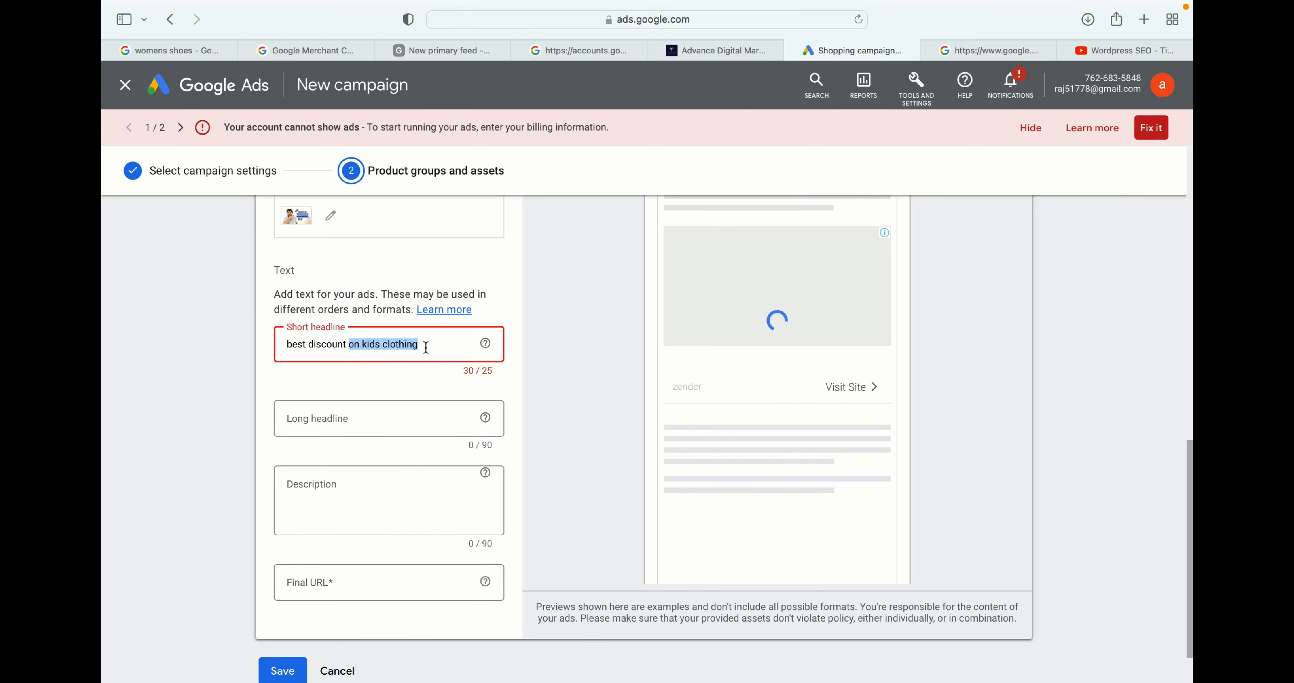
{"action": "key", "text": "BackSpace"}
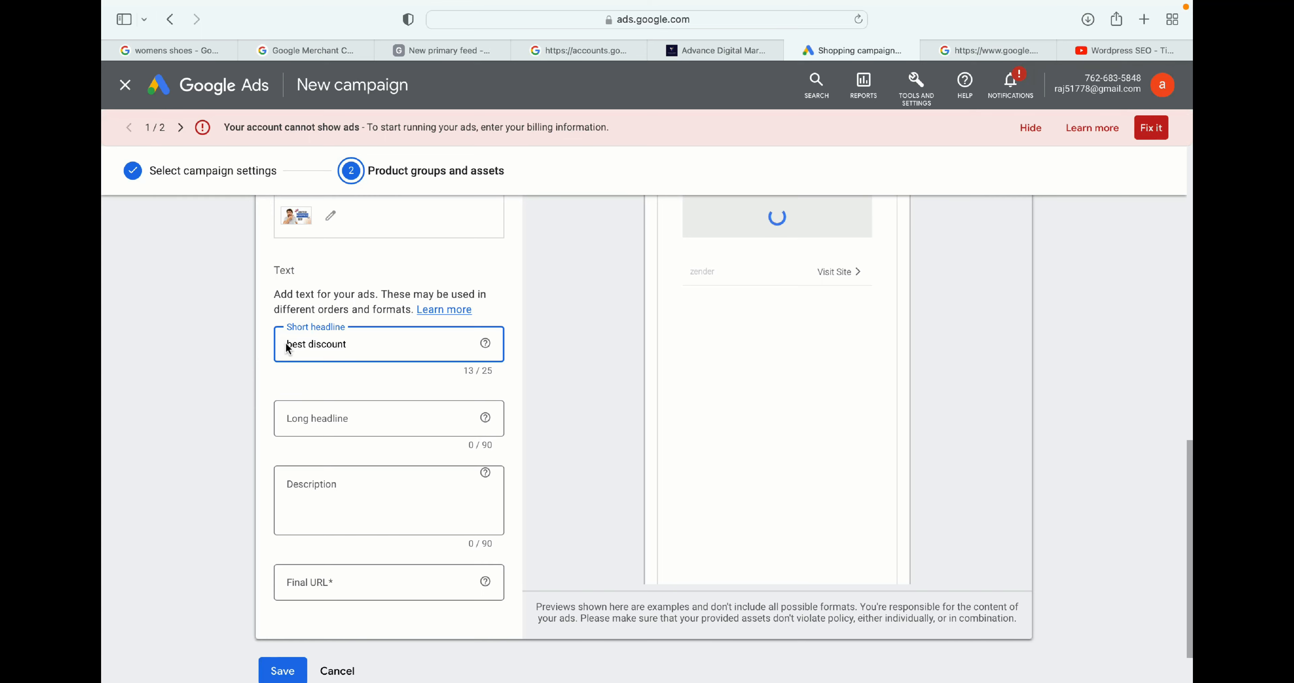
{"action": "left_click", "coordinate": [288, 344]}
{"action": "type", "text": "Get"}
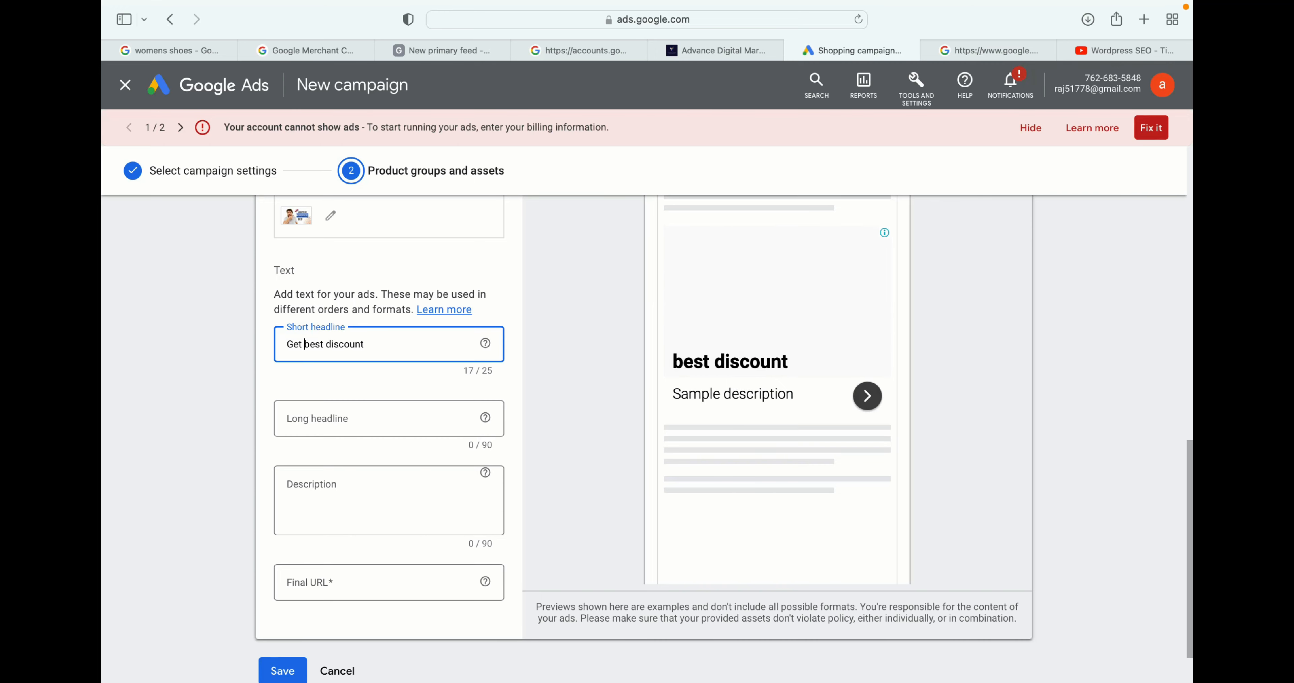
- Enter the long headline 'get the best clothing for your kids'
{"action": "left_click", "coordinate": [322, 415]}
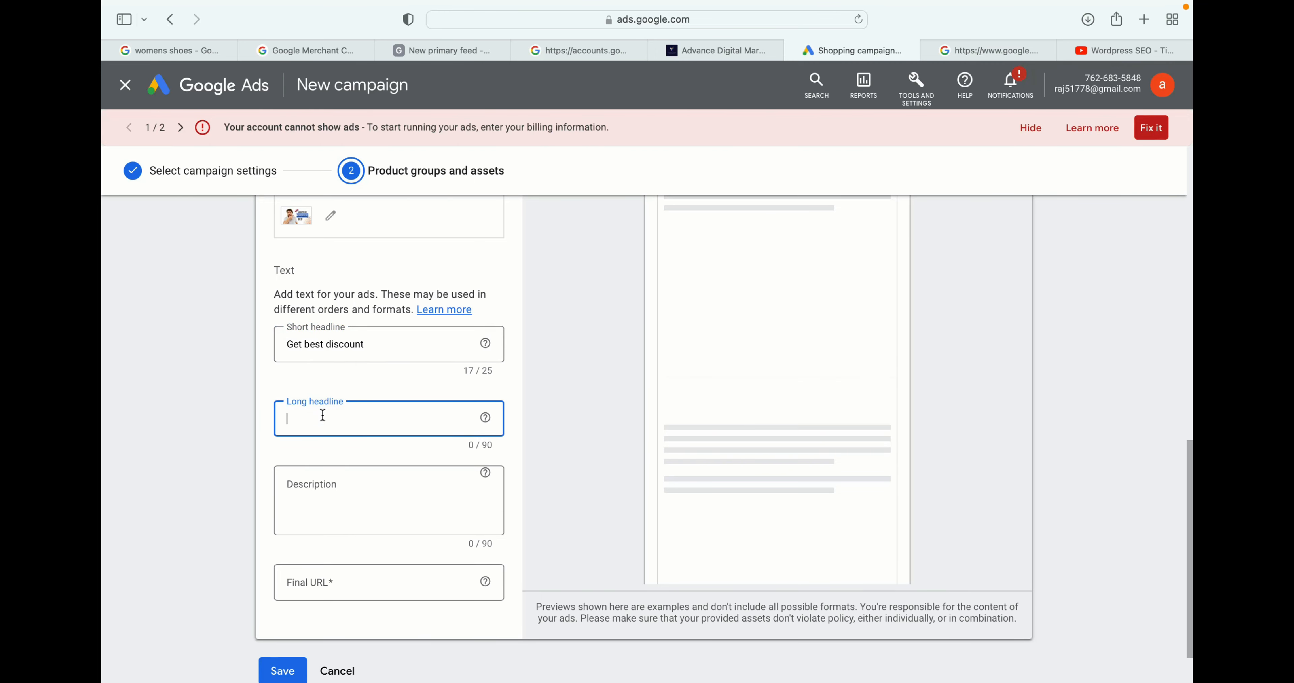
{"action": "type", "text": "get"}
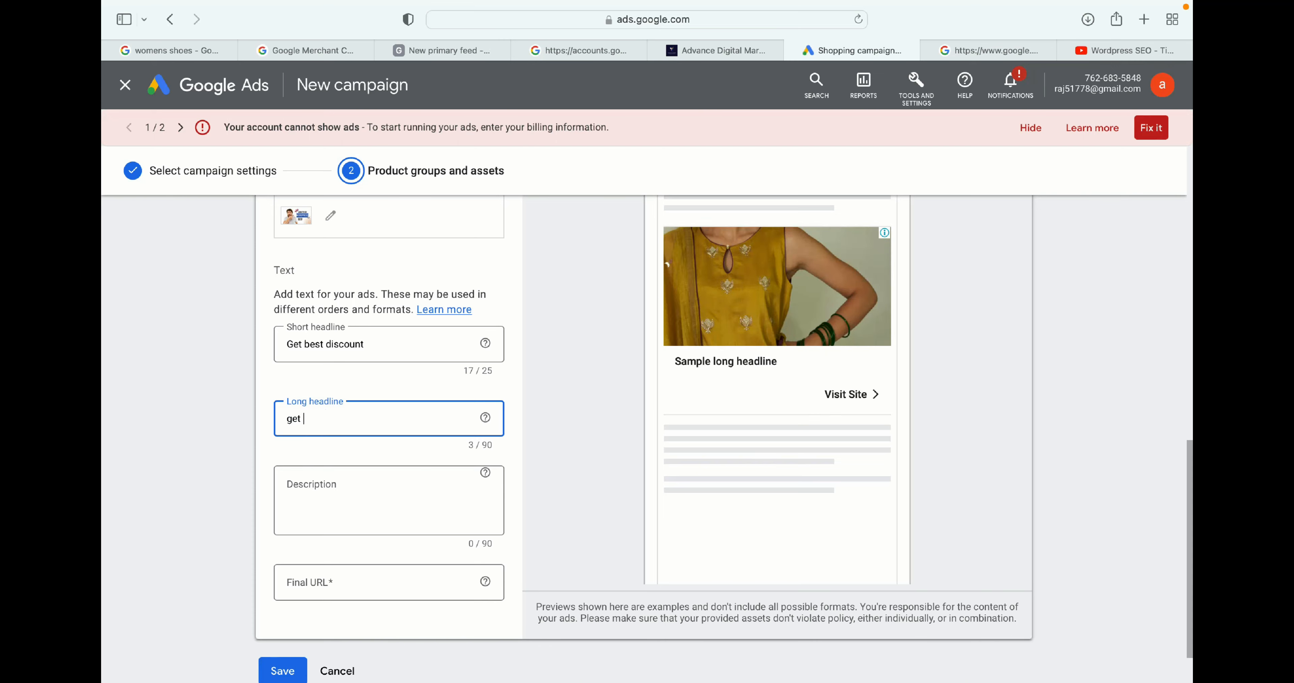
{"action": "type", "text": " the best clot"}
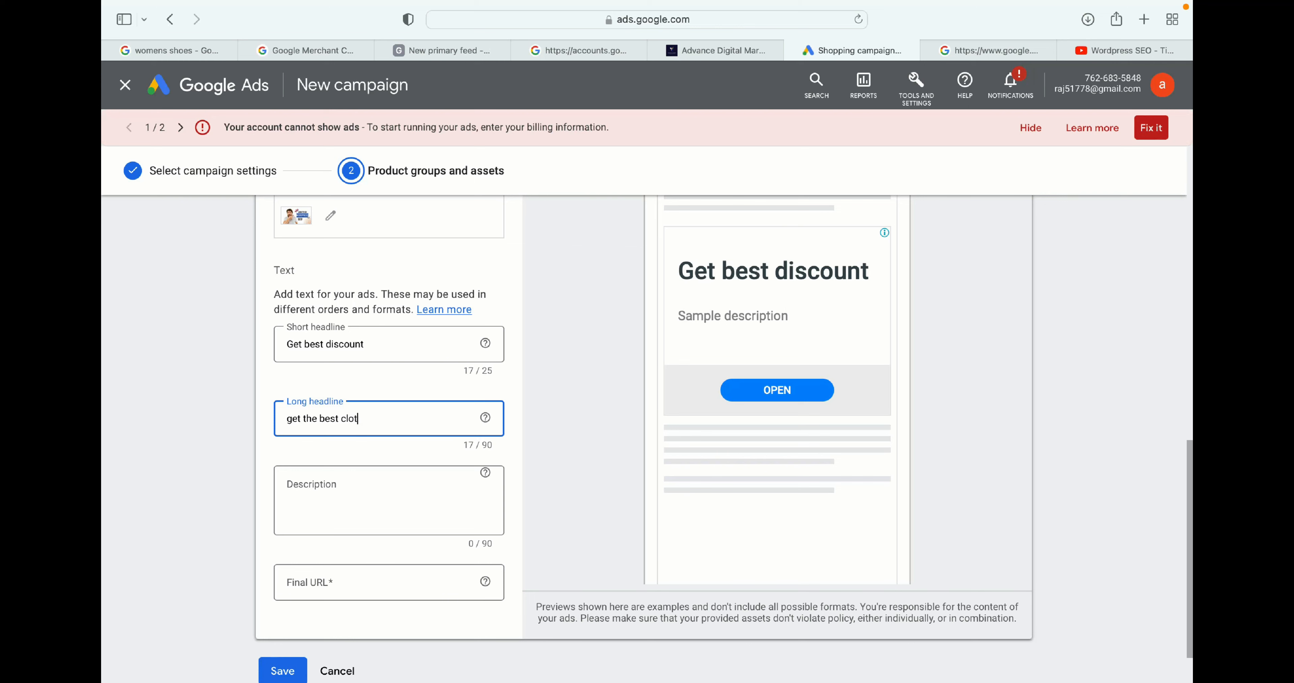
{"action": "type", "text": "hing for your "}
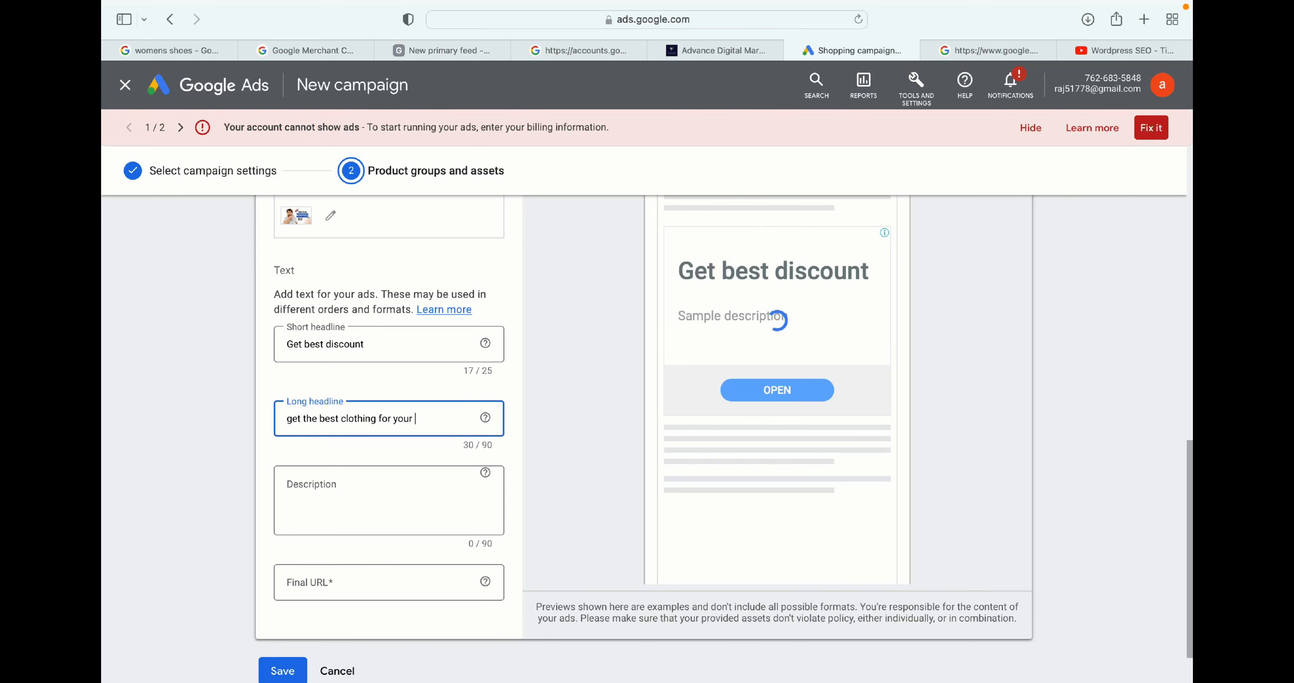
{"action": "type", "text": "kids"}
- Enter the description 'this id dummy description' and paste the YouTube link as the final URL
{"action": "left_click", "coordinate": [376, 513]}
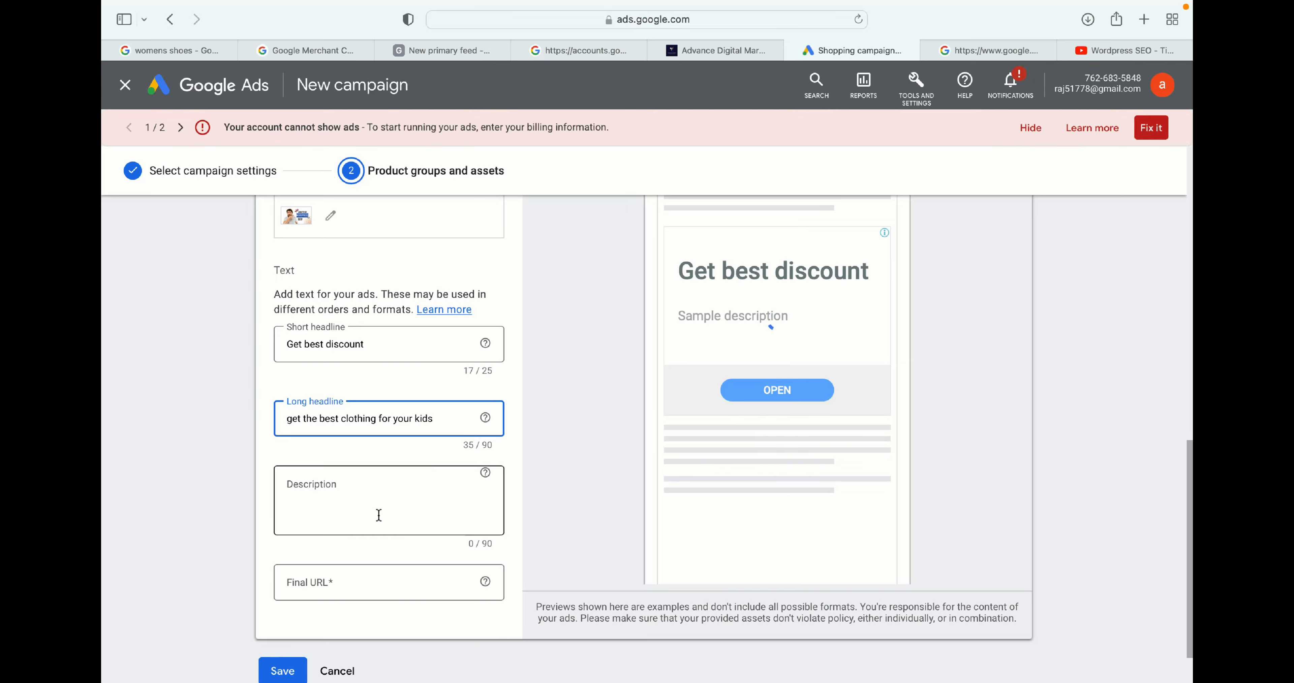
{"action": "scroll", "coordinate": [352, 497], "scroll_direction": "down", "scroll_amount": 2}
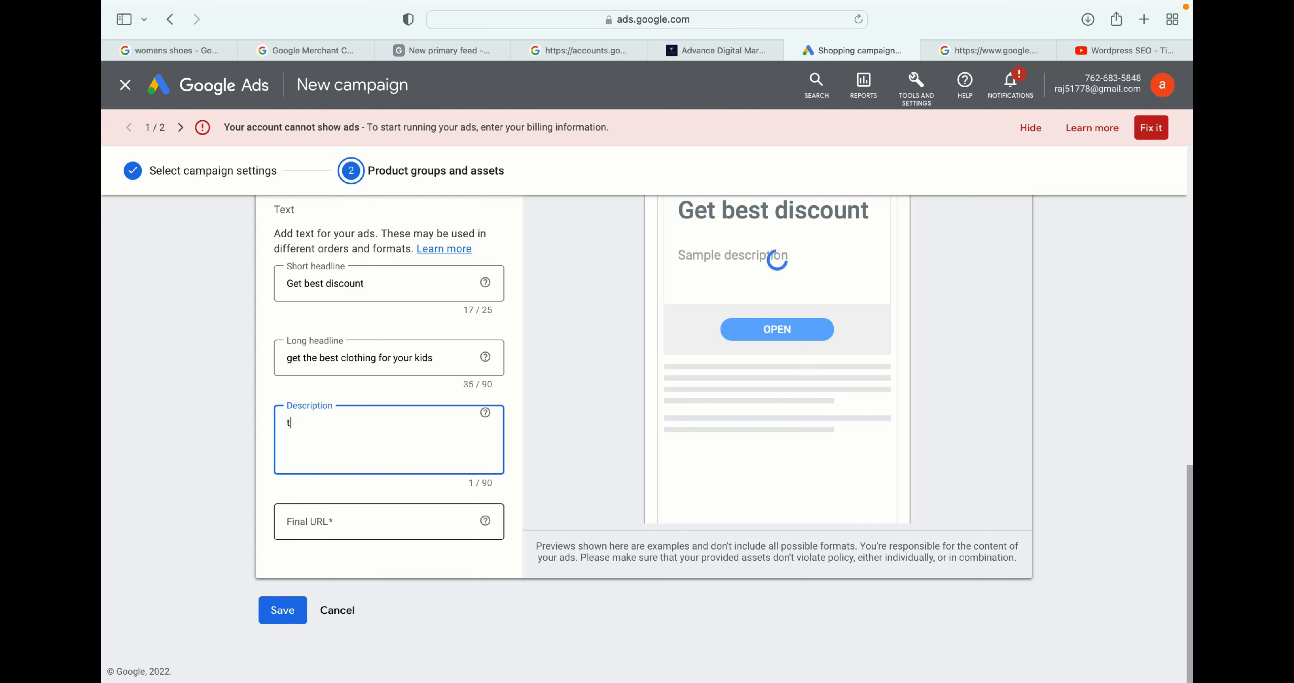
{"action": "type", "text": "d dummy descripy"}
{"action": "key", "text": "BackSpace"}
{"action": "type", "text": "tion"}
{"action": "left_click", "coordinate": [341, 528]}
{"action": "type", "text": "https://youtu.be/3WzIATHIrxU"}
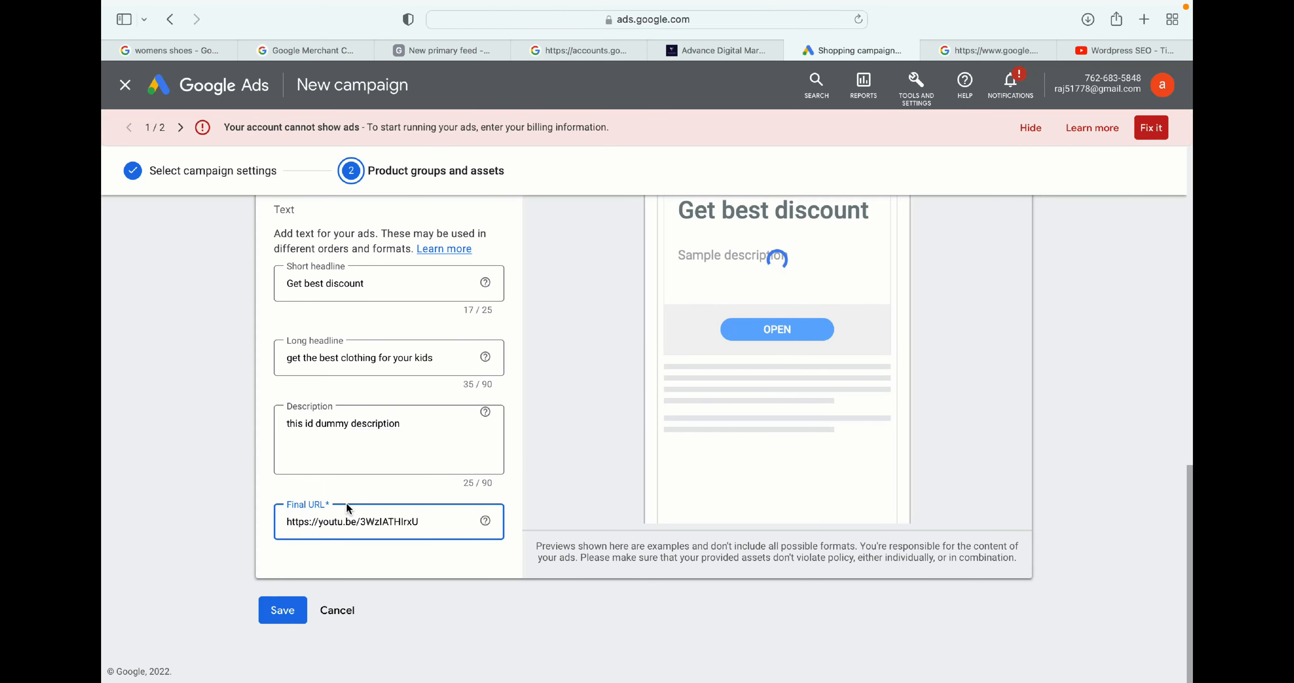
- Preview the ad as it appears on Google properties
{"action": "scroll", "coordinate": [586, 355], "scroll_direction": "up", "scroll_amount": 6}
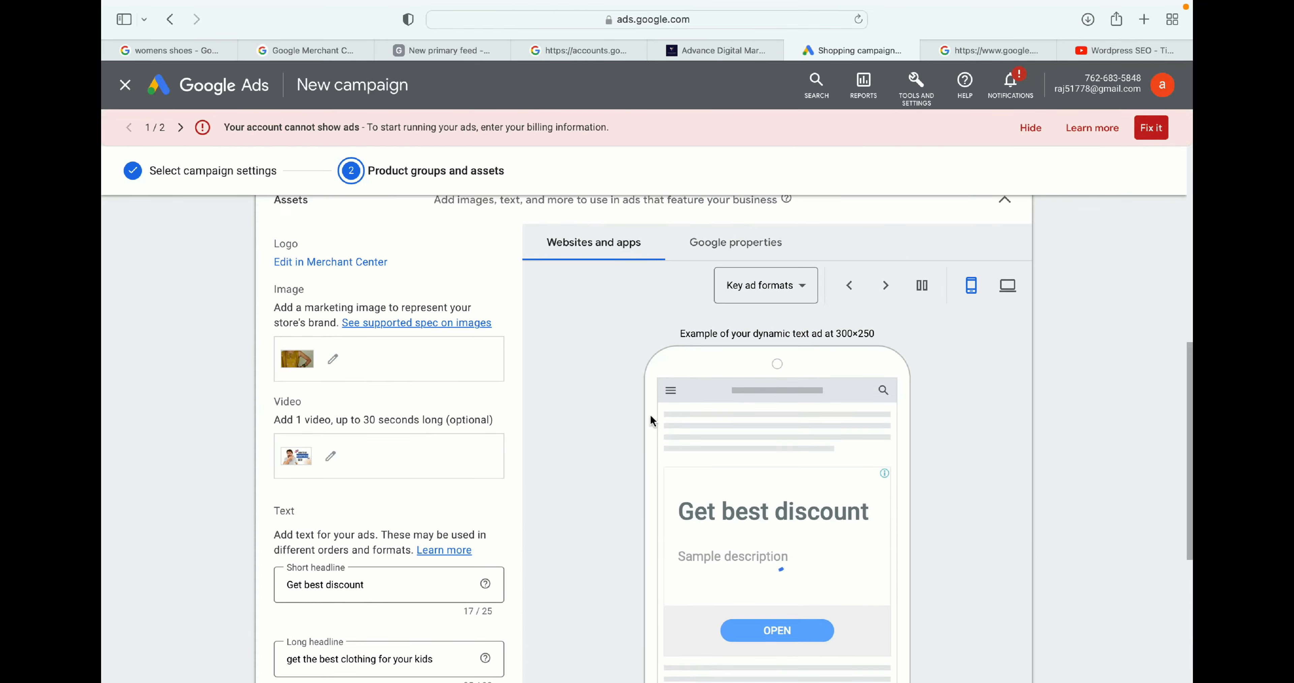
{"action": "scroll", "coordinate": [815, 347], "scroll_direction": "down", "scroll_amount": 1}
{"action": "scroll", "coordinate": [697, 452], "scroll_direction": "up", "scroll_amount": 2}
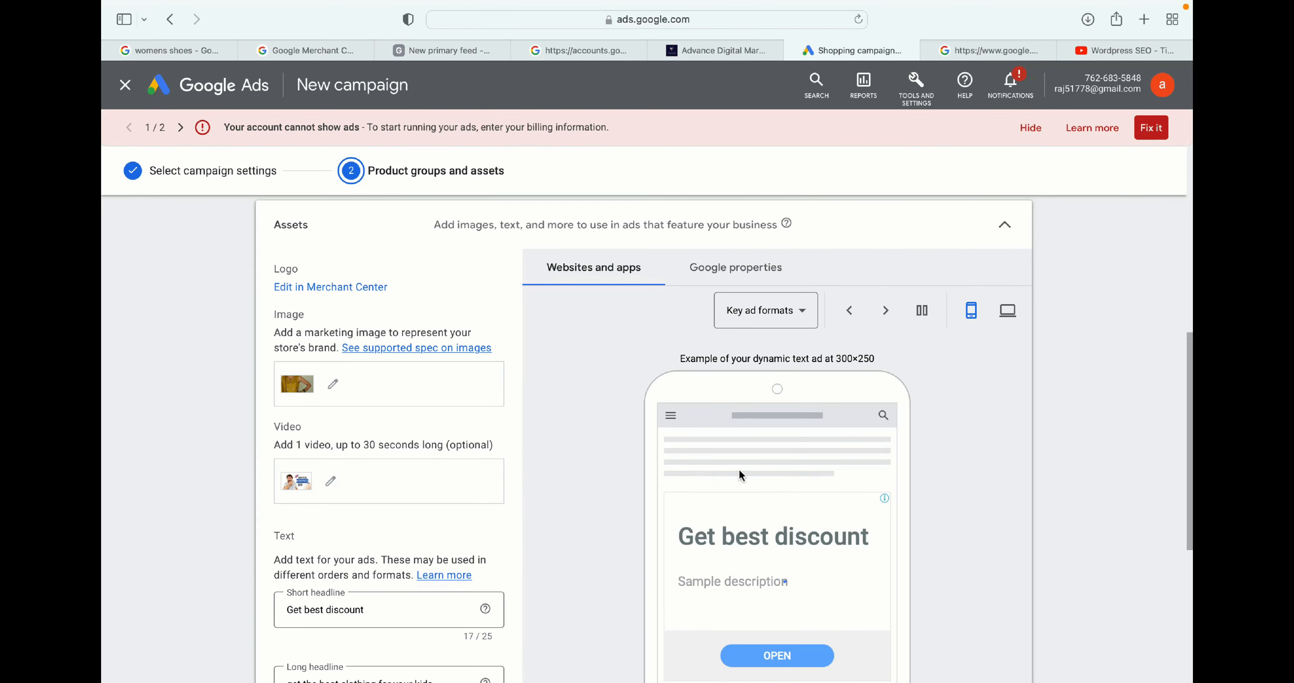
{"action": "left_click", "coordinate": [726, 261]}
{"action": "scroll", "coordinate": [653, 467], "scroll_direction": "down", "scroll_amount": 2}
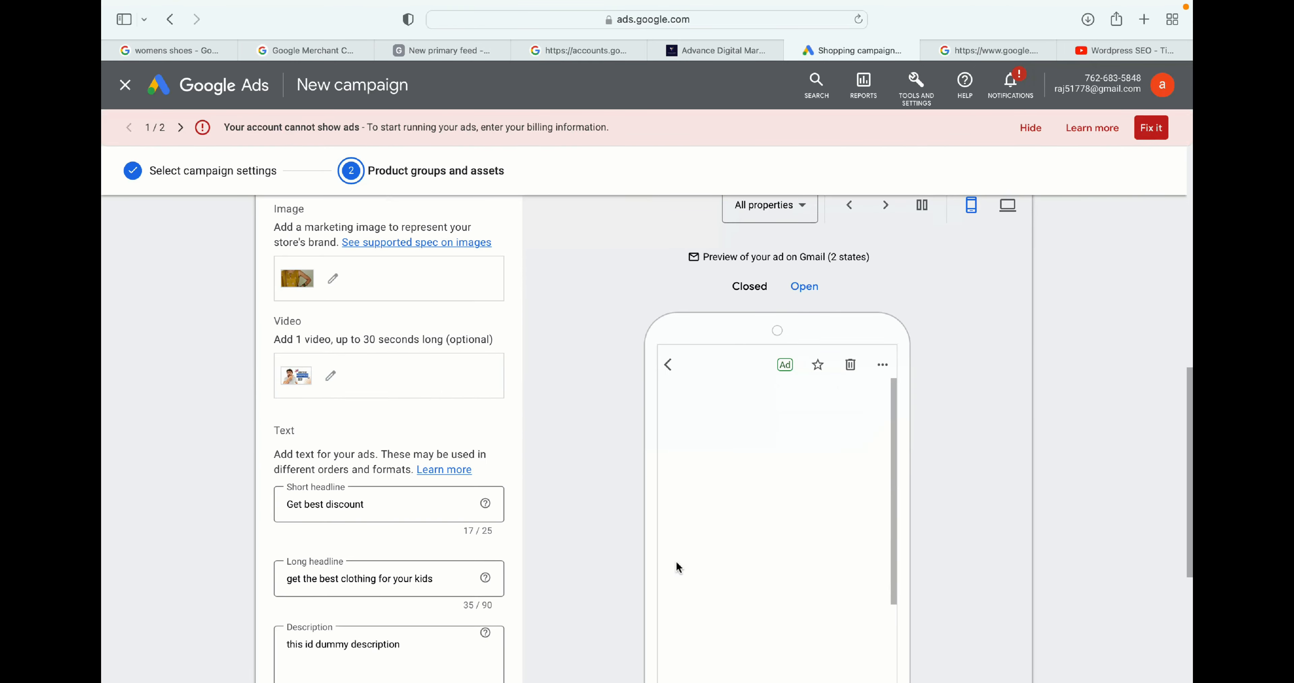
{"action": "scroll", "coordinate": [654, 477], "scroll_direction": "up", "scroll_amount": 3}
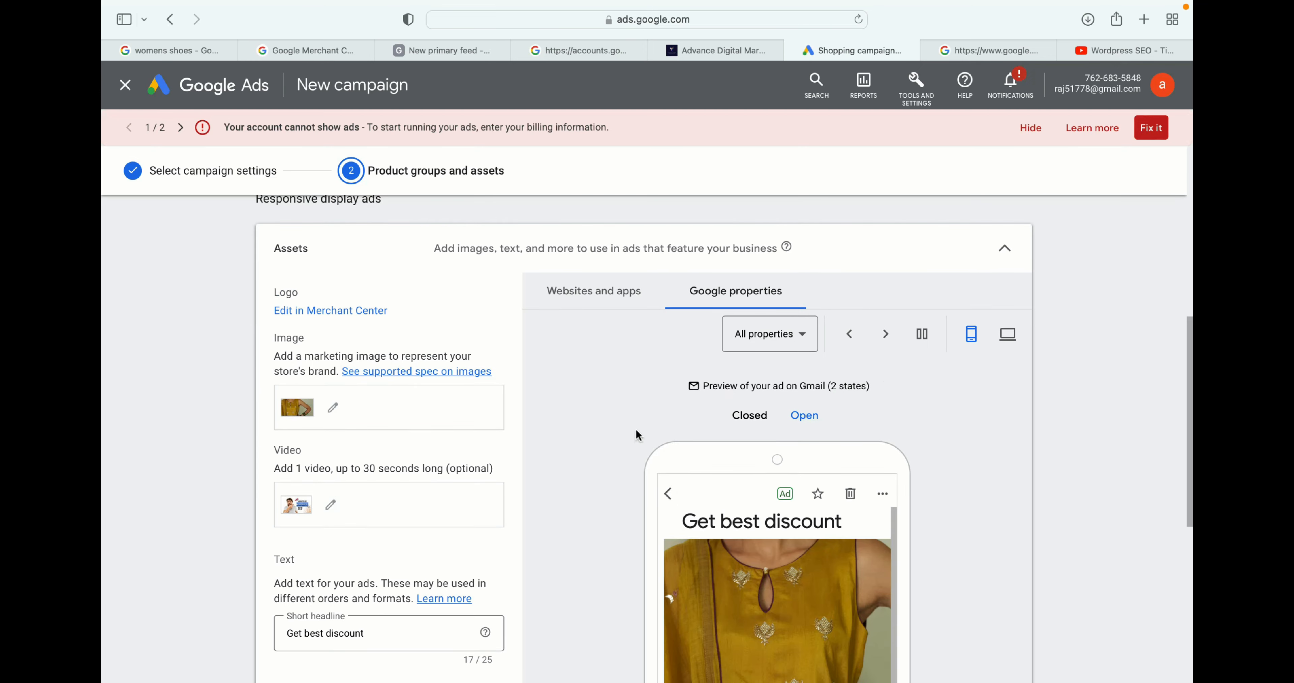
{"action": "scroll", "coordinate": [636, 429], "scroll_direction": "down", "scroll_amount": 3}
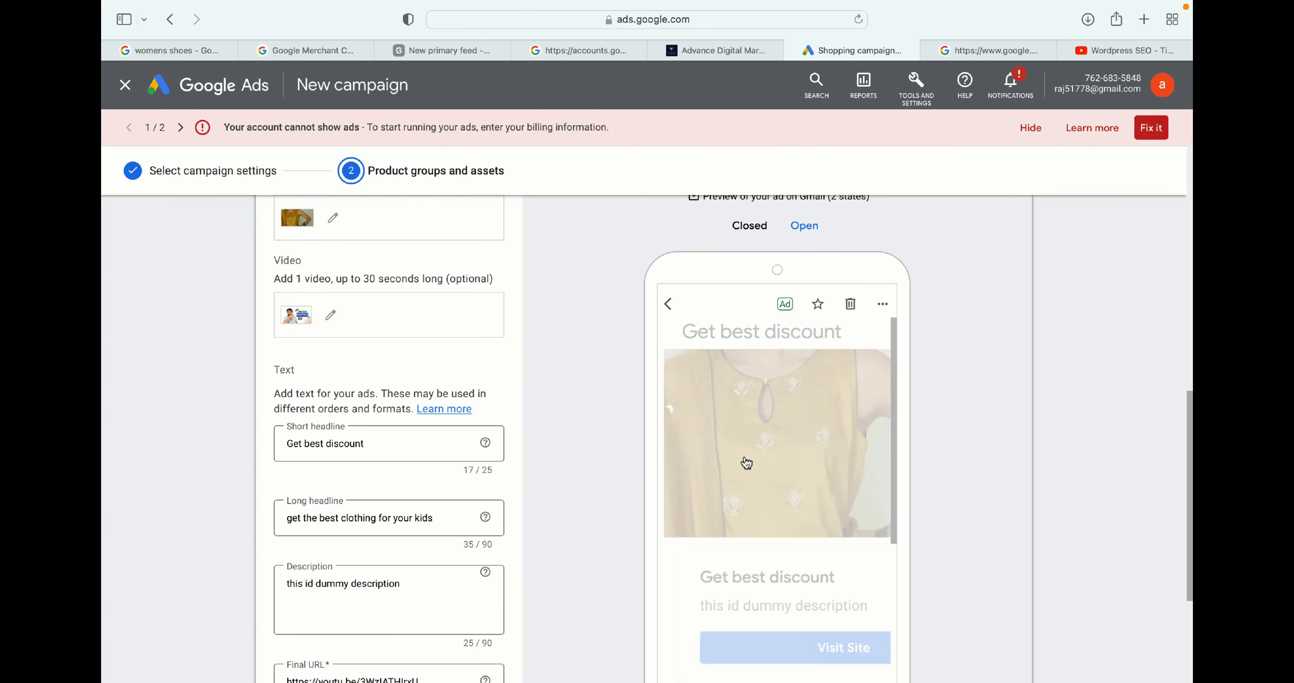